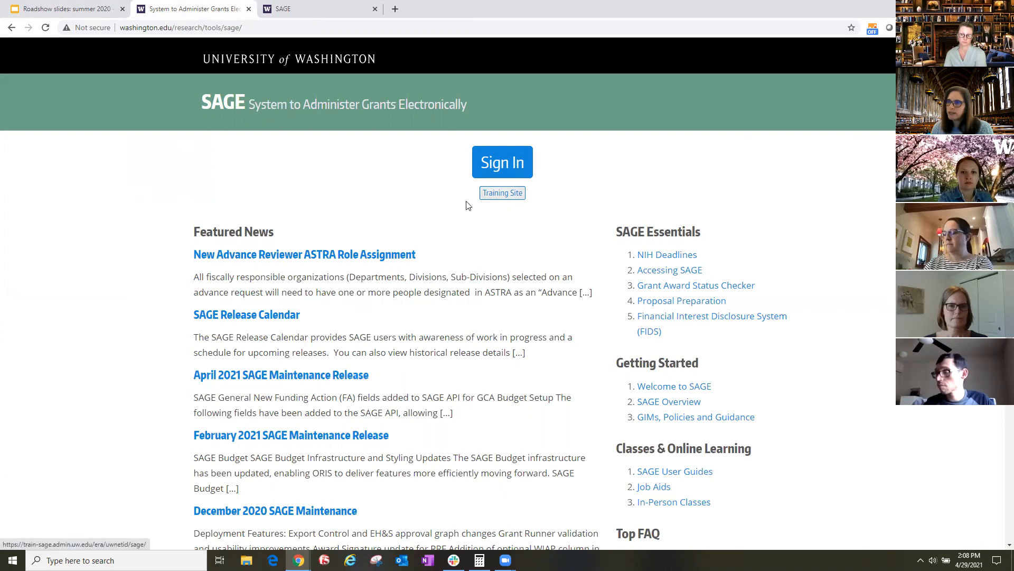
- Go to the SAGE training site and open the APL Demo budget from the budgets list
left_click(497, 195)
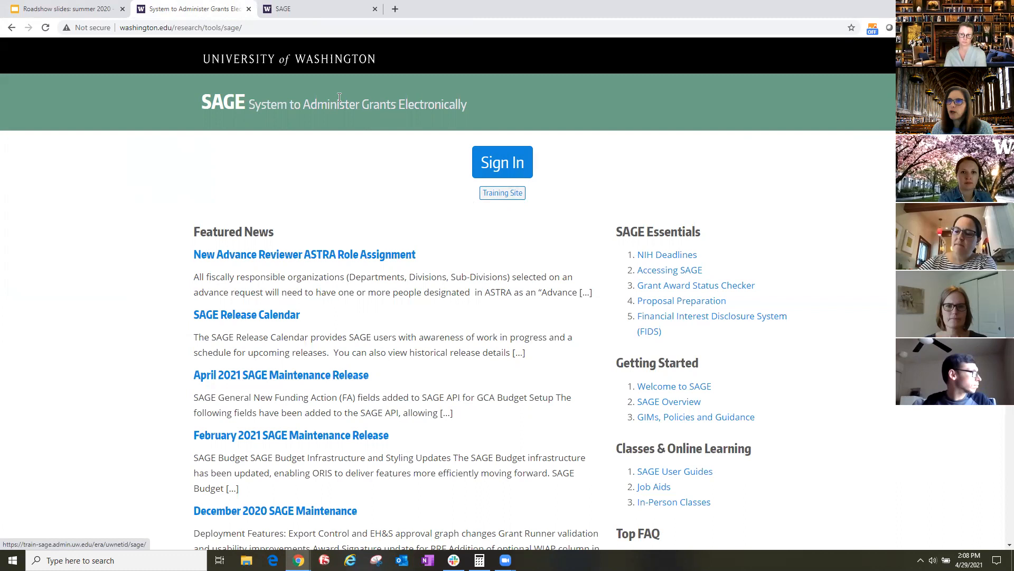
left_click(308, 11)
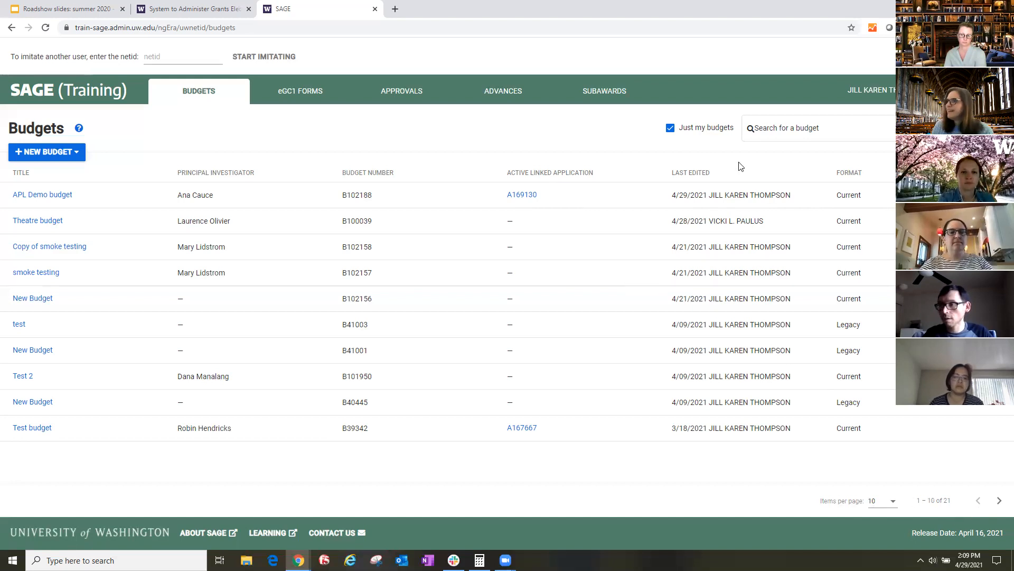
left_click(785, 129)
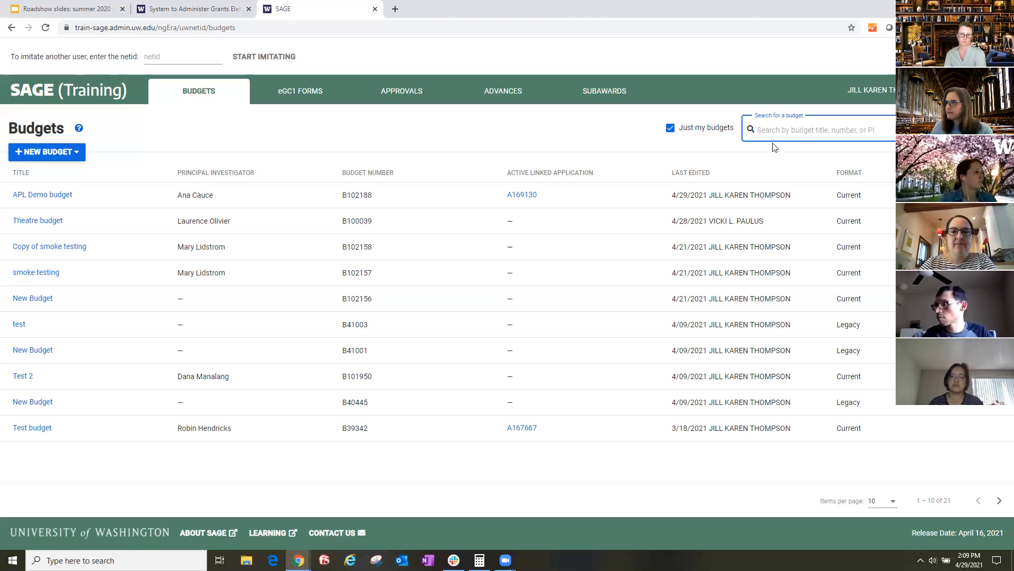
left_click(48, 200)
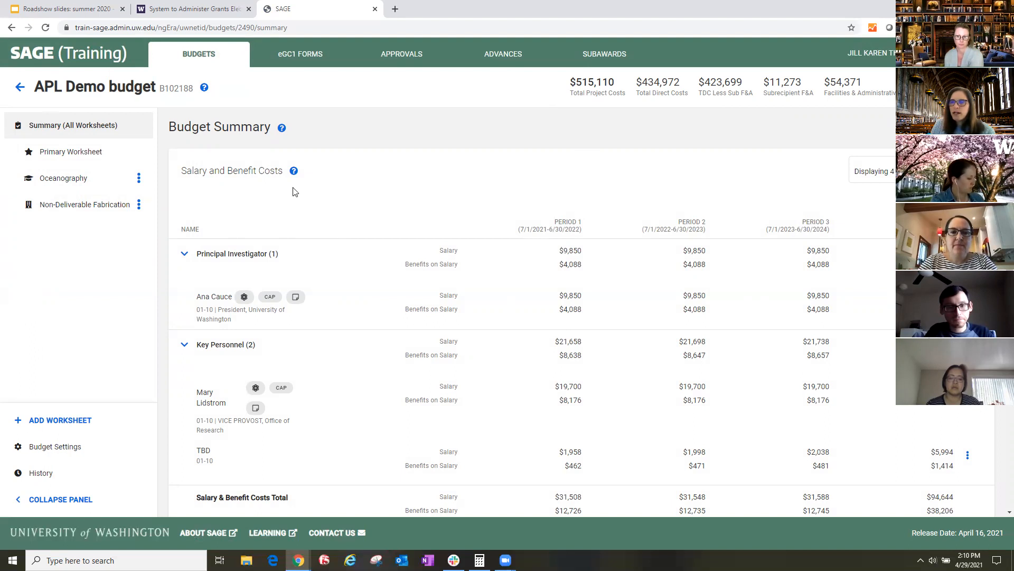
- Examine the Salary and Benefit Costs, Other Costs and Project Totals sections of the Budget Summary
left_click_drag(285, 172, 191, 172)
scroll(413, 231, "down", 1)
scroll(413, 235, "down", 7)
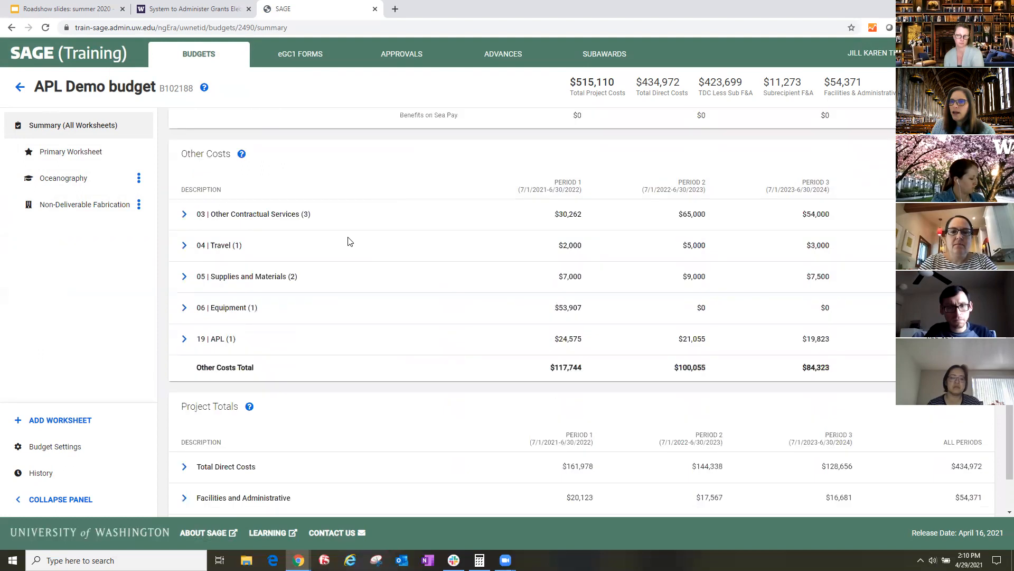
left_click_drag(231, 154, 179, 155)
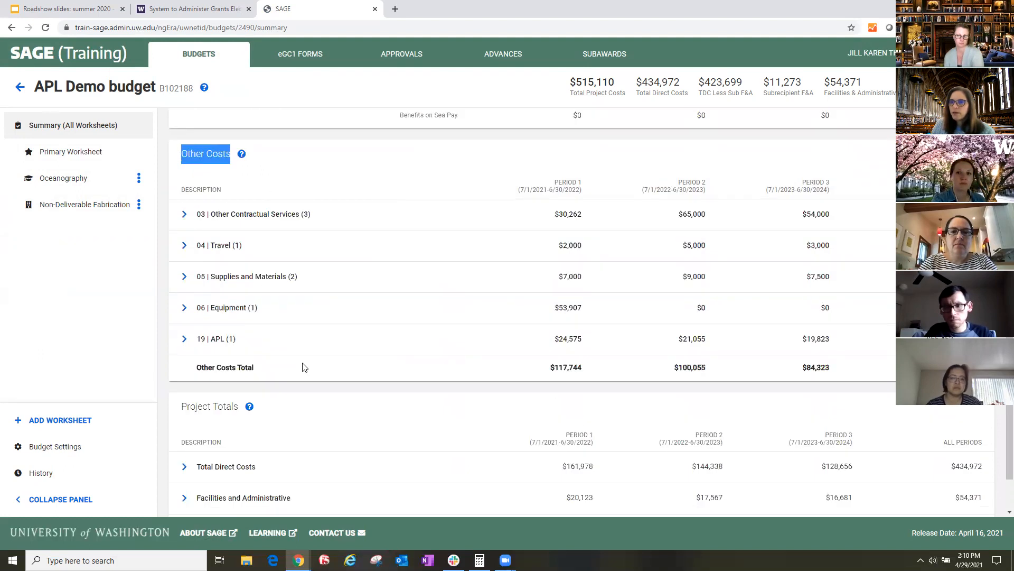
left_click_drag(264, 399, 180, 407)
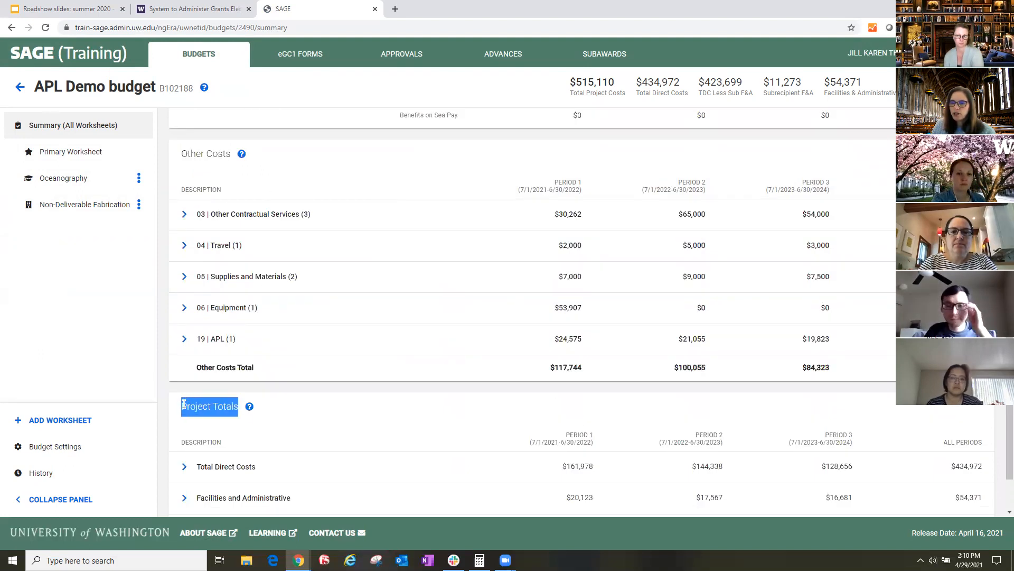
scroll(426, 447, "down", 1)
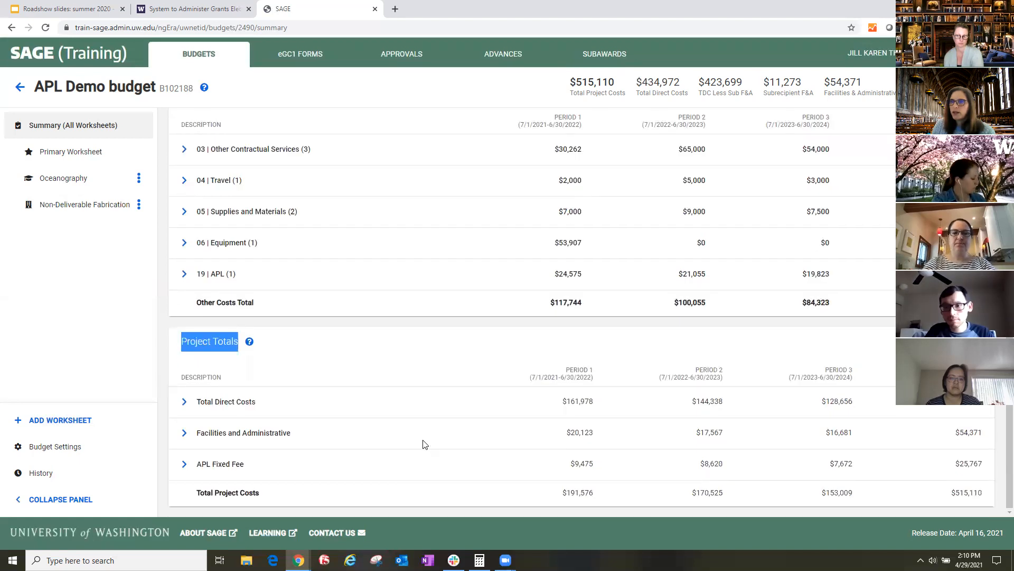
scroll(425, 446, "up", 3)
scroll(426, 441, "up", 5)
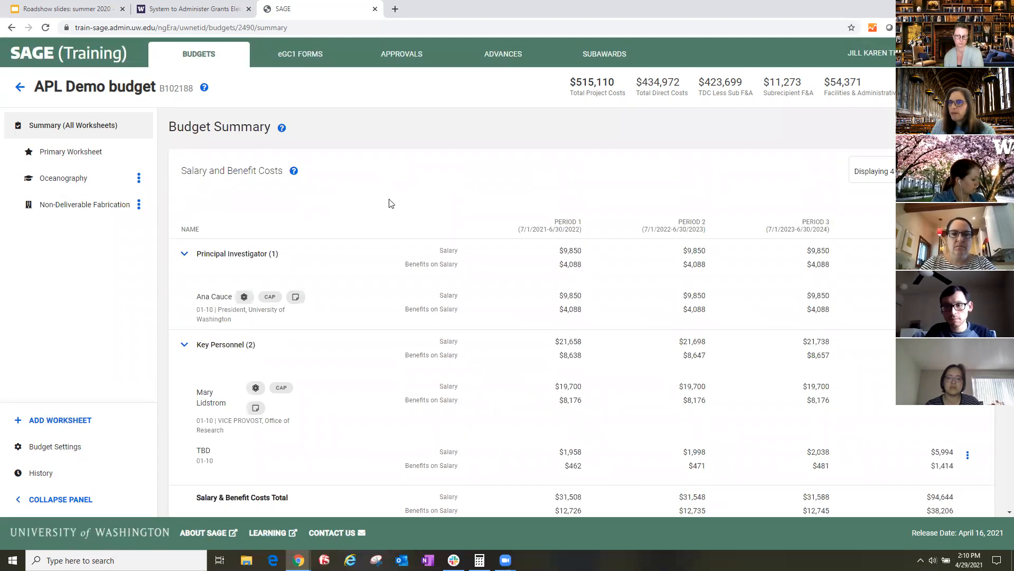
- Collapse the Principal Investigator and Key Personnel groups under Salary and Benefit Costs, and expand both again
scroll(324, 208, "down", 1)
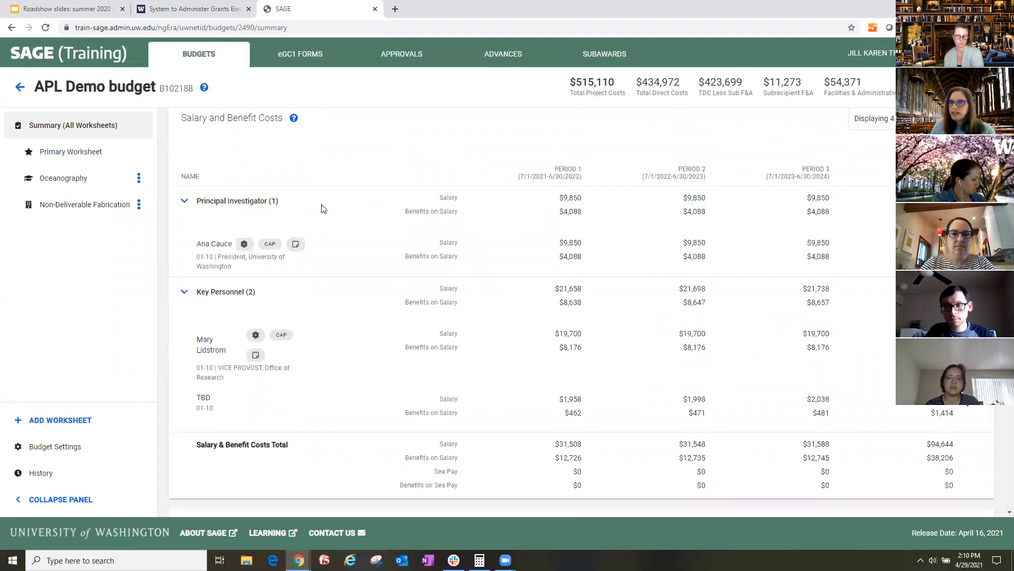
left_click(186, 204)
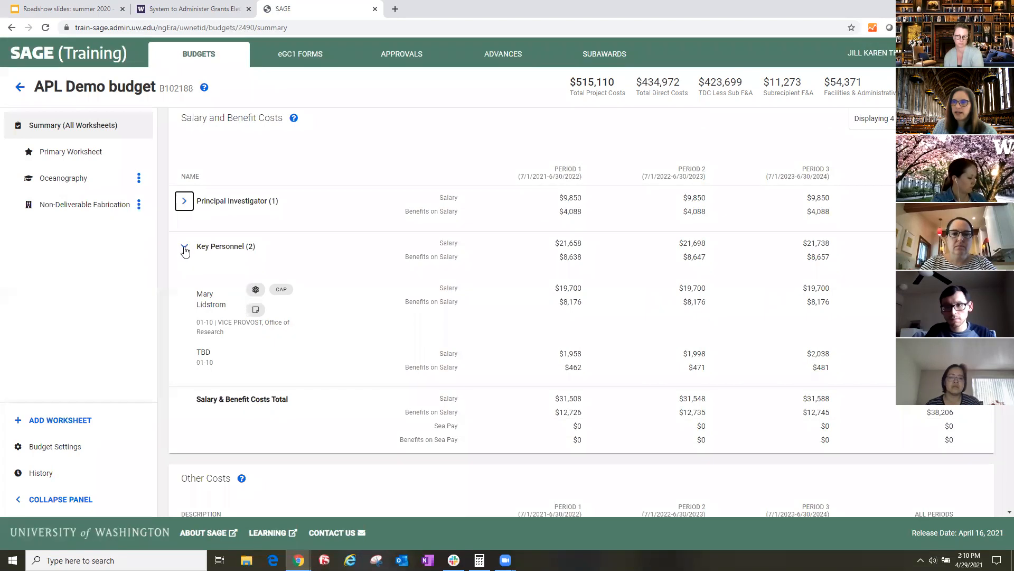
left_click(185, 250)
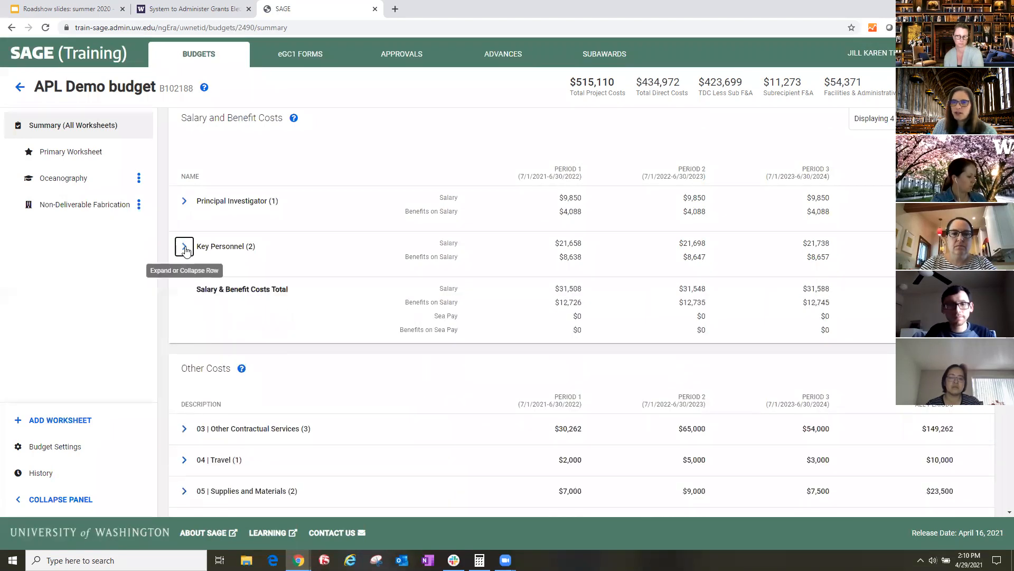
left_click(185, 250)
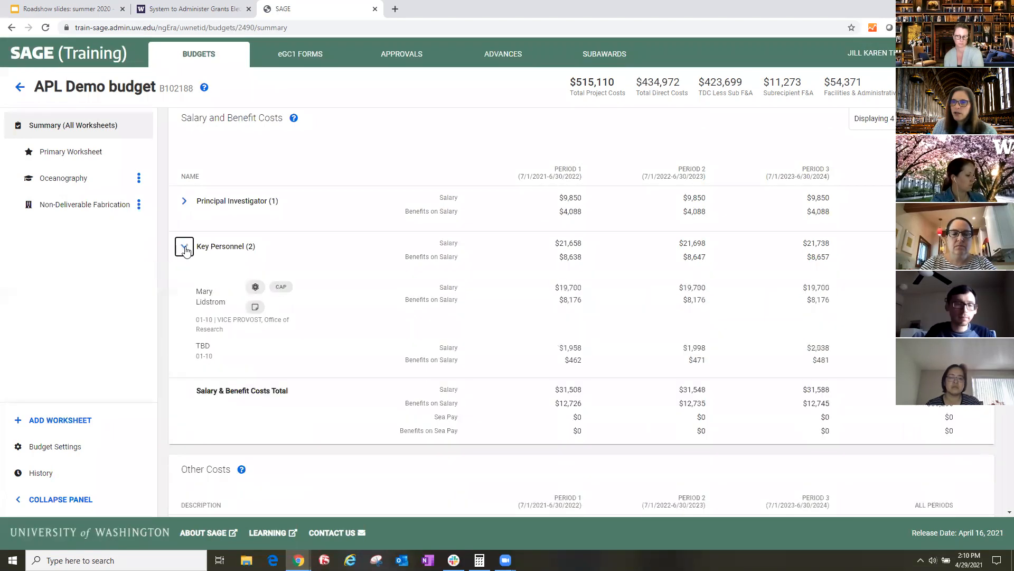
left_click(185, 202)
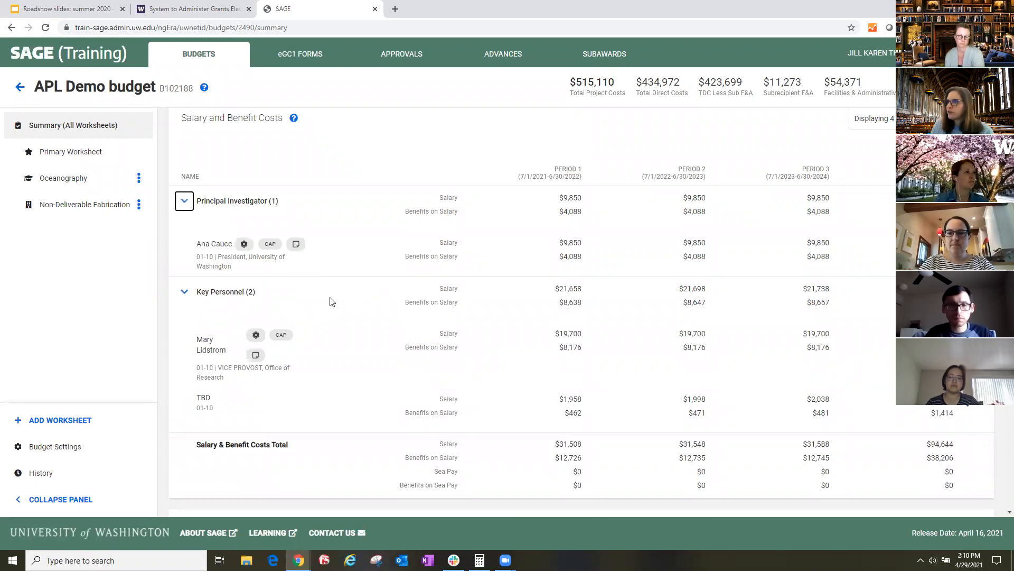
- In Salary and Benefit Costs, display Salary + Benefits on Salary, Percent Effort, Sea Pay Hourly Rate and Hours of Sea Pay, hiding Salary and Benefits on Salary
scroll(630, 245, "up", 1)
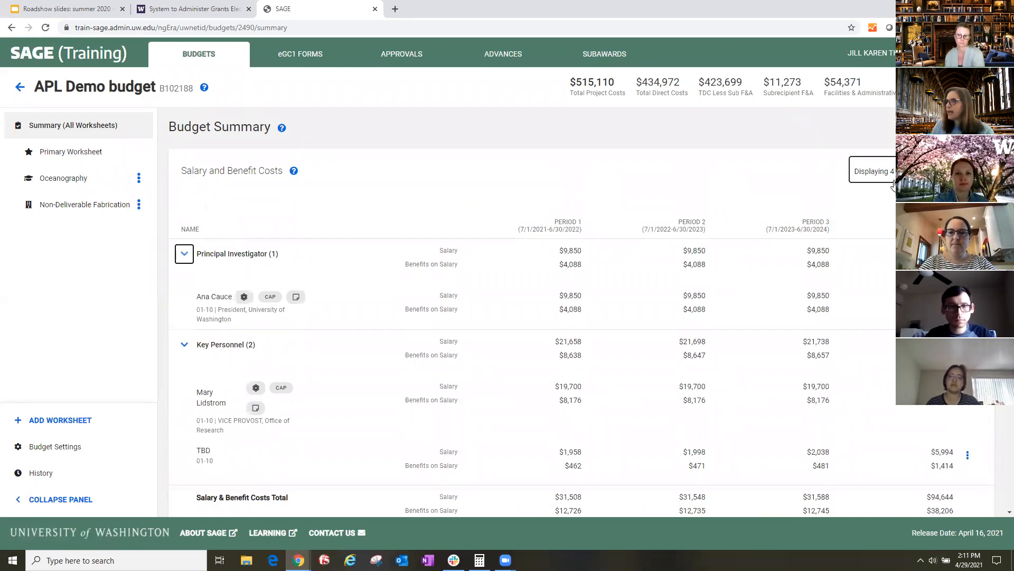
left_click(871, 171)
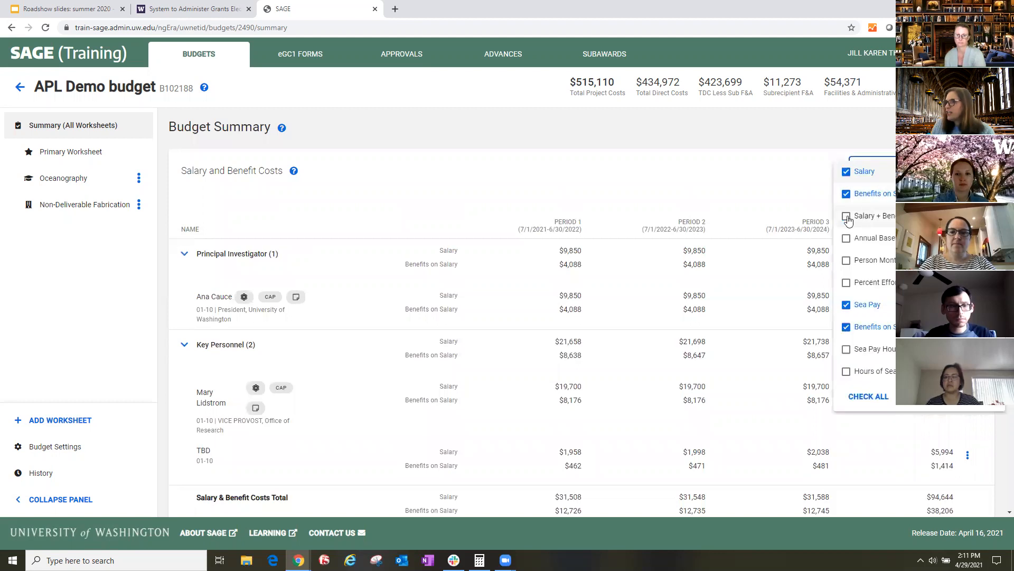
left_click(848, 217)
left_click(846, 194)
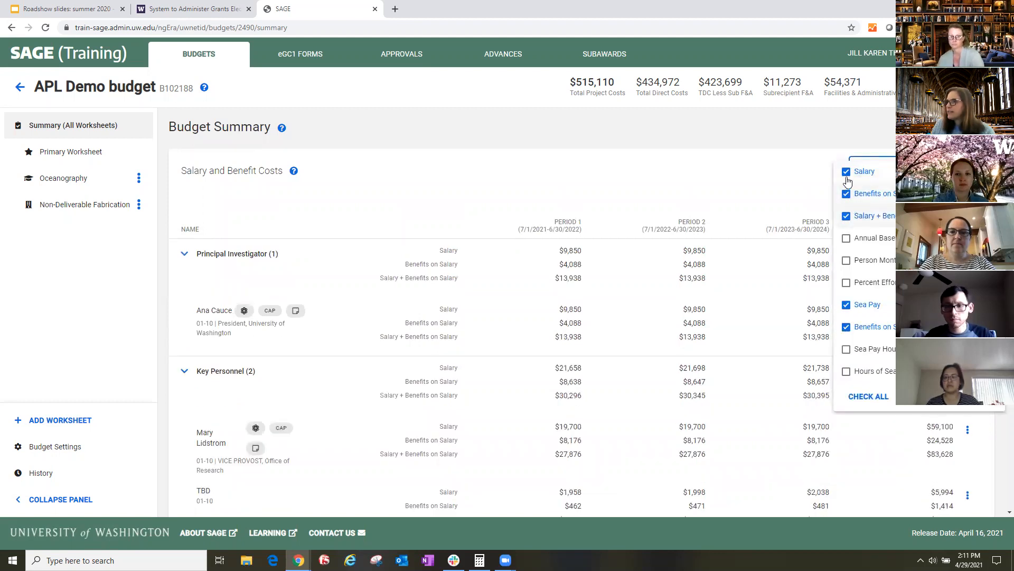
left_click(846, 172)
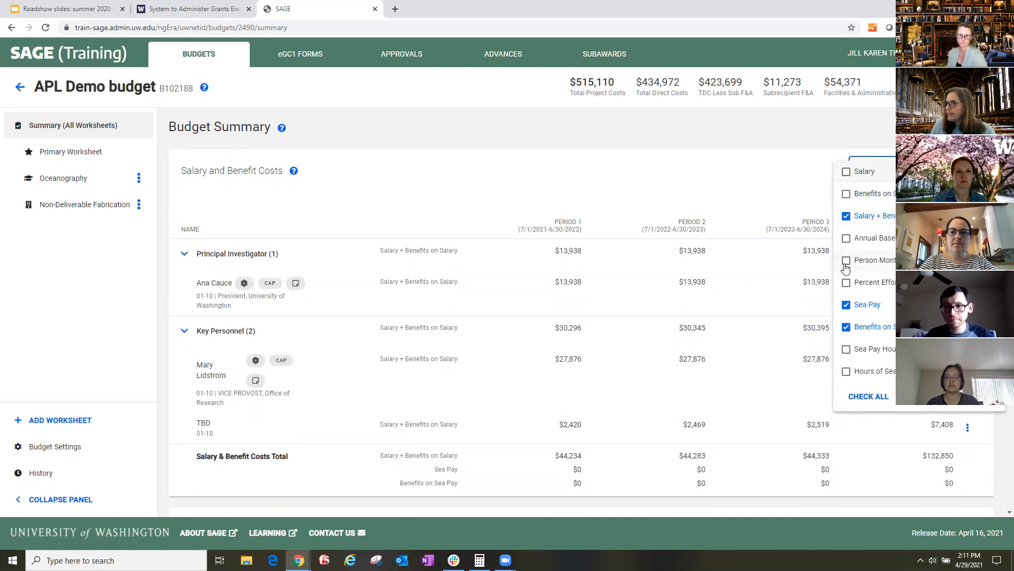
left_click(845, 285)
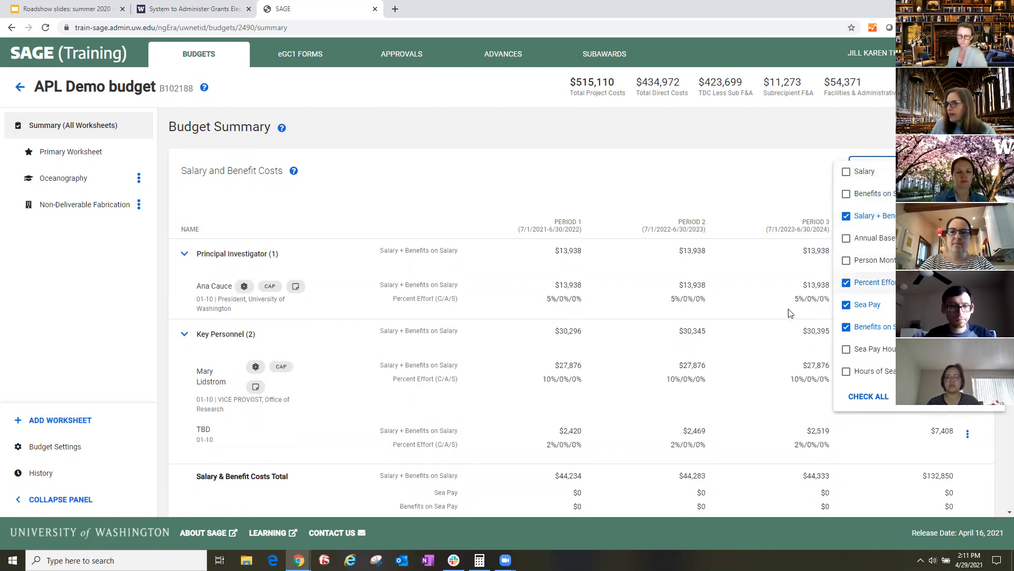
left_click(849, 373)
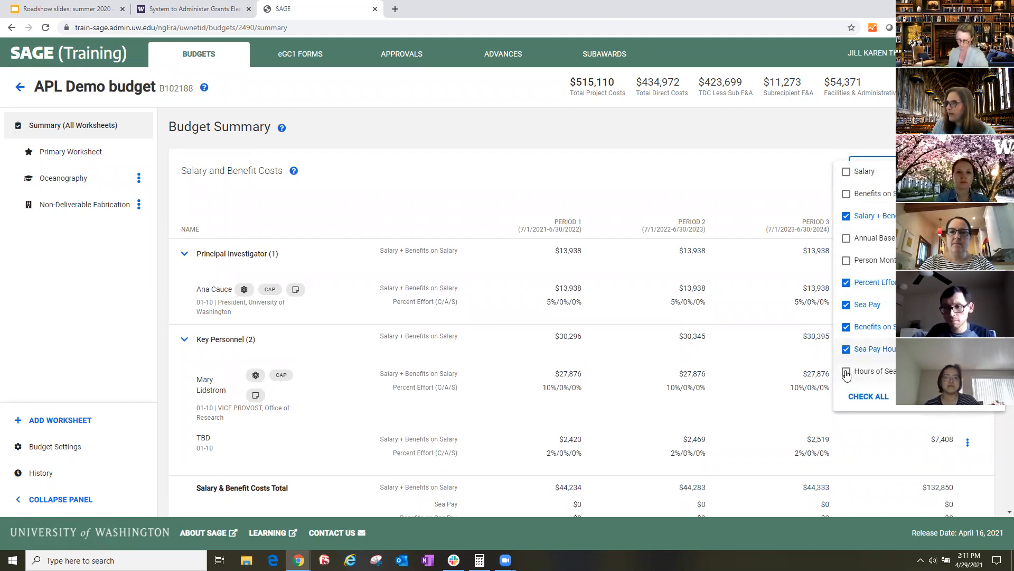
left_click(655, 173)
- Review the salary, benefit and percent effort rows for all personnel and read the note attached to the principal investigator
scroll(497, 337, "down", 2)
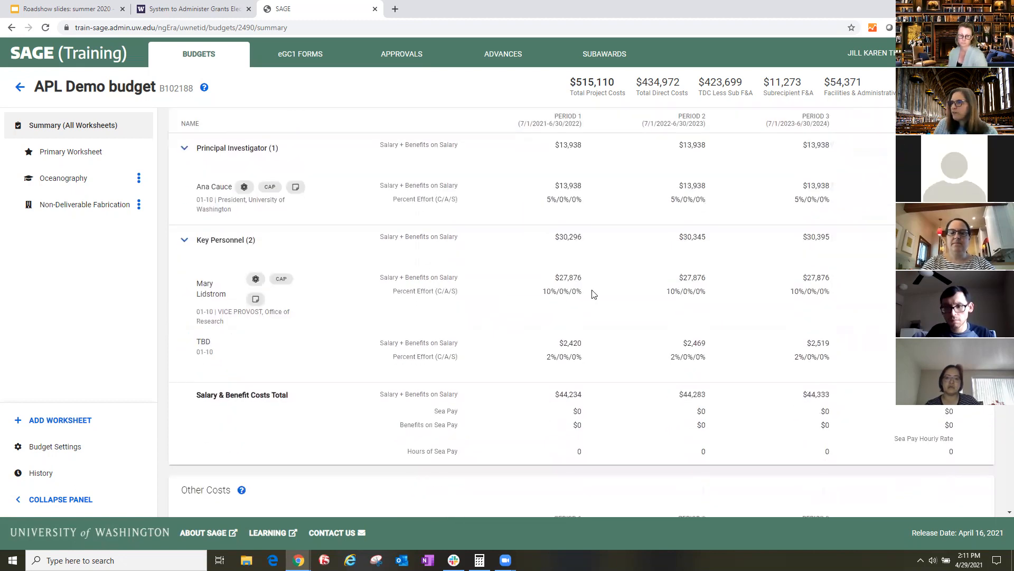
scroll(594, 294, "up", 1)
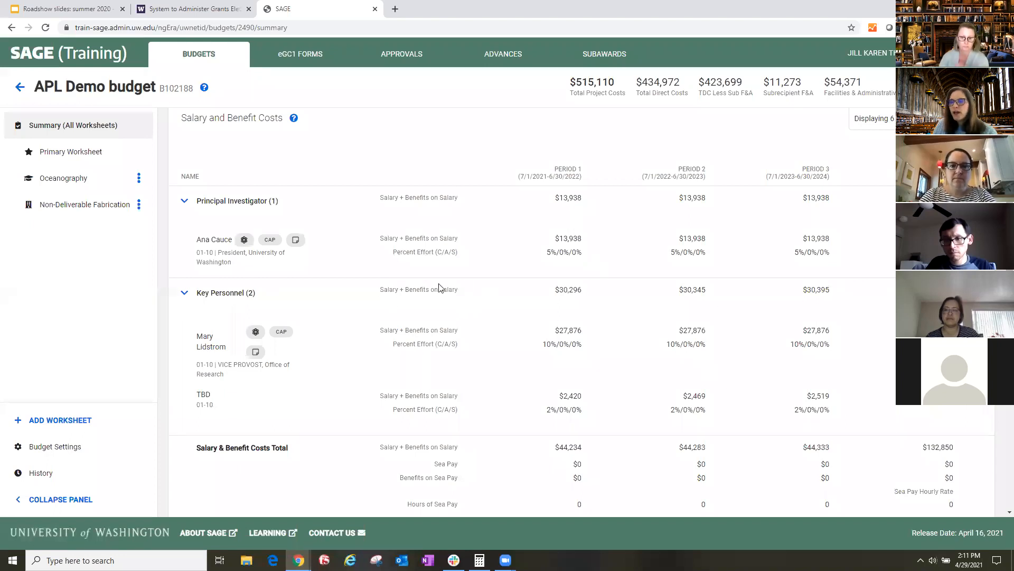
mouse_move(245, 243)
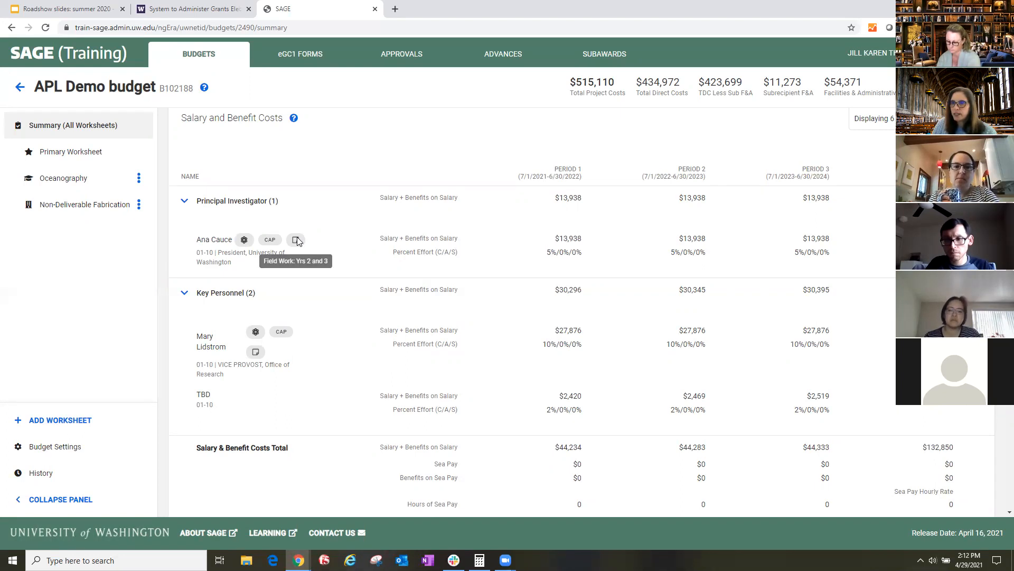
scroll(373, 256, "down", 1)
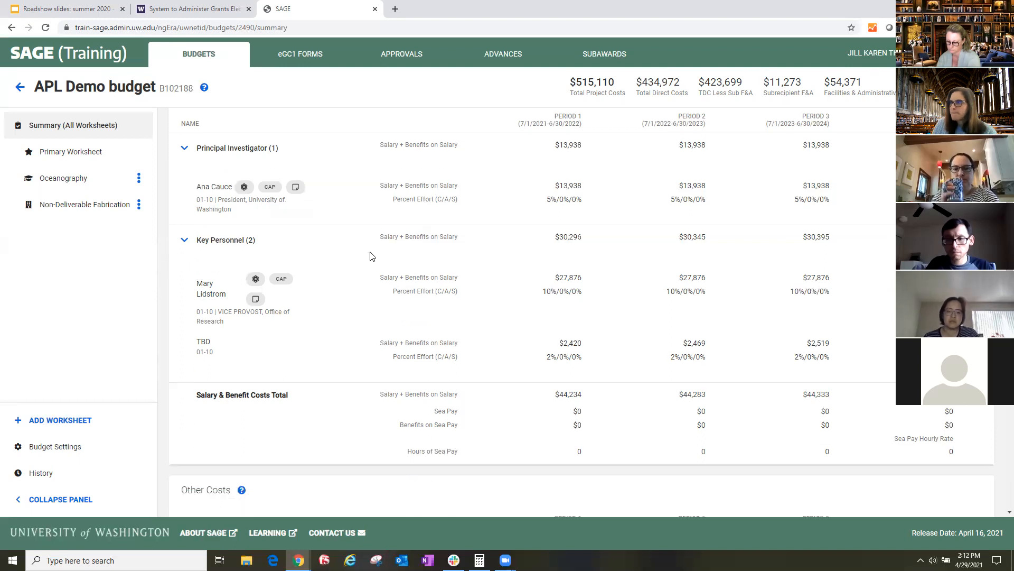
scroll(343, 255, "down", 1)
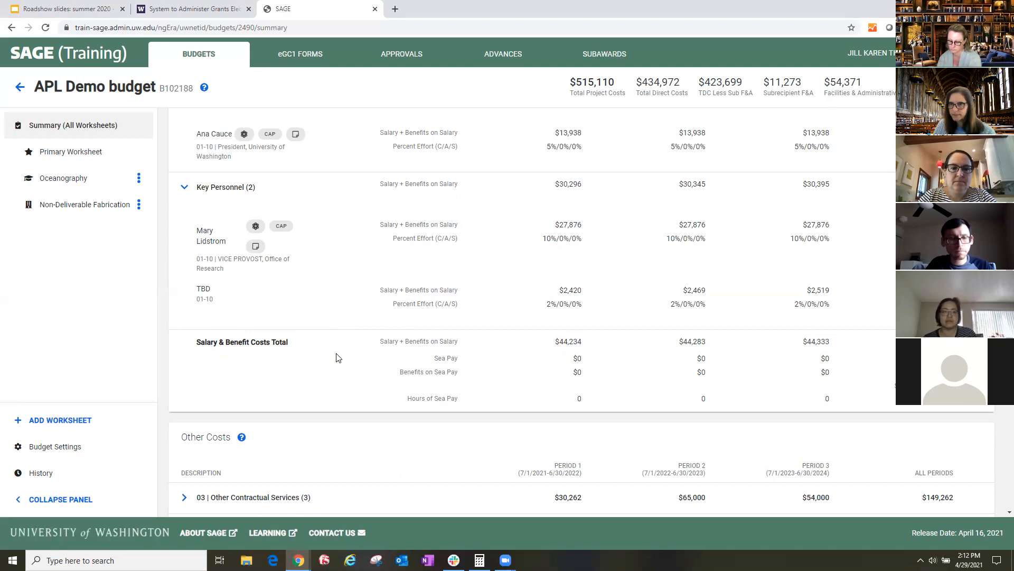
- Expand 03 Other Contractual Services under Other Costs and read the note on the Hyak Computing item
scroll(334, 349, "down", 3)
scroll(334, 358, "down", 2)
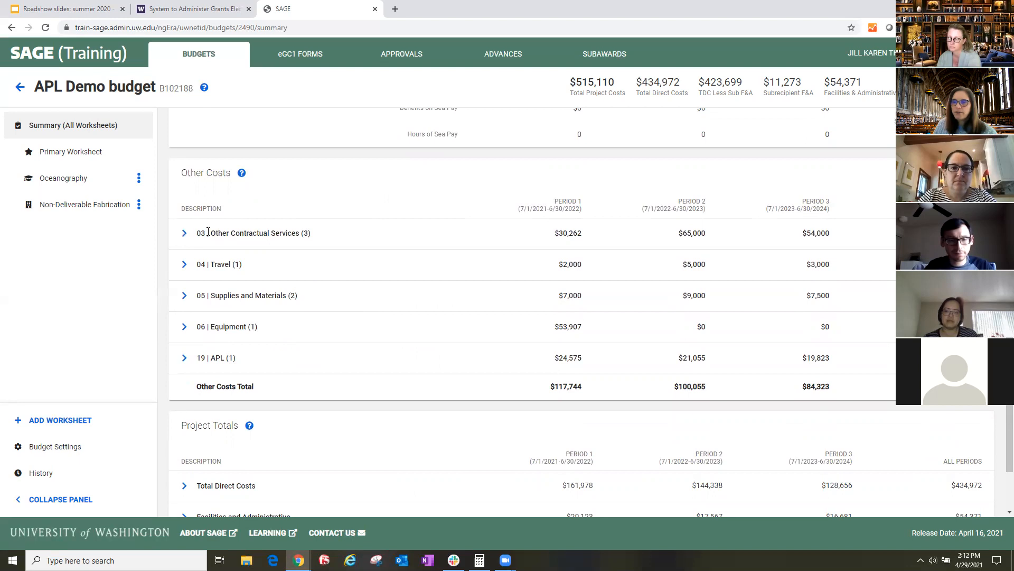
left_click_drag(199, 233, 230, 233)
double_click(305, 233)
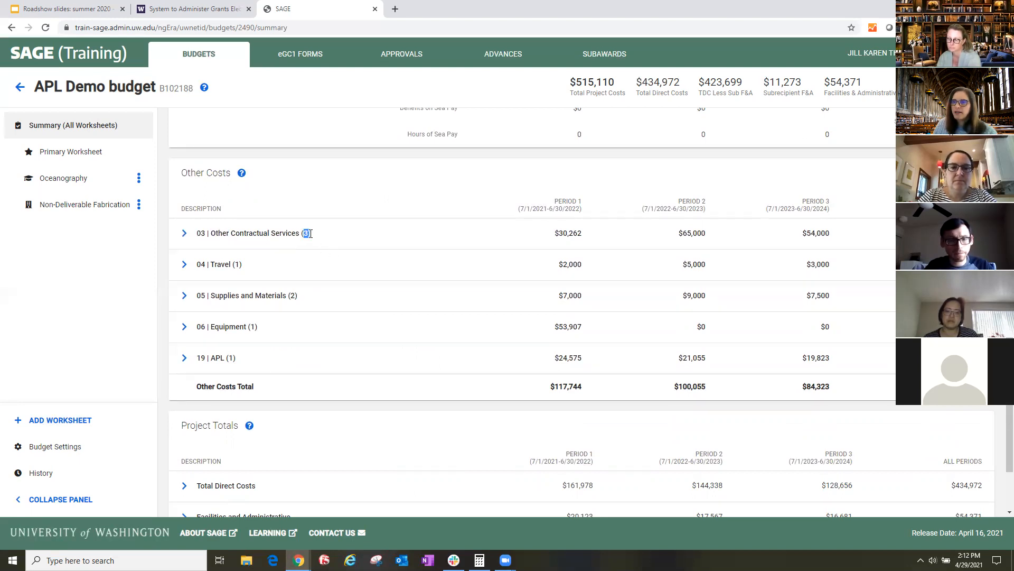
left_click(185, 234)
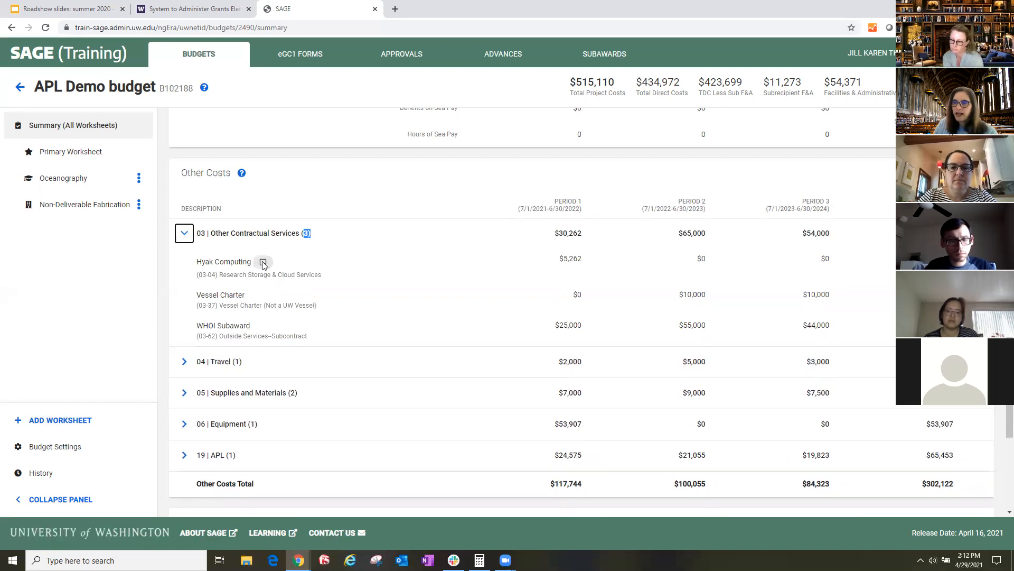
mouse_move(263, 265)
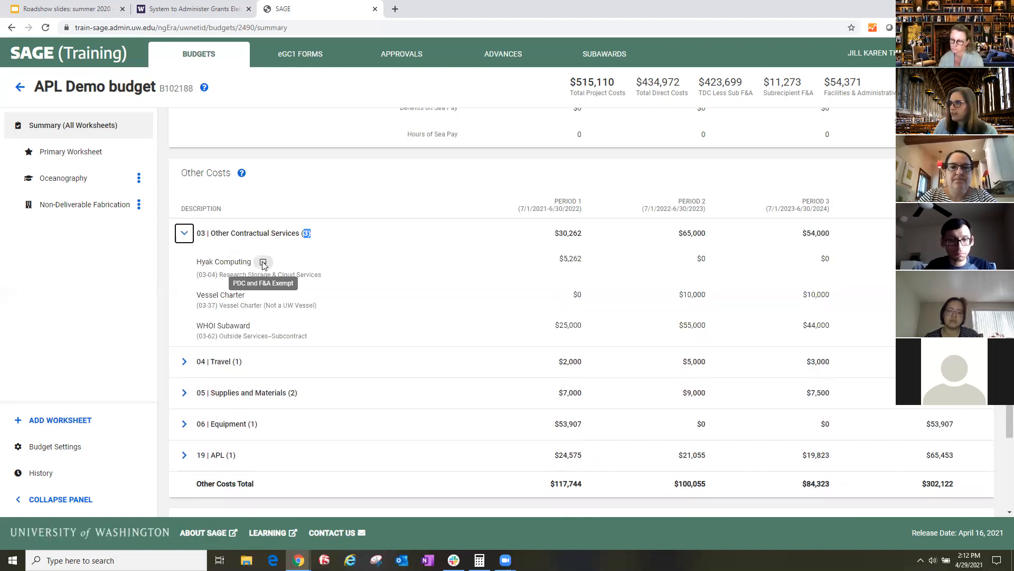
- Expand the 04 Travel and 05 Supplies and Materials categories under Other Costs to see their line items
left_click(185, 362)
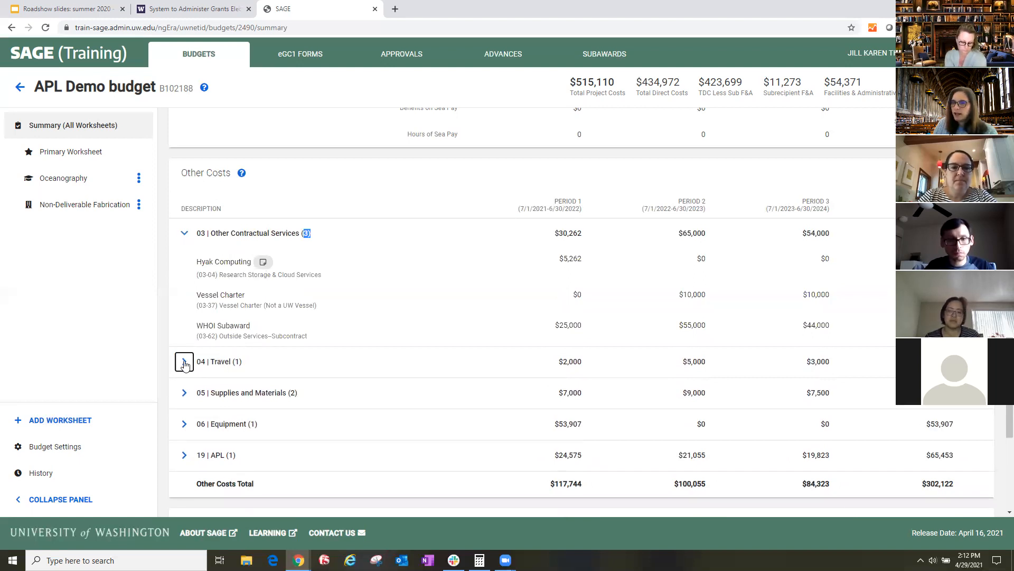
scroll(312, 351, "down", 2)
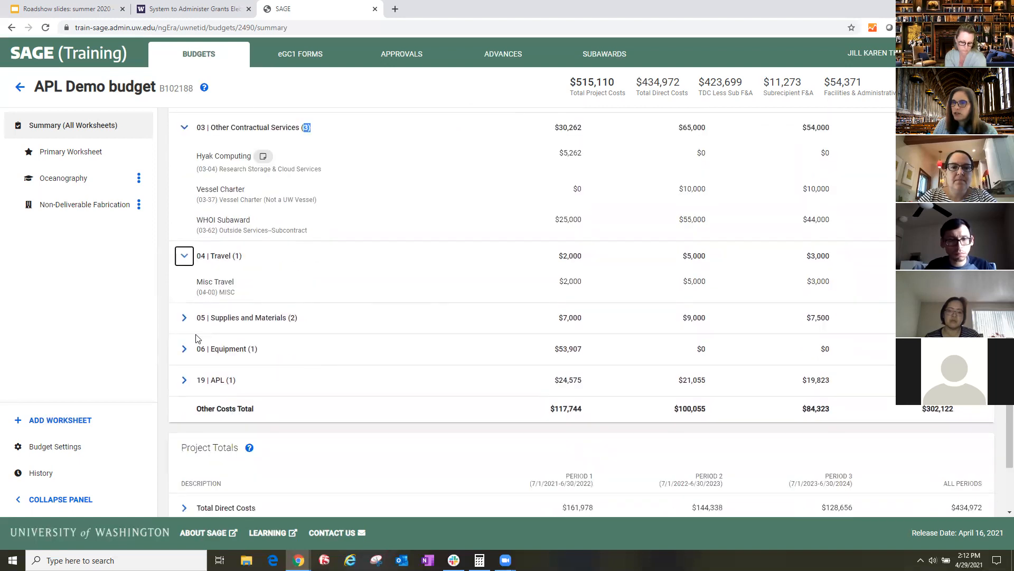
left_click(185, 318)
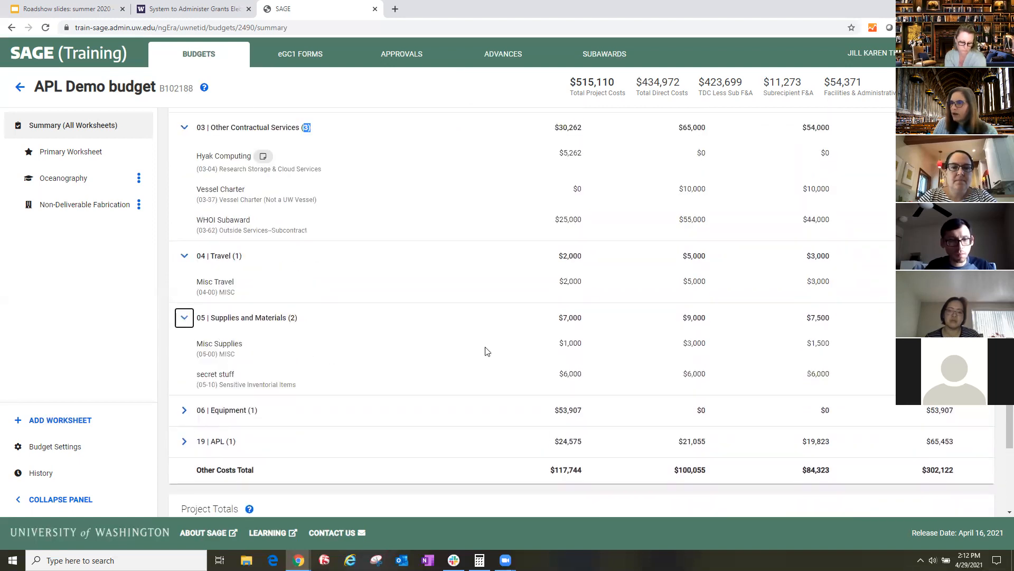
- Look at the available row actions for the secret stuff item and for the Misc Supplies item
left_click(969, 378)
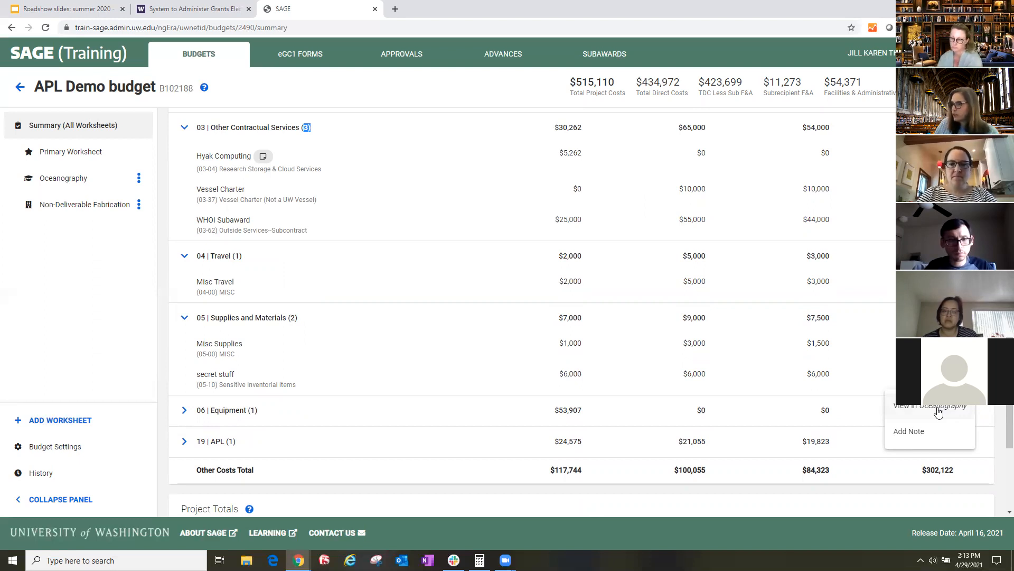
left_click(965, 348)
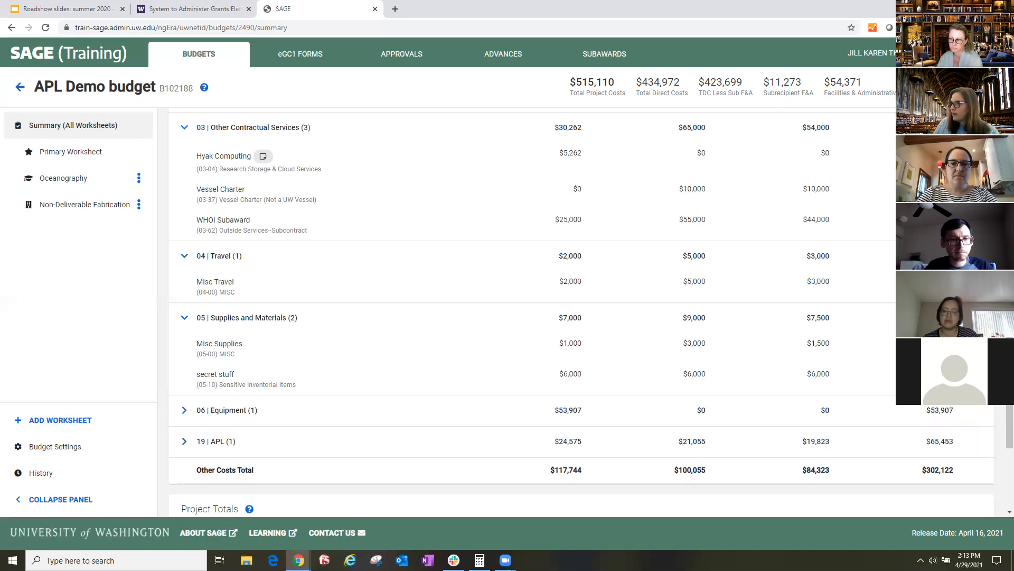
left_click(964, 347)
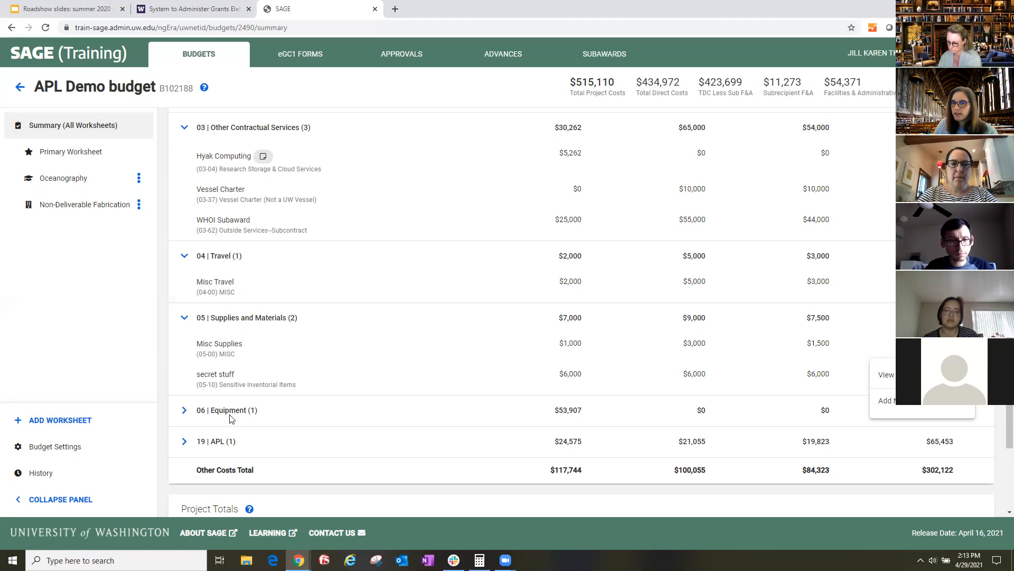
- Expand the 06 Equipment category under Other Costs and review it alongside the other expanded categories
left_click(185, 411)
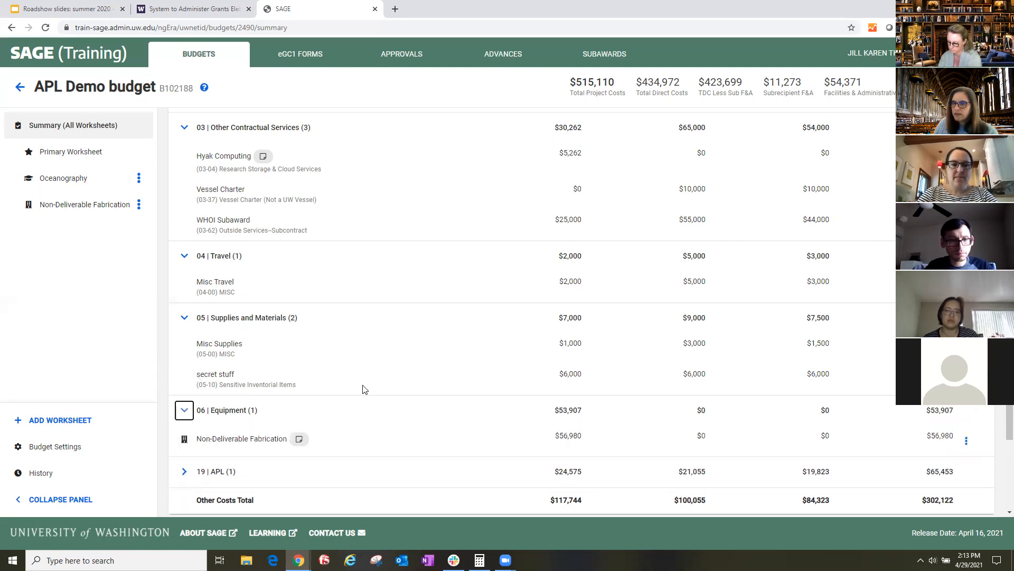
scroll(363, 389, "down", 1)
scroll(363, 390, "down", 2)
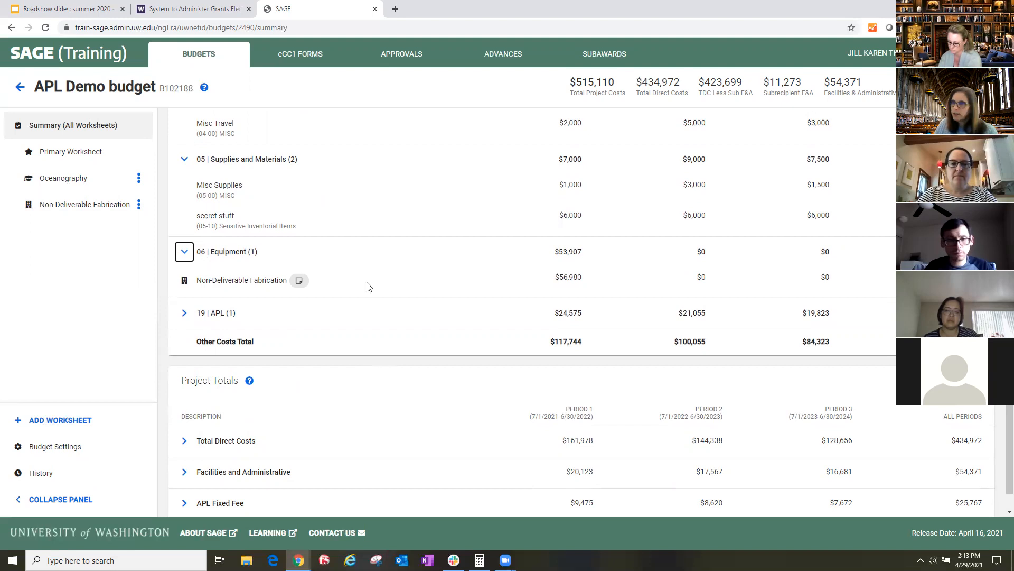
scroll(426, 292, "up", 1)
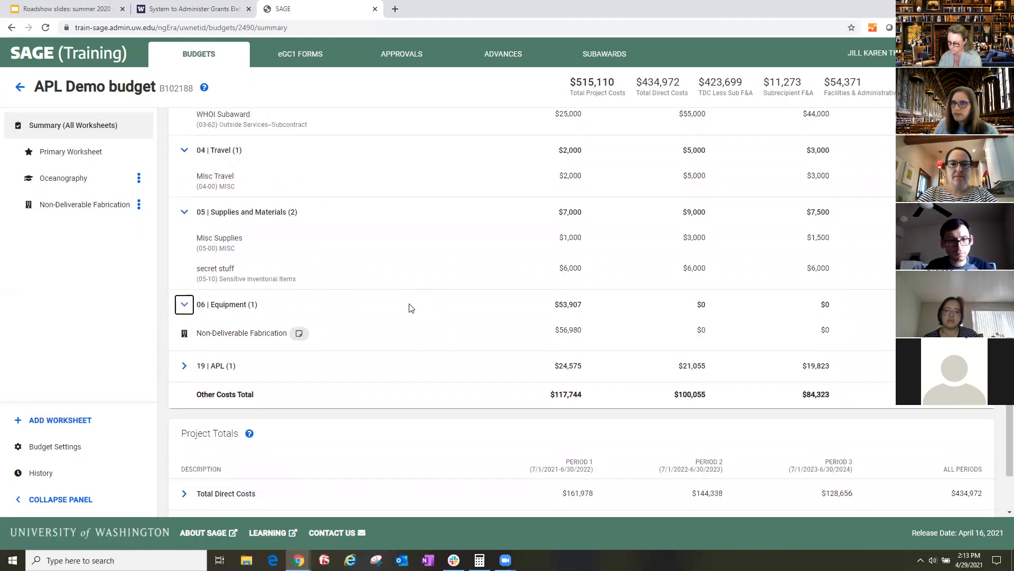
scroll(406, 311, "up", 5)
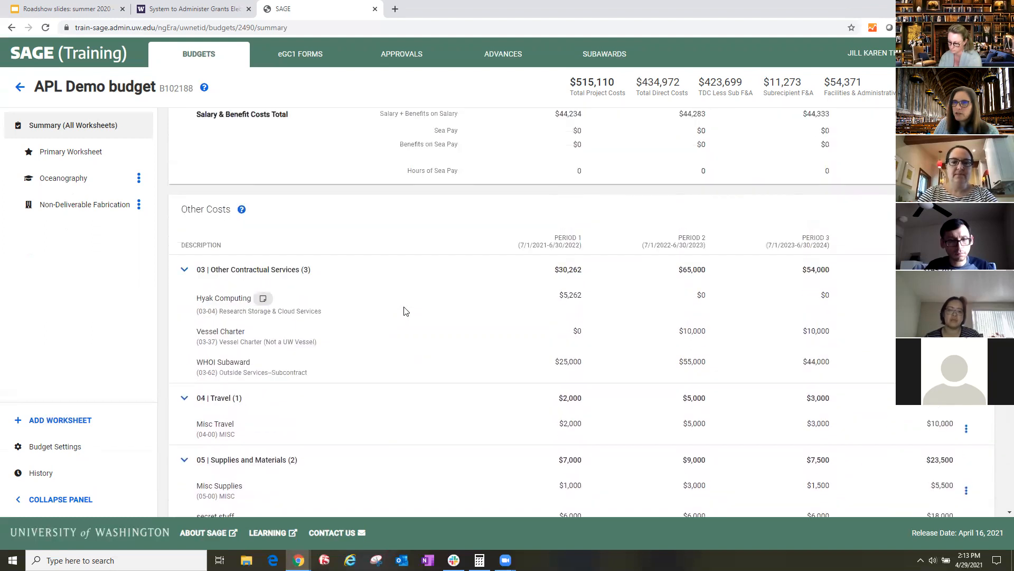
scroll(393, 314, "down", 1)
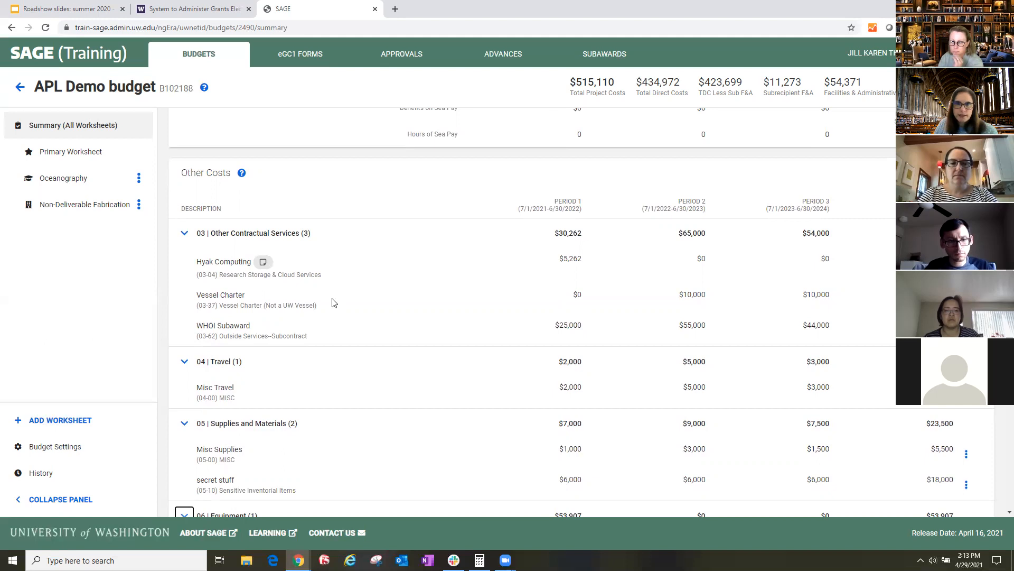
scroll(337, 303, "down", 4)
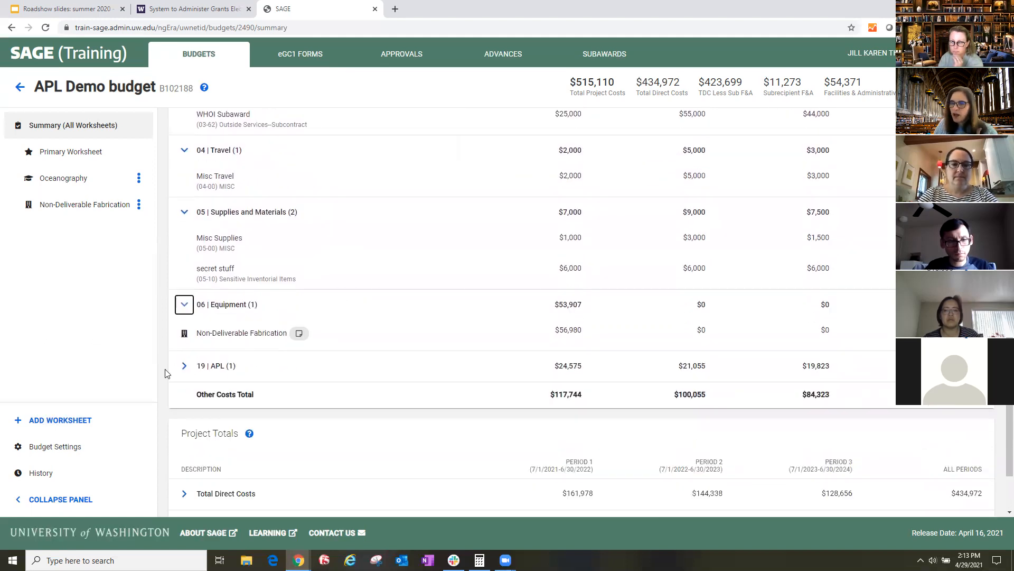
- Expand the 19 APL category under Other Costs to see its line item, and look at the Project Totals
left_click(184, 365)
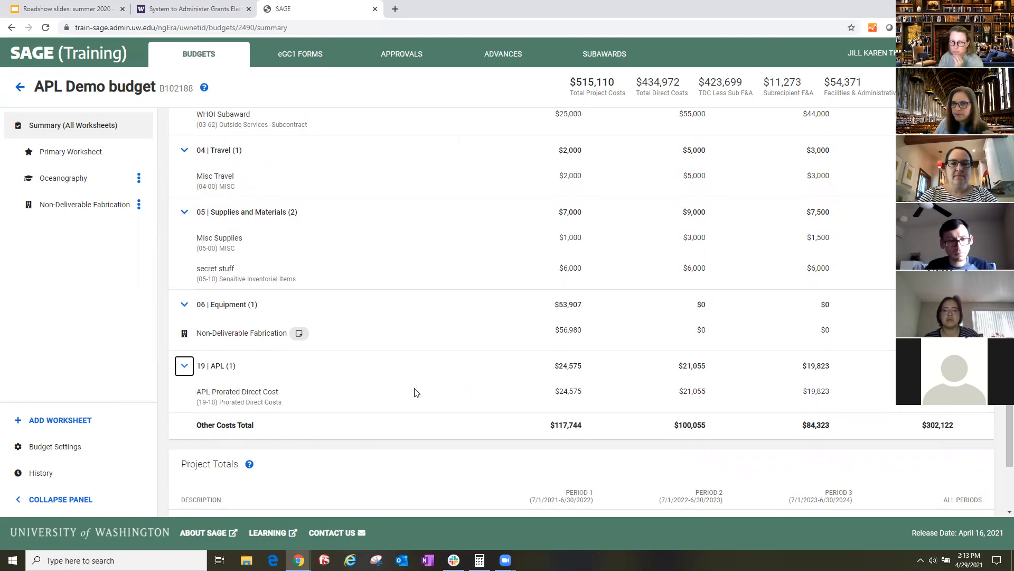
scroll(243, 365, "down", 2)
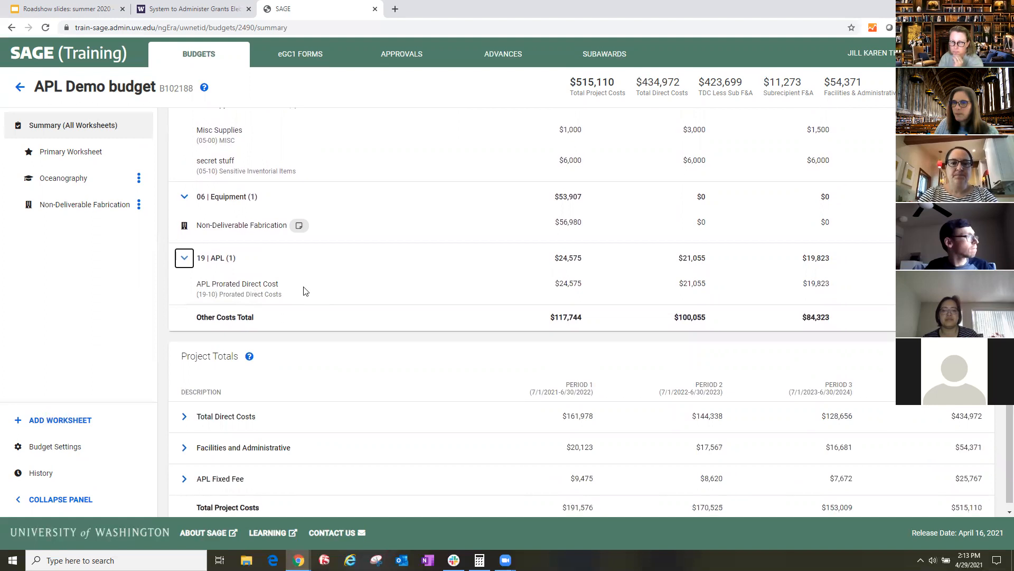
scroll(304, 290, "down", 1)
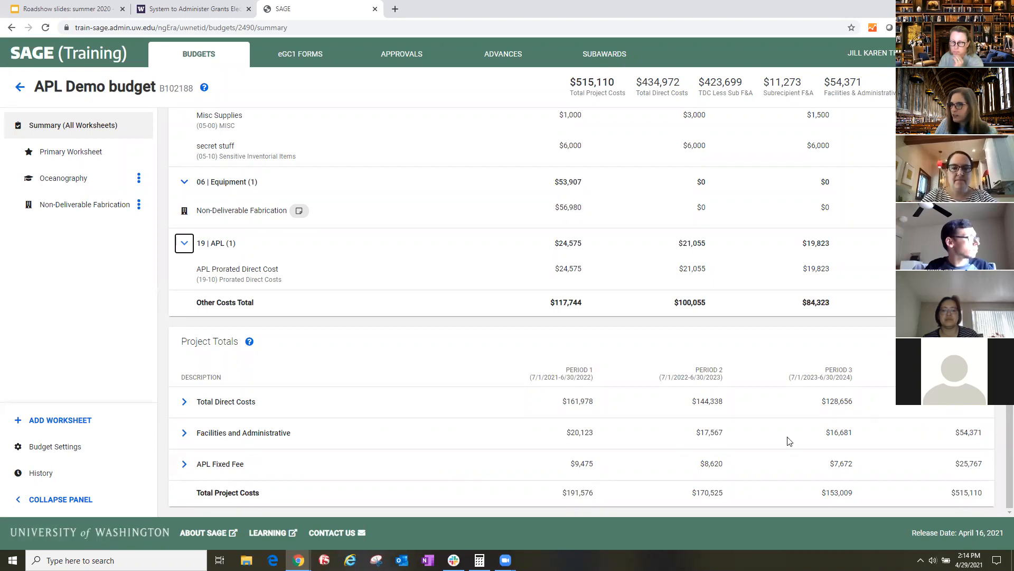
- Expand Total Direct Costs and Facilities and Administrative in Project Totals, and check the Primary Worksheet's base type and location
left_click(182, 404)
scroll(310, 423, "down", 1)
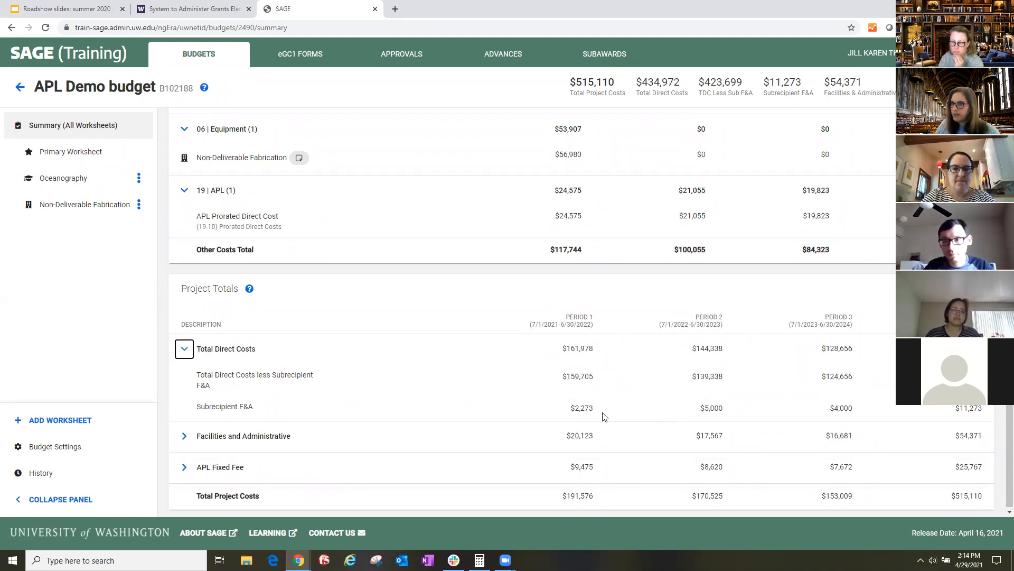
left_click(182, 438)
scroll(340, 417, "down", 3)
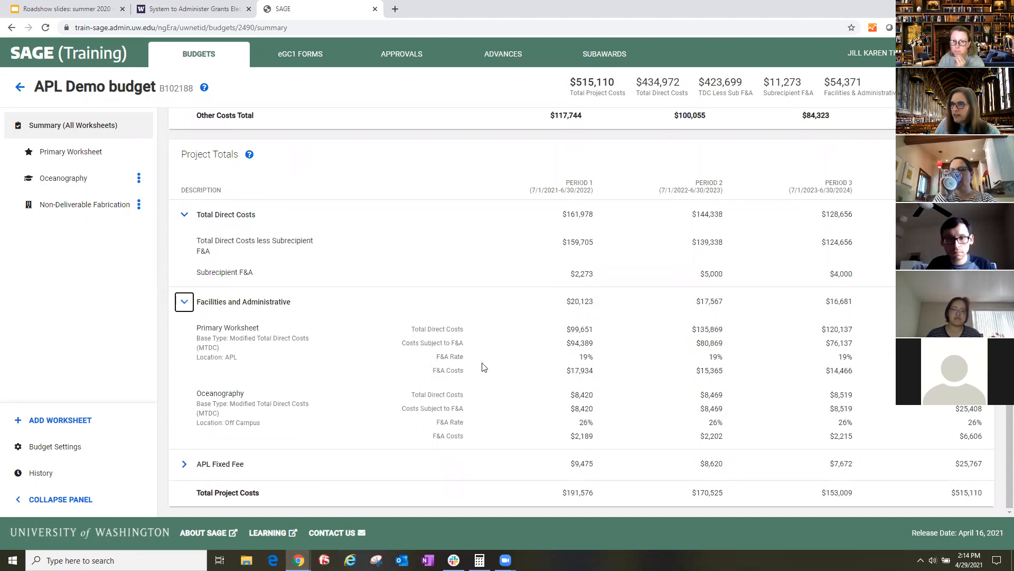
left_click_drag(236, 338, 305, 339)
double_click(229, 356)
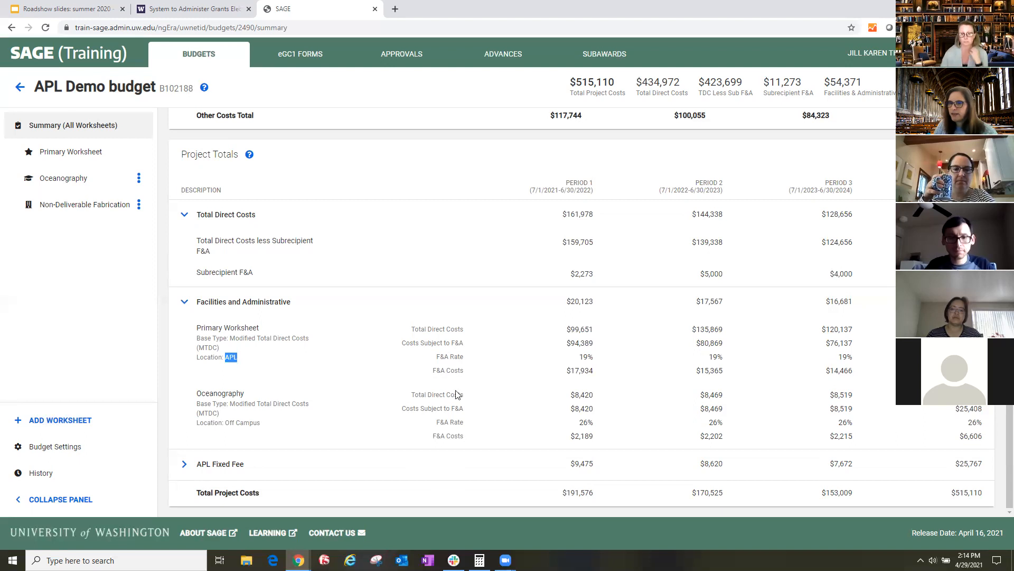
- Expand APL Fixed Fee in Project Totals and review its breakdown by worksheet
left_click(184, 464)
scroll(325, 407, "down", 1)
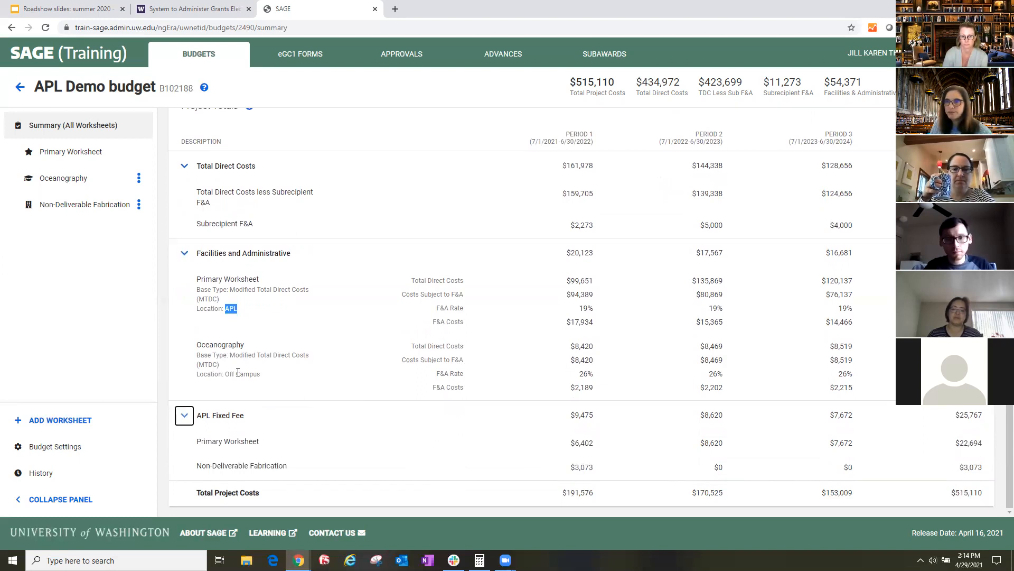
scroll(248, 365, "up", 2)
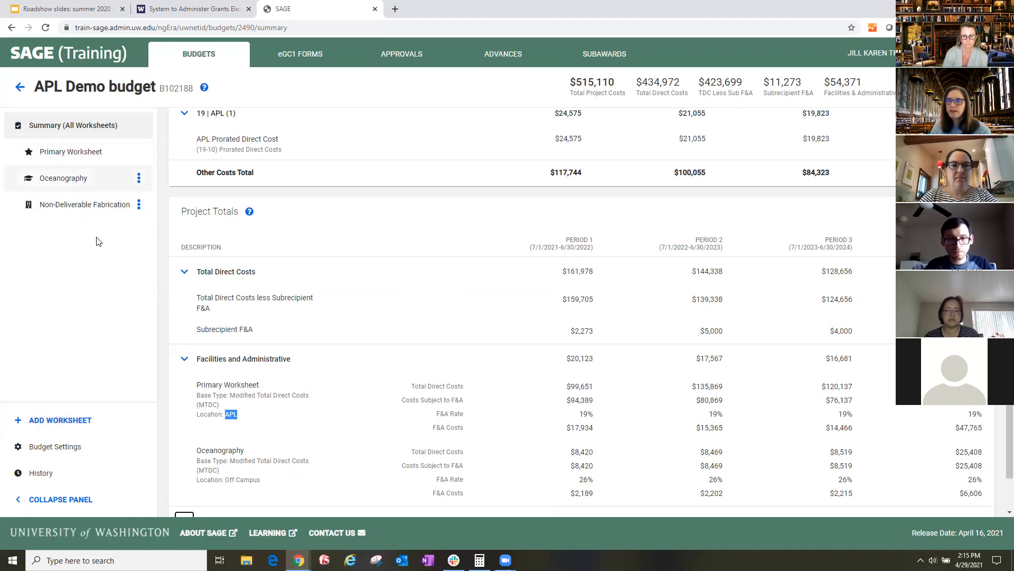
- Look through the Primary, Oceanography and Non-Deliverable Fabrication worksheets, the Budget Settings and the snapshot History of the budget
left_click(46, 129)
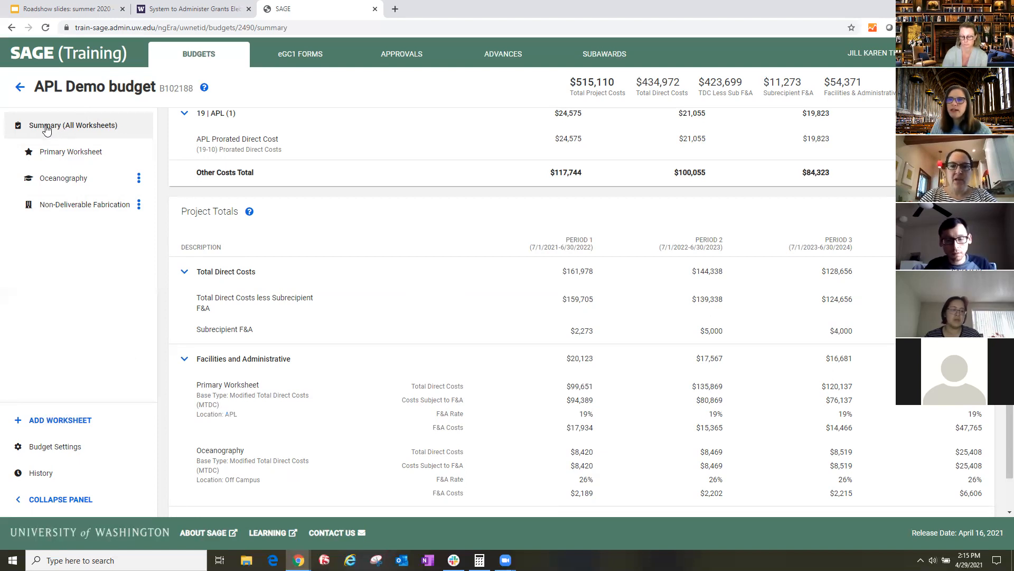
left_click(60, 154)
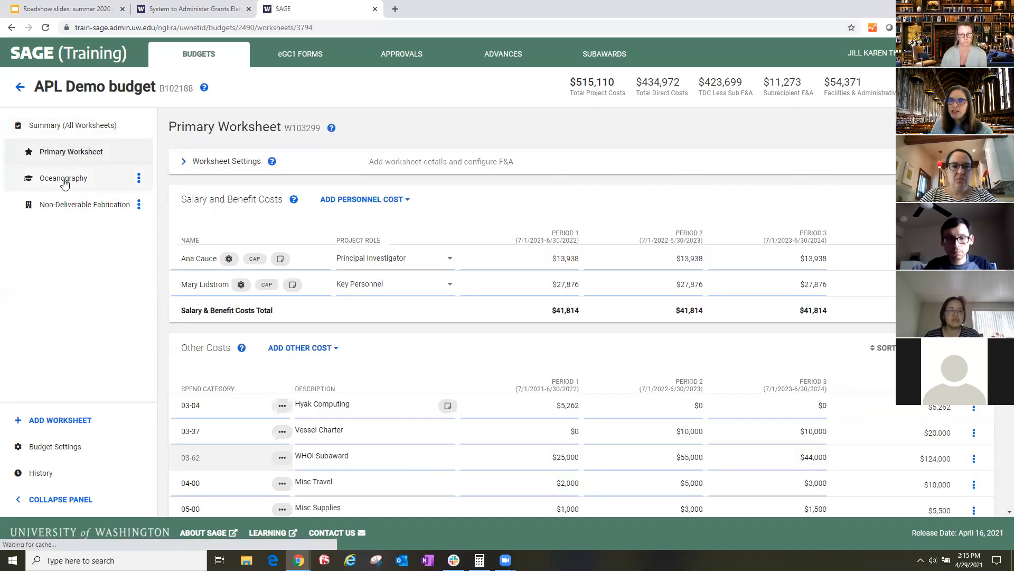
left_click(64, 182)
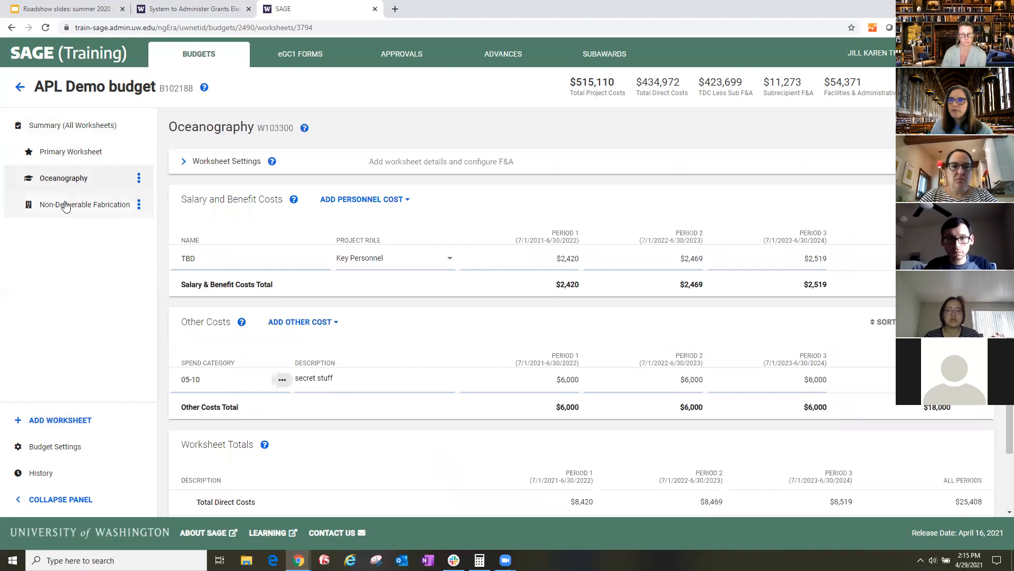
left_click(63, 210)
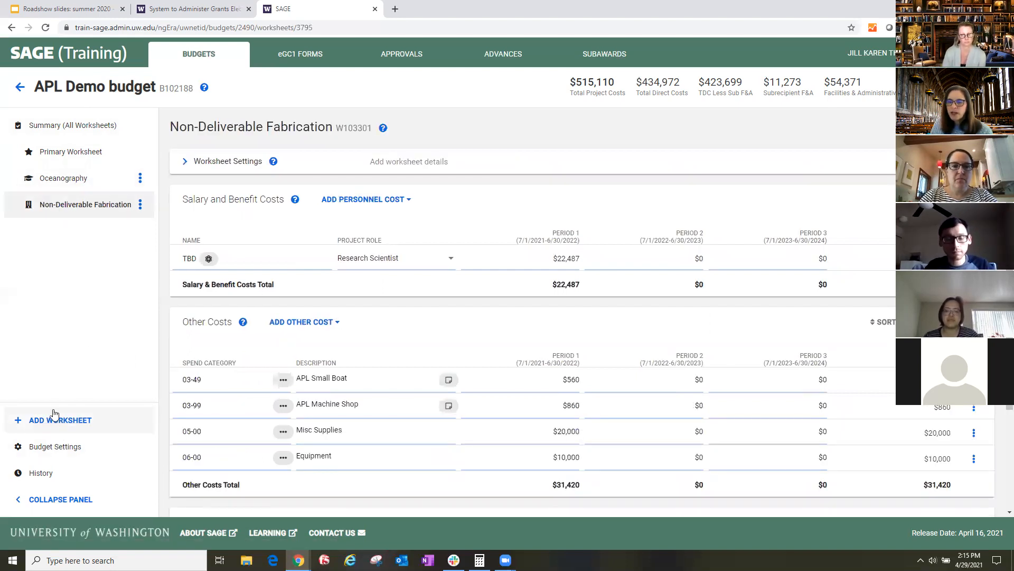
left_click(47, 448)
left_click(42, 474)
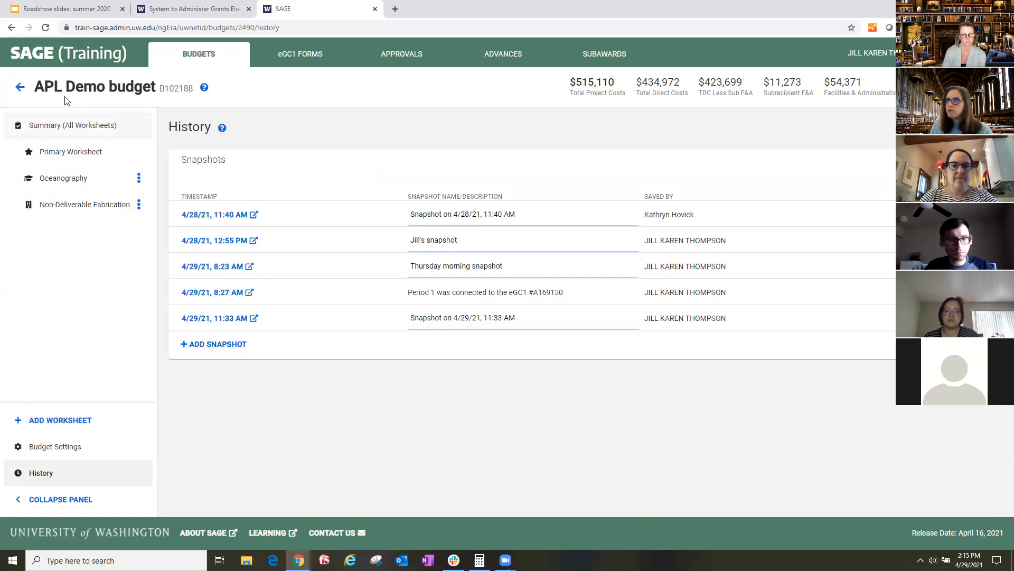
- Return to the budgets list and create a new budget in the Current Budget Format
left_click(20, 89)
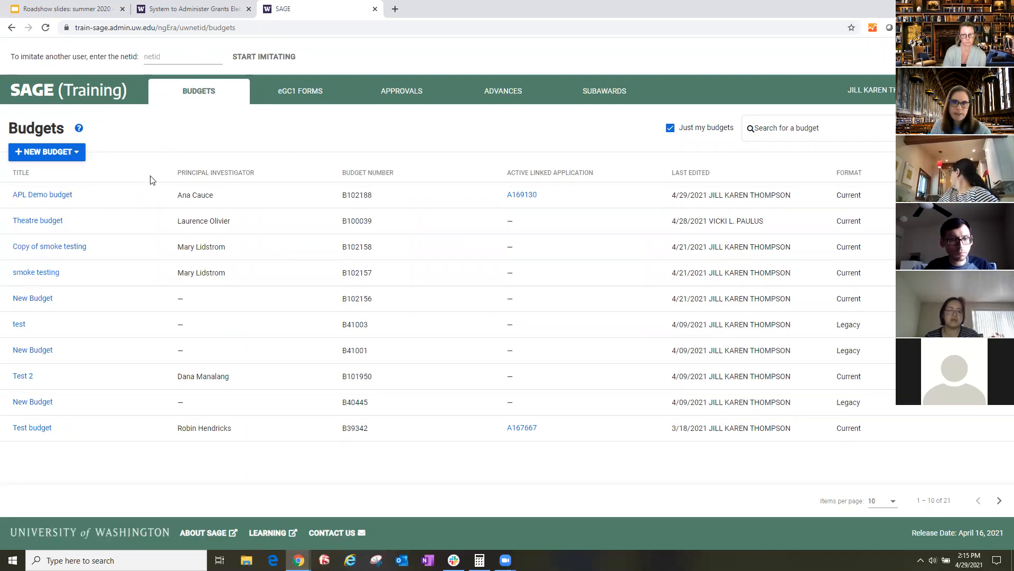
left_click(54, 156)
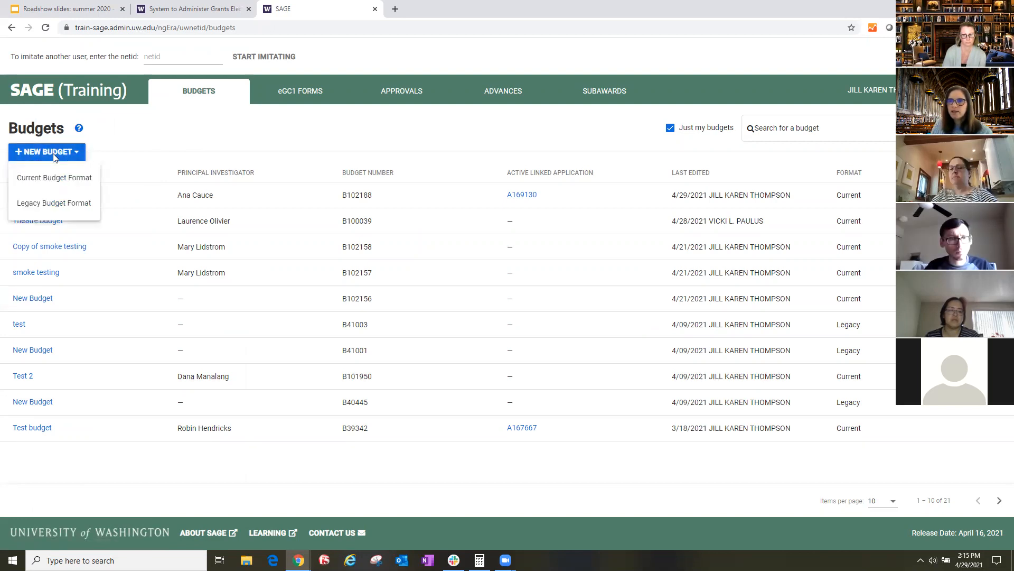
left_click(33, 178)
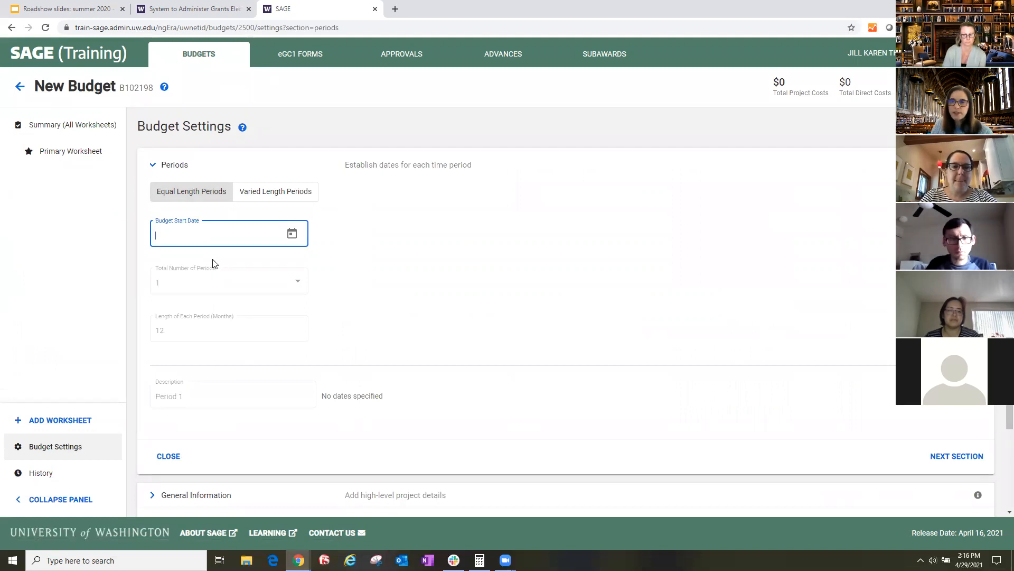
- Set the new budget's start date to 7/1/2021
left_click(292, 234)
left_click(294, 270)
left_click(294, 270)
left_click(294, 269)
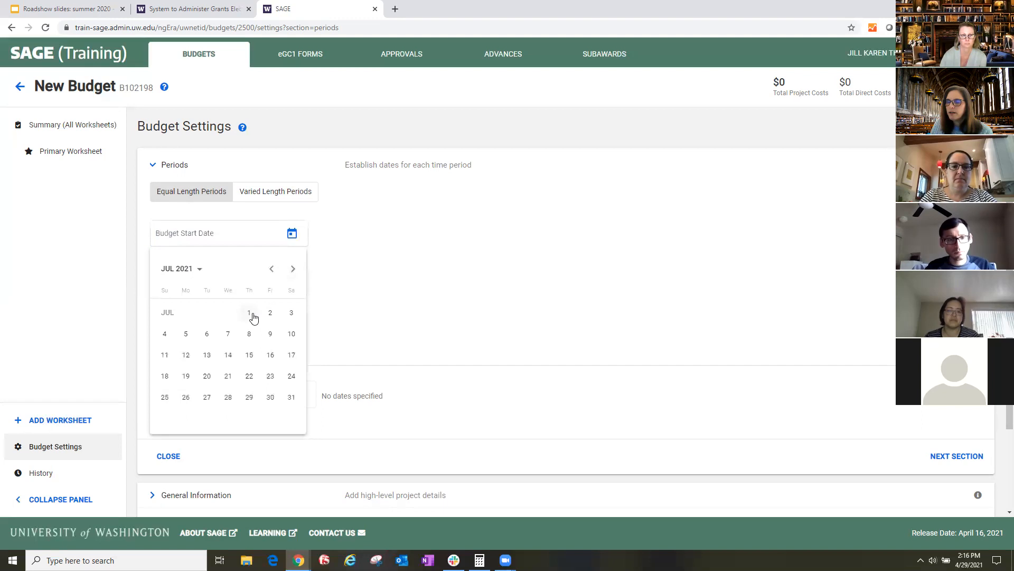
left_click(250, 313)
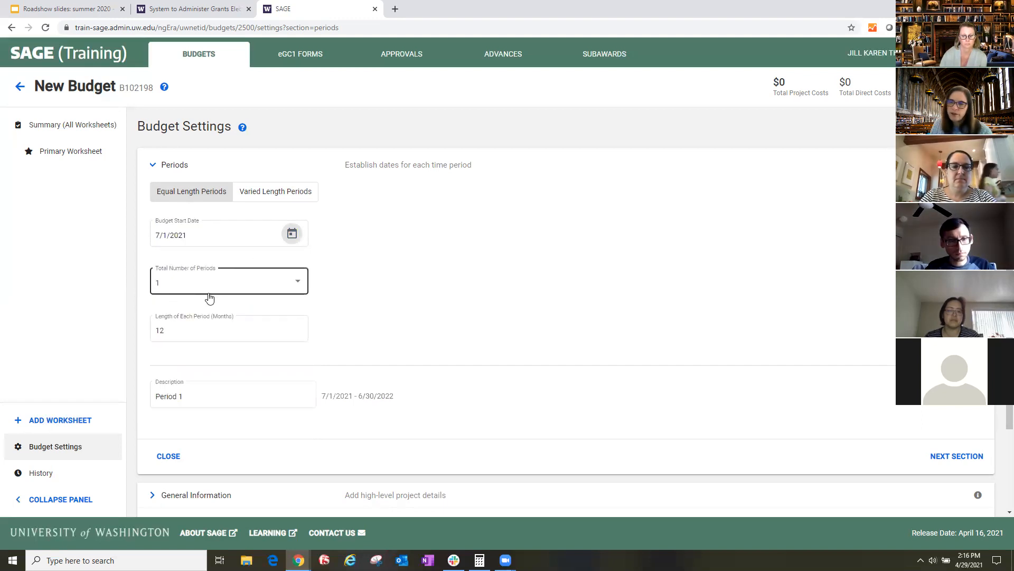
- Set the total number of budget periods to 4 and look over the period rows
left_click(303, 283)
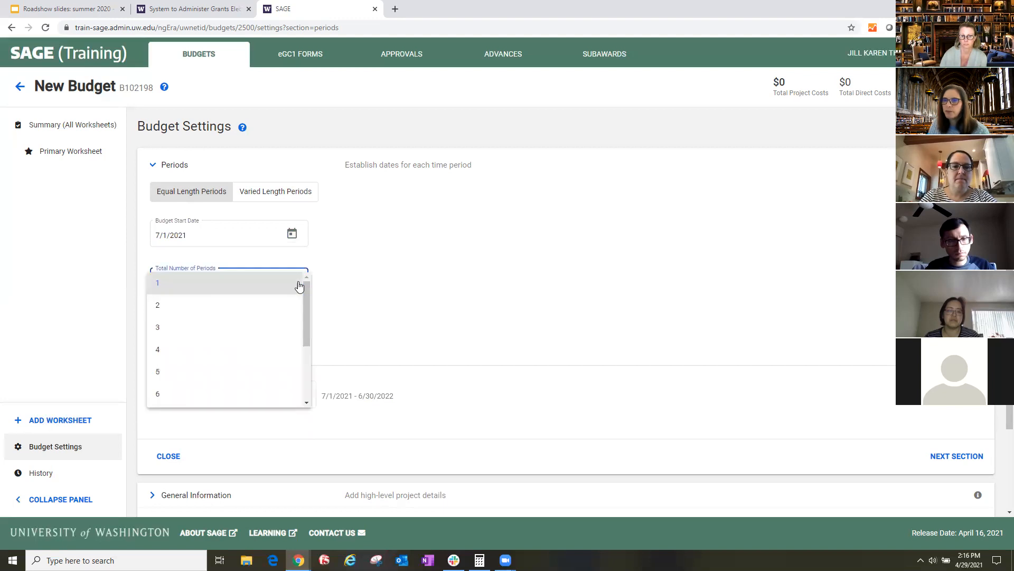
left_click(204, 349)
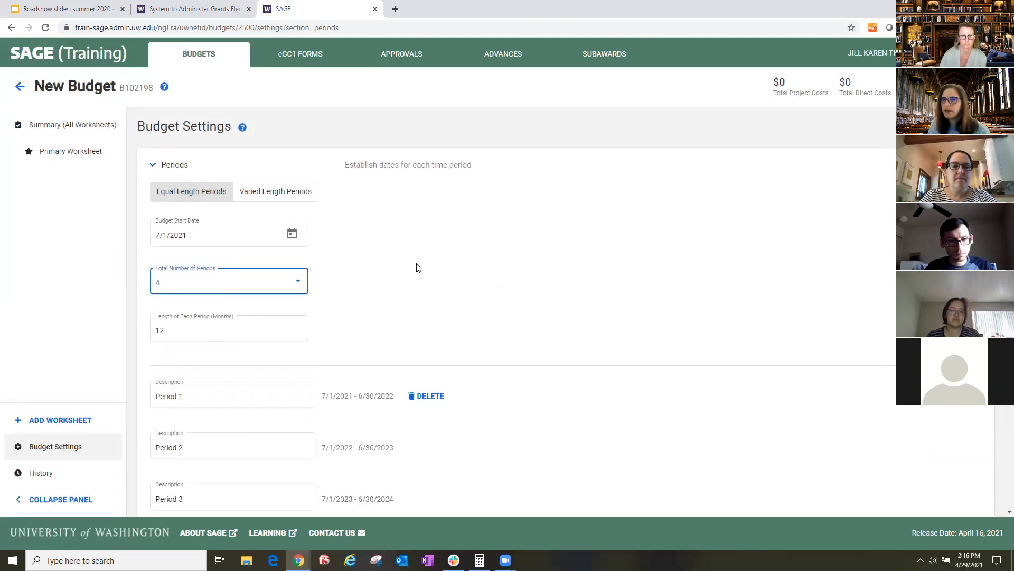
scroll(389, 288, "down", 1)
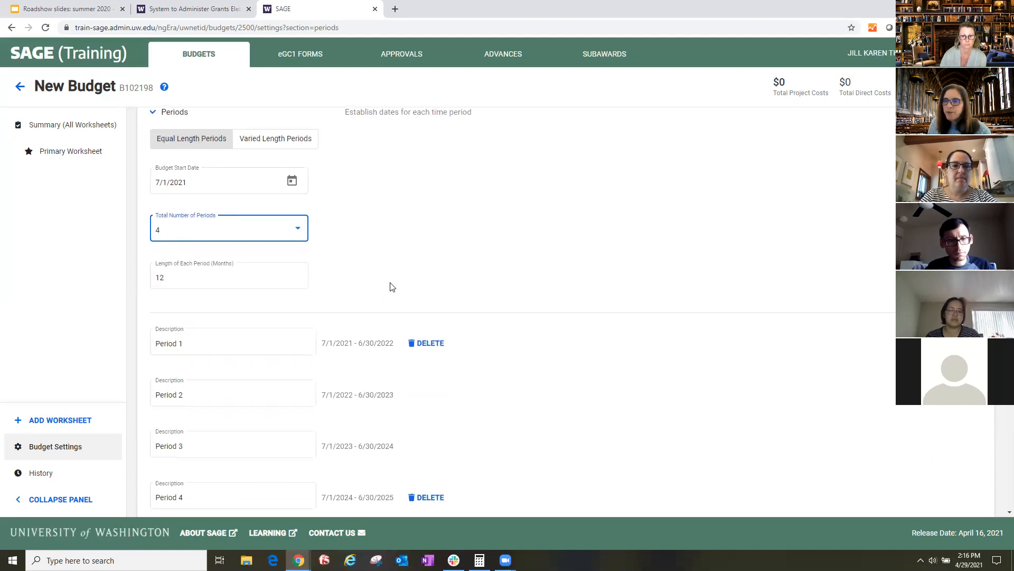
scroll(359, 298, "down", 1)
- Open the new budget's Primary Worksheet and review its general information and F&A settings
left_click(75, 153)
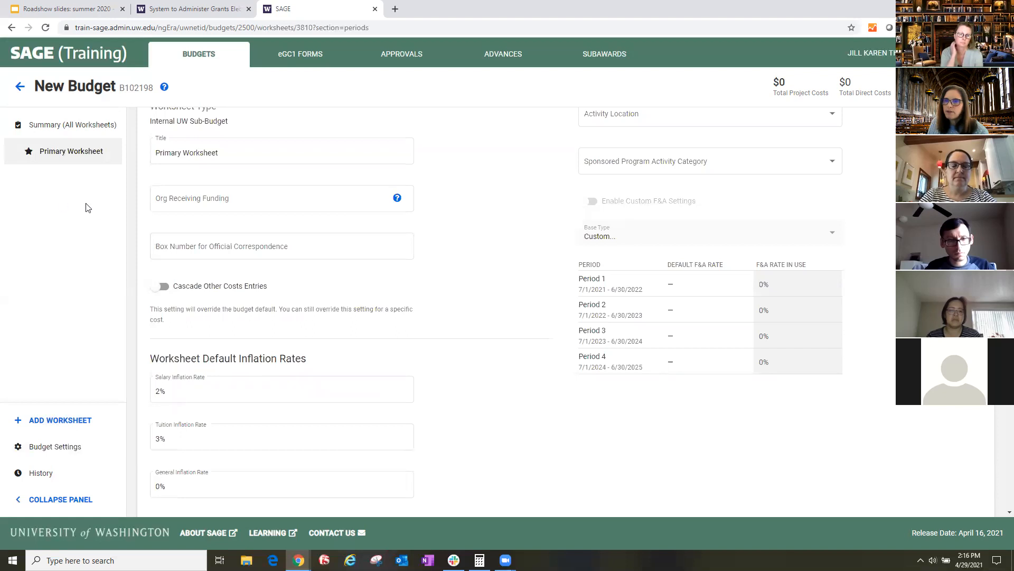
scroll(166, 244, "up", 2)
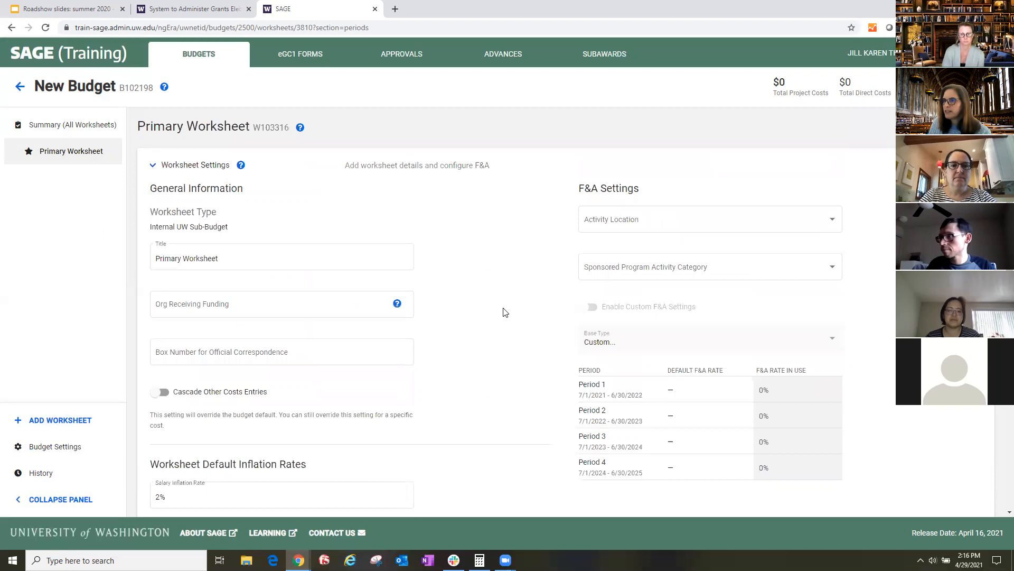
- Reopen the APL Demo budget from the budgets list and add an Internal UW Worksheet titled New Internal UW Worksheet
left_click(21, 88)
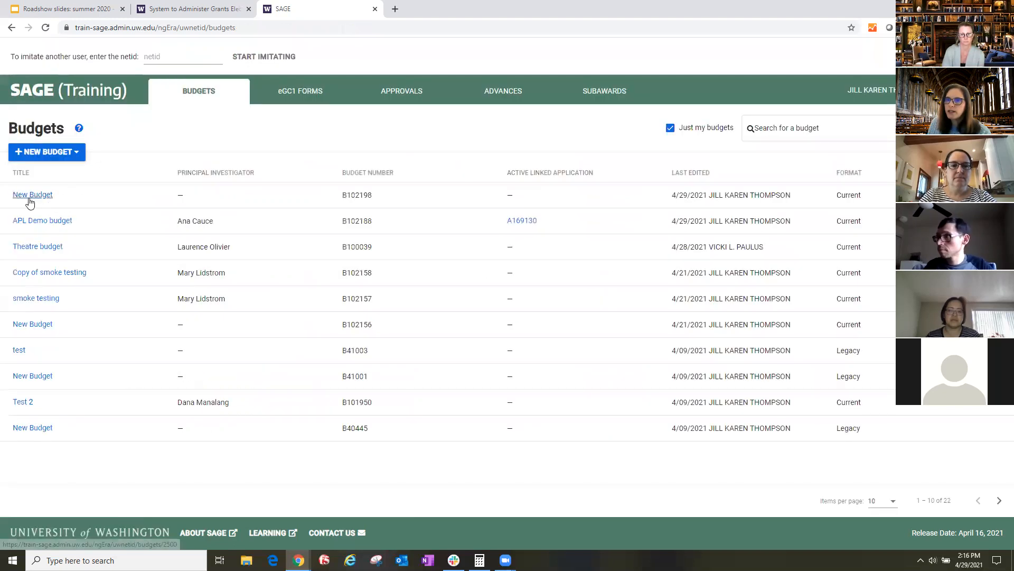
left_click(41, 221)
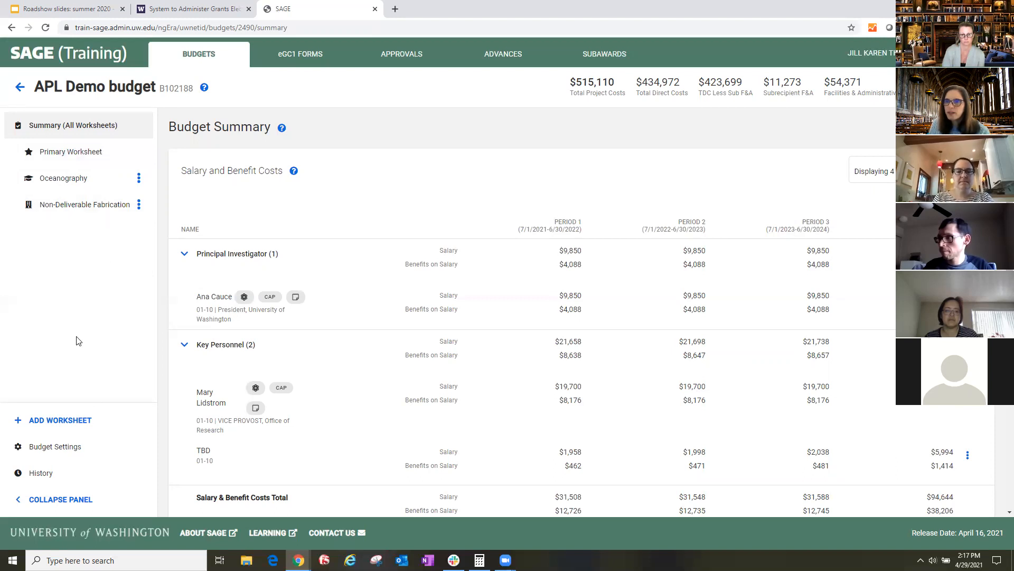
left_click(42, 425)
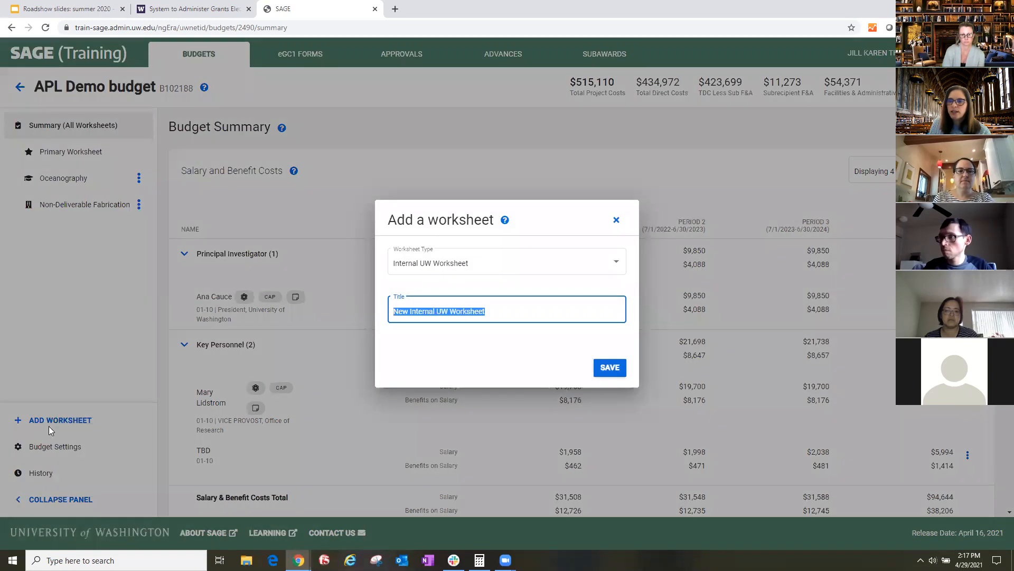
left_click(527, 273)
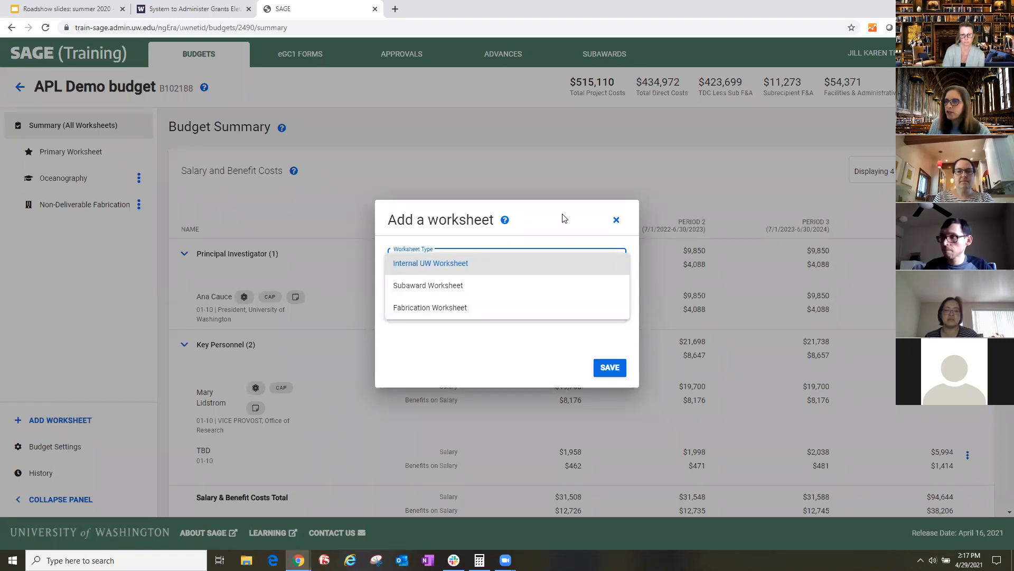
left_click(616, 224)
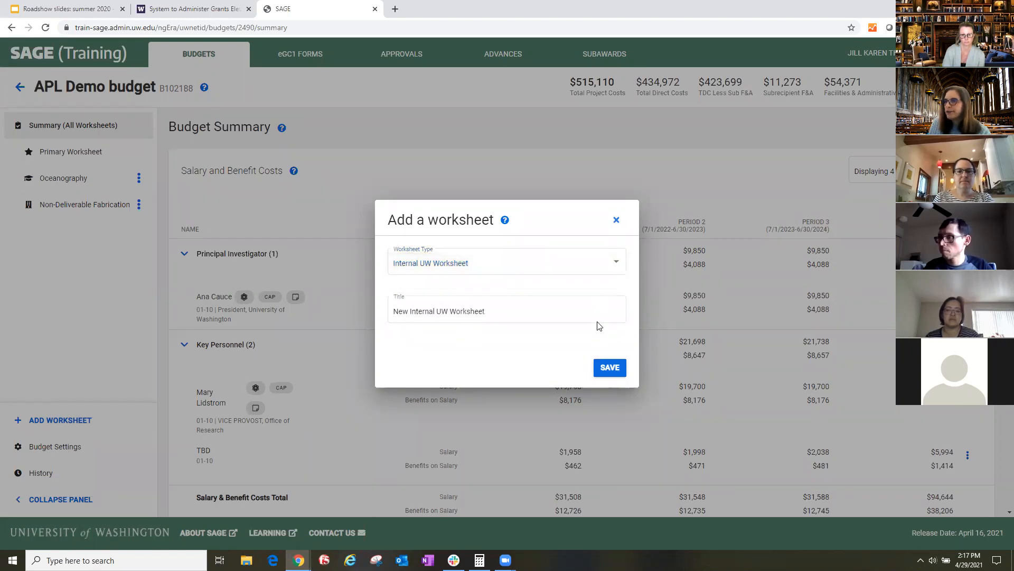
left_click(610, 368)
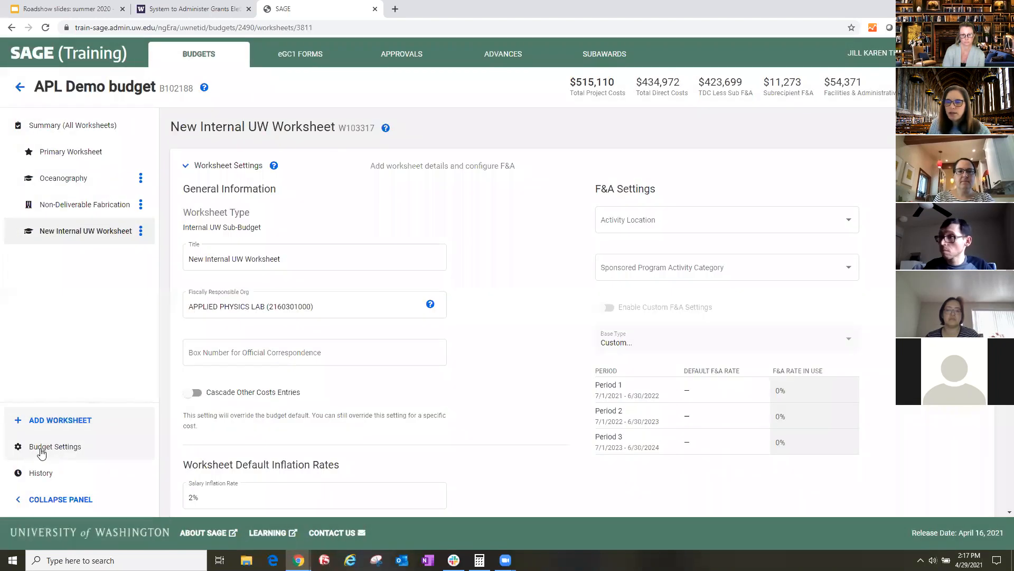
- Open the budget's period settings, switch to Varied Length Periods and rename the first period's description to setup
left_click(37, 448)
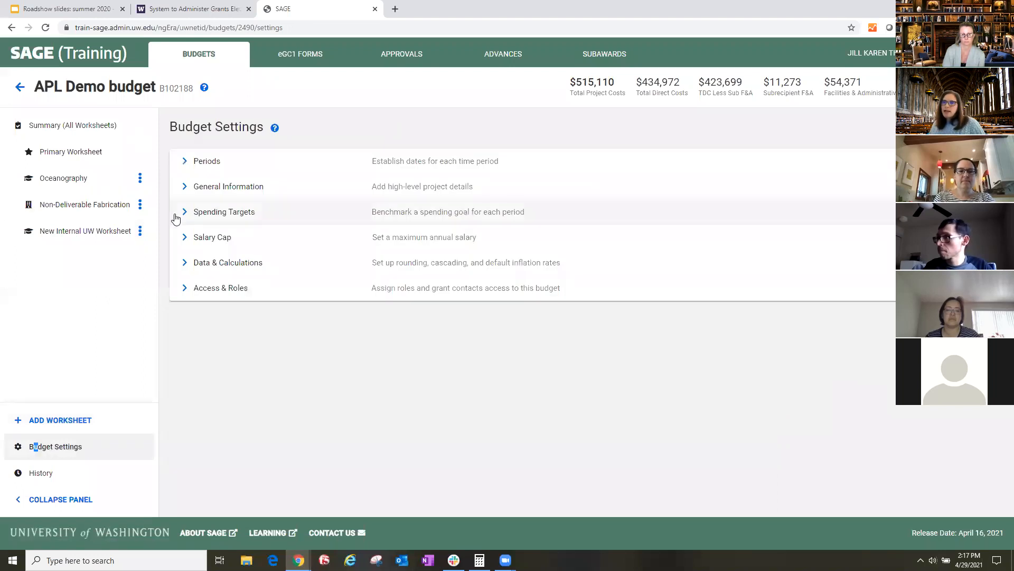
left_click(186, 163)
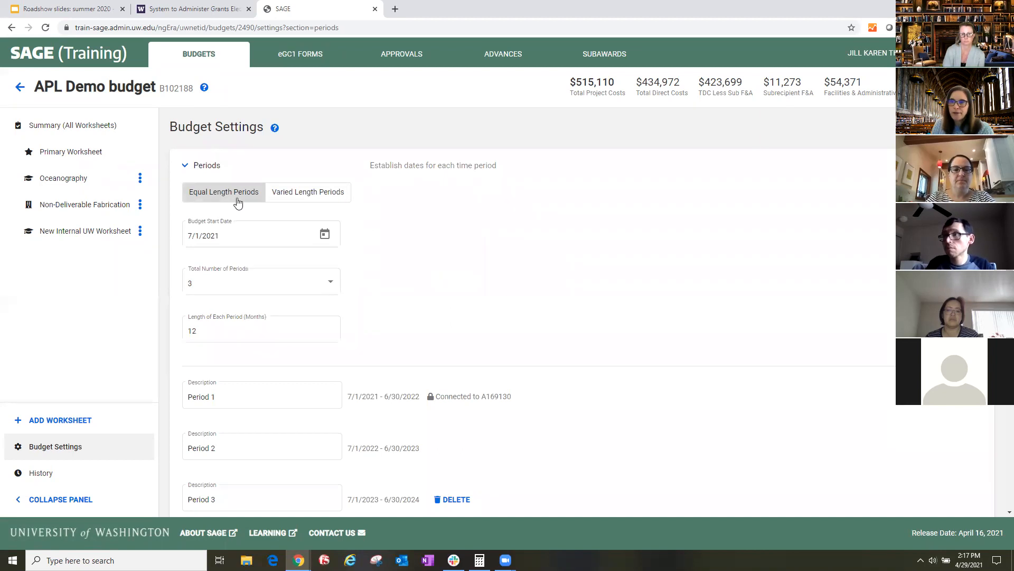
left_click(294, 200)
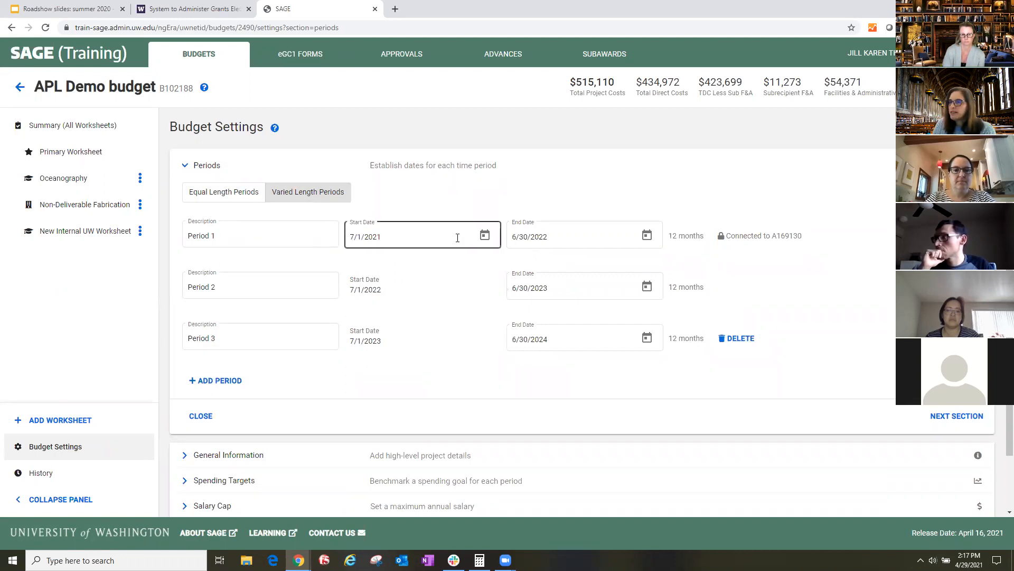
triple_click(221, 235)
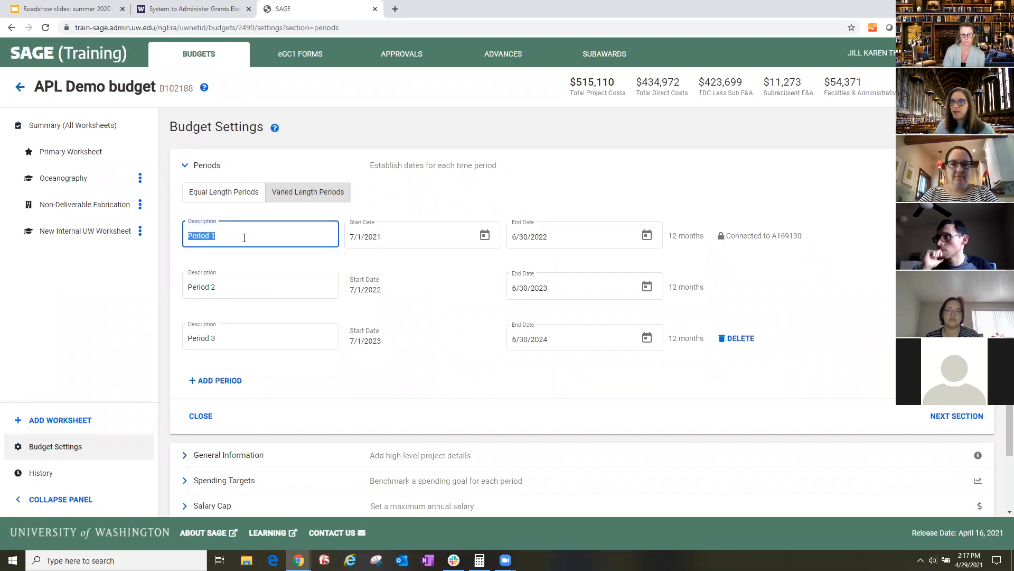
type("setup")
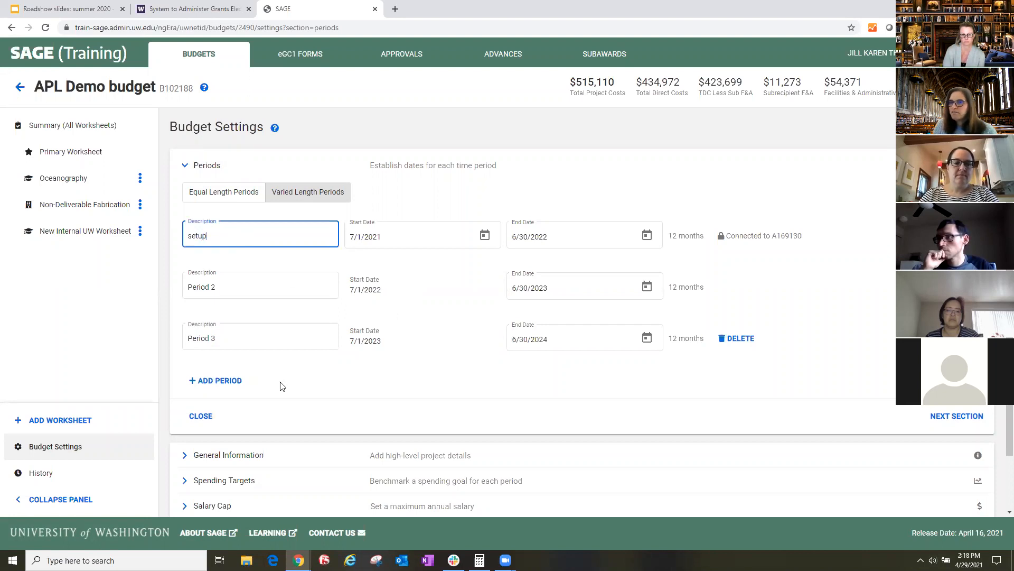
left_click(269, 424)
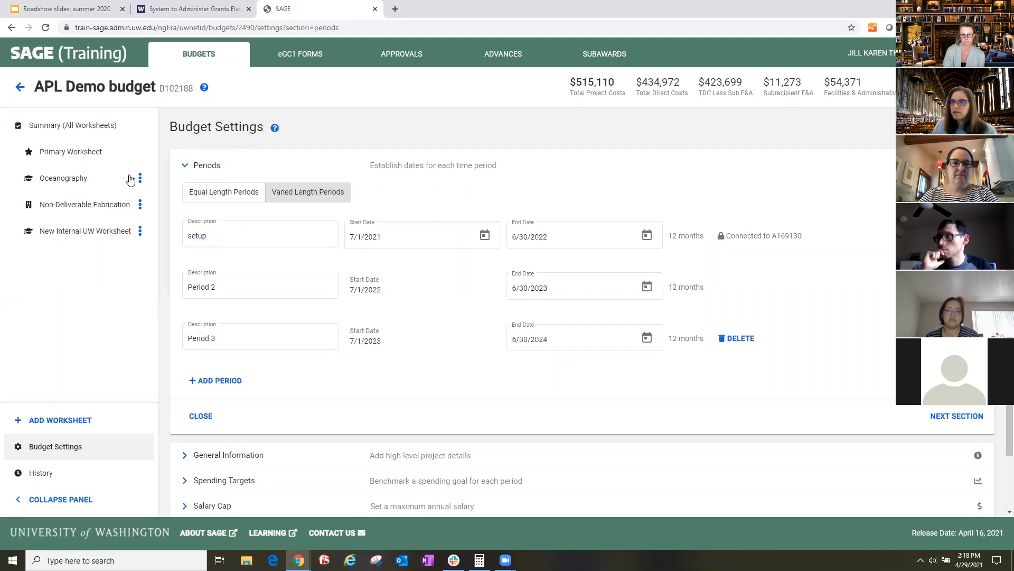
- Check the first period's column heading in the all-worksheets summary, and return to the period rows in Budget Settings
left_click(63, 126)
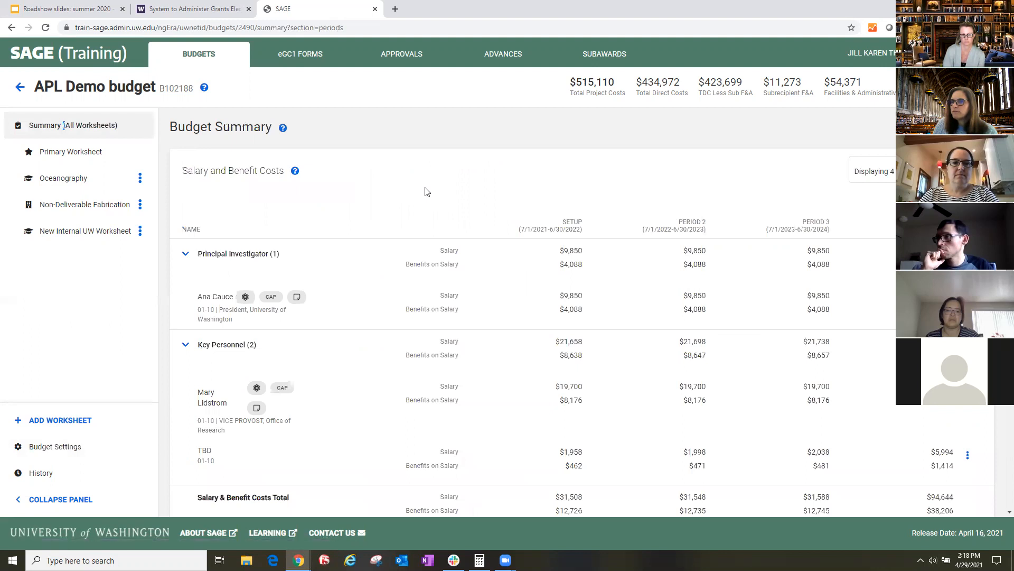
triple_click(550, 226)
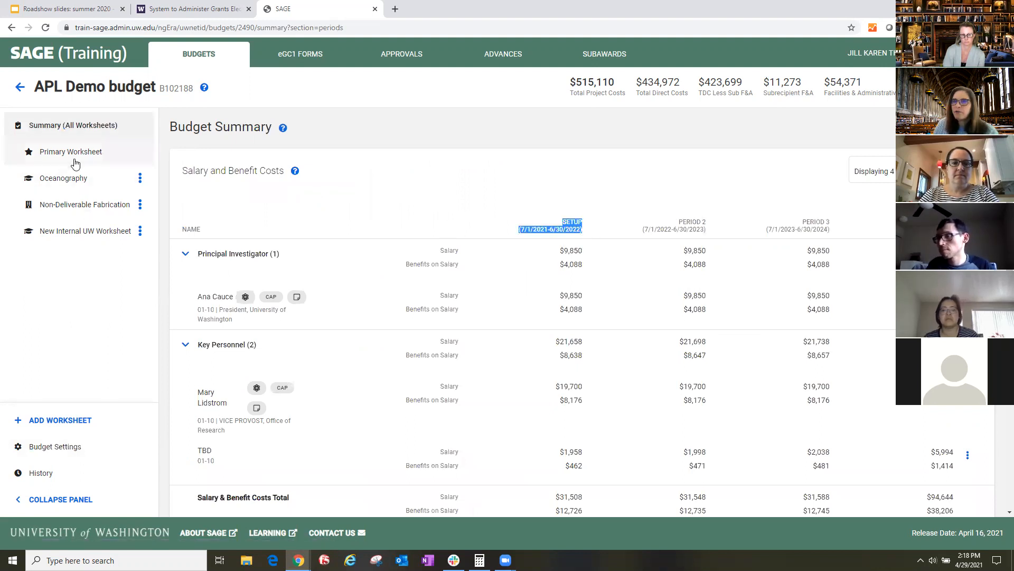
left_click(98, 448)
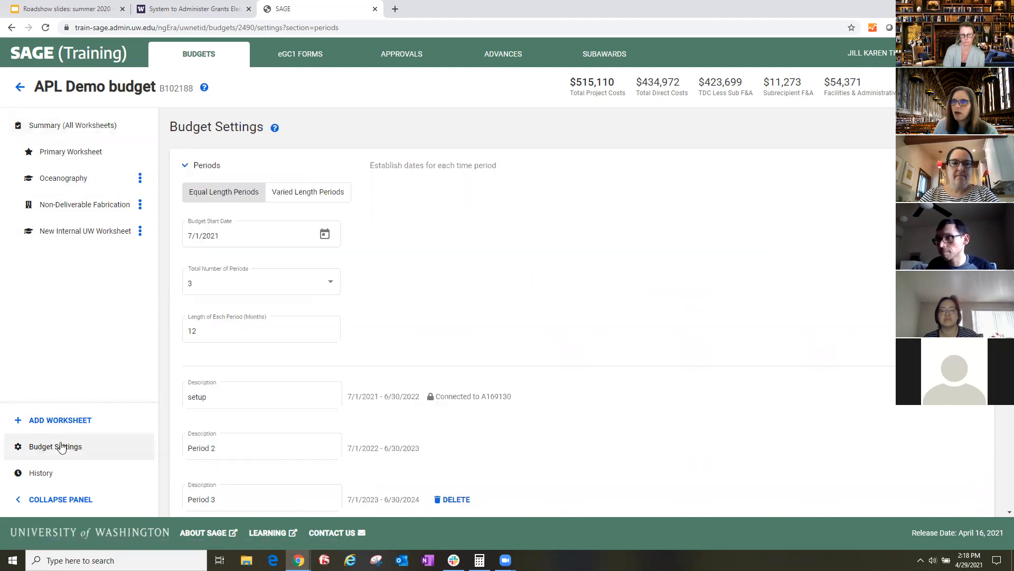
scroll(456, 286, "down", 3)
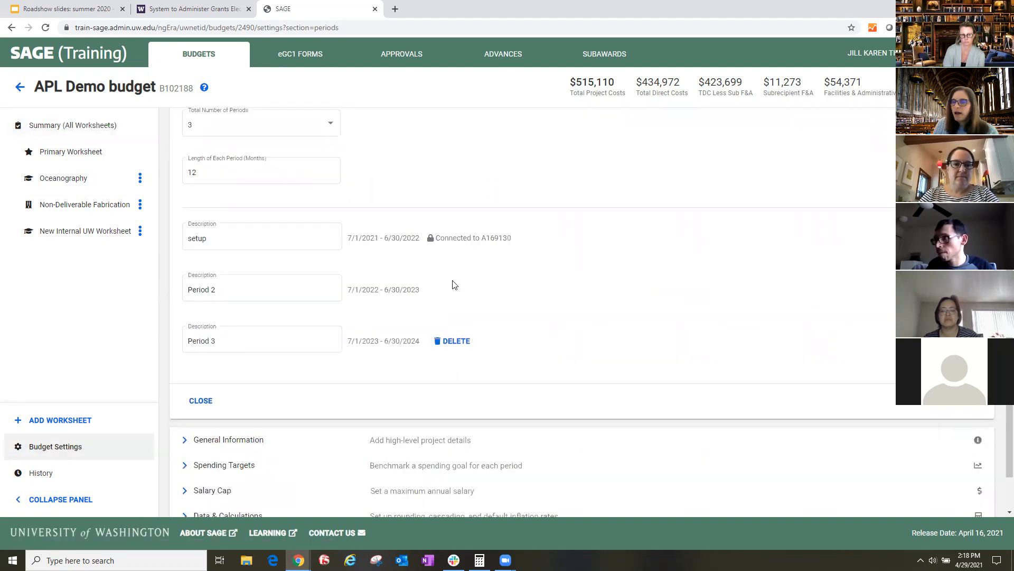
scroll(338, 317, "down", 1)
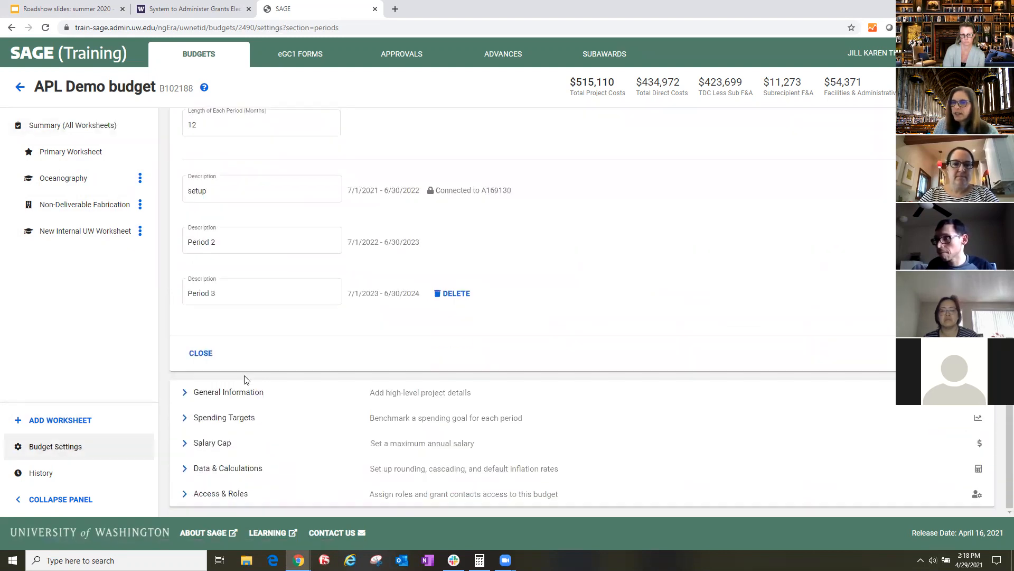
- In the budget's General Information, change the sponsor to National Science Foundation (NSF)
left_click(194, 398)
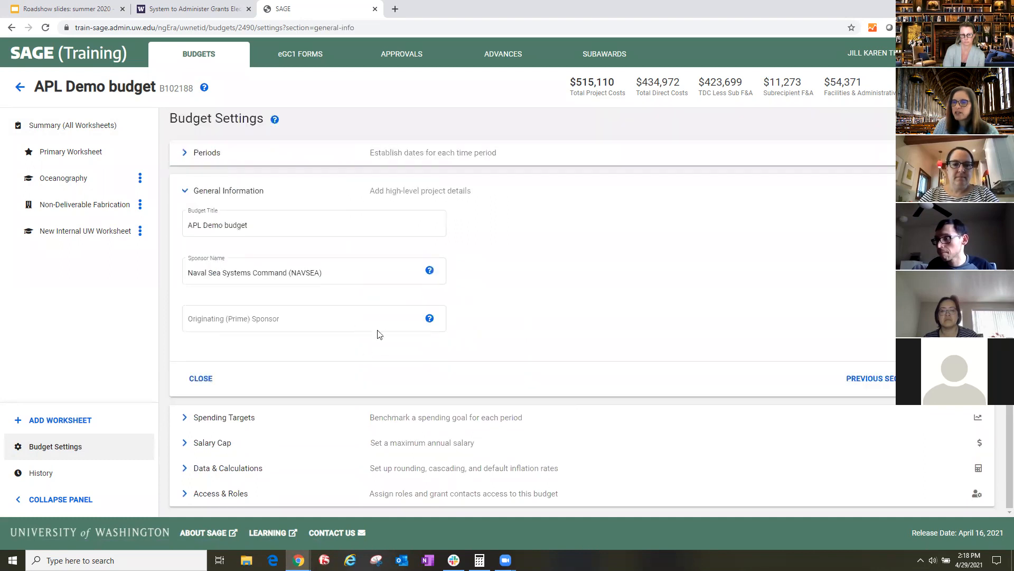
triple_click(289, 226)
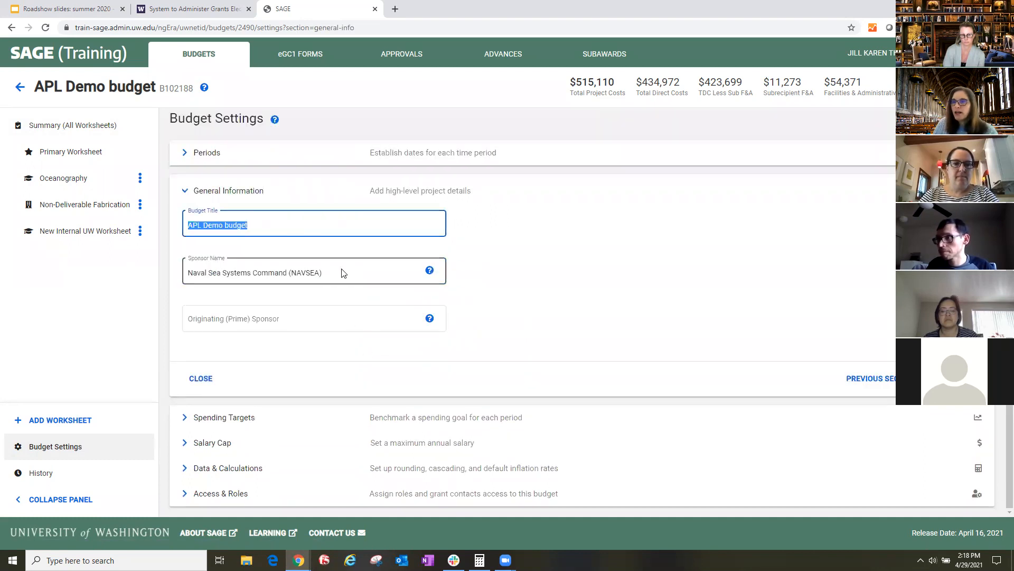
triple_click(378, 273)
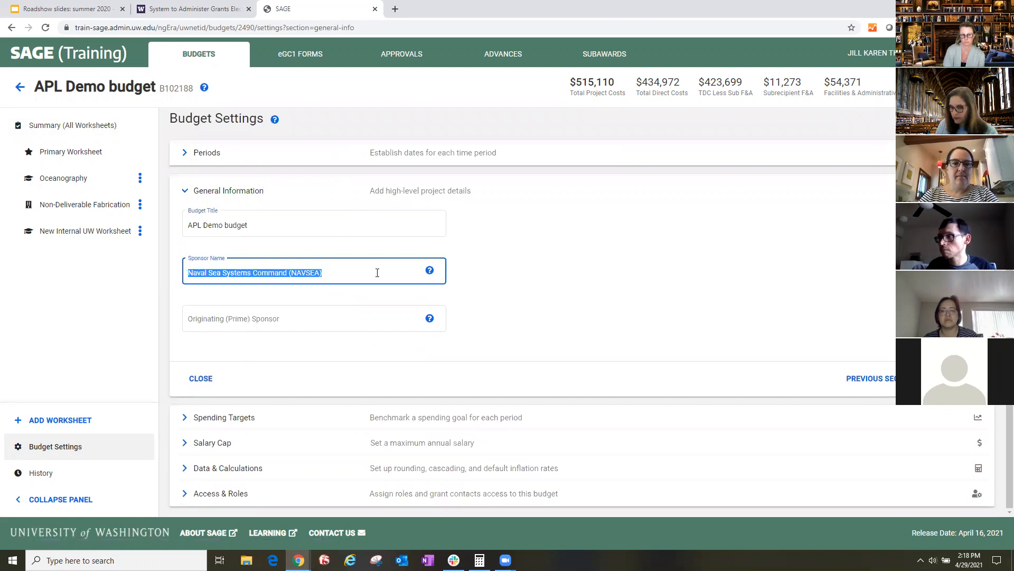
type("ns")
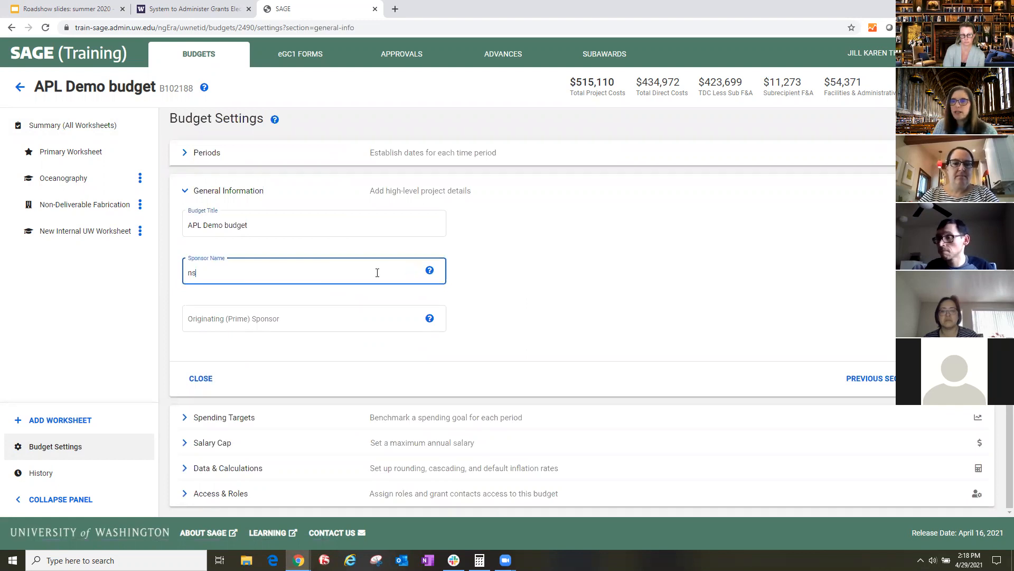
type("f")
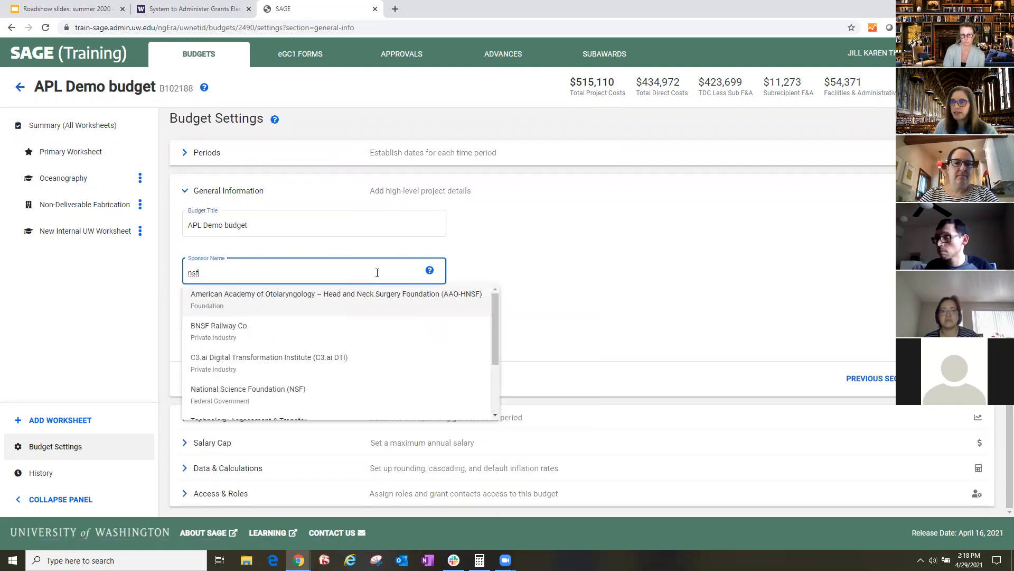
left_click(277, 389)
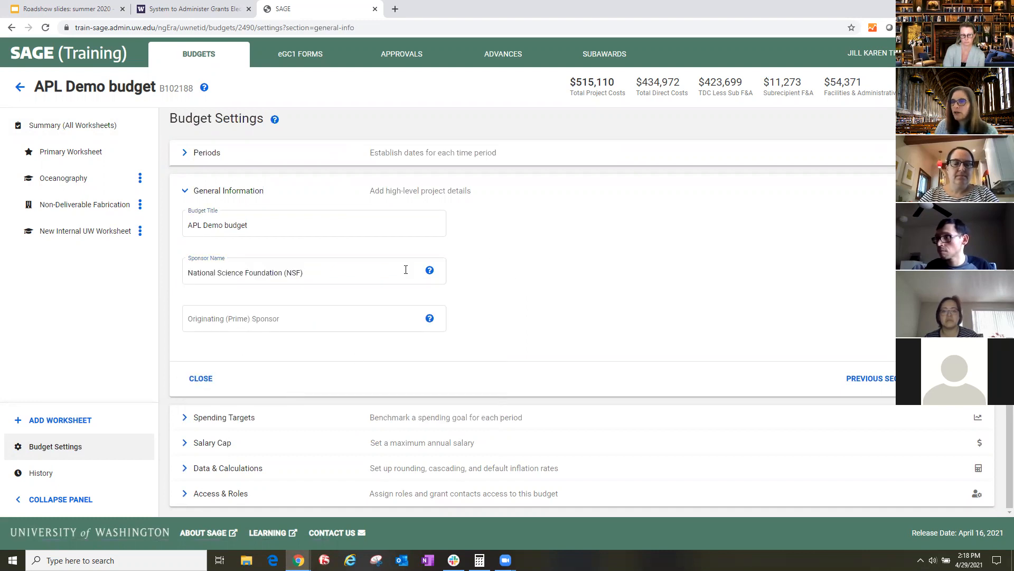
- Set the sponsor back to Naval Sea Systems Command (NAVSEA) and collapse the General Information section
type("s")
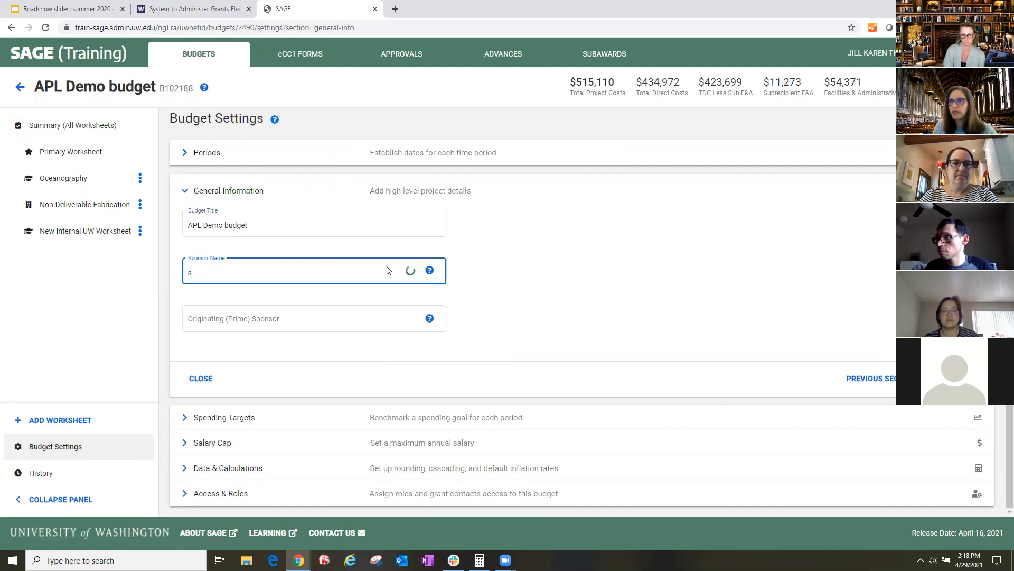
type("avse")
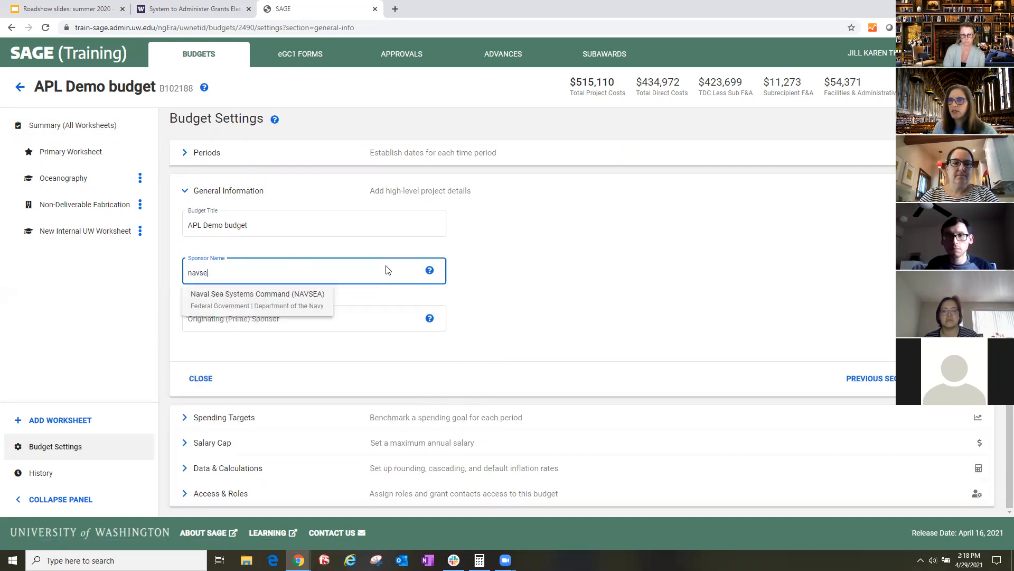
left_click(328, 300)
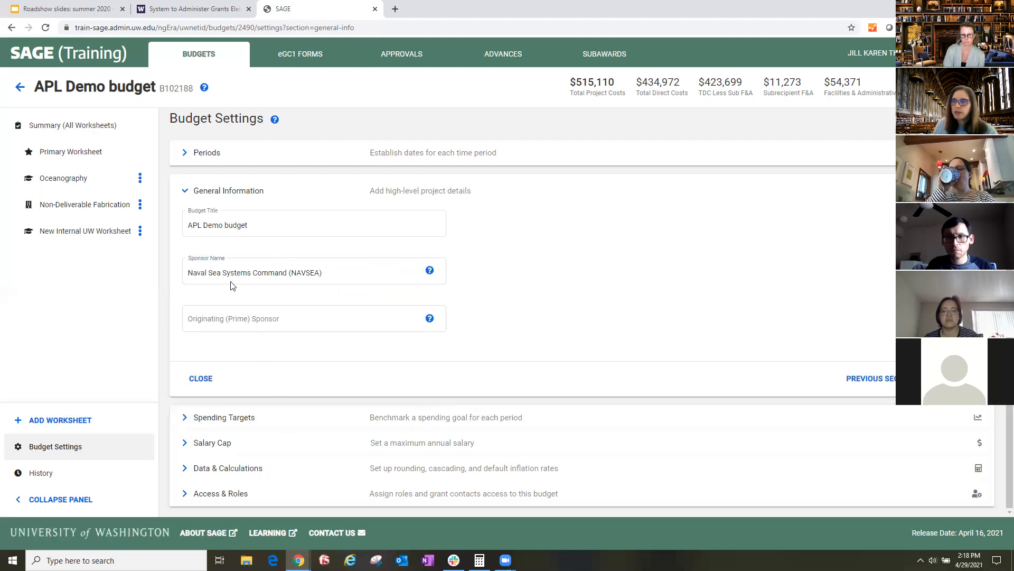
left_click(189, 192)
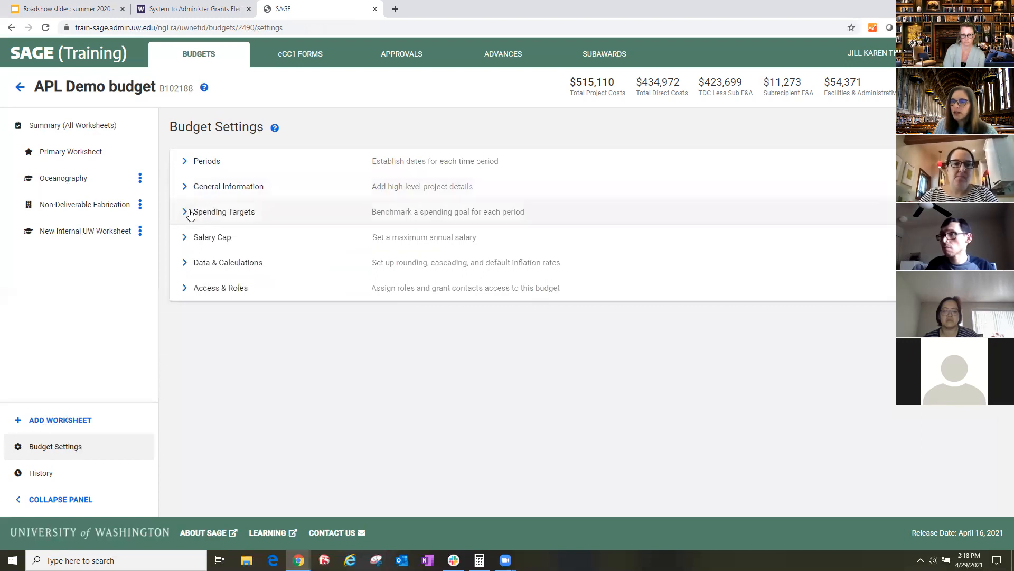
- Enable Targets and Limits to try the equal and varied spending target options, and disable them again
left_click(190, 213)
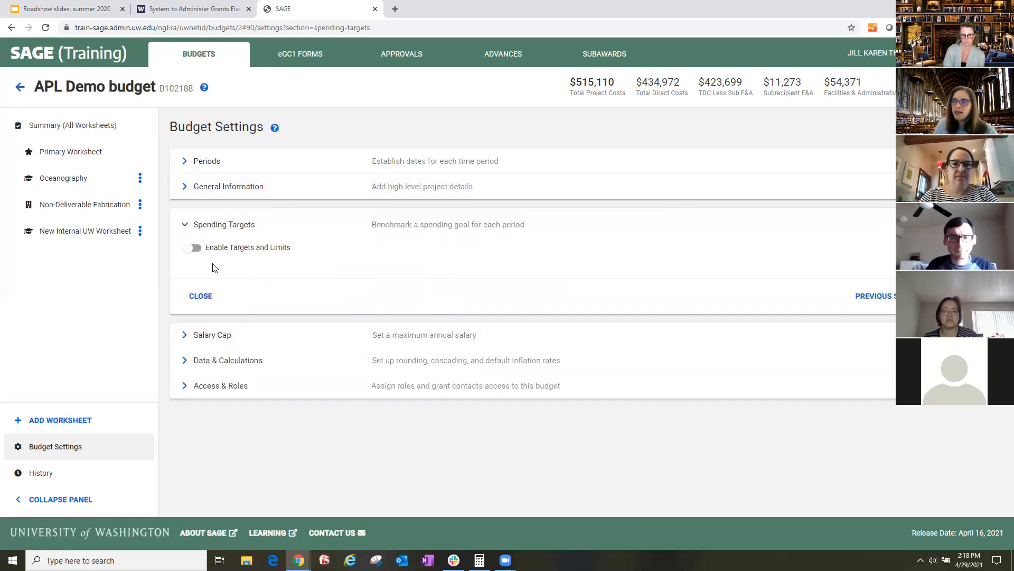
left_click(195, 249)
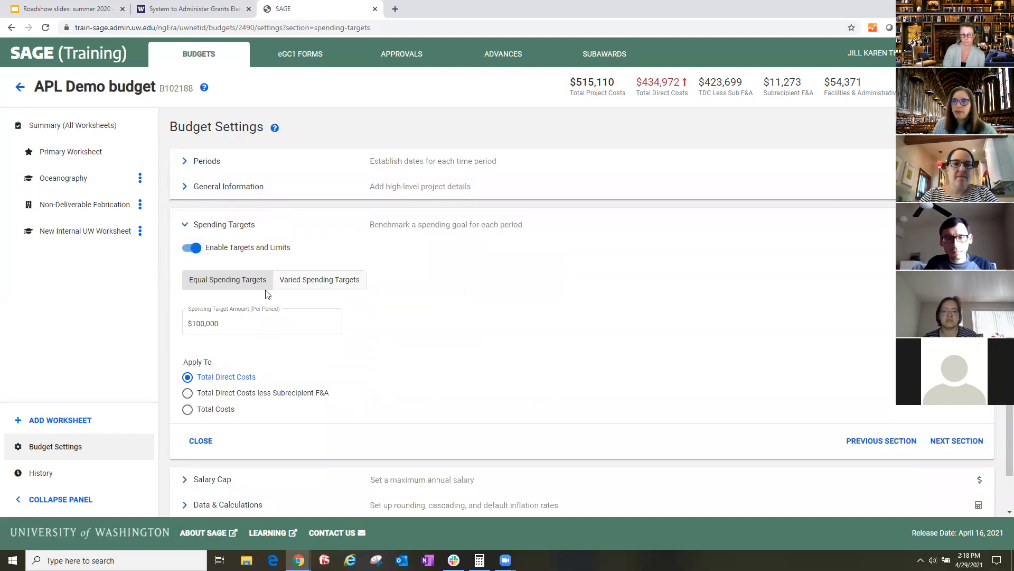
left_click(271, 333)
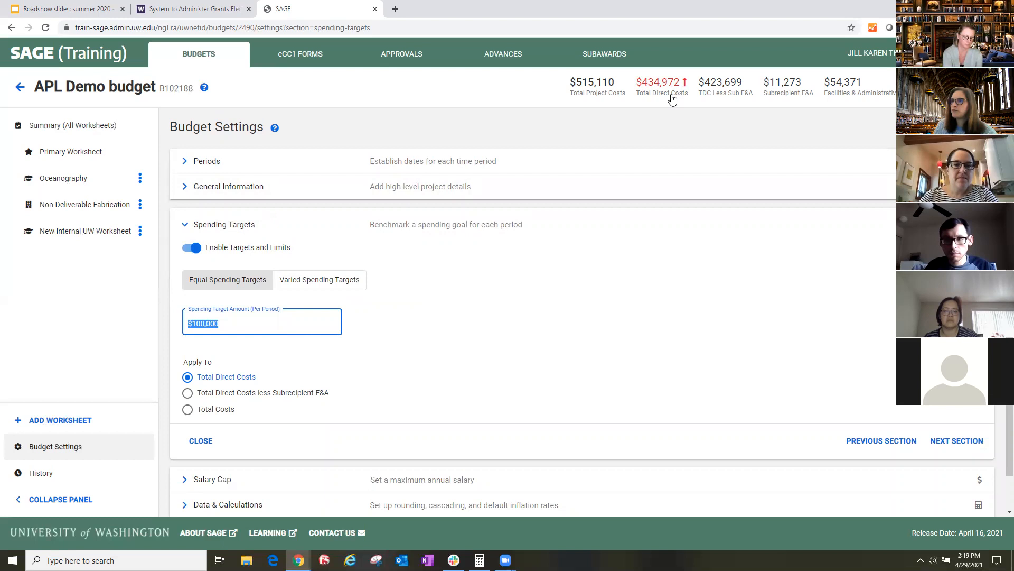
mouse_move(661, 88)
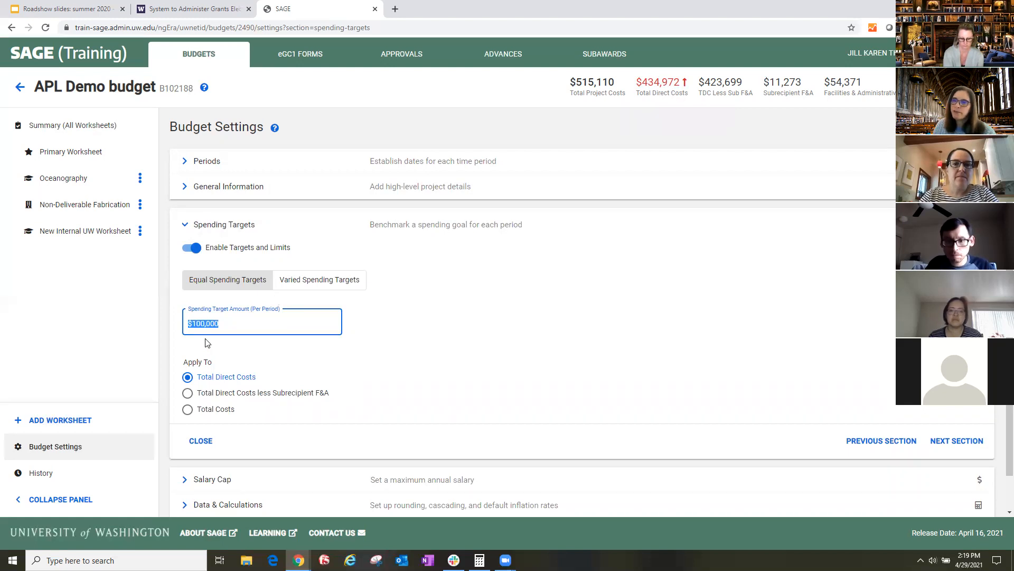
left_click(254, 324)
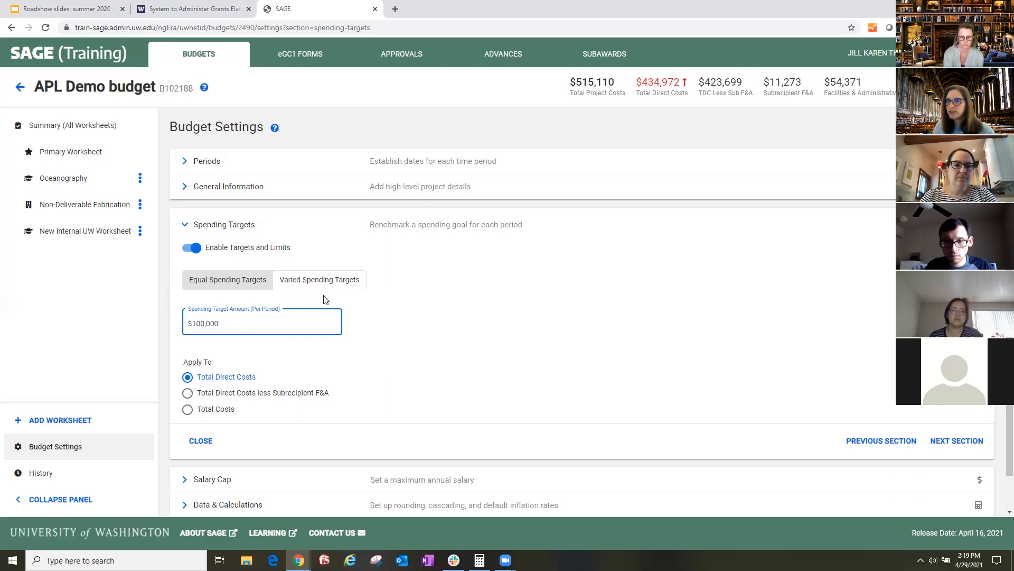
left_click(330, 280)
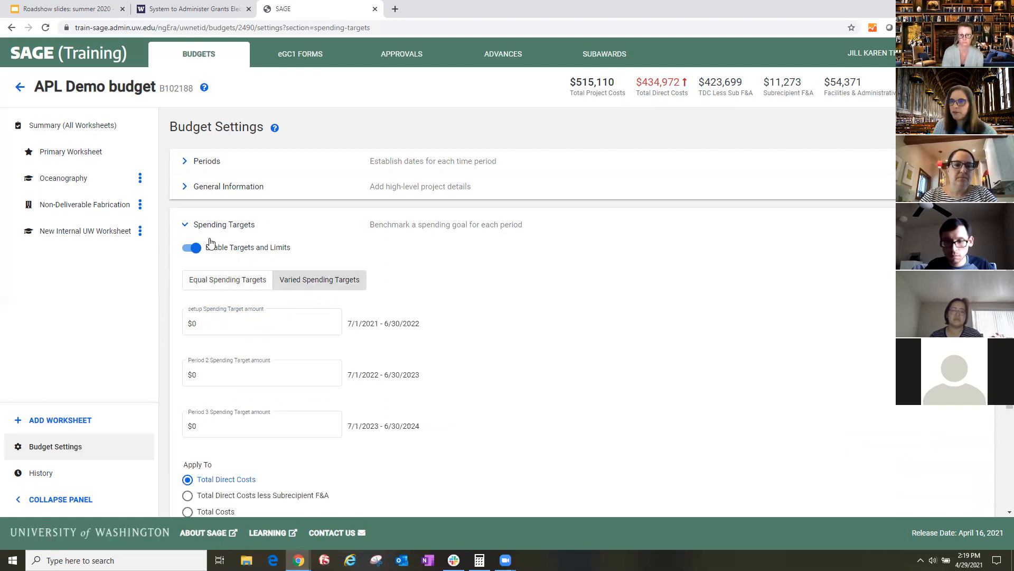
left_click(202, 251)
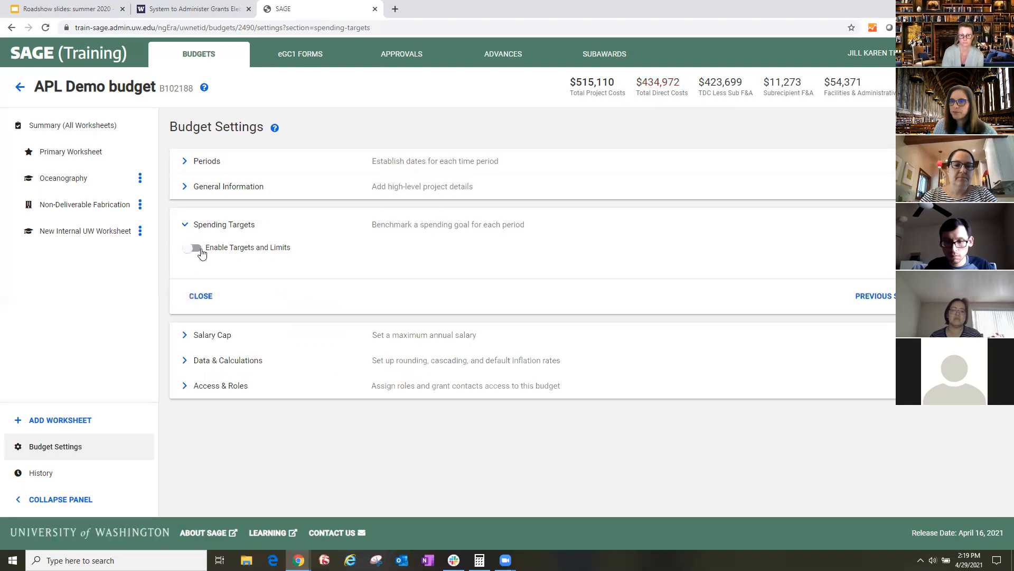
- Review the salary cap amount and note fields in Budget Settings, and disable the salary cap
left_click(185, 335)
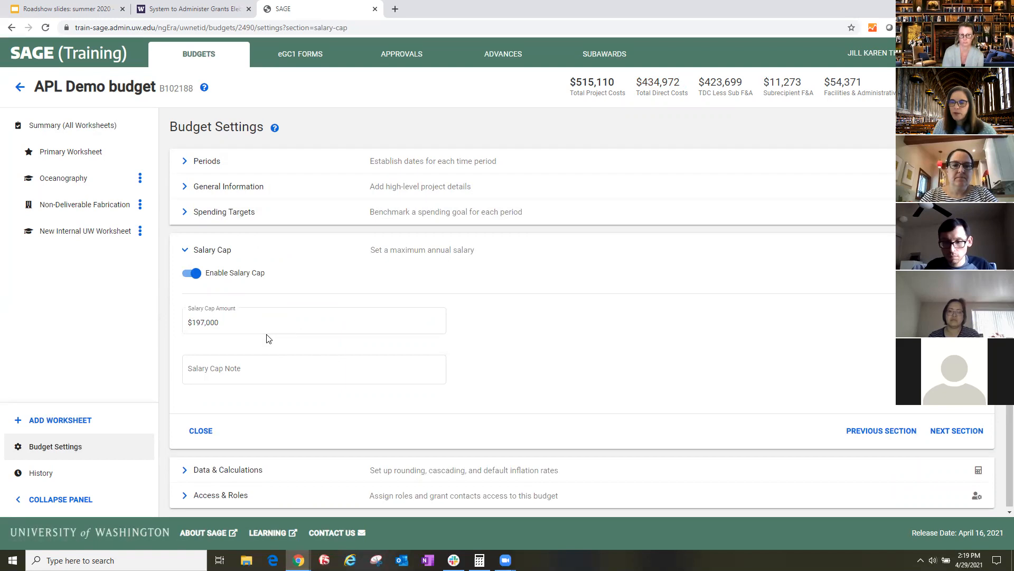
left_click(238, 323)
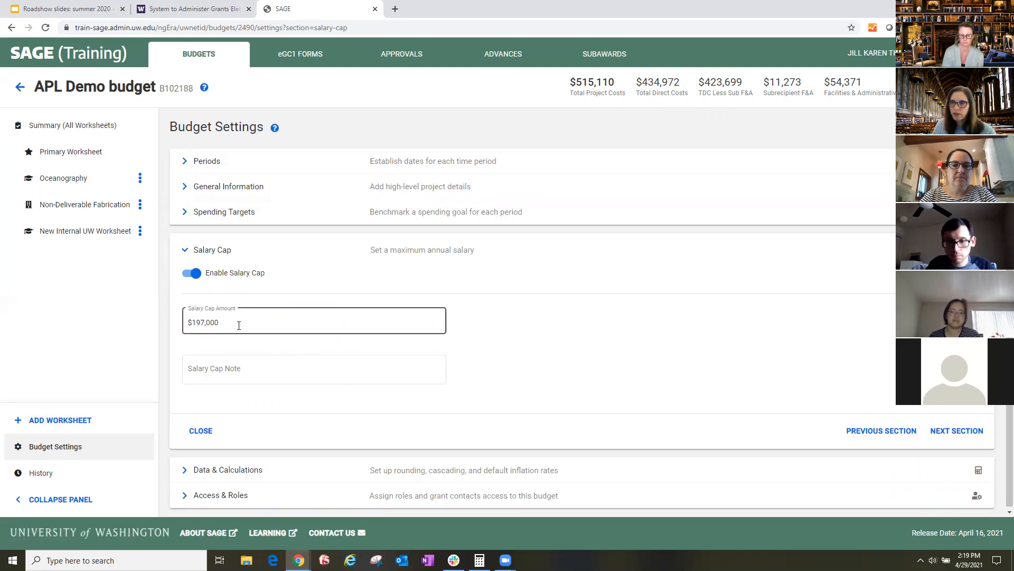
left_click(257, 370)
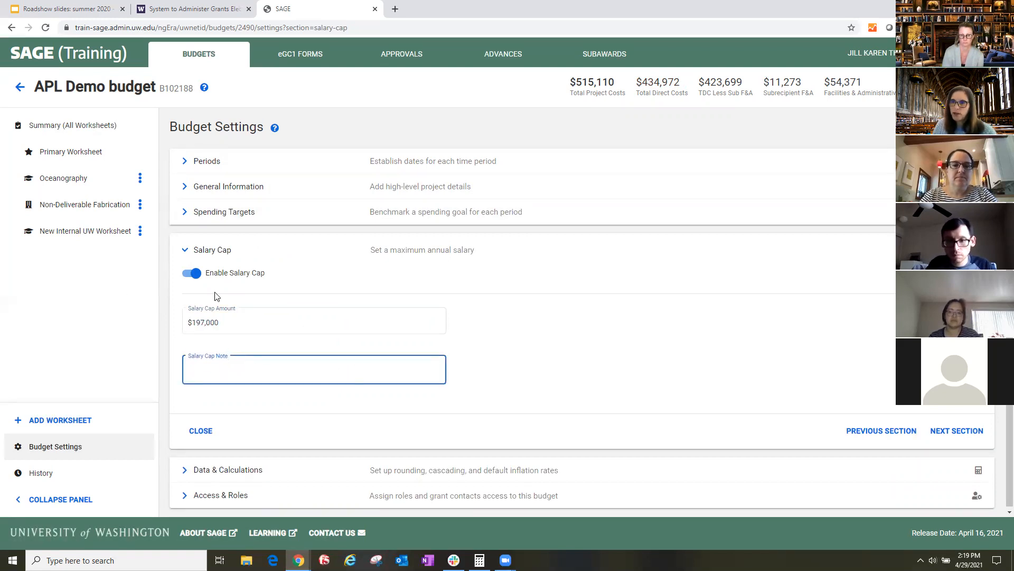
left_click(196, 274)
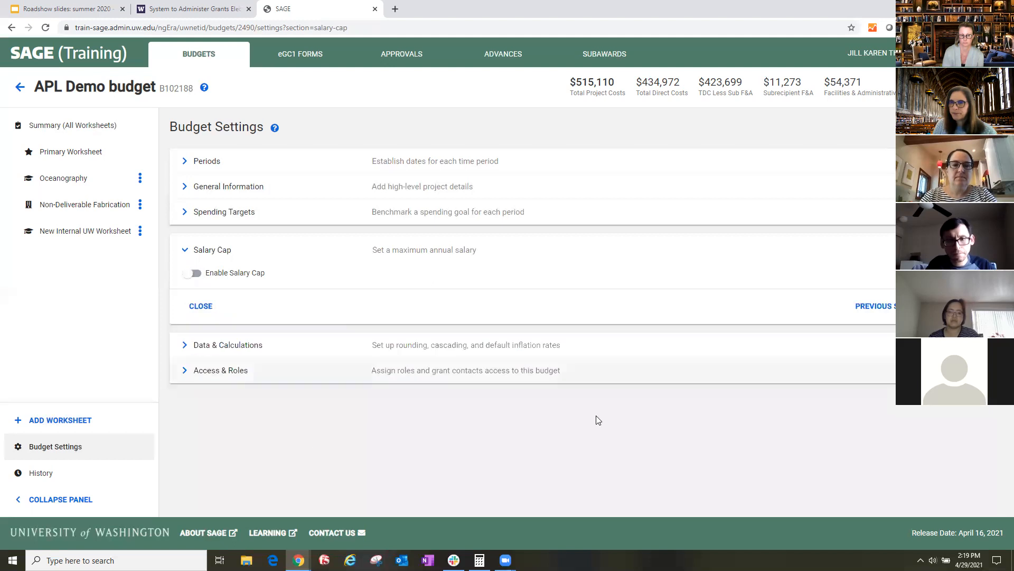
- Examine the Data & Calculations settings for benefit rates, currency rounding, cost cascading and default inflation rates
left_click(204, 346)
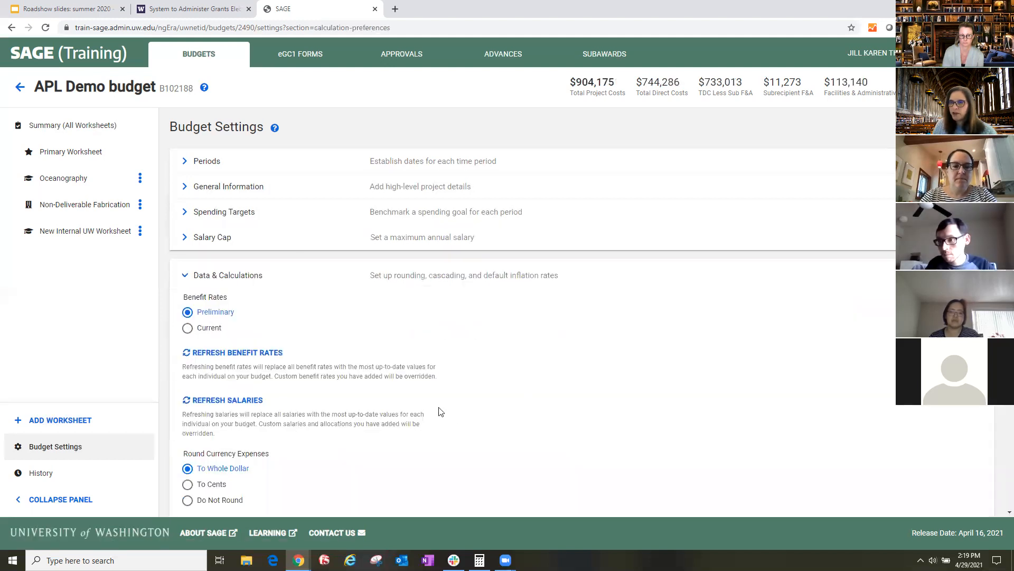
scroll(441, 412, "down", 2)
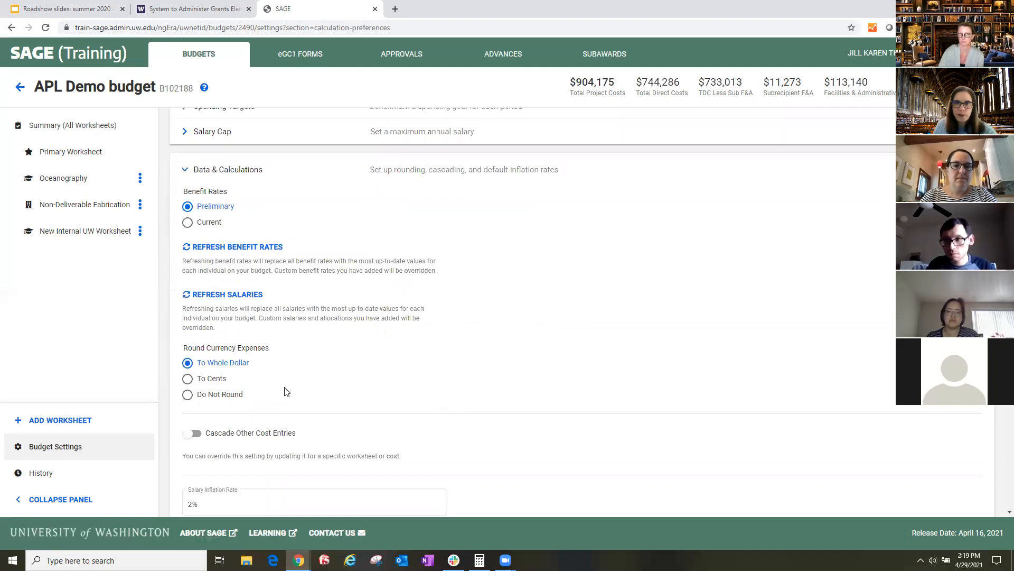
scroll(287, 391, "down", 2)
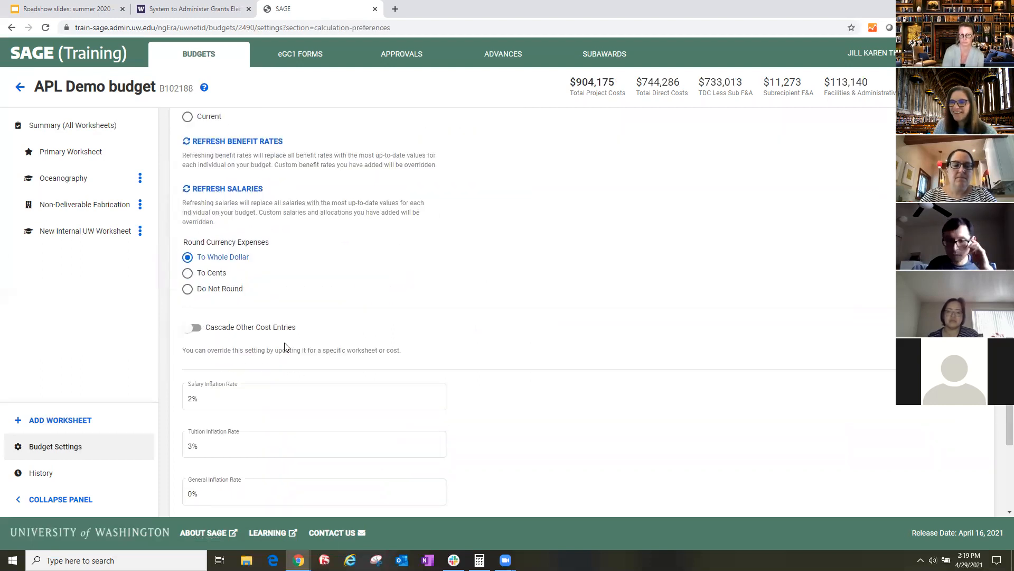
- Open the budget's Access & Roles settings and set the existing general collaborator's permission to View Only
scroll(284, 346, "down", 2)
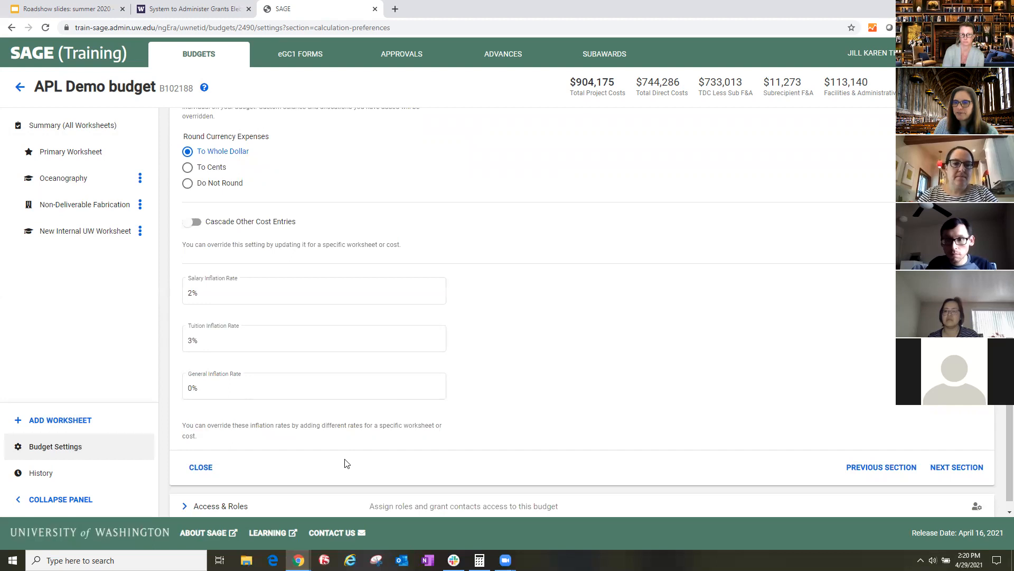
scroll(317, 470, "down", 1)
left_click(186, 494)
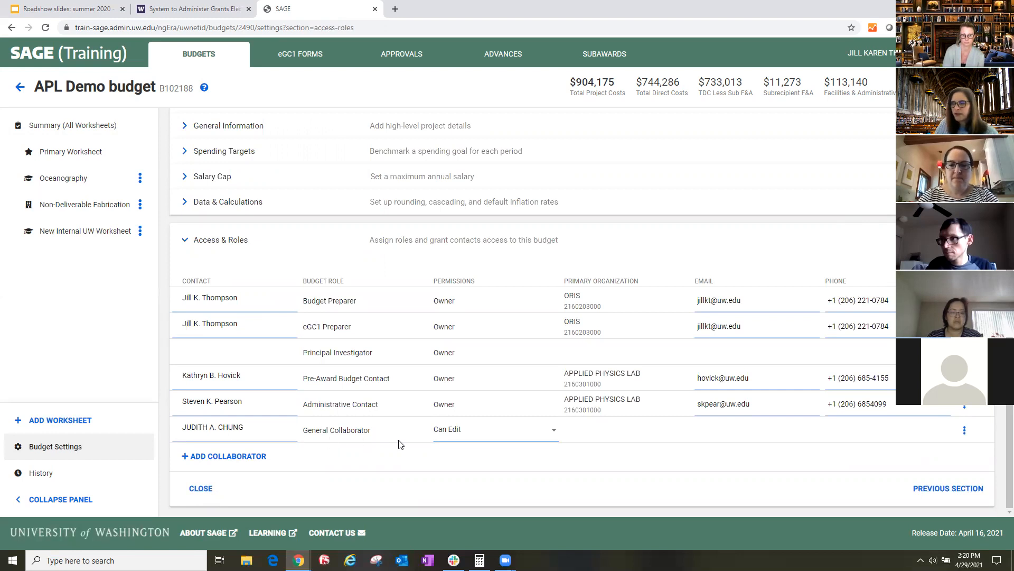
left_click(526, 438)
left_click(494, 412)
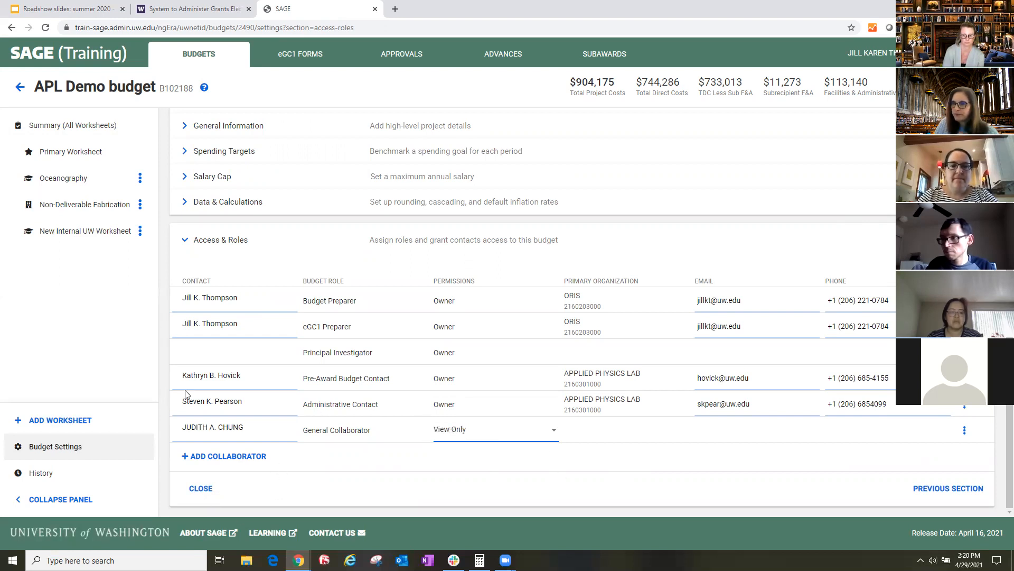
- Add a second general collaborator by searching for the person's name, choosing the matching contact and granting Can Edit permission
left_click(230, 462)
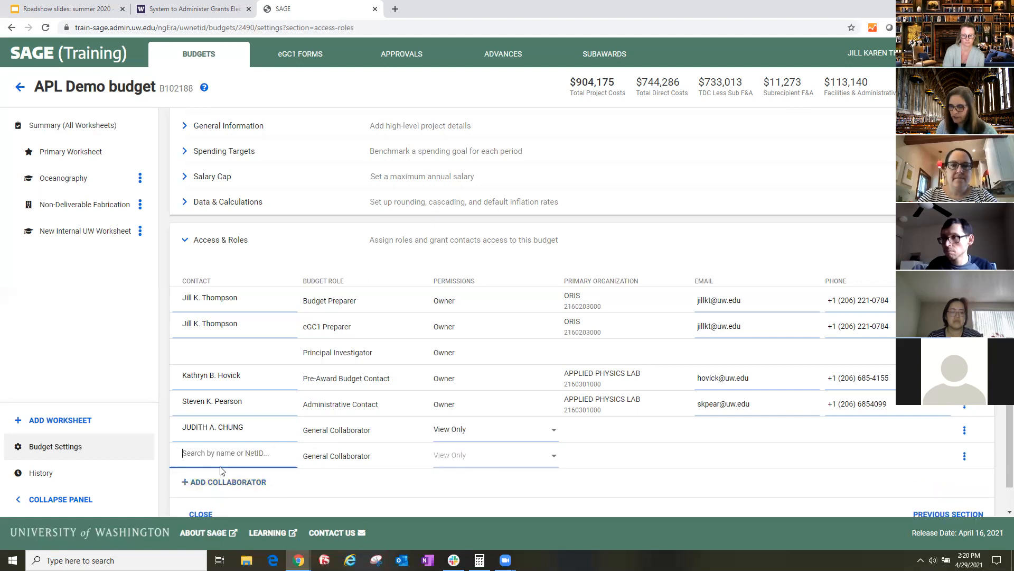
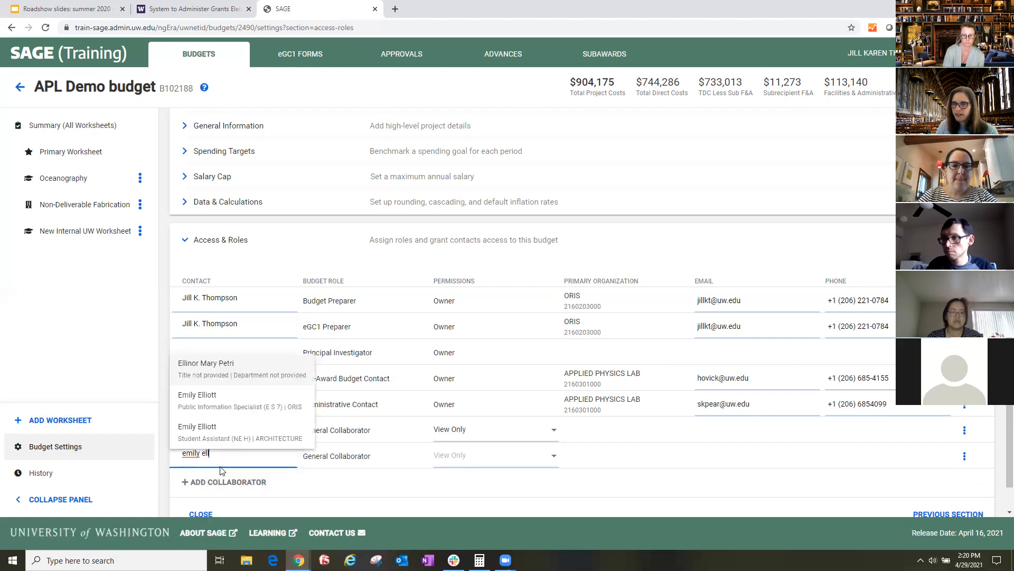
left_click(227, 403)
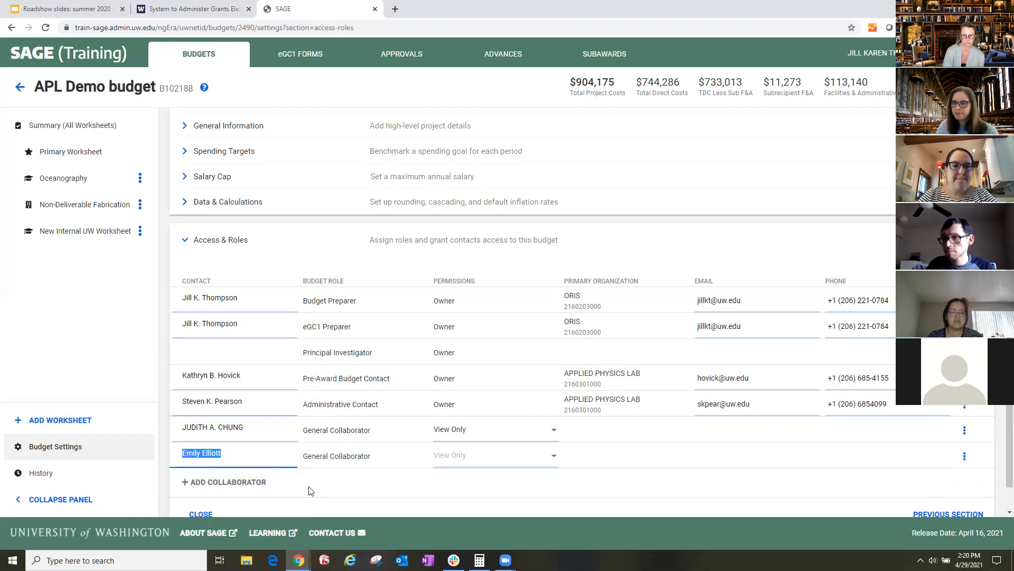
left_click(521, 462)
left_click(521, 477)
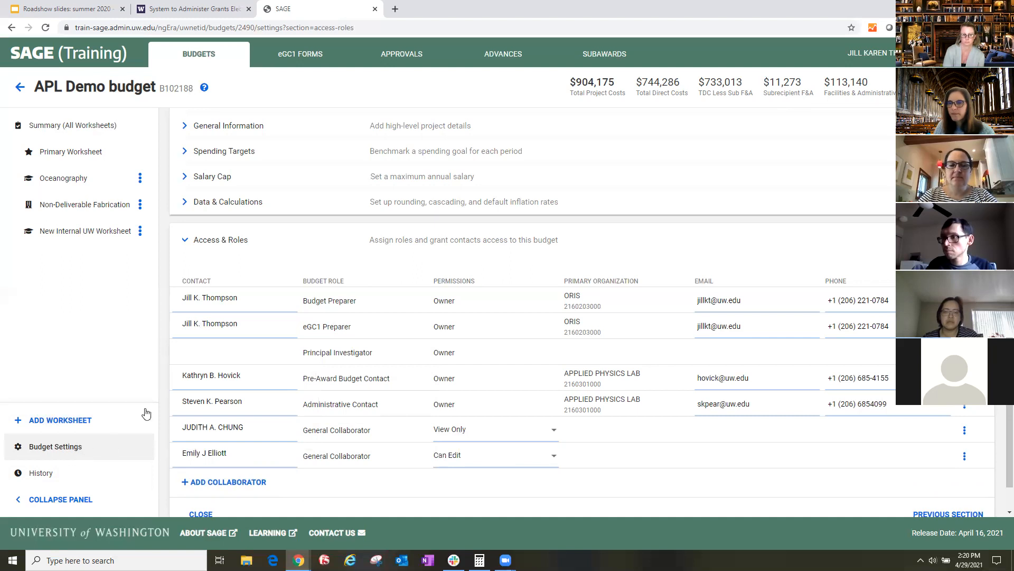
scroll(234, 261, "up", 1)
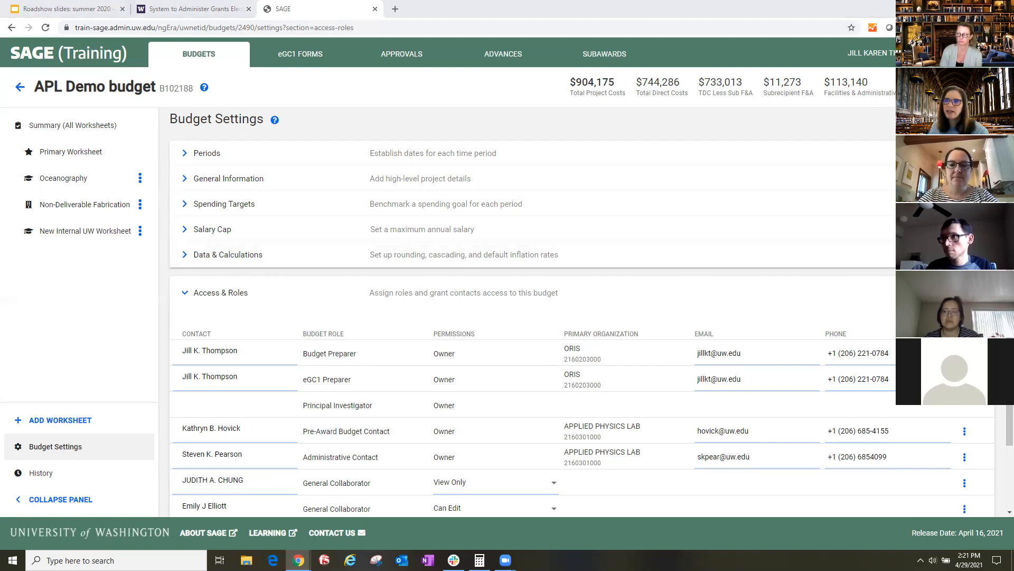
left_click(243, 350)
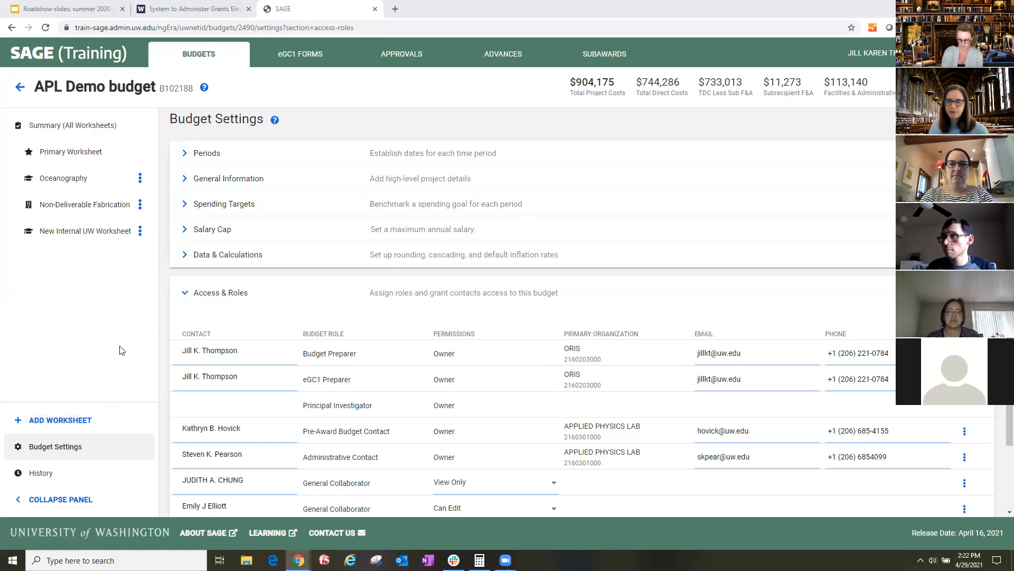
- Review the budget's snapshot history, including the eGC1 connection entry and the editable snapshot descriptions
left_click(41, 474)
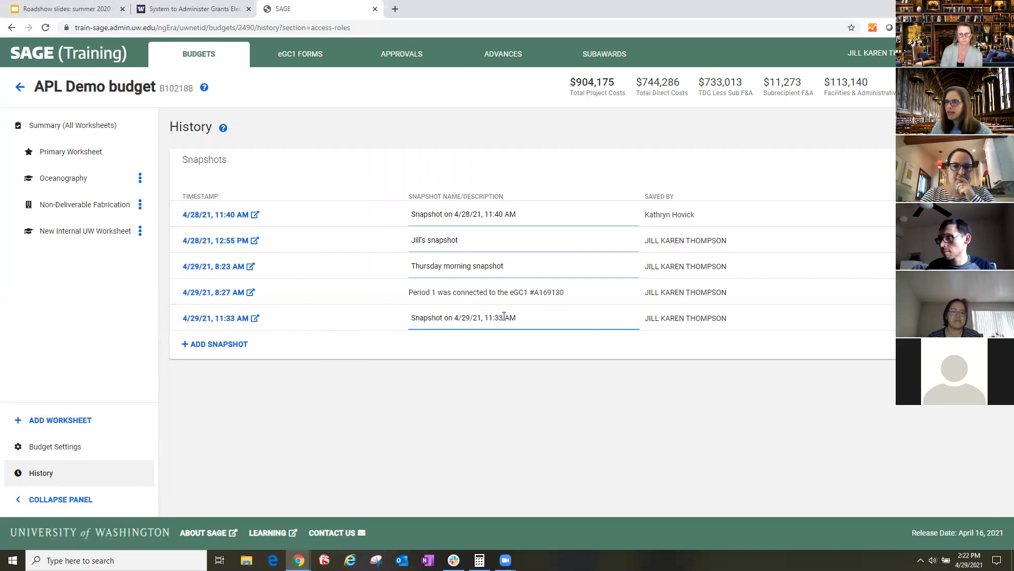
left_click_drag(405, 293, 581, 303)
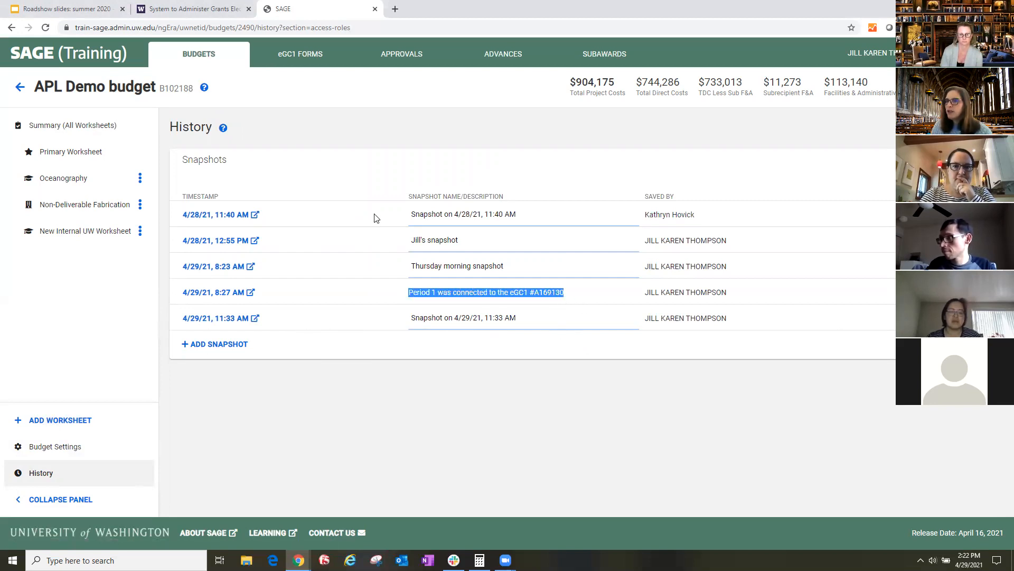
triple_click(565, 217)
triple_click(517, 243)
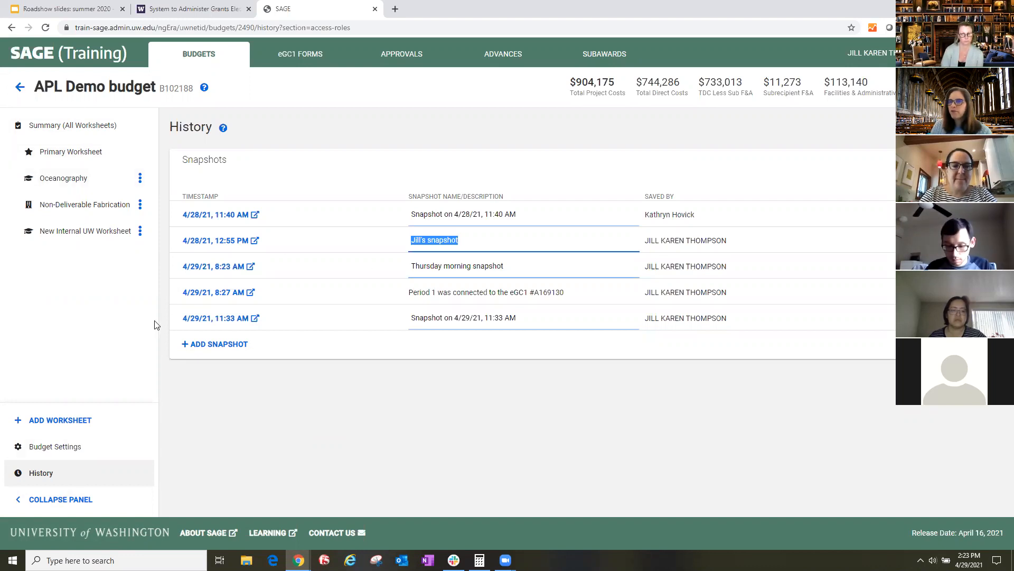
- Collapse the side navigation, browse through the worksheets, and expand the Primary Worksheet's Worksheet Settings
left_click(87, 151)
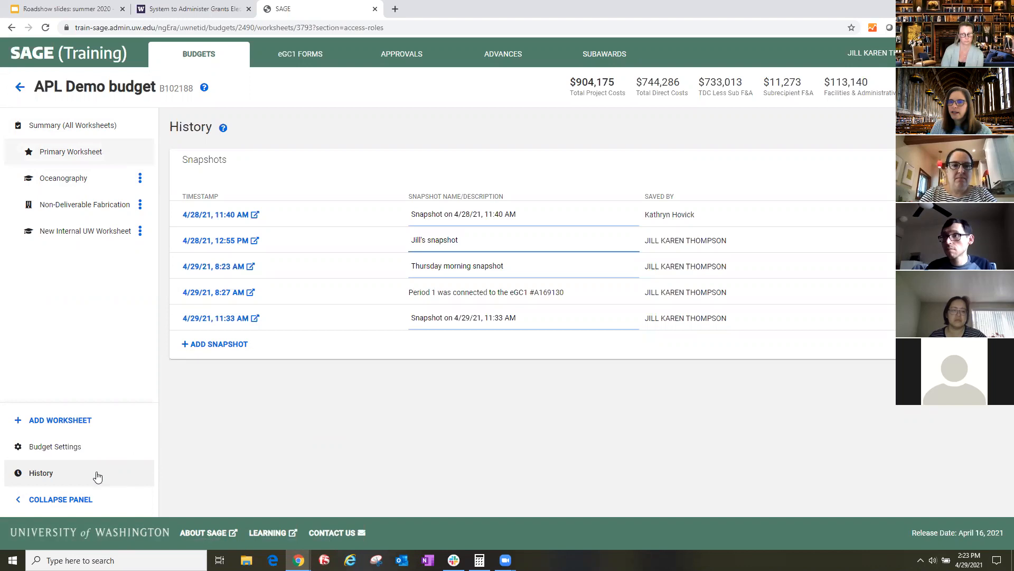
left_click(62, 499)
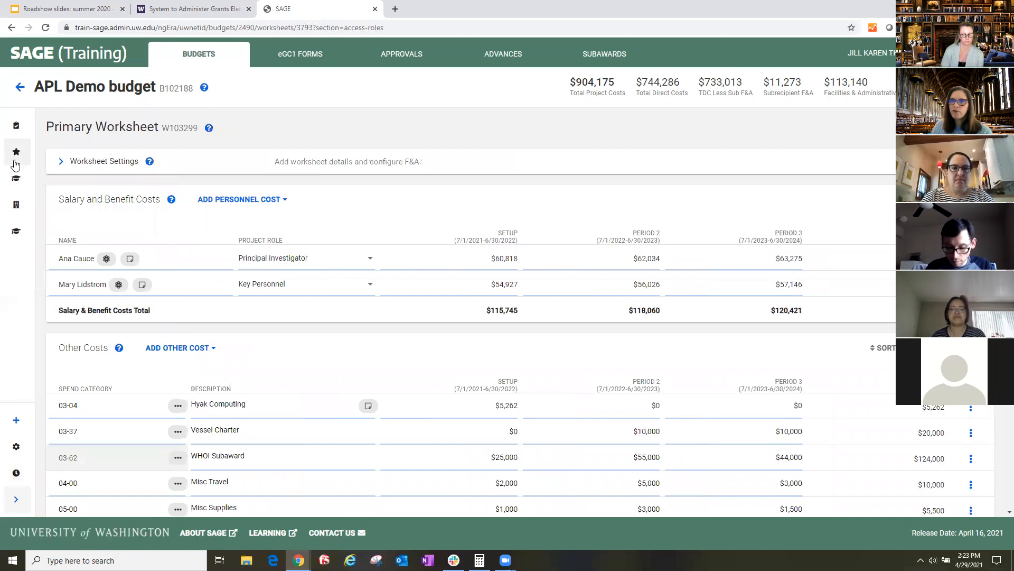
left_click(16, 178)
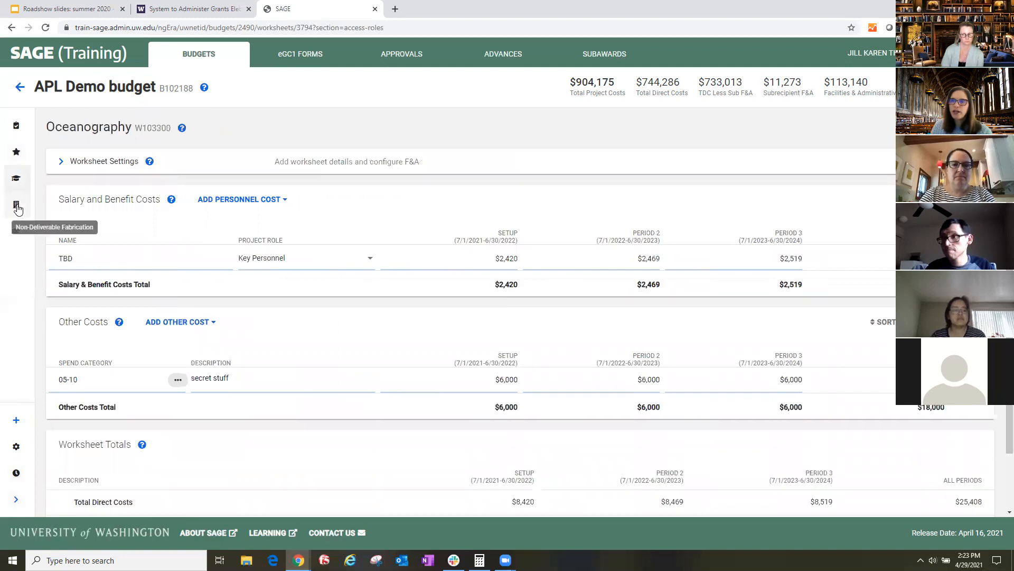
left_click(16, 206)
left_click(17, 180)
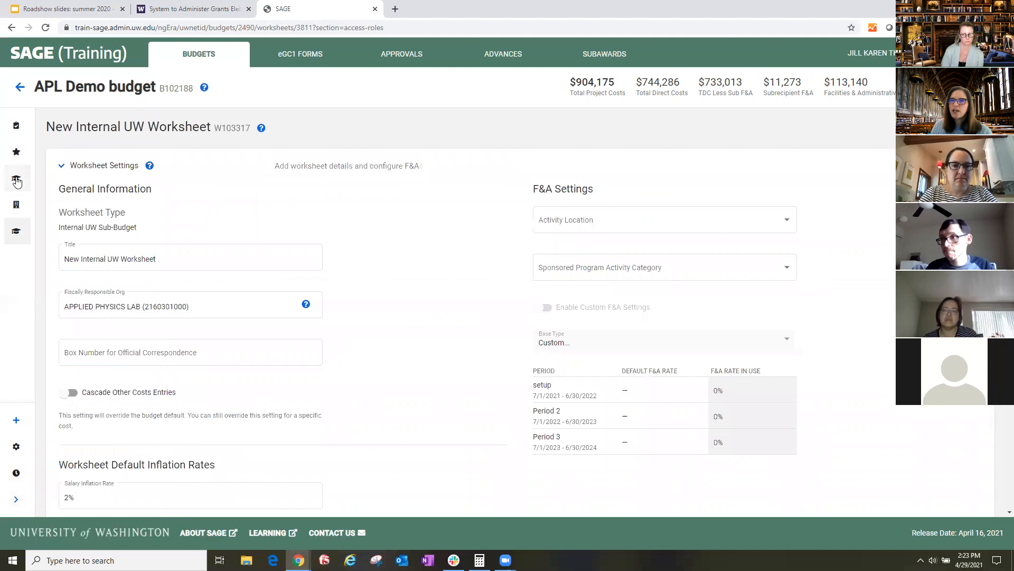
left_click(16, 154)
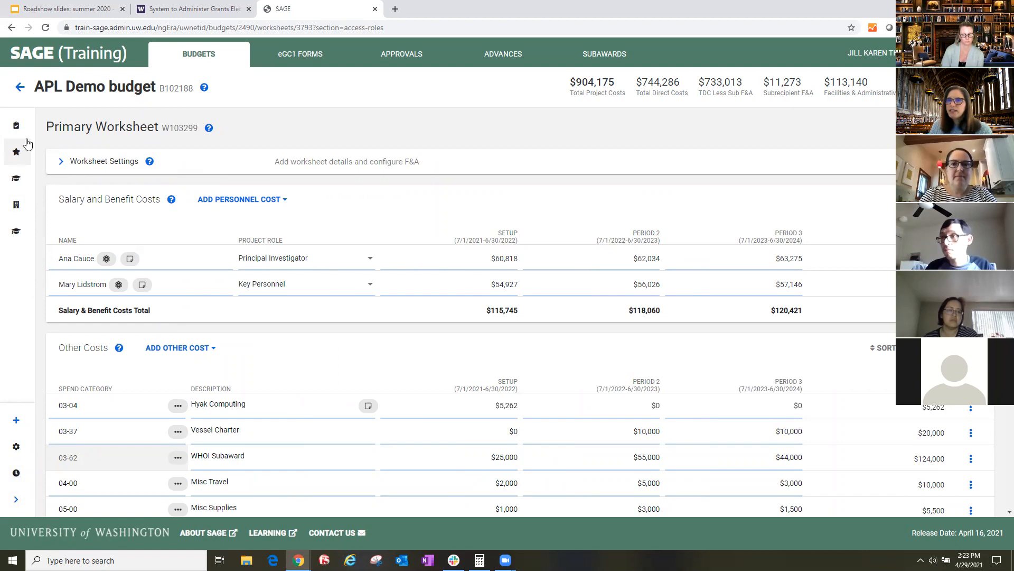
left_click(60, 163)
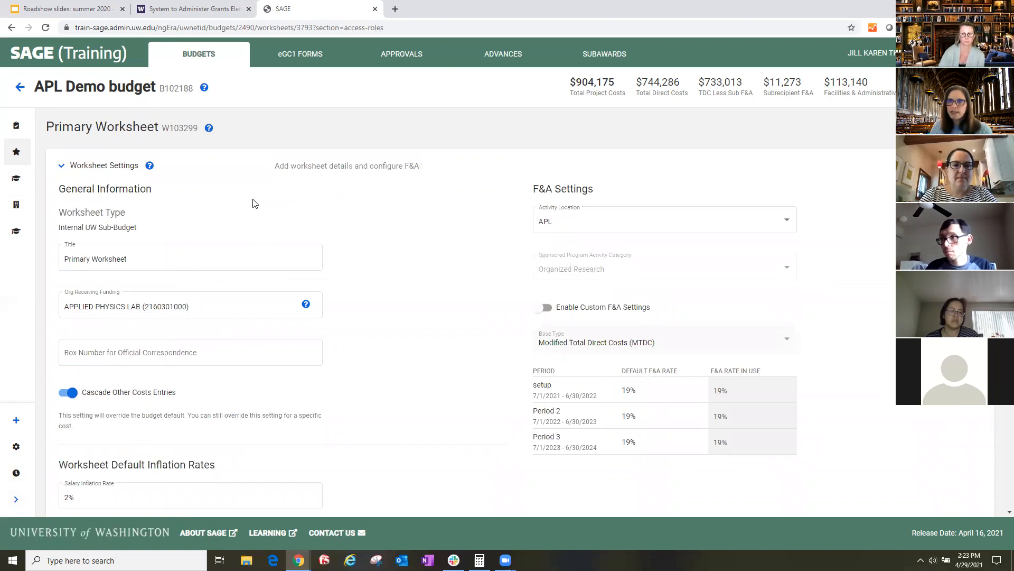
- Change the Primary Worksheet's organization receiving funding to the School of Medicine's MICROBIOLOGY
triple_click(215, 270)
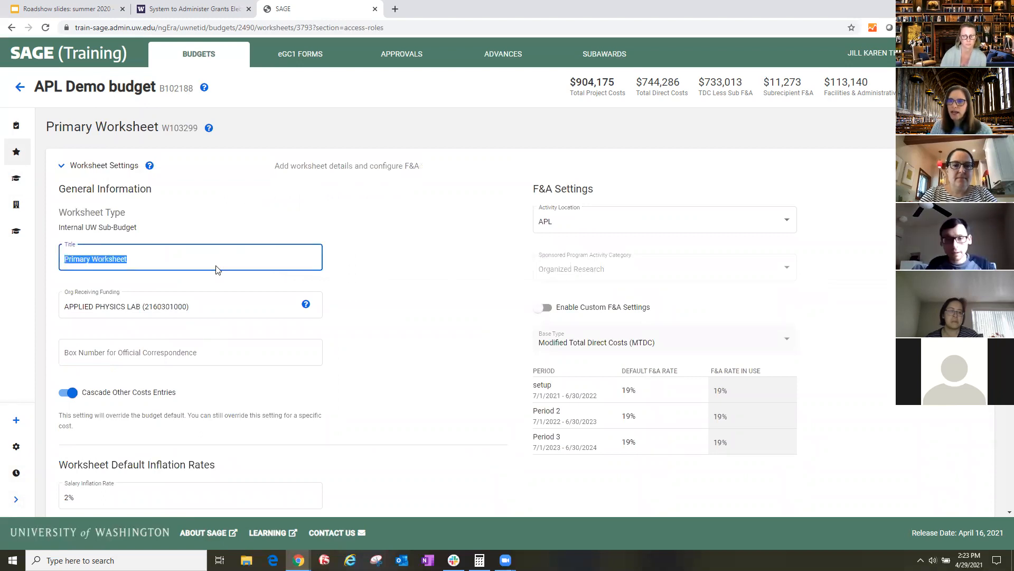
triple_click(245, 315)
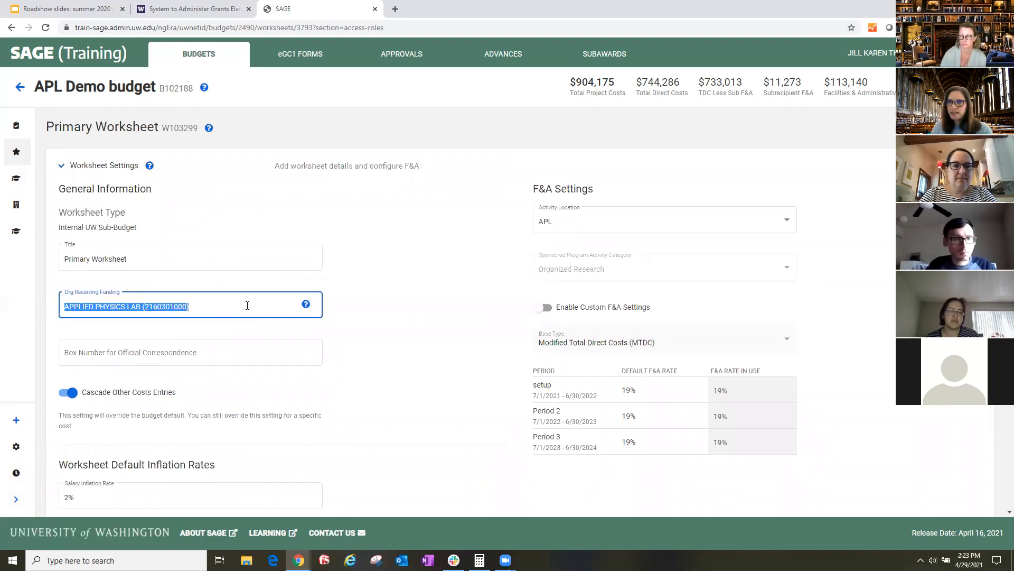
type("micr")
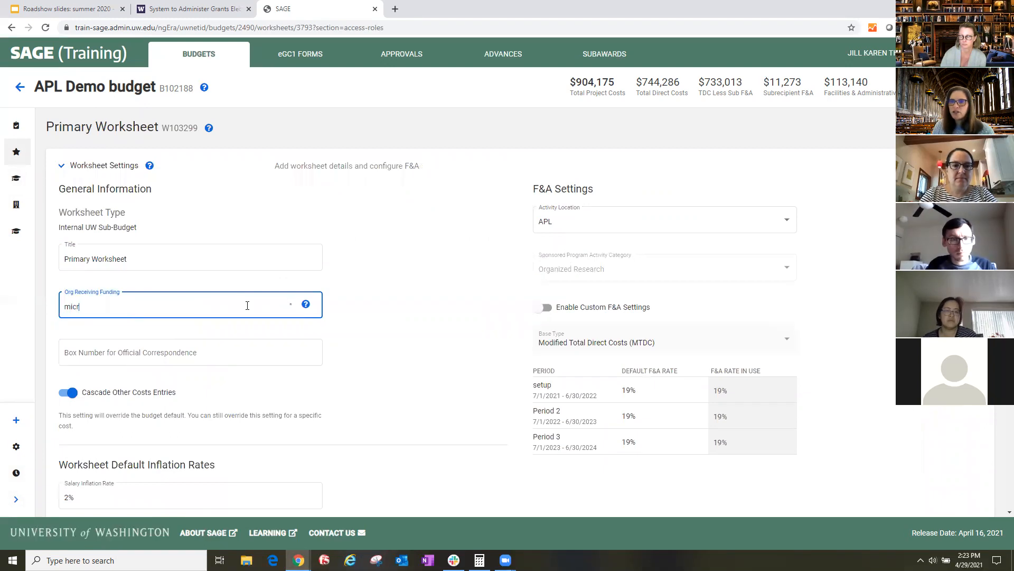
type("o")
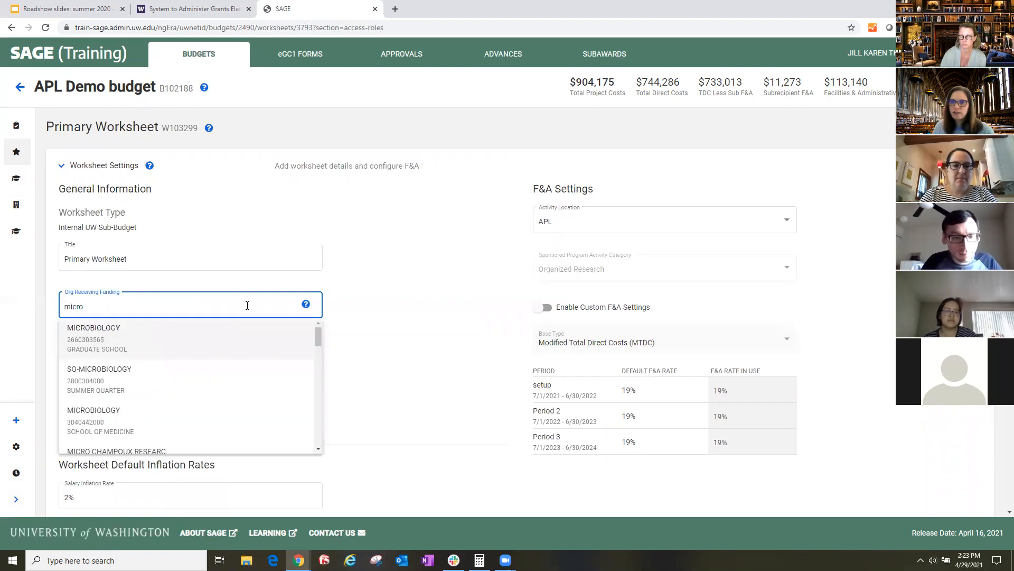
left_click(119, 428)
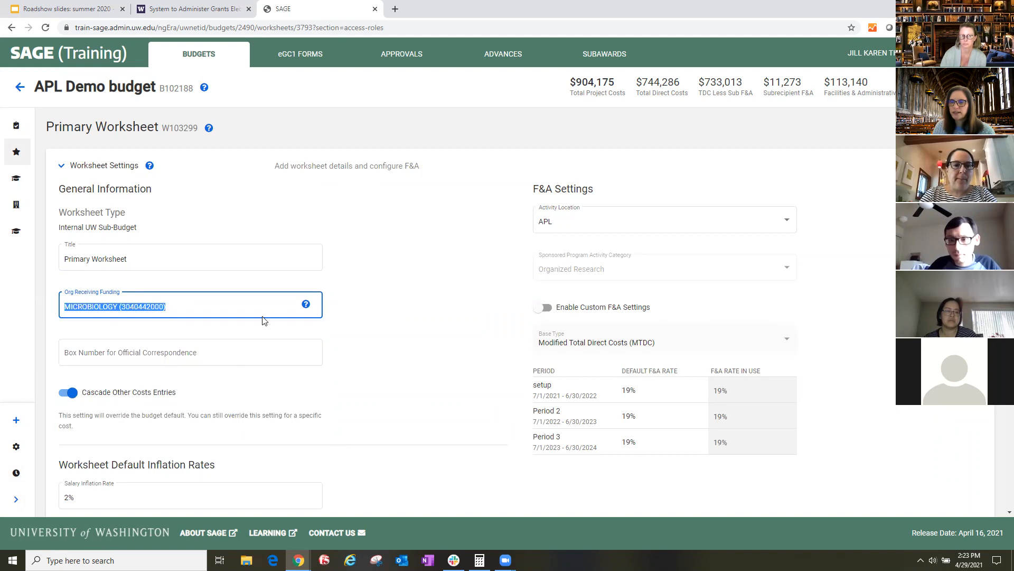
- Set the organization receiving funding back to APPLIED PHYSICS LAB
left_click(236, 308)
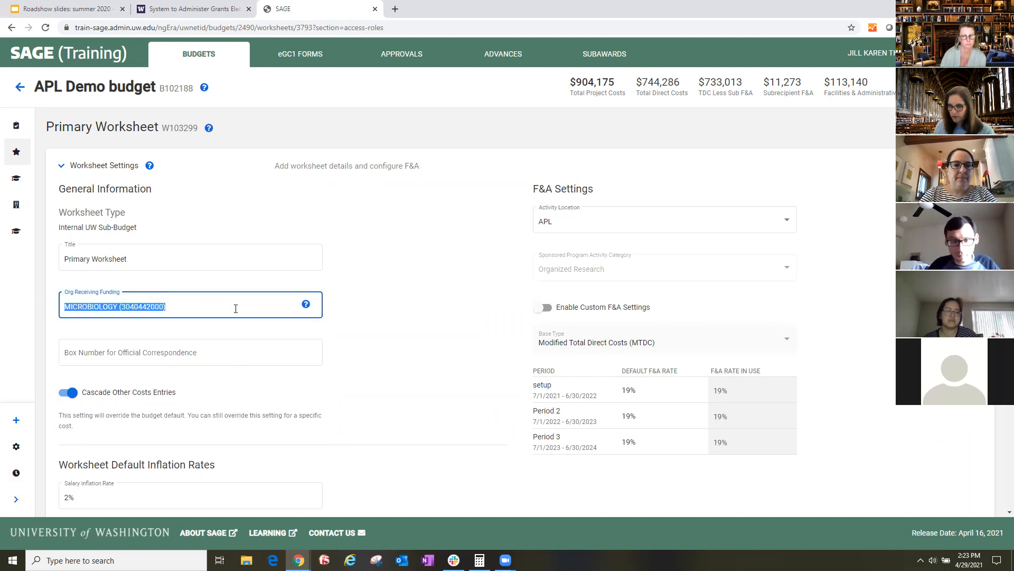
type("phys")
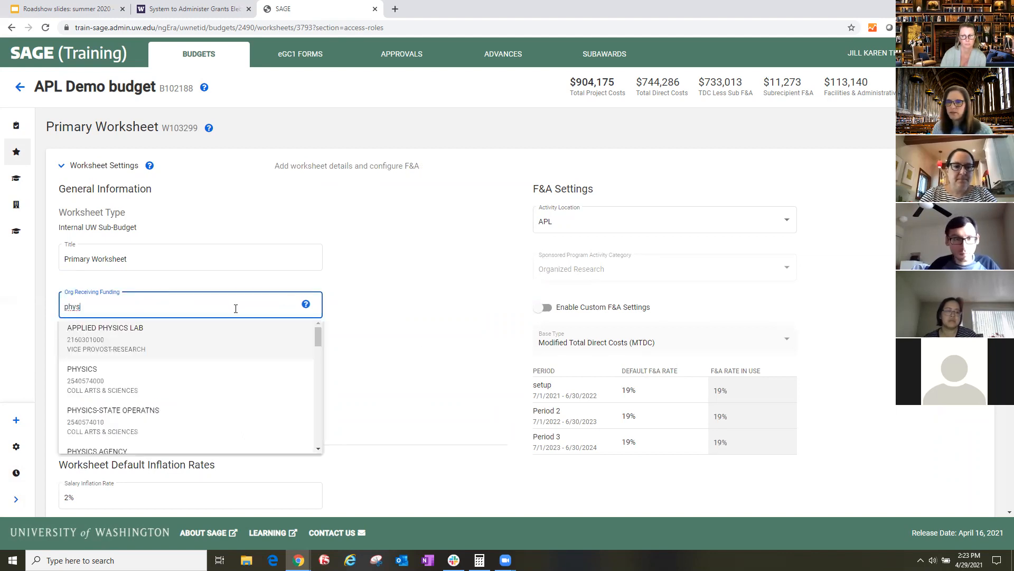
left_click(226, 339)
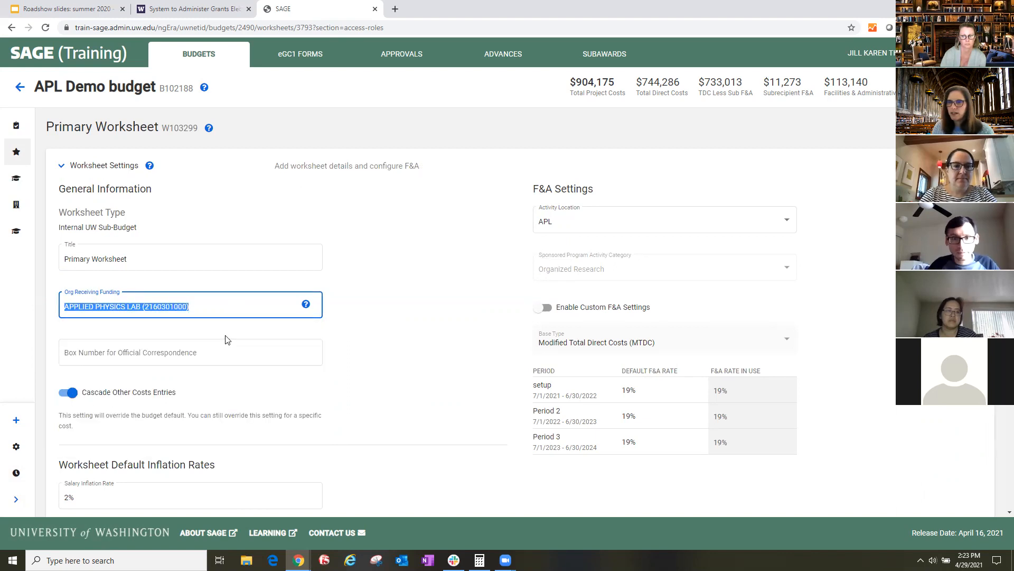
left_click(407, 311)
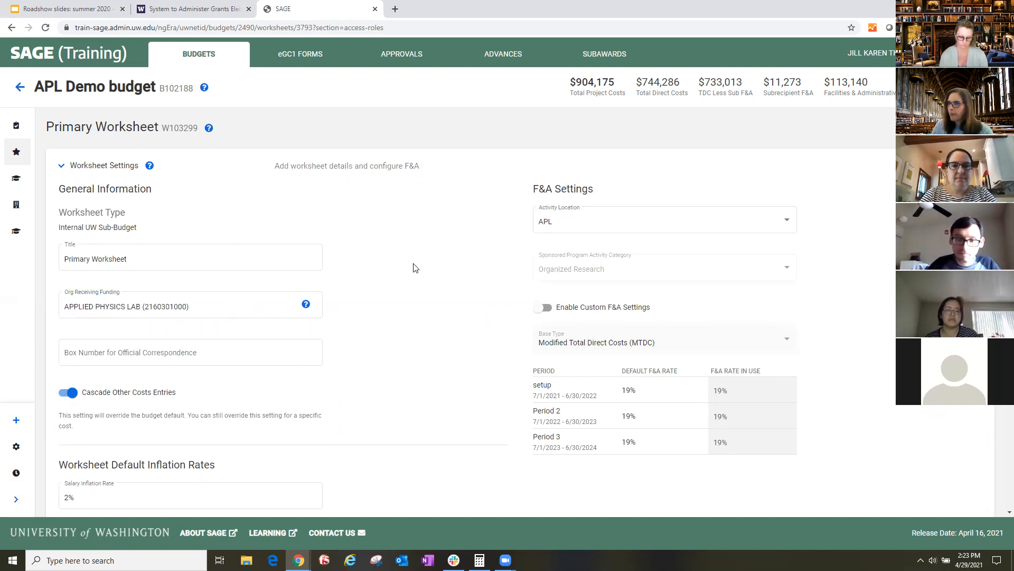
- Try the South Lake Union Campus activity location with the Instruction sponsored program activity category in the F&A settings
left_click(613, 229)
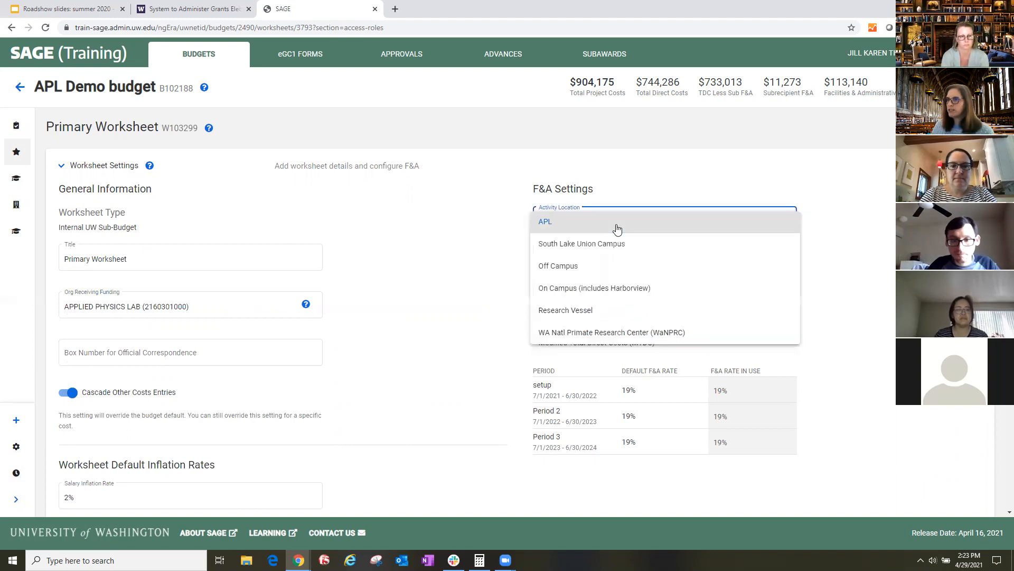
left_click(580, 242)
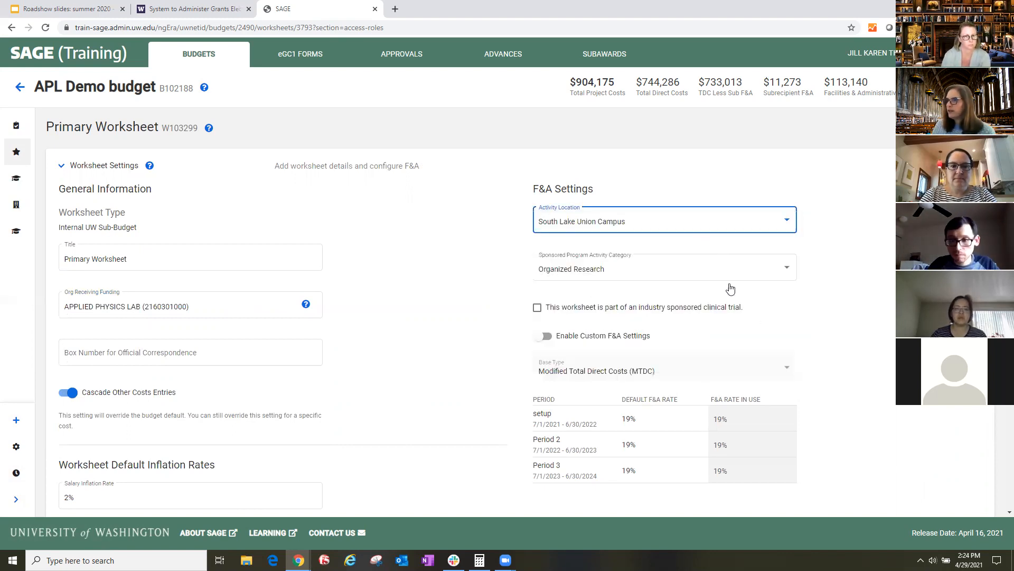
left_click(607, 269)
left_click(610, 293)
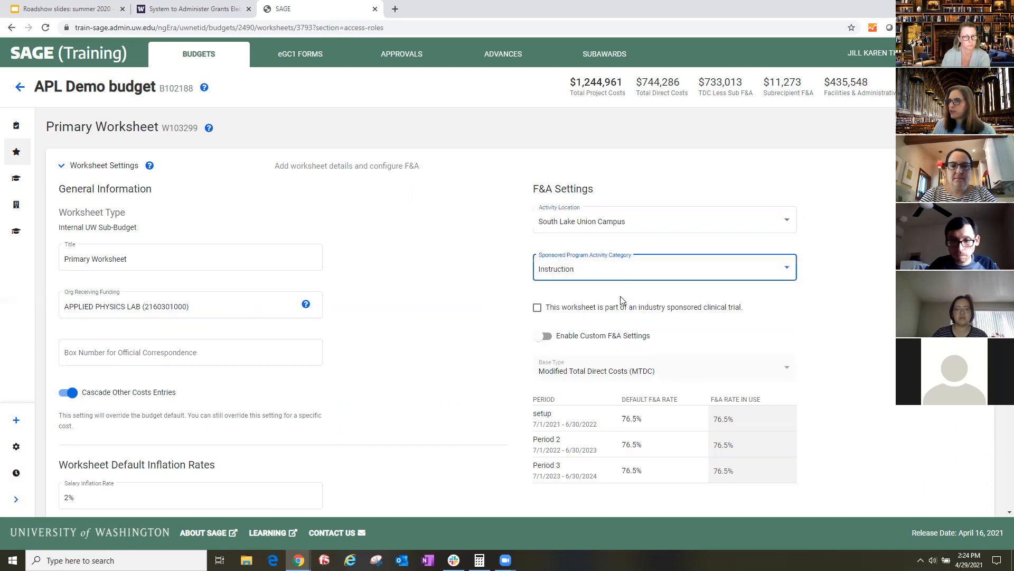
left_click(648, 276)
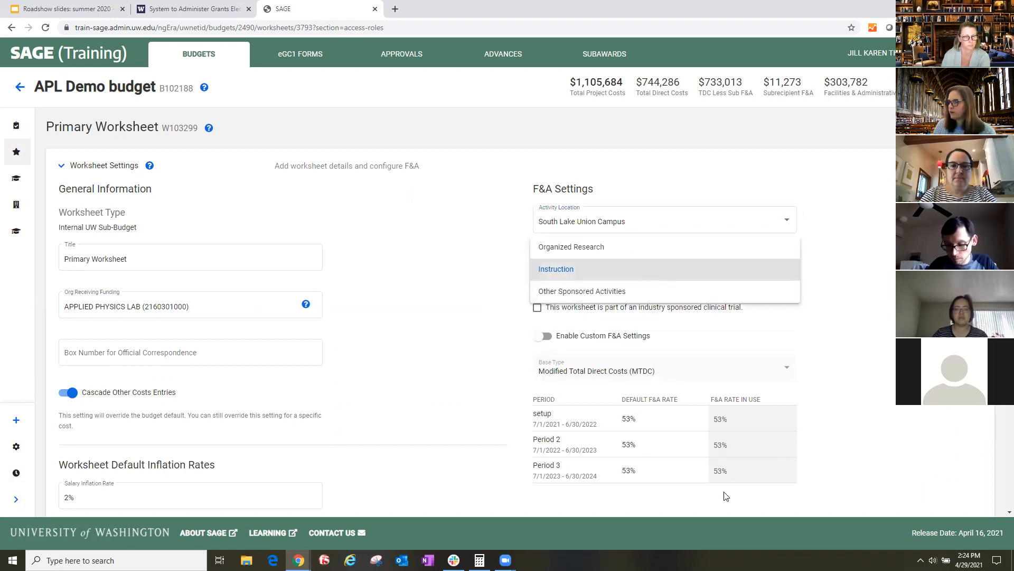
left_click(875, 354)
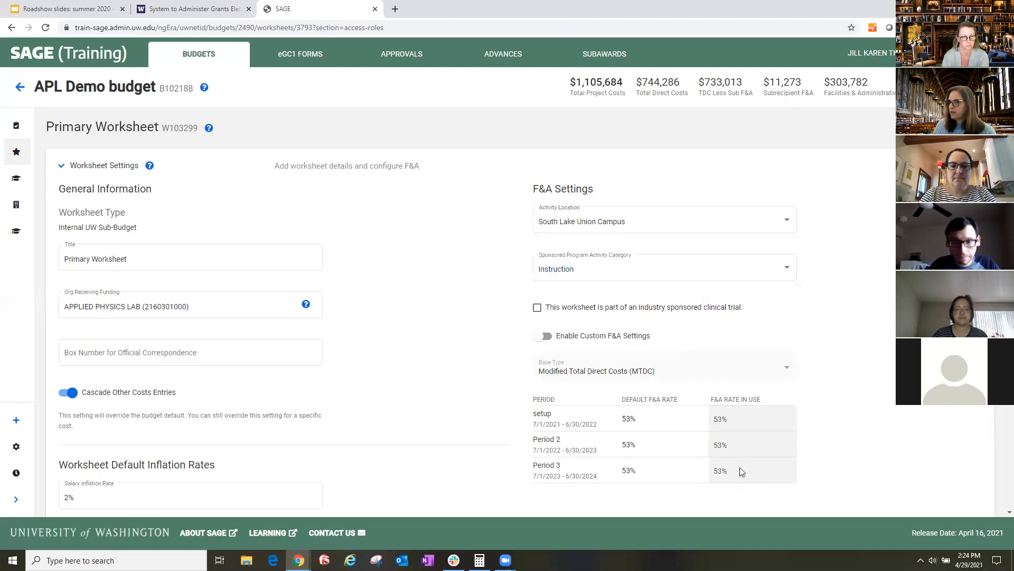
- Set the Primary Worksheet's activity location back to APL and enable custom F&A settings
left_click(648, 233)
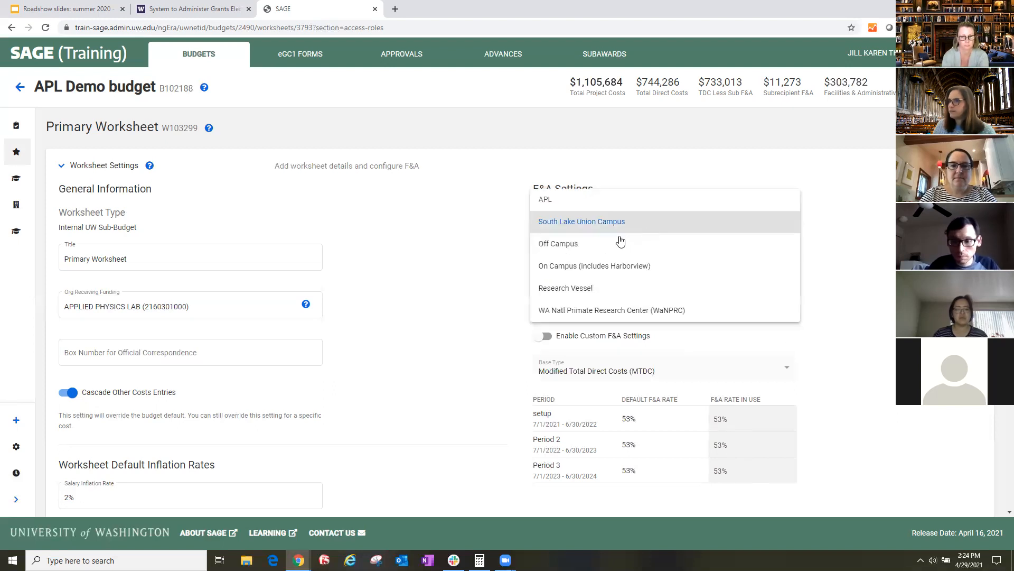
left_click(572, 209)
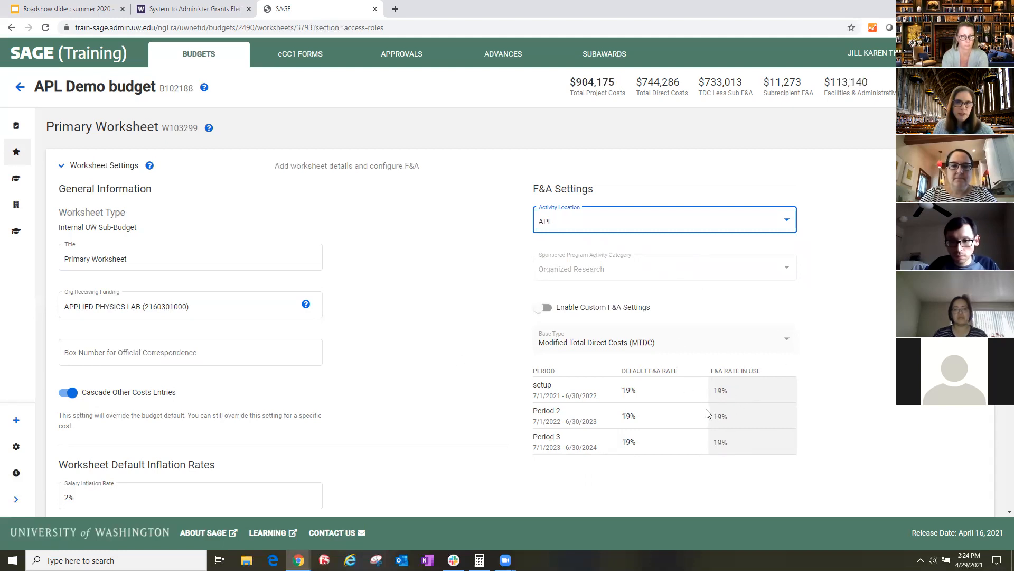
left_click(541, 312)
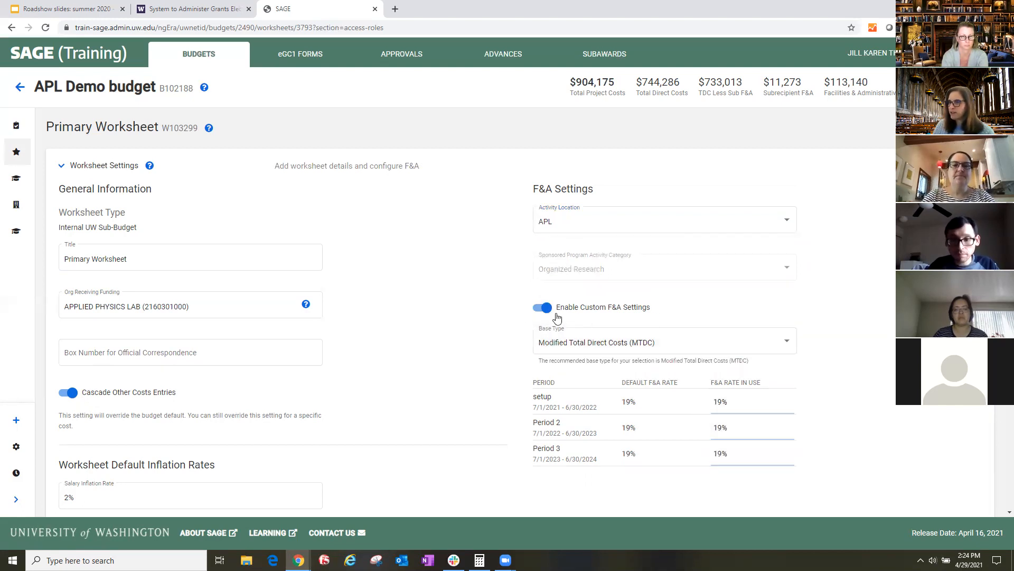
- Set a custom F&A base type covering all object codes except (02) Kitchen Supplies under (05) Supplies and Materials
left_click(777, 342)
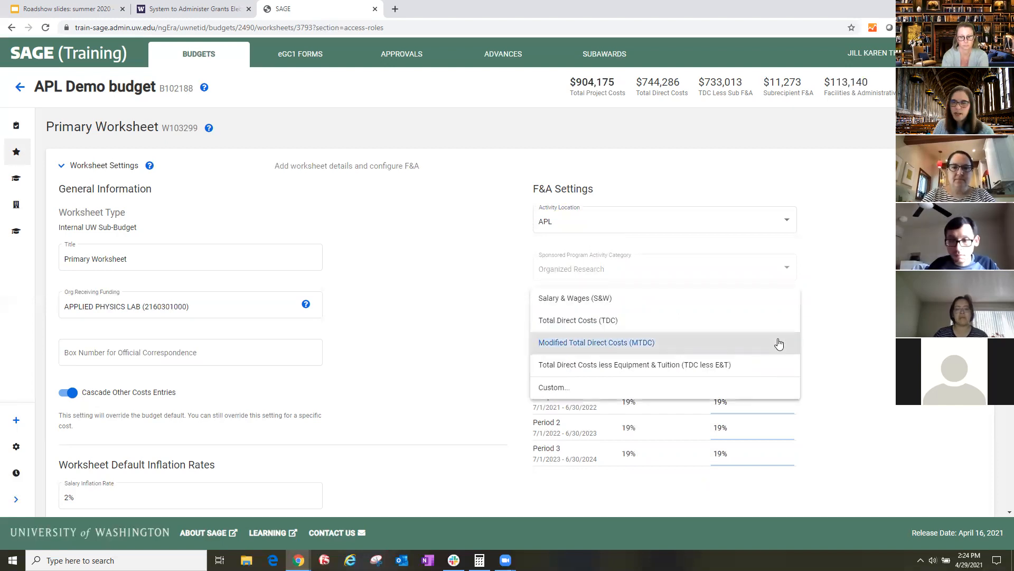
left_click(728, 391)
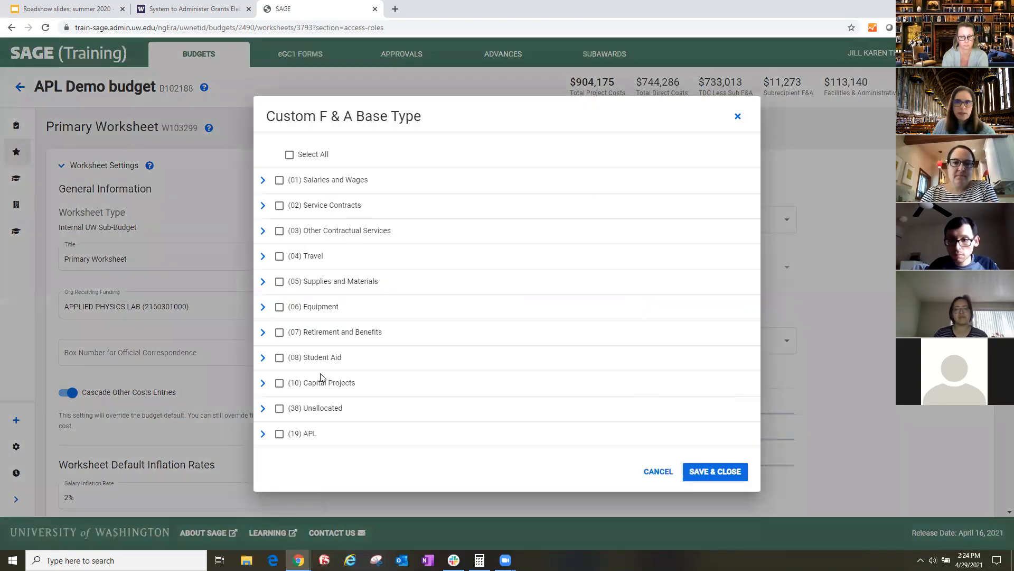
left_click(289, 154)
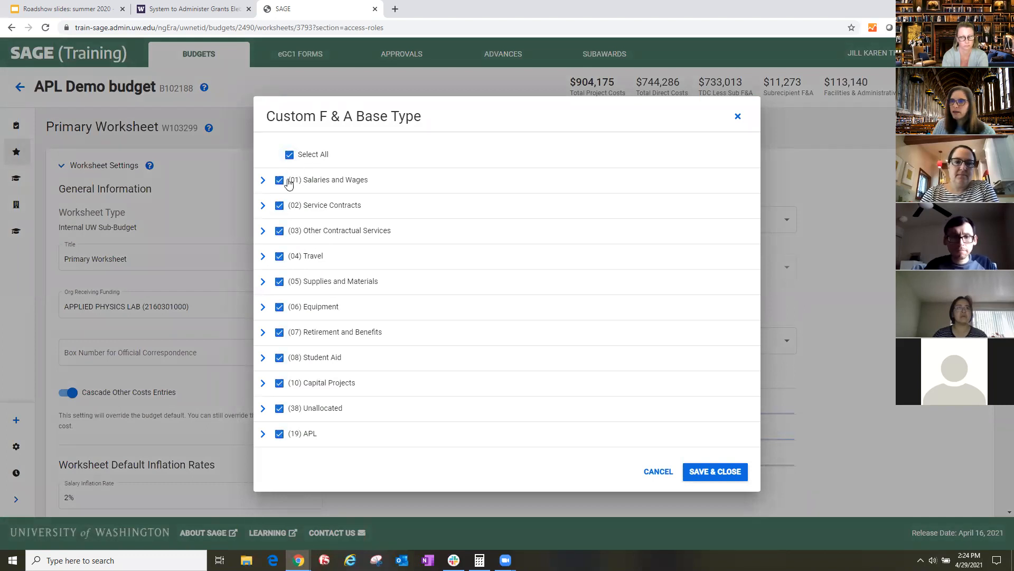
left_click(280, 257)
left_click(263, 281)
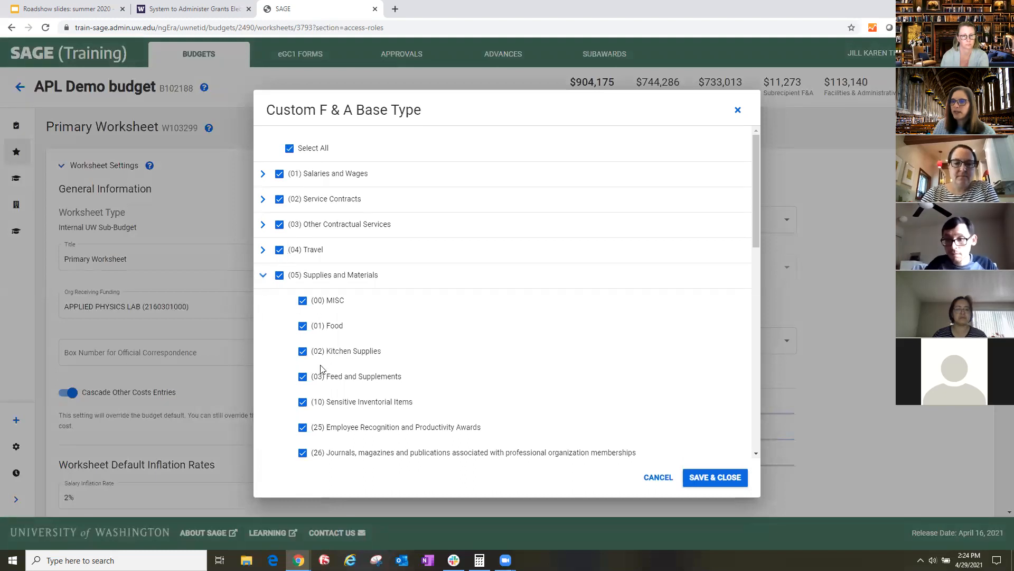
left_click(304, 354)
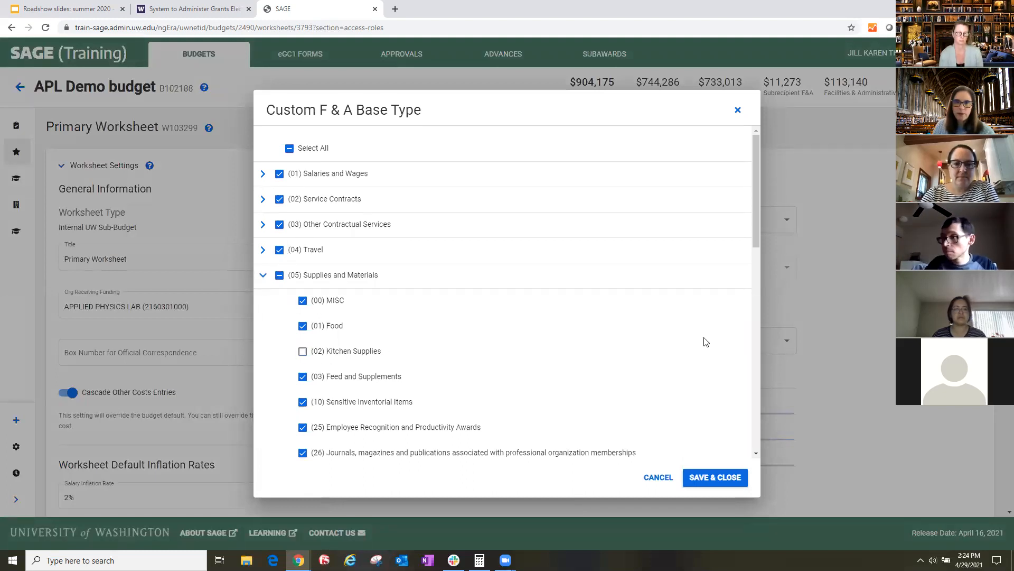
left_click(724, 478)
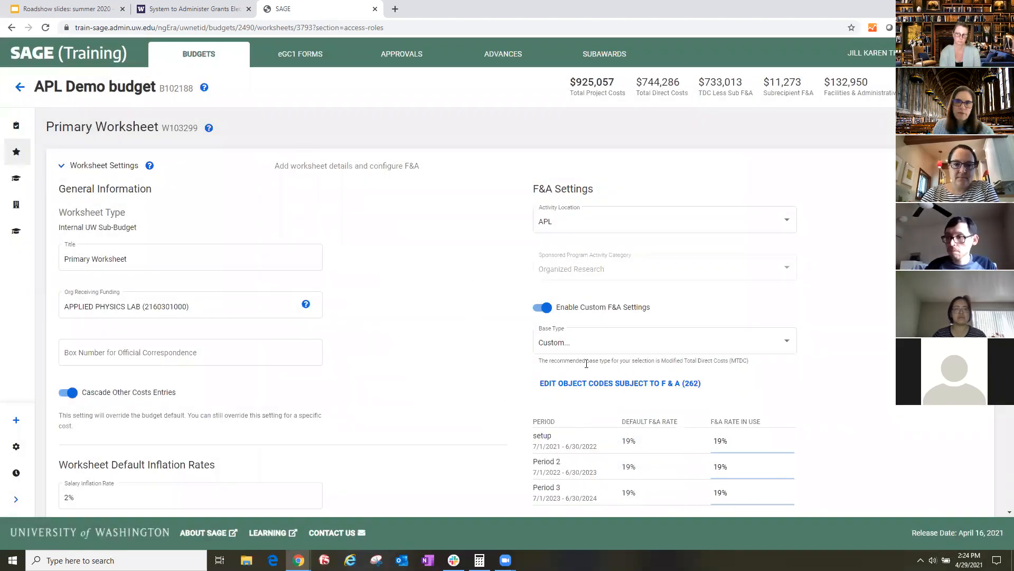
- Disable the Primary Worksheet's custom F&A settings and review the worksheet's default inflation rates
scroll(877, 359, "down", 1)
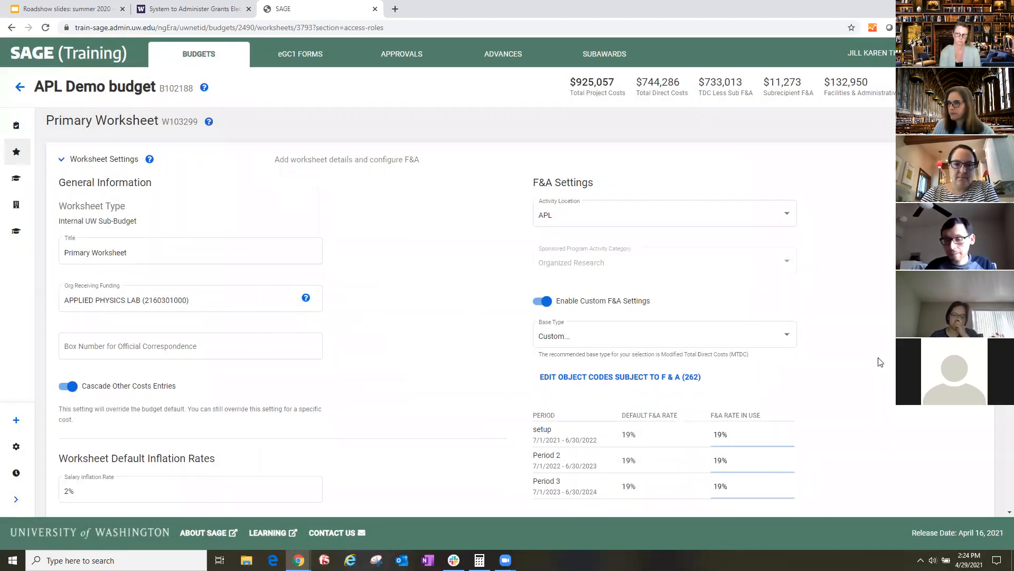
left_click(558, 256)
scroll(465, 287, "down", 1)
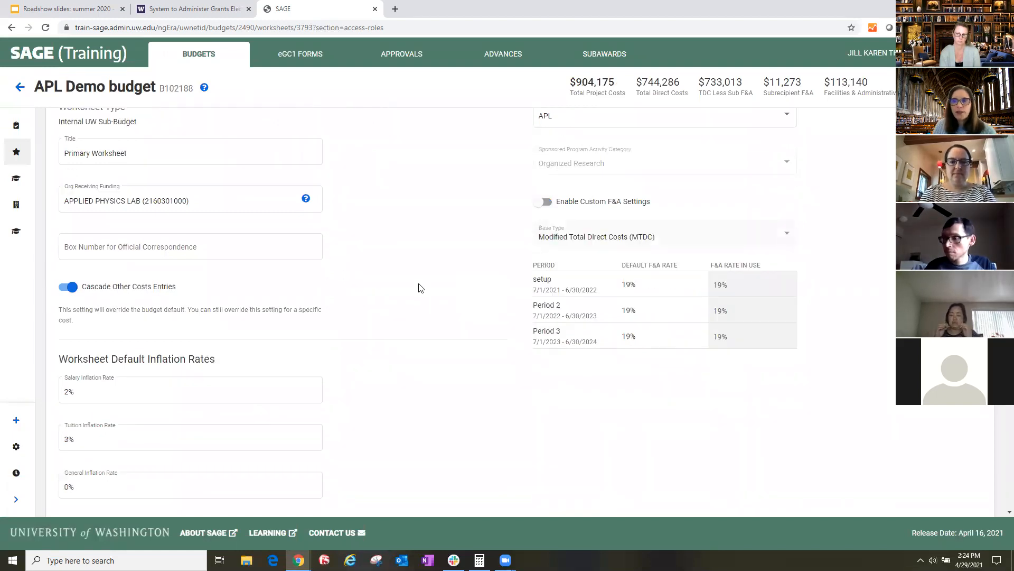
scroll(394, 313, "down", 6)
scroll(389, 311, "up", 4)
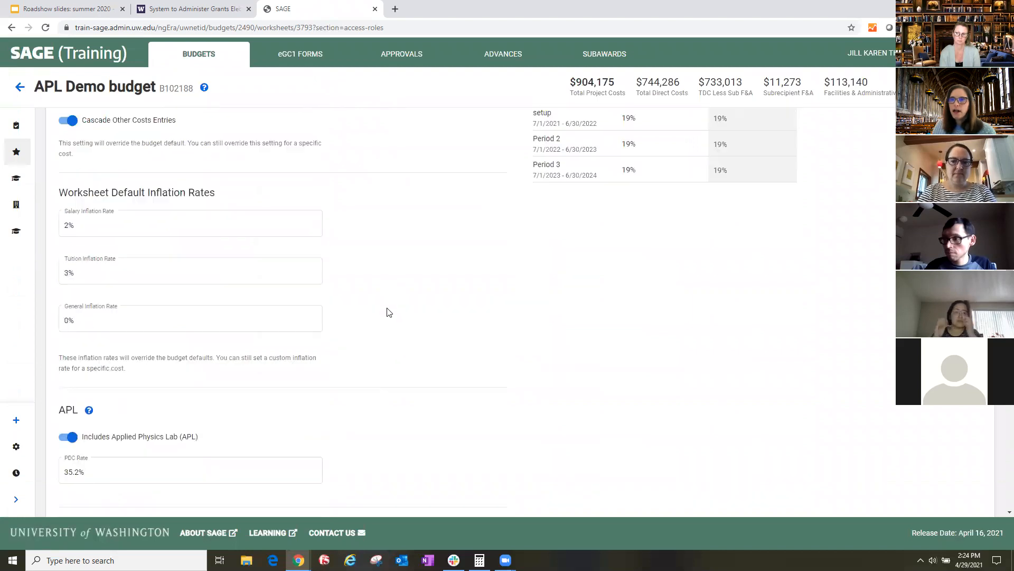
left_click(136, 289)
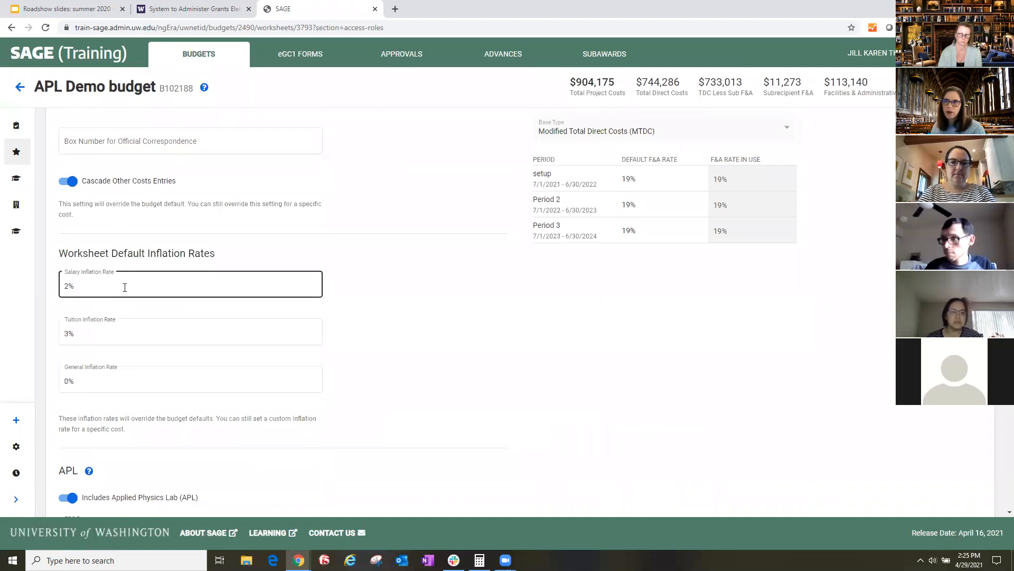
scroll(460, 299, "down", 4)
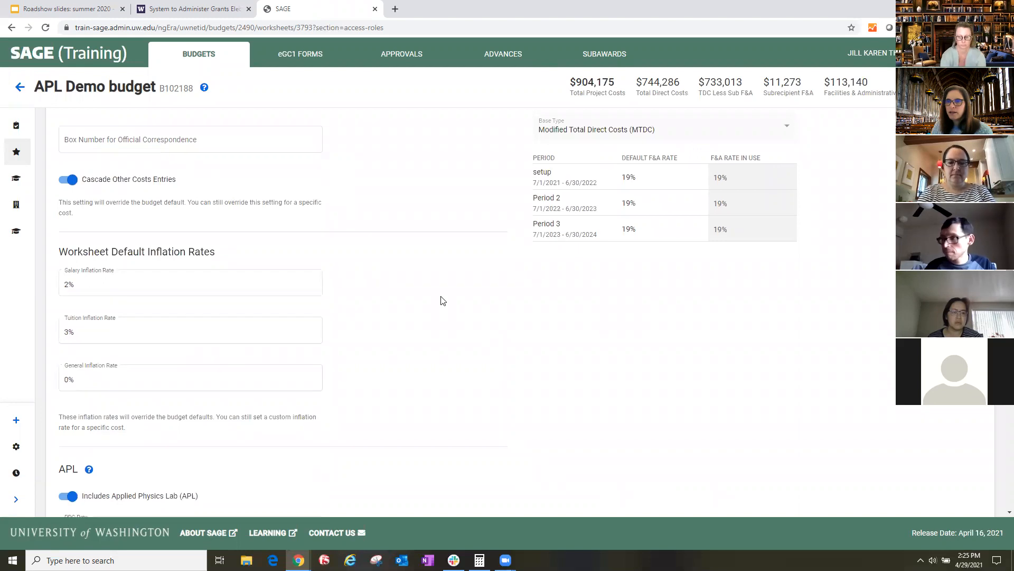
- Remove Applied Physics Lab (APL) and Sea Pay from the Primary Worksheet and check the personnel rows under Salary and Benefit Costs
scroll(442, 301, "down", 1)
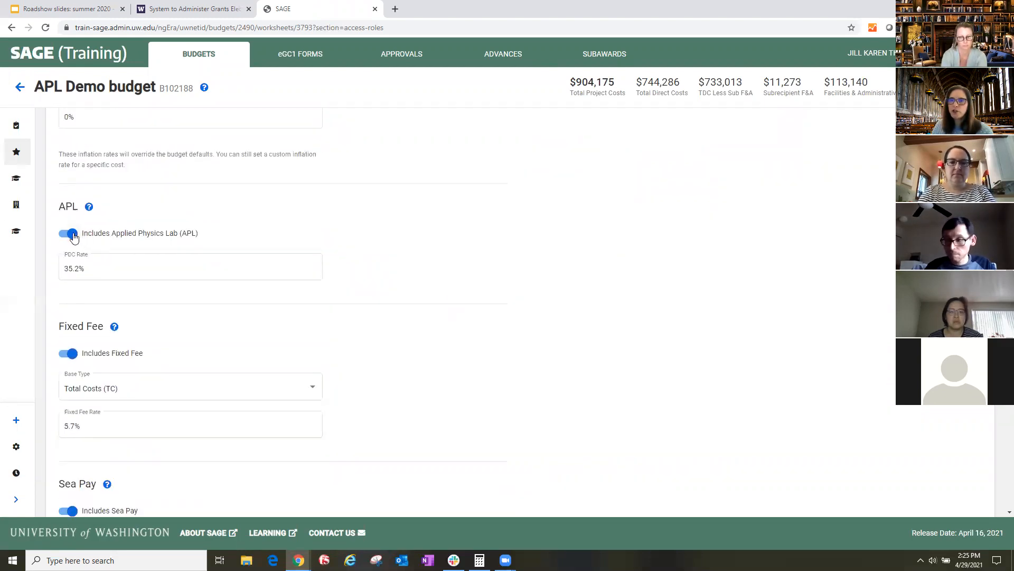
left_click(71, 234)
left_click(608, 330)
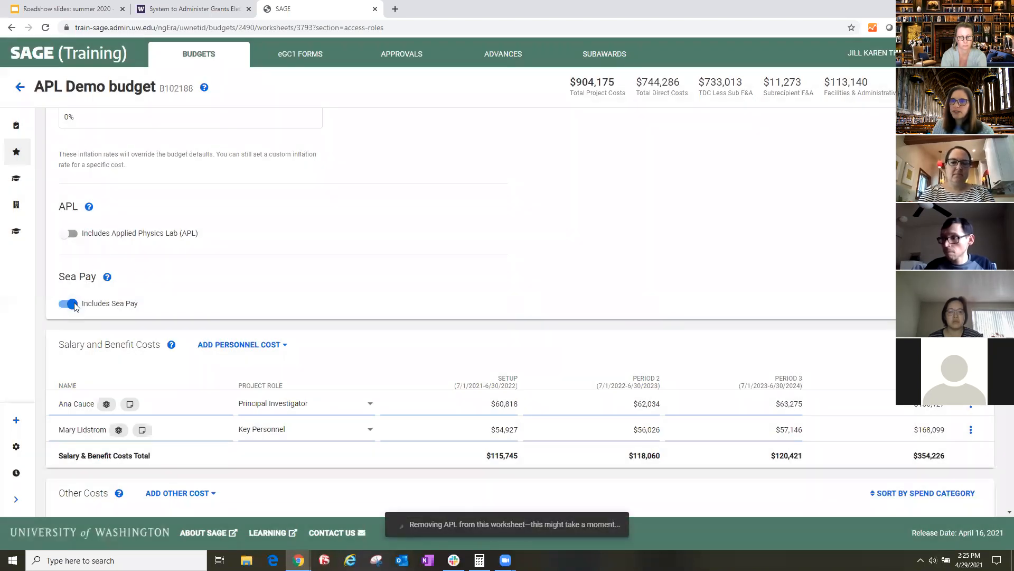
left_click(72, 305)
left_click(602, 329)
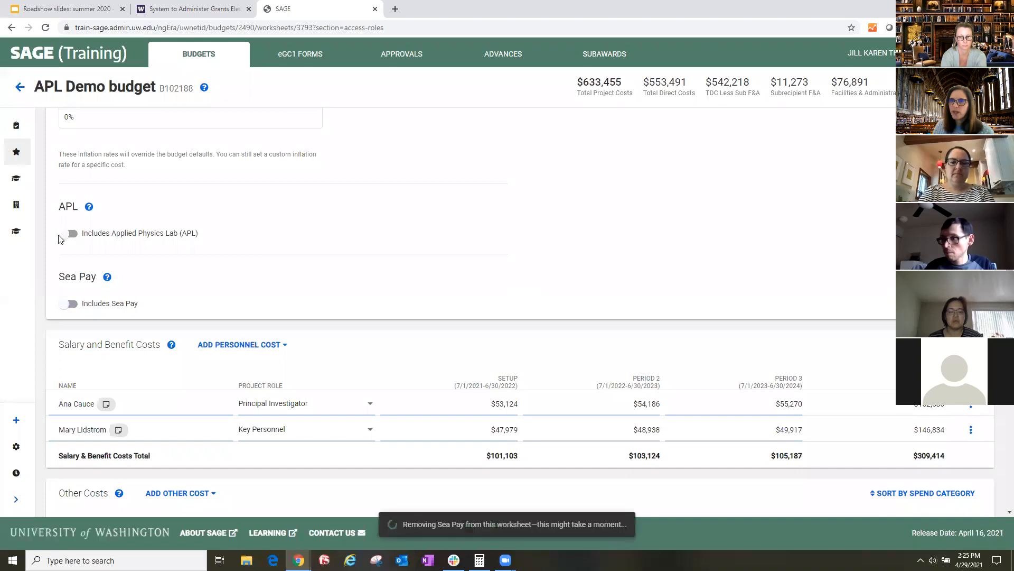
scroll(397, 269, "up", 1)
scroll(352, 310, "down", 2)
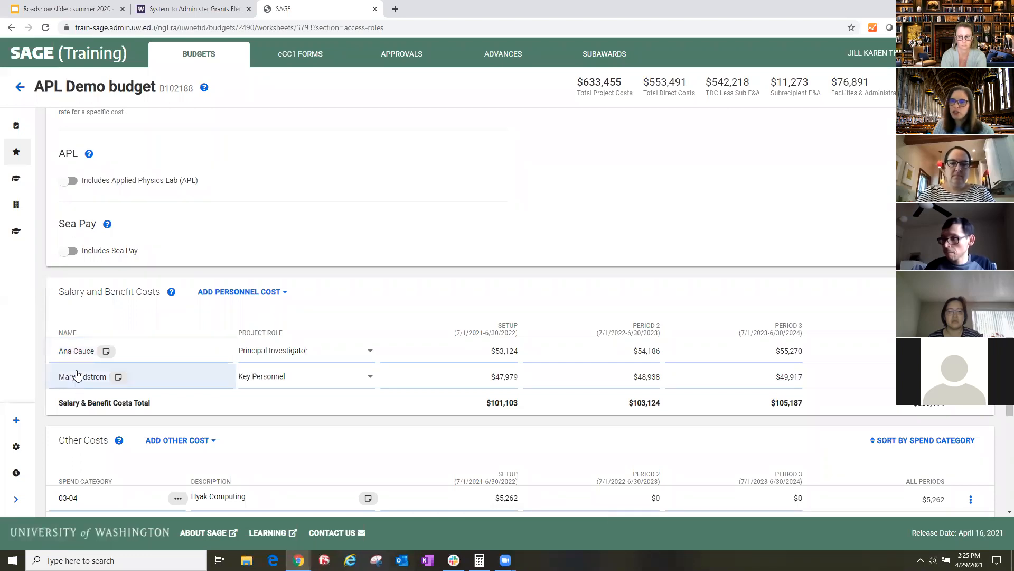
scroll(297, 223, "up", 1)
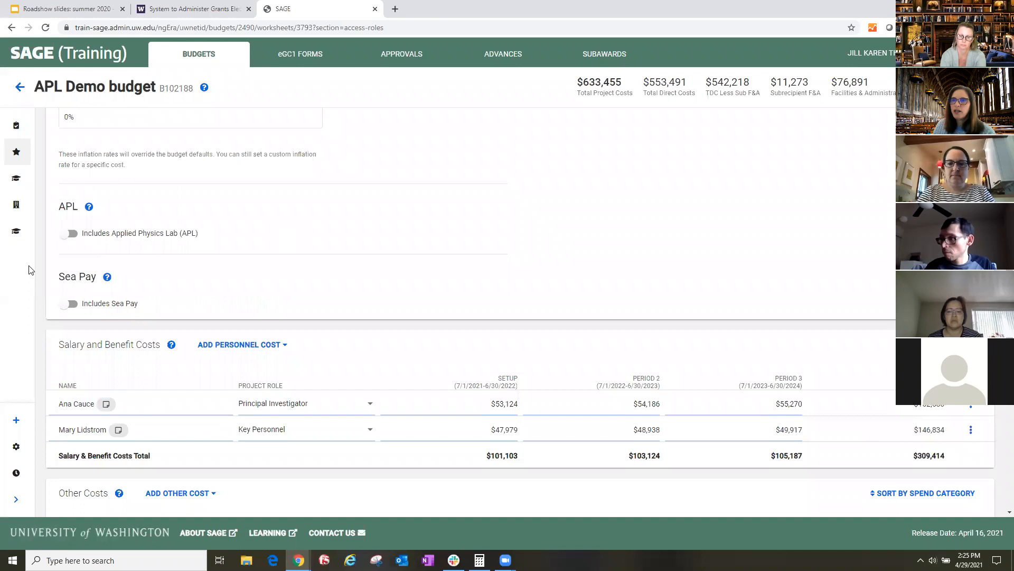
- Include Applied Physics Lab (APL) and Fixed Fee in the Primary Worksheet, keeping the default PDC rate
left_click(66, 242)
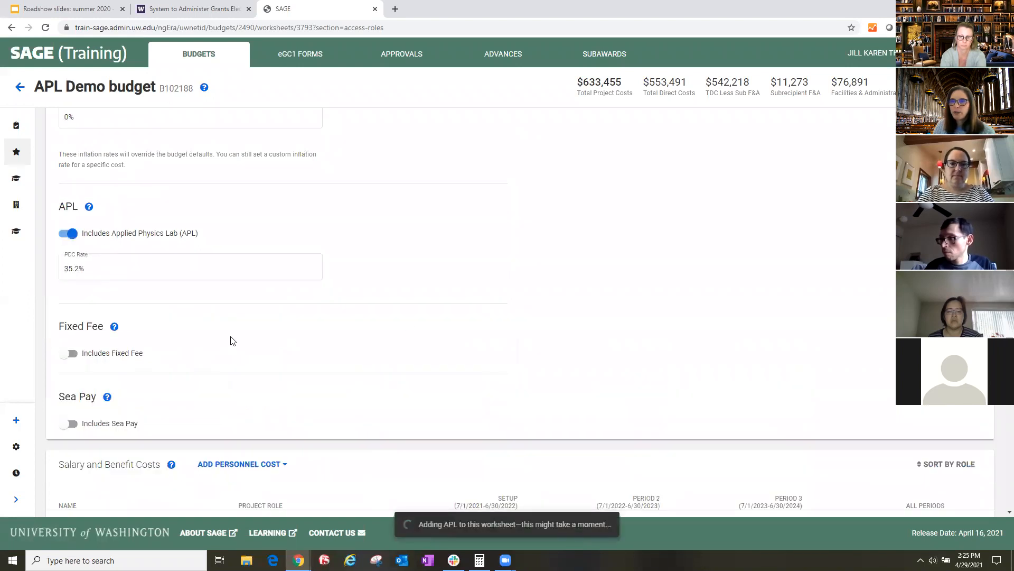
left_click(105, 269)
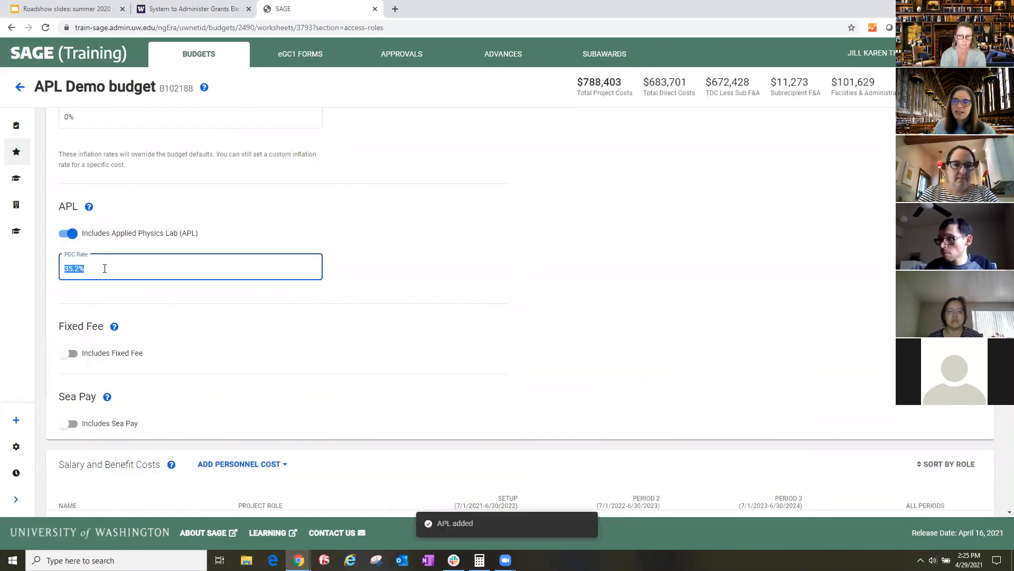
left_click(372, 274)
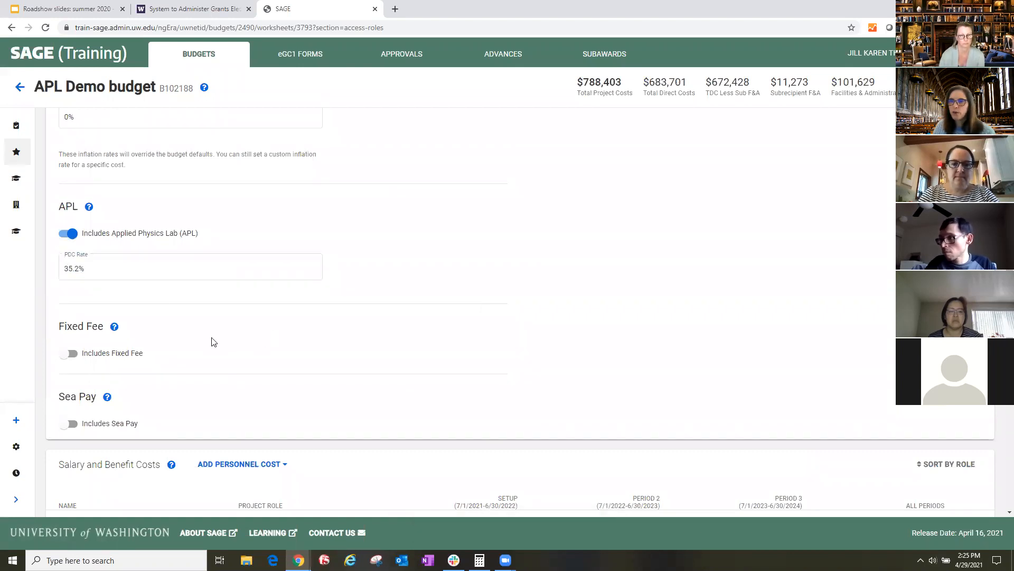
left_click(67, 354)
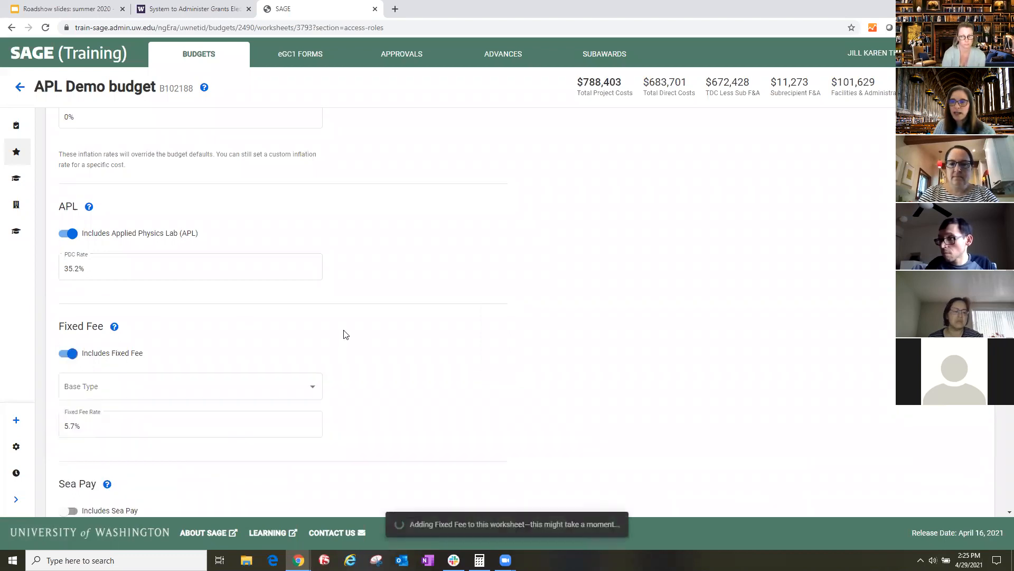
scroll(465, 363, "down", 1)
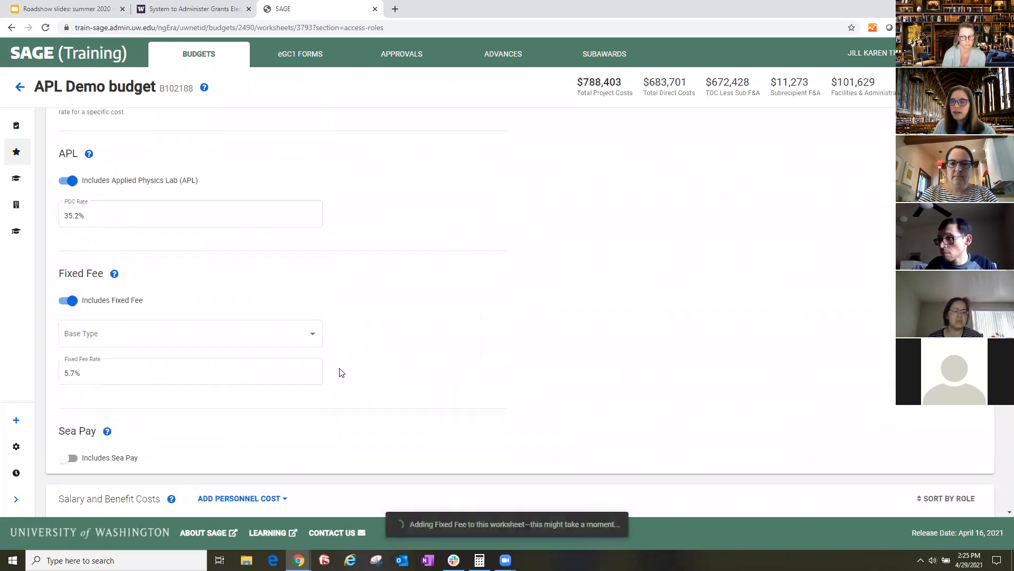
- Examine the custom Fixed Fee base type and its object codes under (03) Other Contractual Services, without saving
left_click(312, 337)
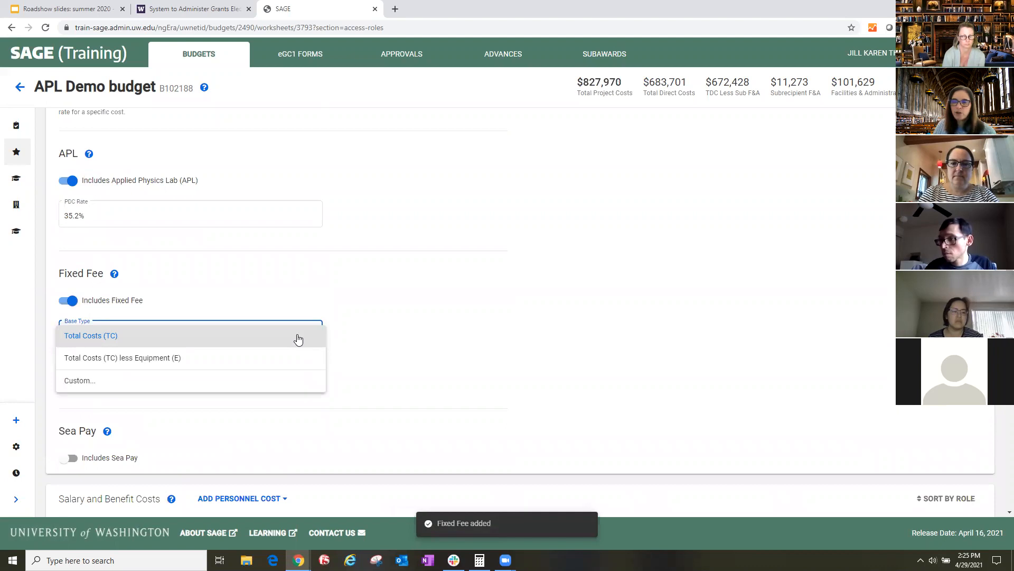
left_click(200, 390)
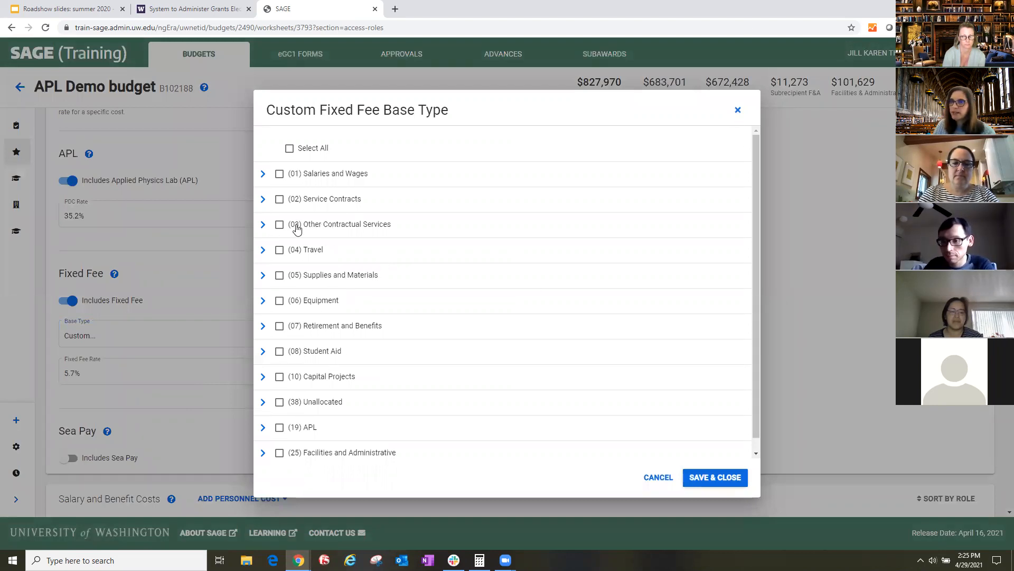
left_click(264, 226)
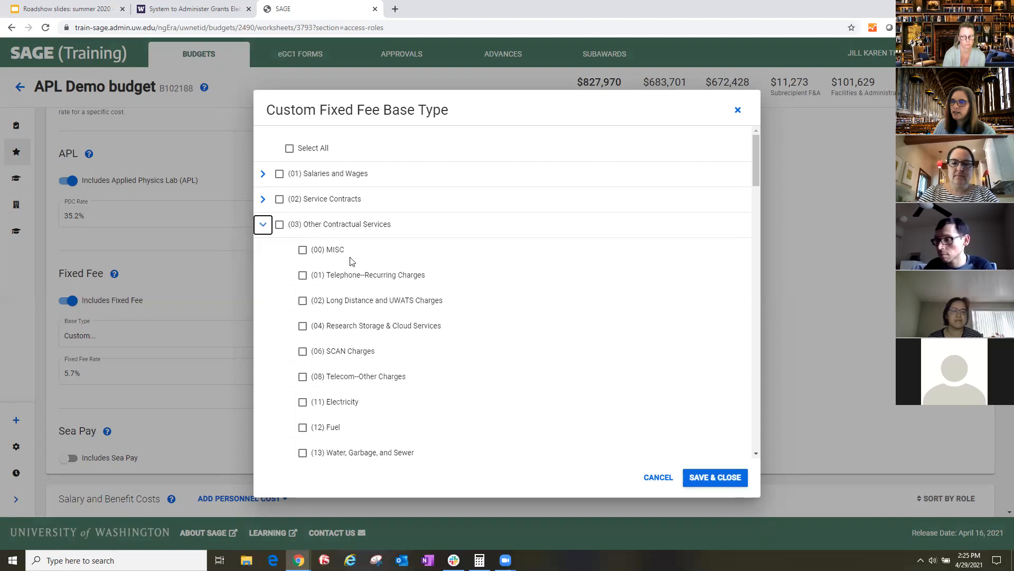
left_click(737, 110)
- Include Sea Pay in the Primary Worksheet
scroll(422, 335, "down", 4)
left_click(70, 245)
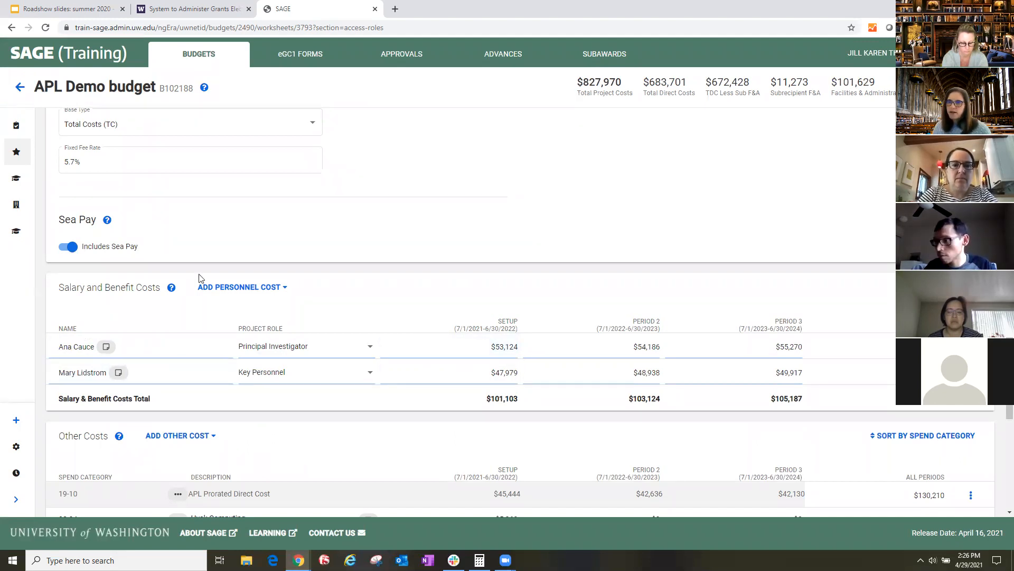
- Search UW personnel by name, add the Head Coach-Football to Salary and Benefit Costs, and assign the Co-Investigator role
left_click(238, 289)
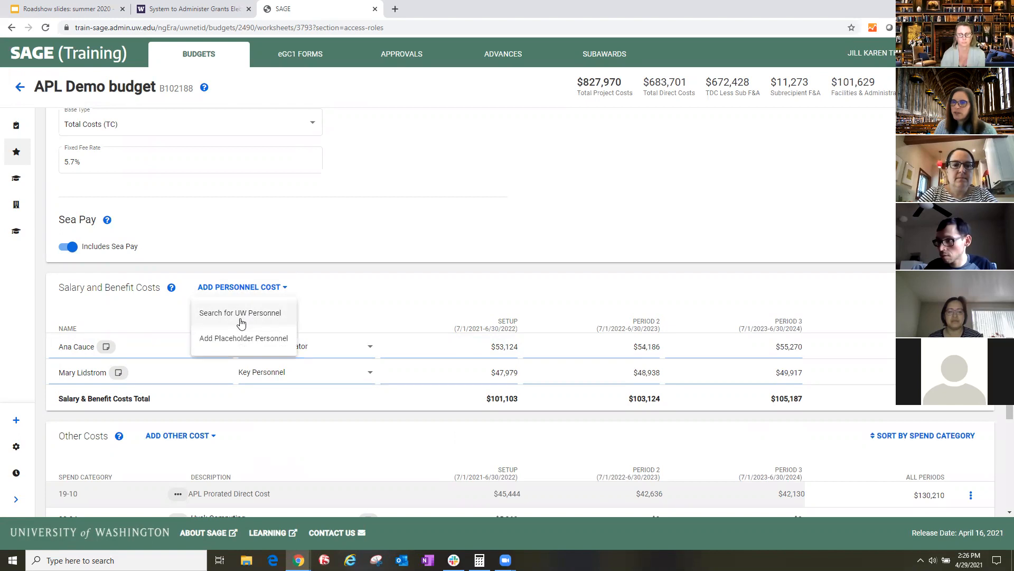
left_click(240, 313)
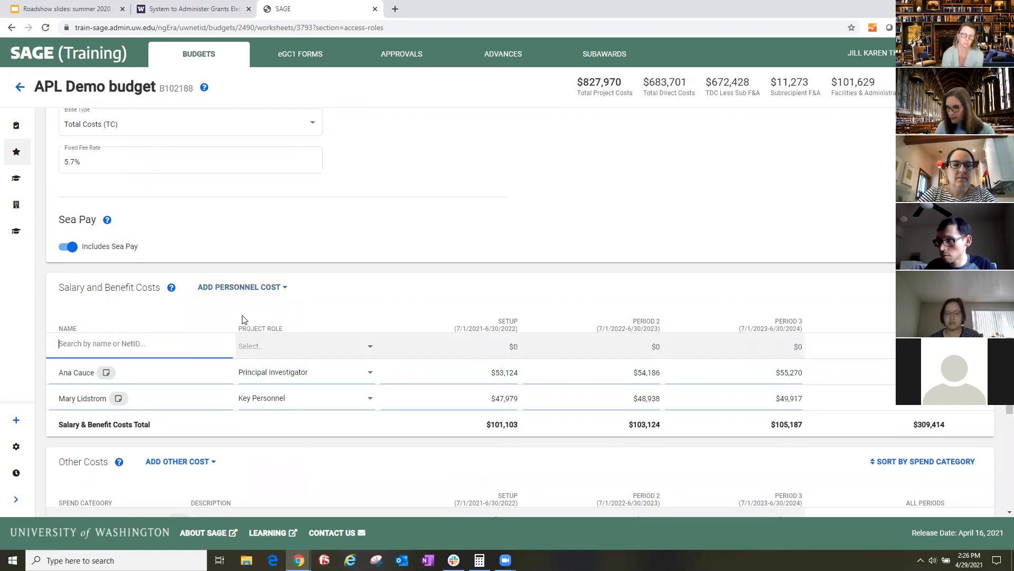
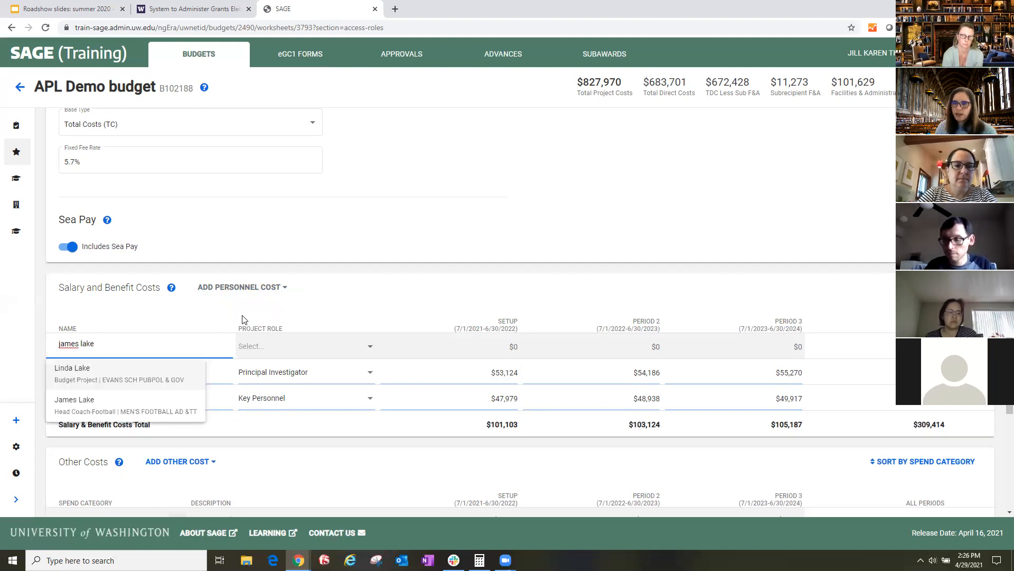
left_click(153, 403)
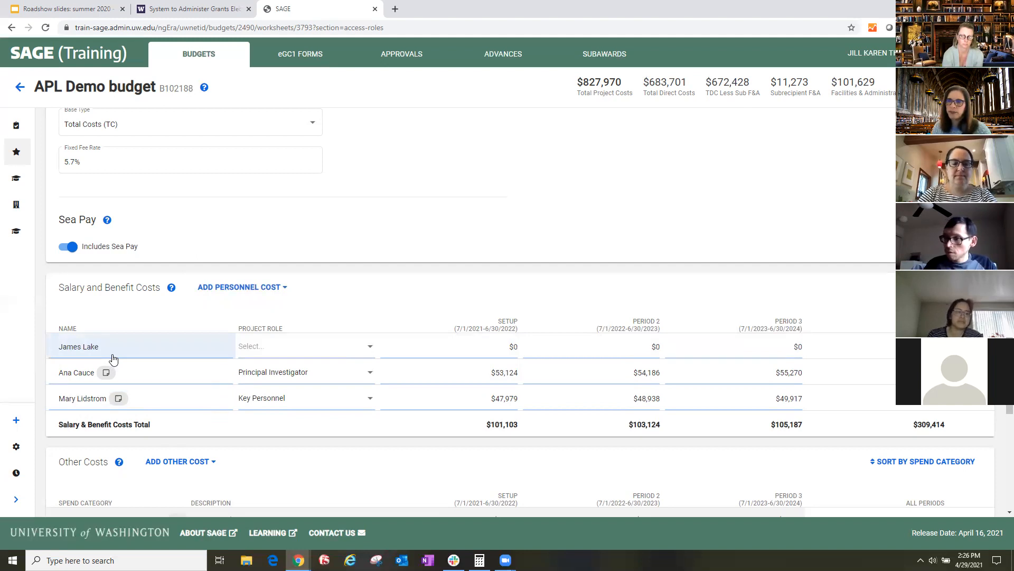
left_click(280, 353)
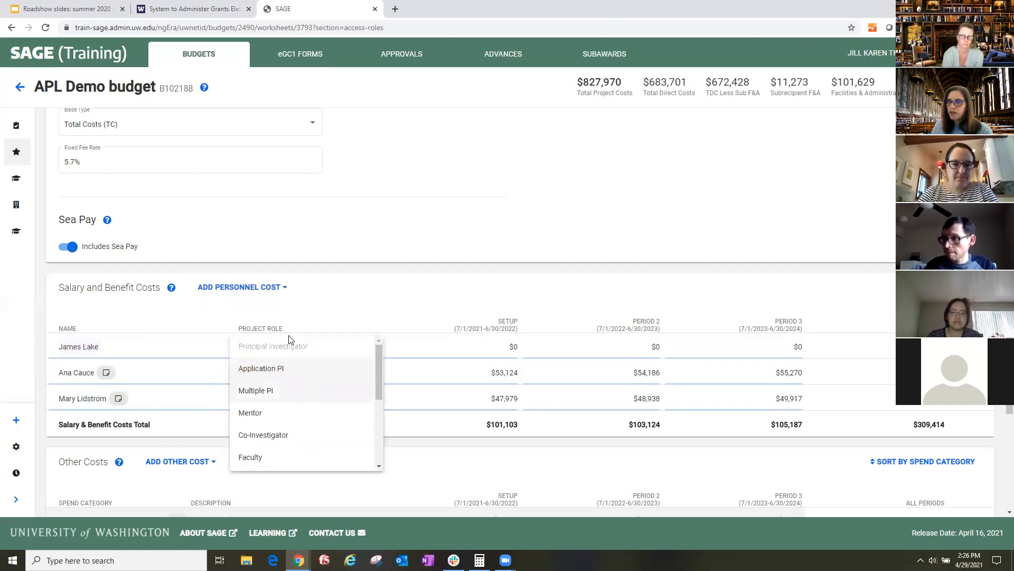
left_click(272, 439)
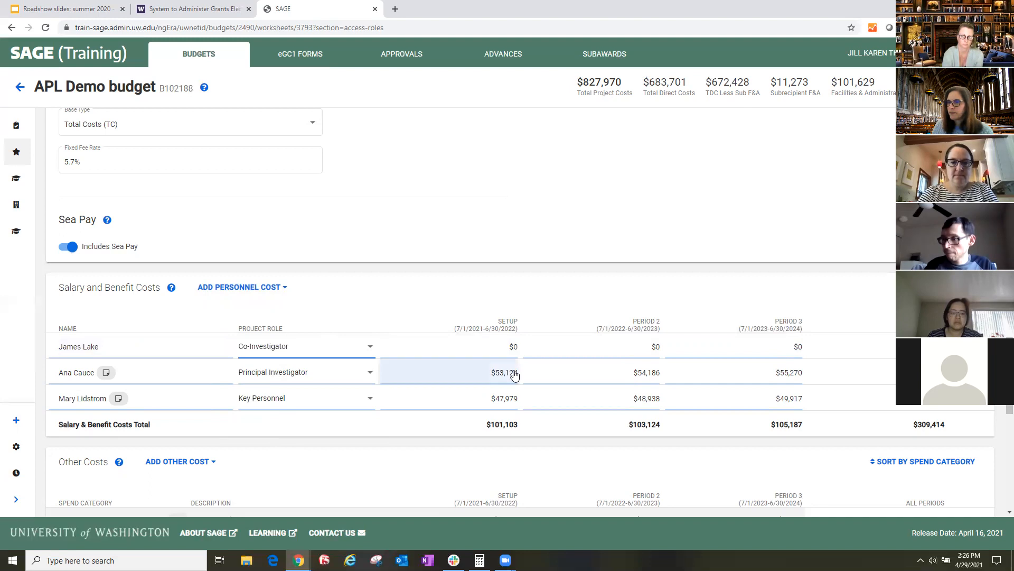
- Open the new Co-Investigator's setup-period salary entry and examine the monthly base salary details
left_click(454, 343)
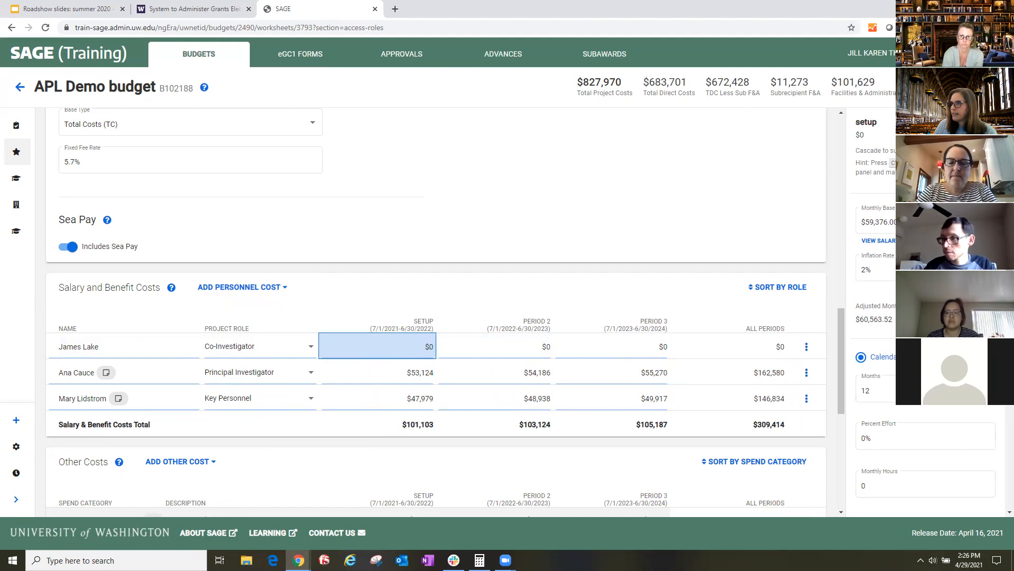
left_click(890, 242)
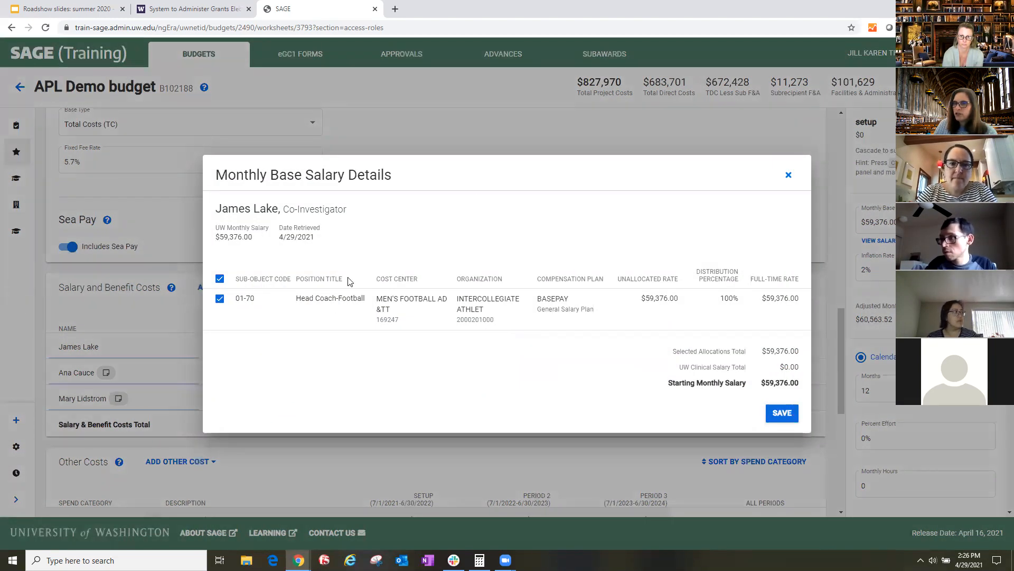
left_click(788, 175)
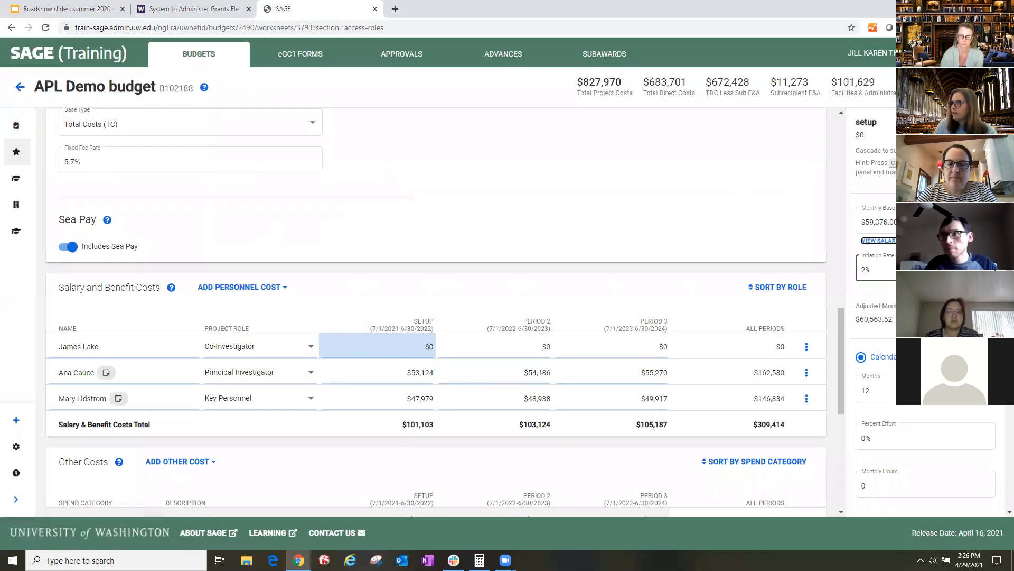
- Set the Co-Investigator's setup-period effort to 25% on the calendar-month basis, keeping the inflation rate and months as they are
key("Tab")
scroll(895, 258, "down", 2)
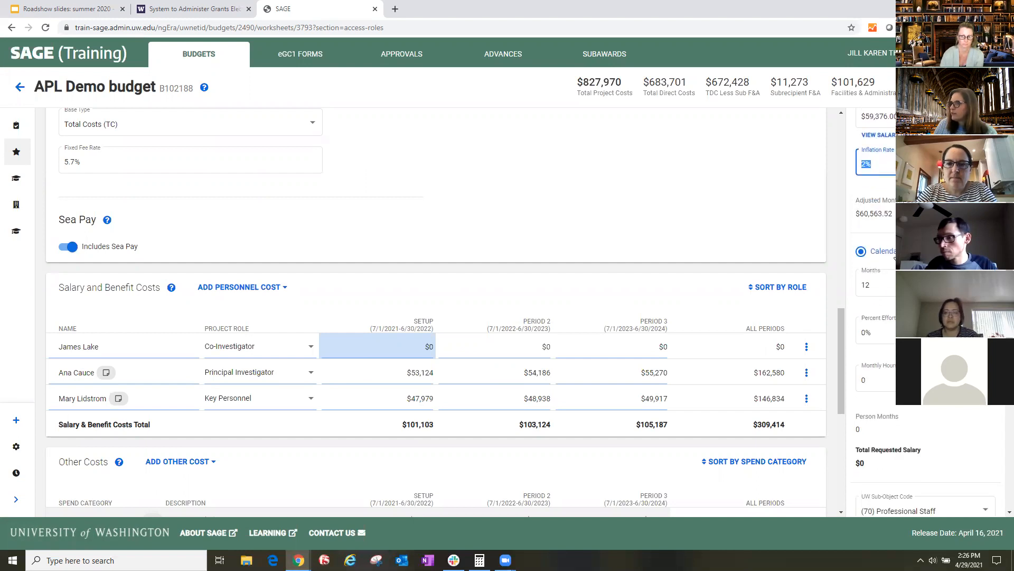
left_click(925, 252)
left_click(861, 252)
key("Tab")
key("Tab")
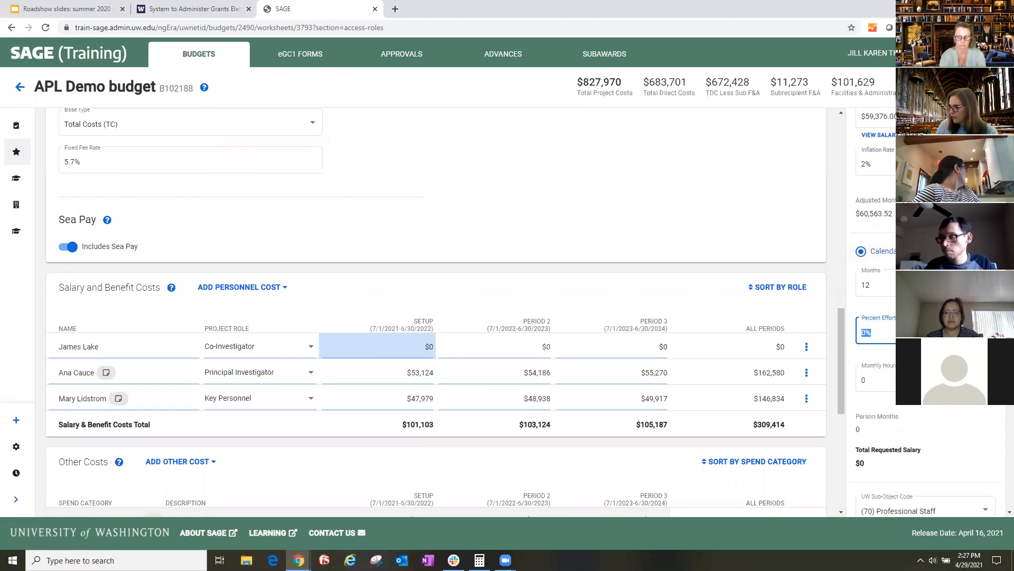
type("25")
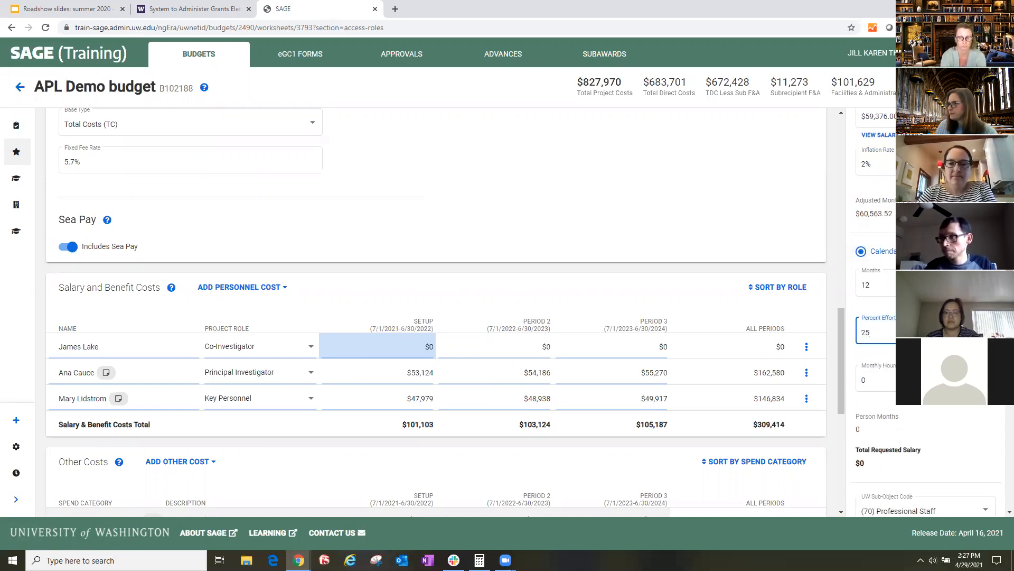
key("Tab")
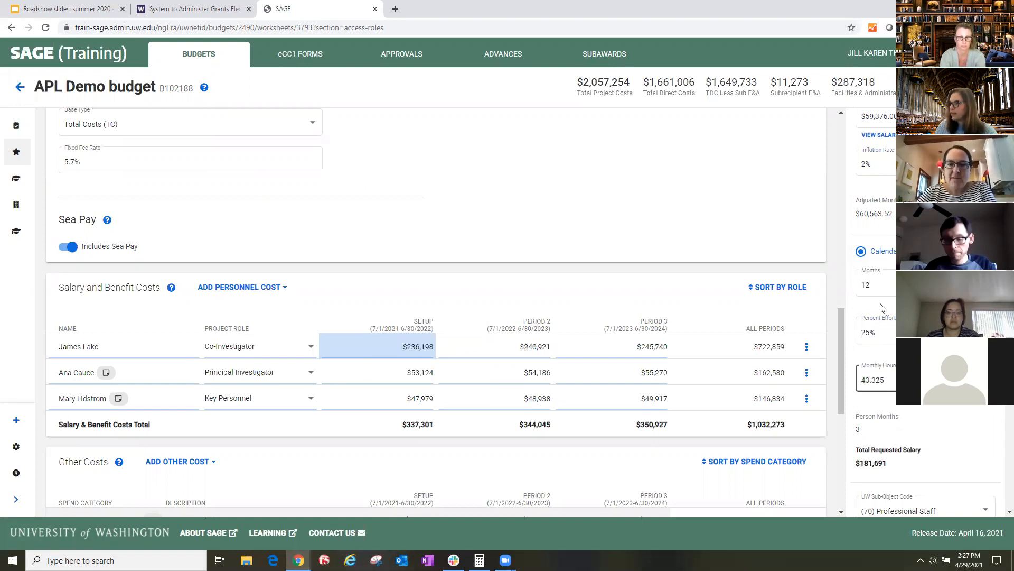
- Change the UW sub-object code of the Co-Investigator's setup-period salary to the instructional code (10)
scroll(924, 317, "down", 4)
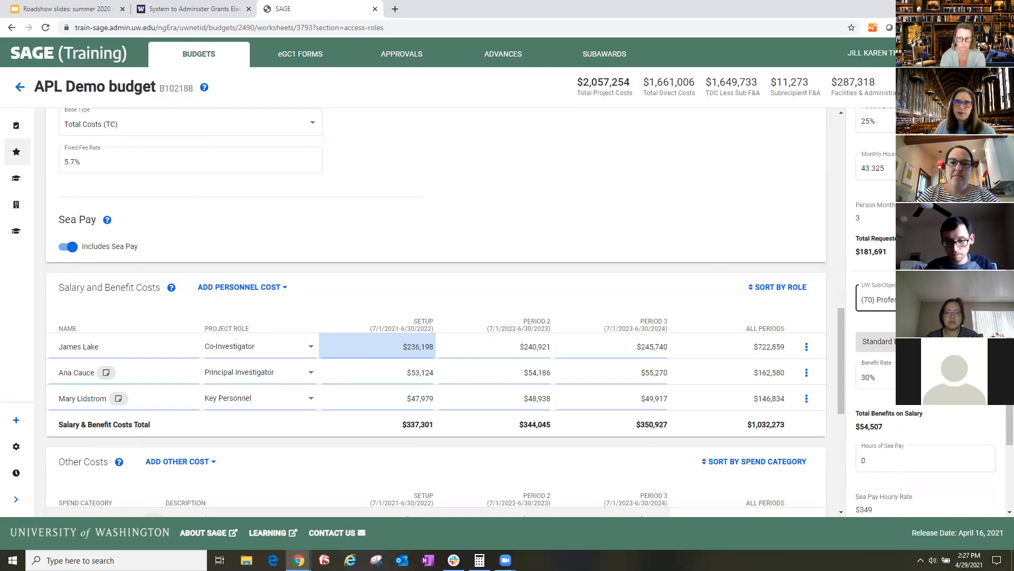
left_click(885, 300)
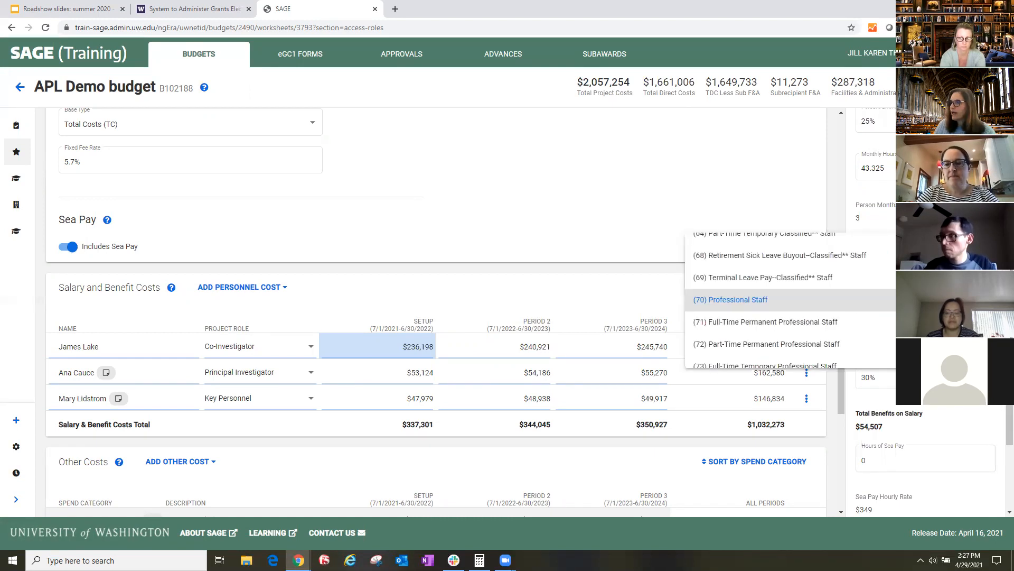
scroll(729, 291, "up", 2)
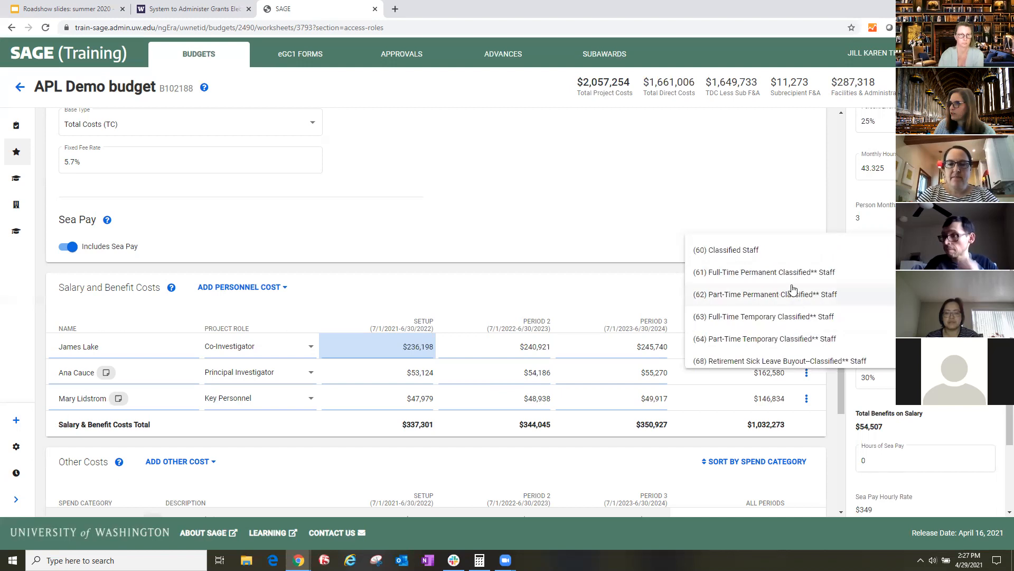
scroll(753, 287, "up", 10)
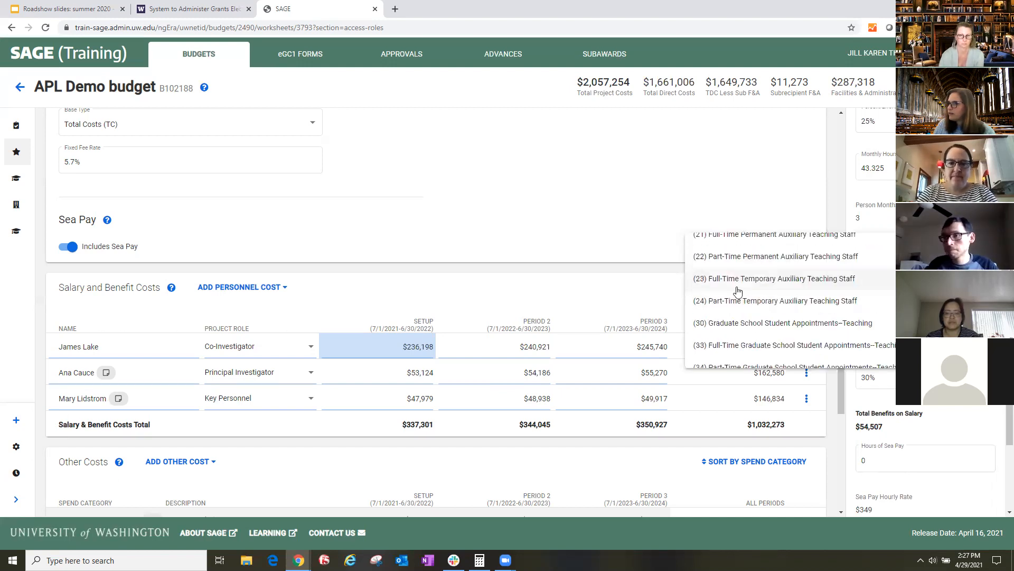
left_click(748, 265)
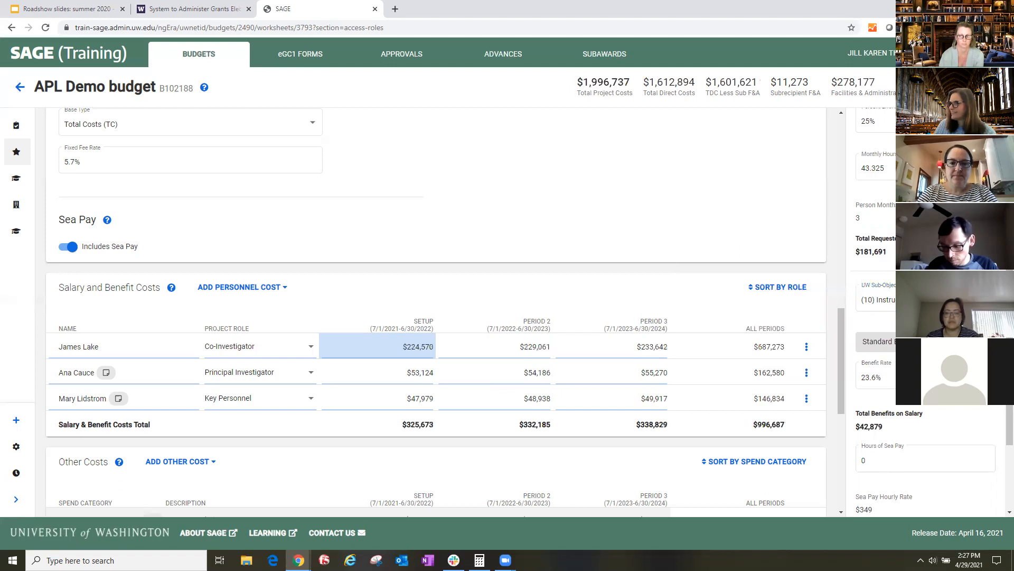
- Switch the Co-Investigator's benefits from the standard rate to the APL benefit and leave rates
scroll(924, 311, "down", 1)
left_click(887, 328)
left_click(876, 295)
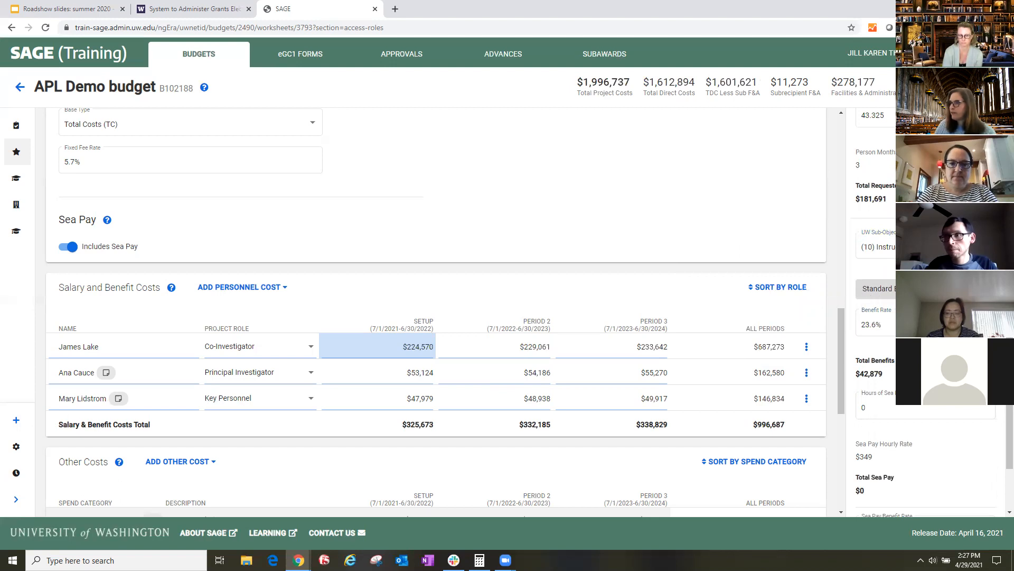
left_click(953, 289)
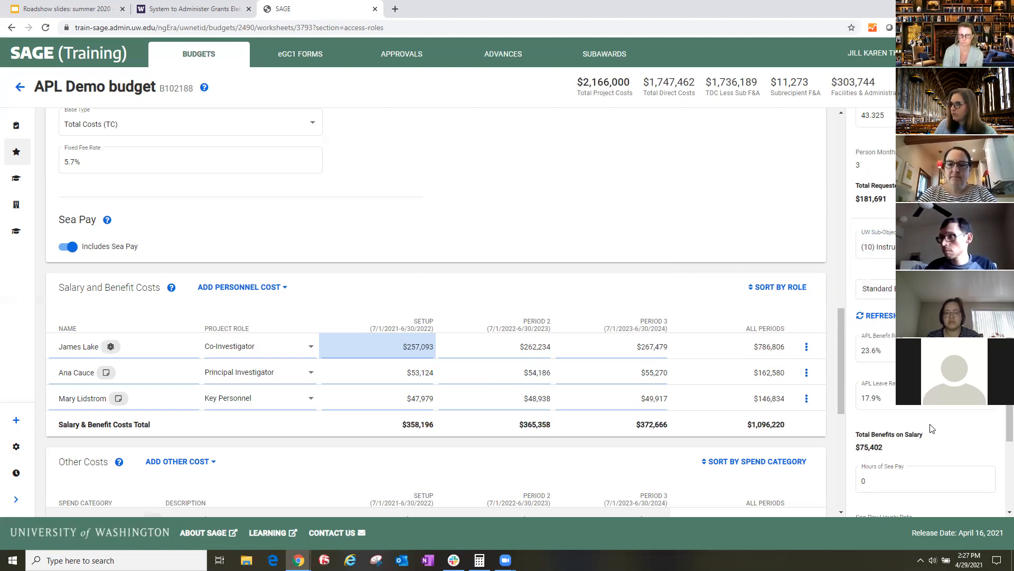
- Enter 100 hours of Sea Pay for the Co-Investigator, check the Sea Pay hourly and benefit rates, and close the salary entry
scroll(898, 433, "down", 3)
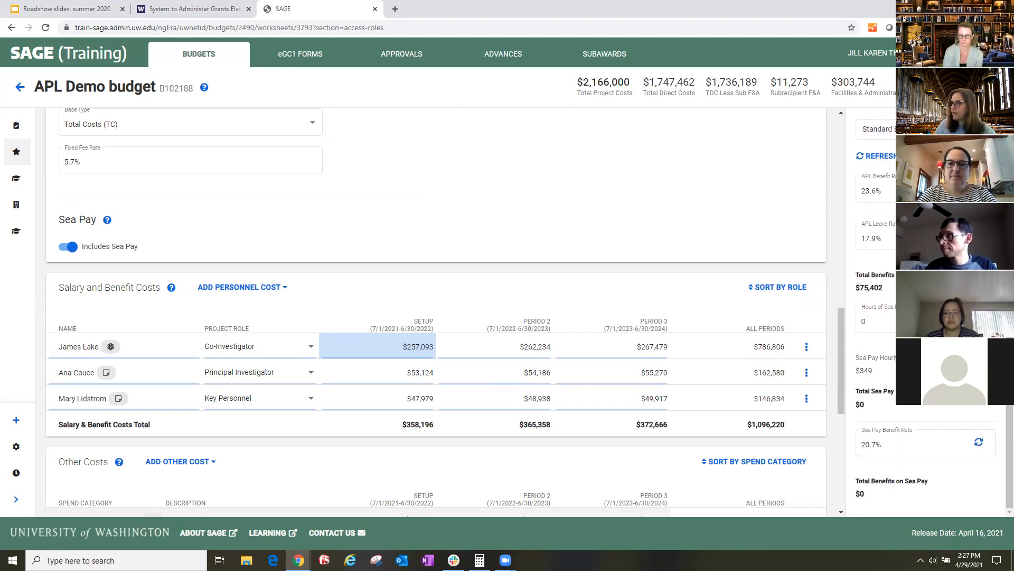
left_click_drag(880, 296, 850, 295)
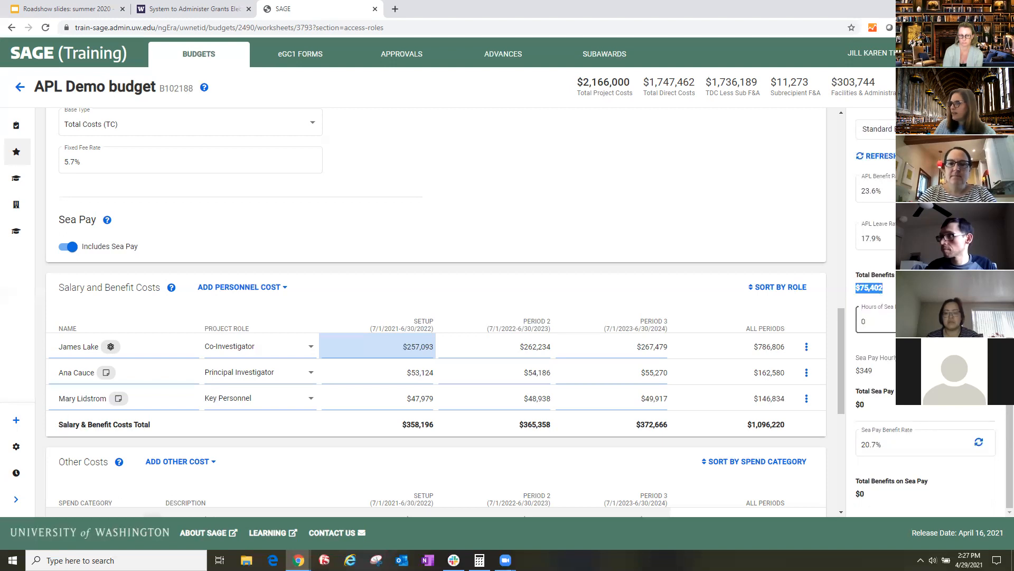
key("Tab")
type("100")
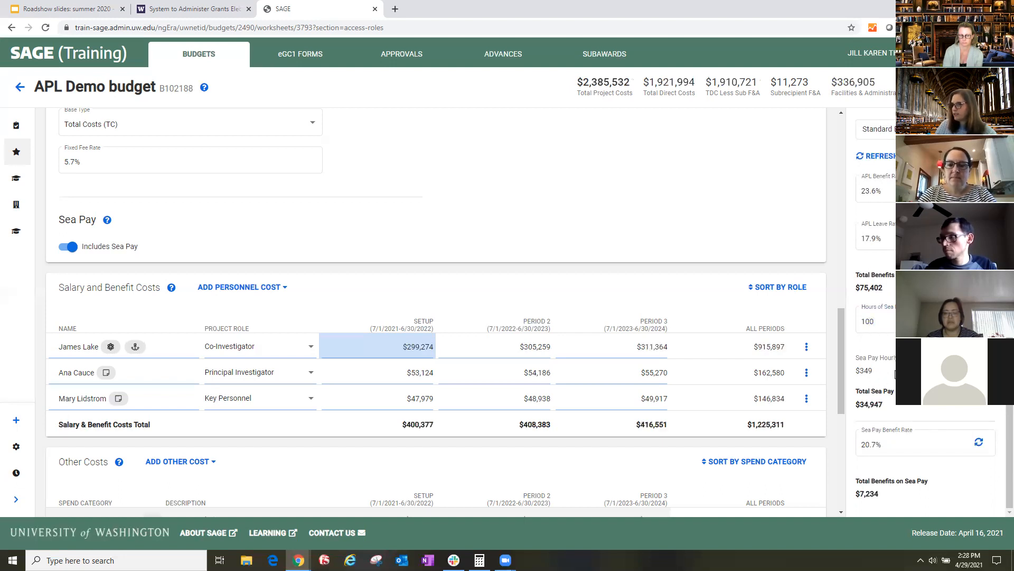
left_click_drag(870, 373, 862, 373)
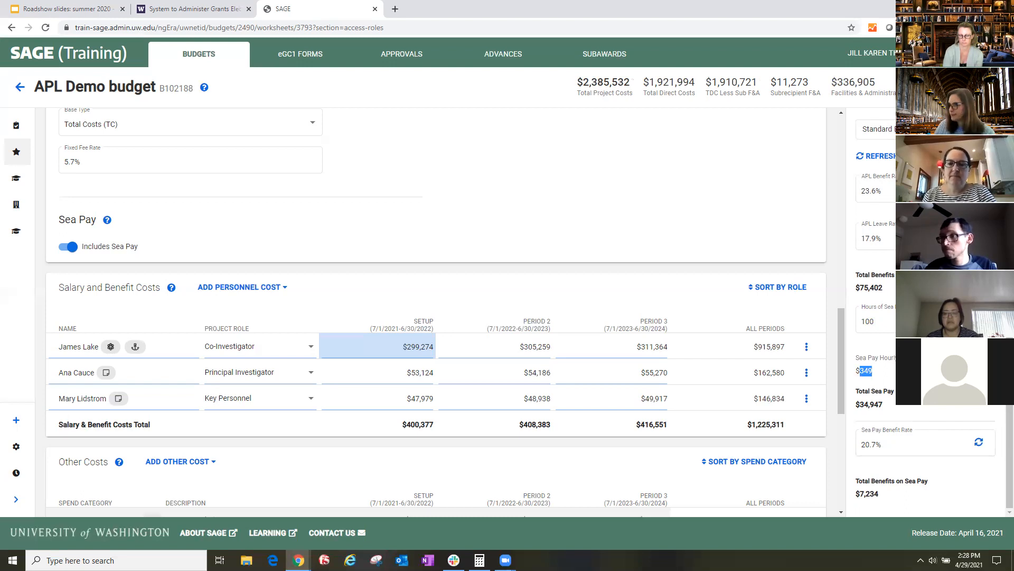
left_click(915, 449)
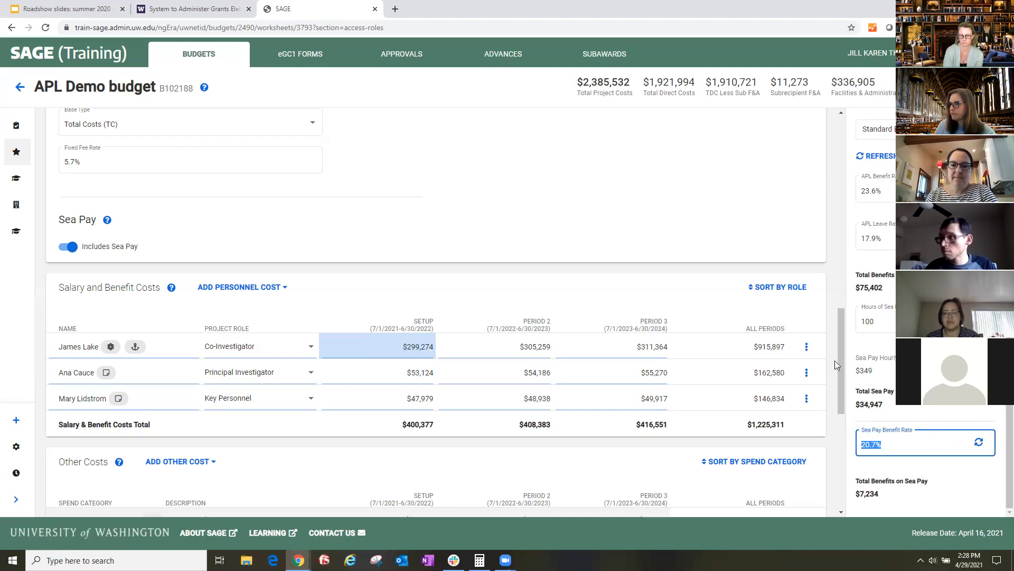
left_click(649, 289)
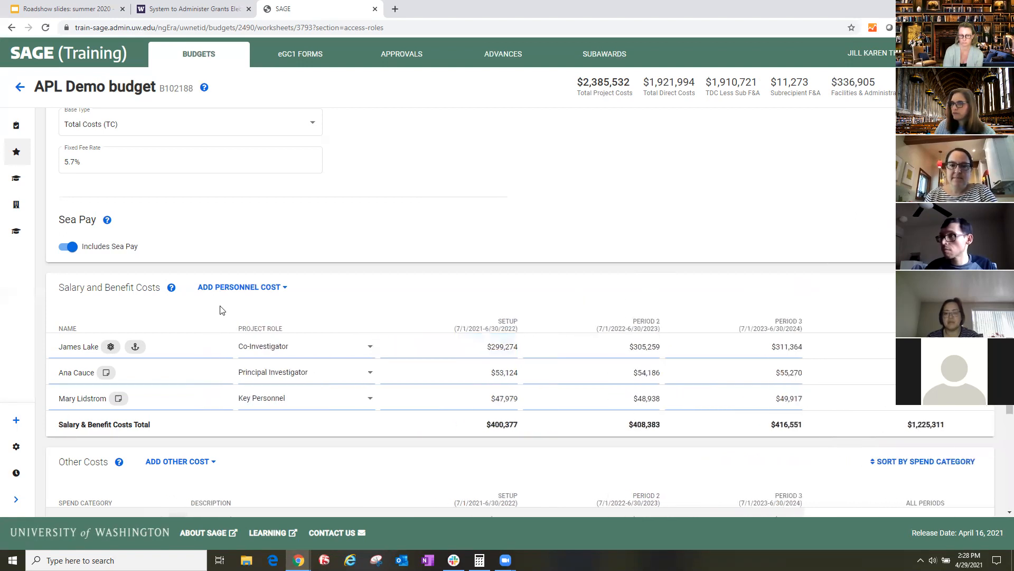
- Add a placeholder person to Salary and Benefit Costs and replace the TBD name with the person's first and last name
left_click(251, 290)
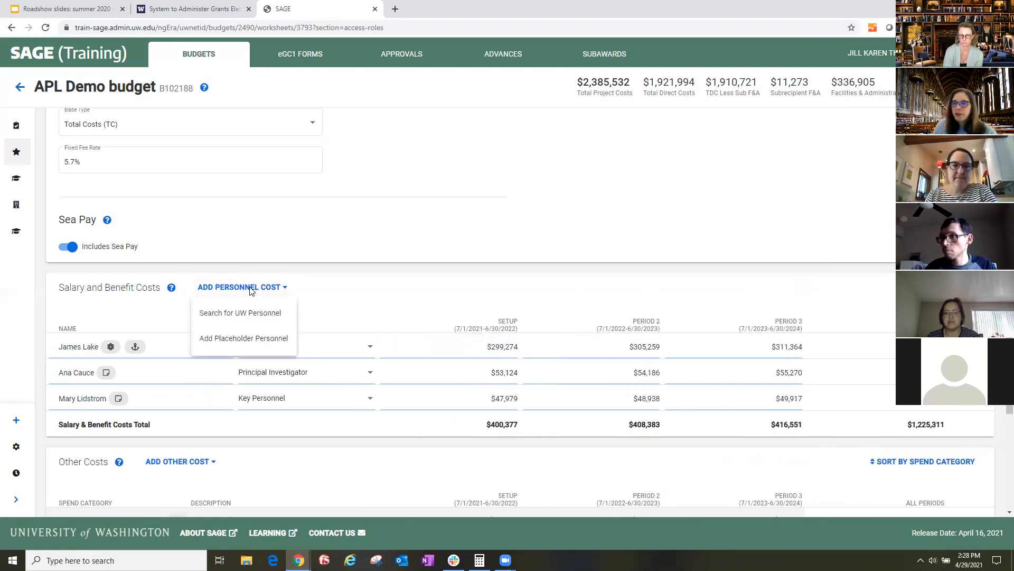
left_click(222, 342)
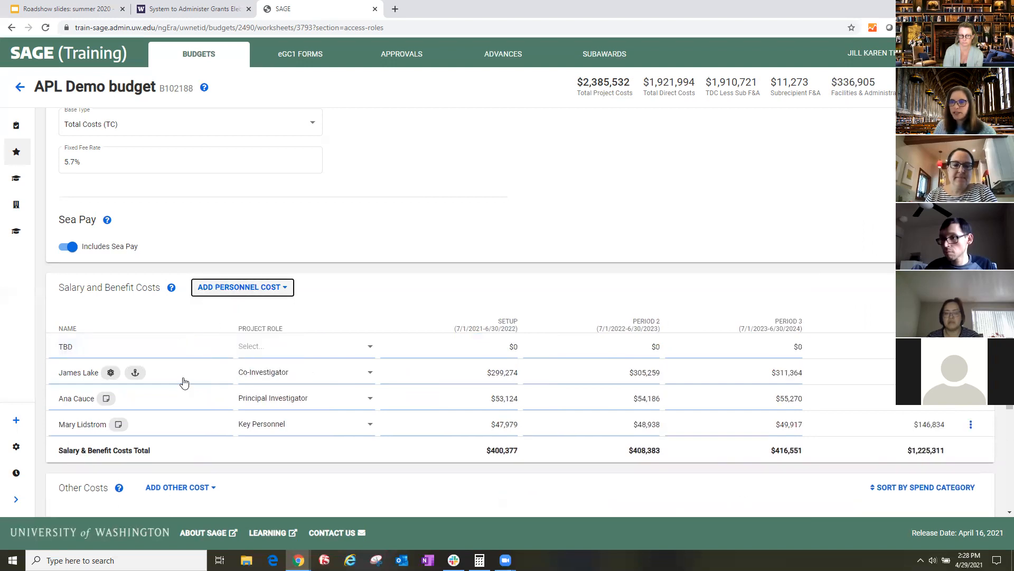
left_click(87, 352)
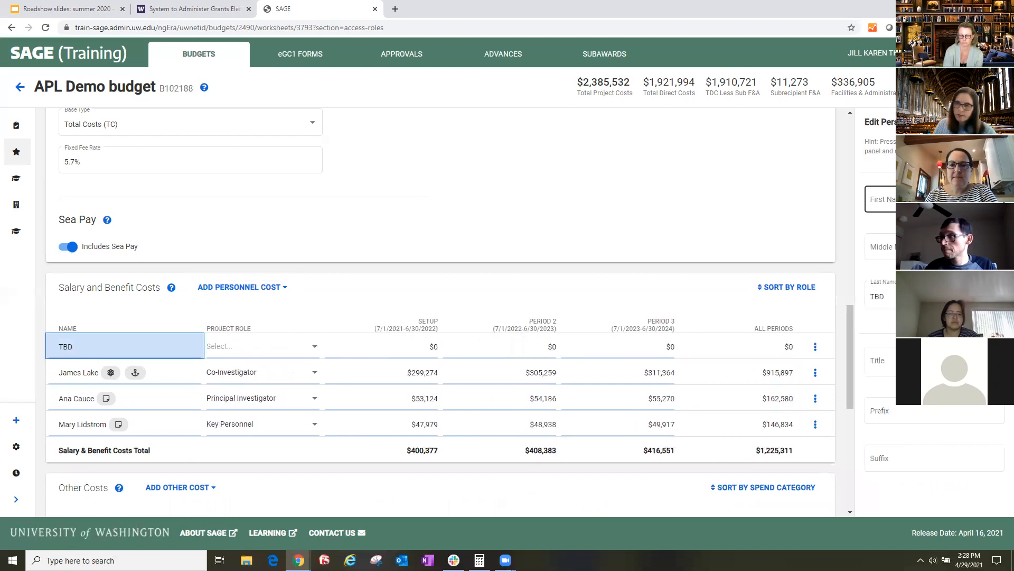
left_click(934, 199)
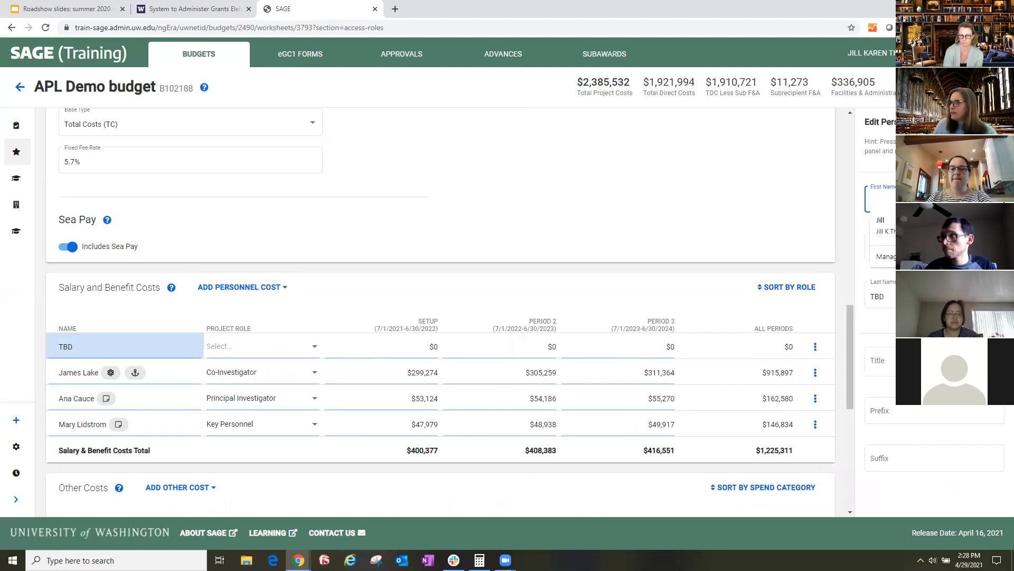
type("jam")
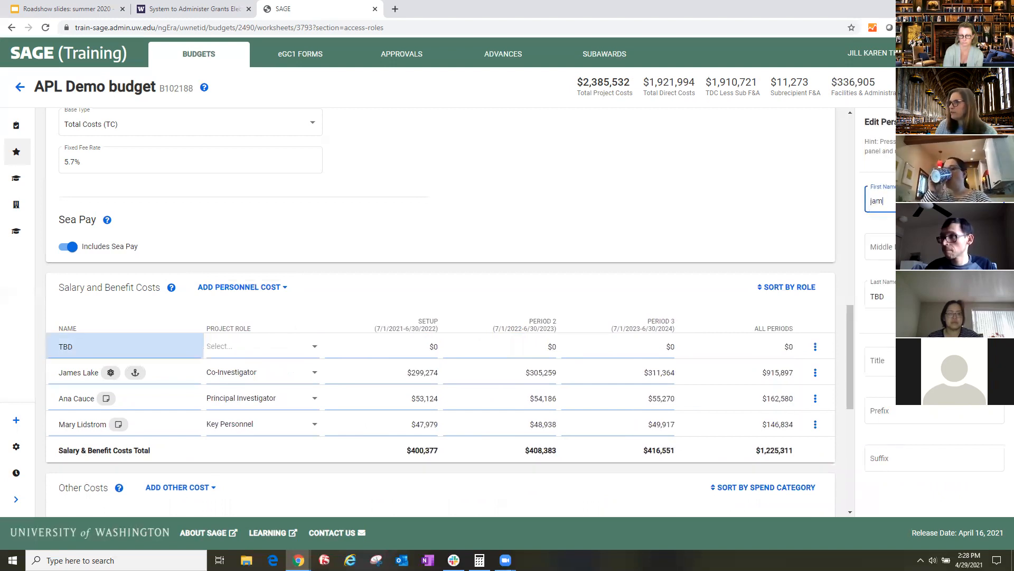
type("ne")
key("Tab")
key("Tab")
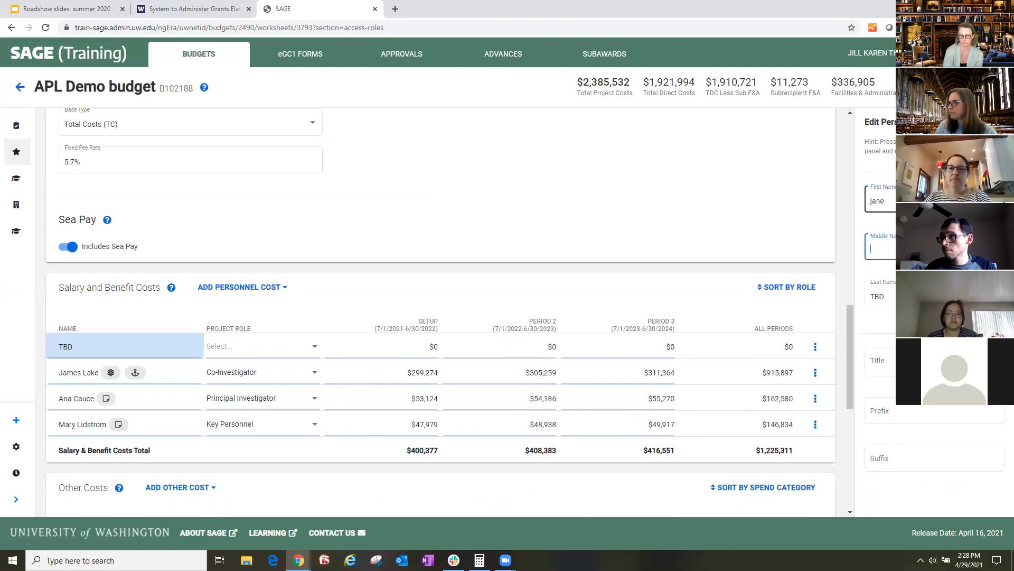
type("do")
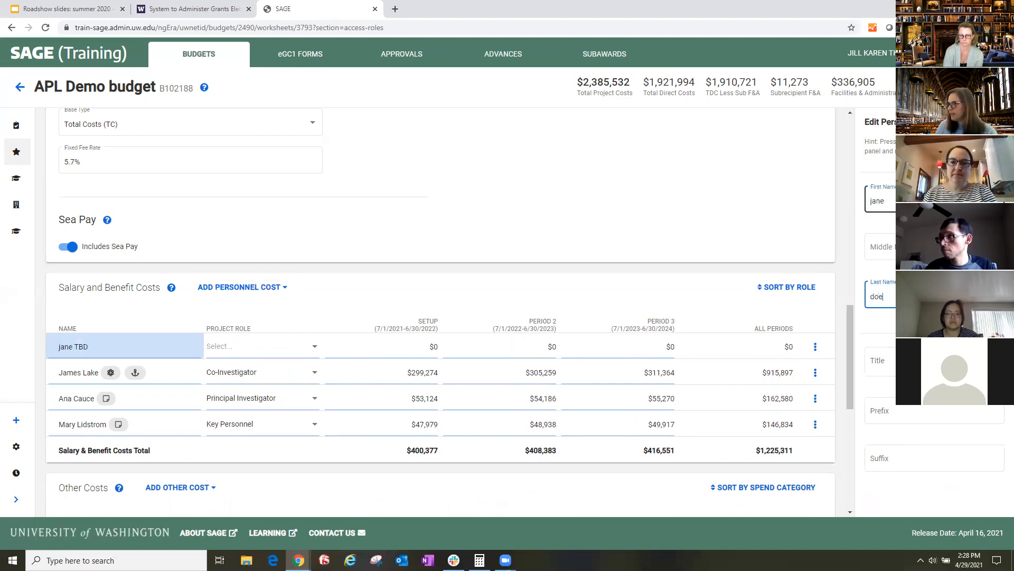
type("e")
key("Tab")
key("Tab")
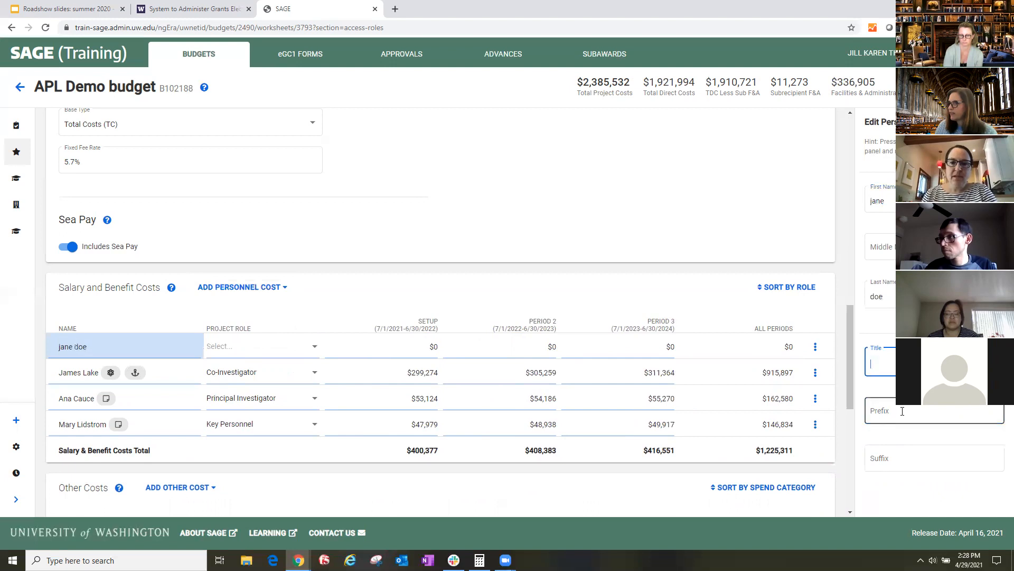
- Examine the Co-Investigator's title, prefix and suffix in the personnel details without changing them
left_click(66, 378)
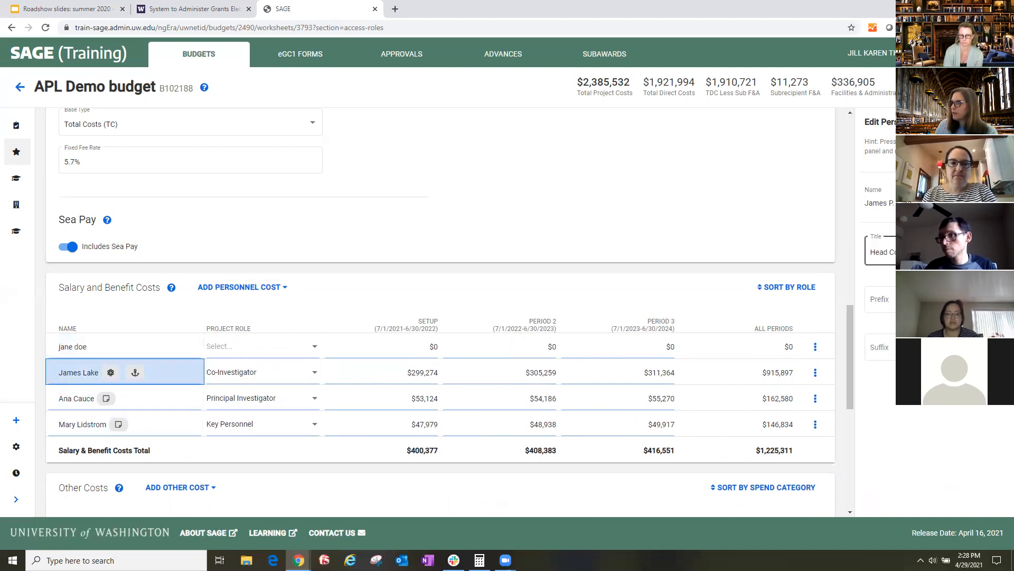
key("Tab")
key("Tab")
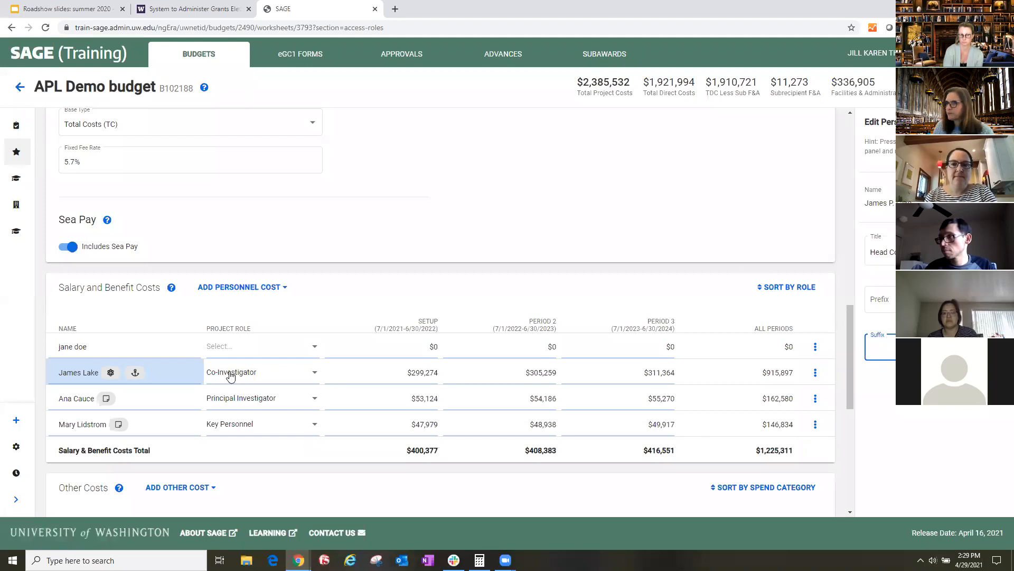
key("Escape")
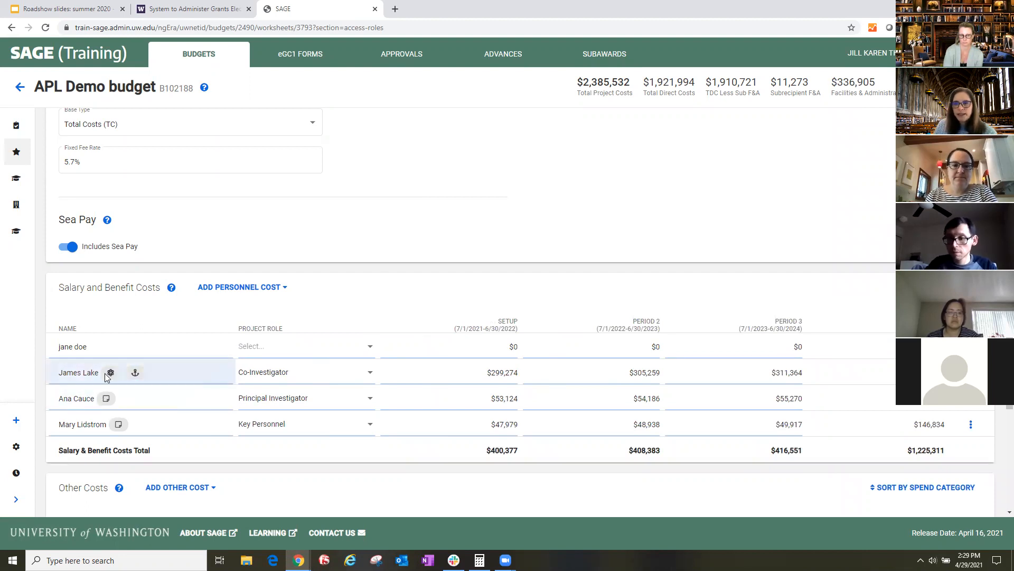
- Add the note "getting sea pay" to the Co-Investigator's personnel row, save it and preview it
mouse_move(111, 375)
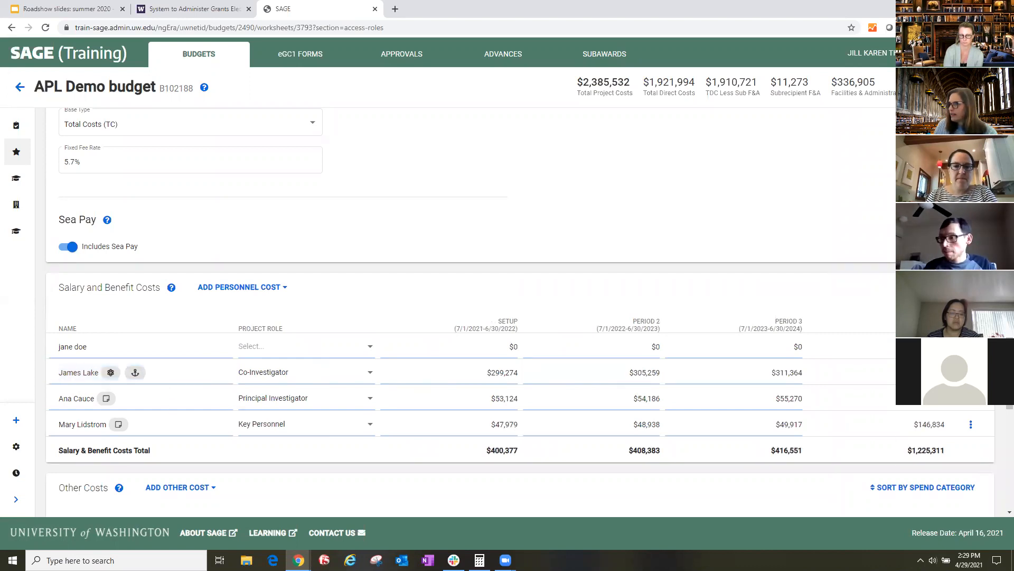
left_click(971, 372)
left_click(930, 448)
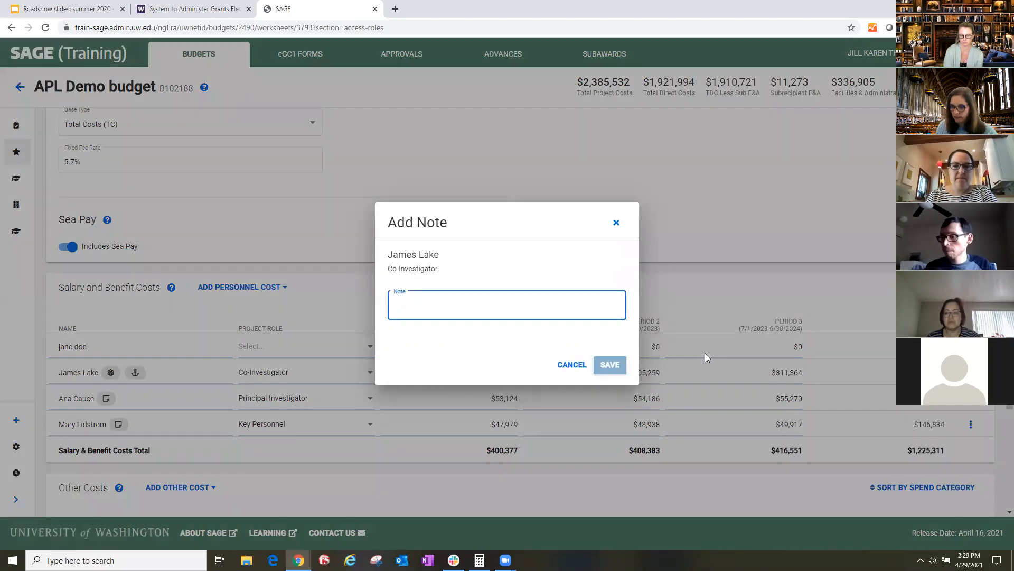
type("g")
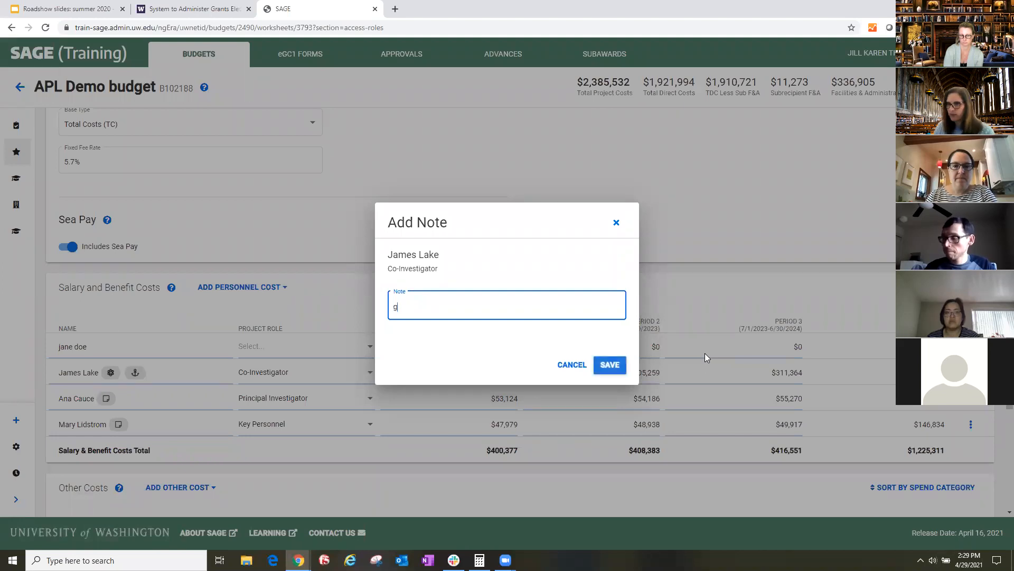
type("ett")
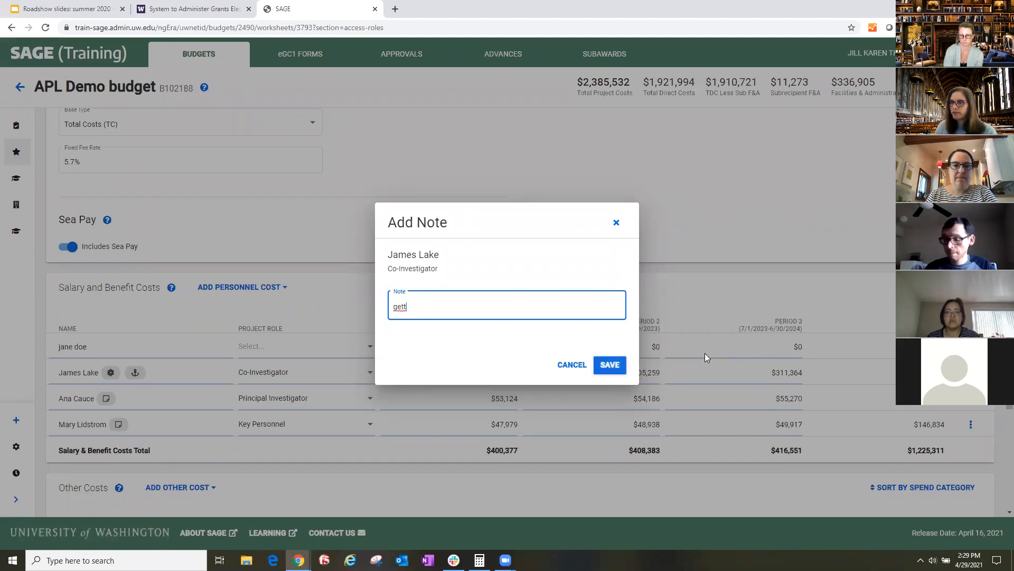
type("in sea pay")
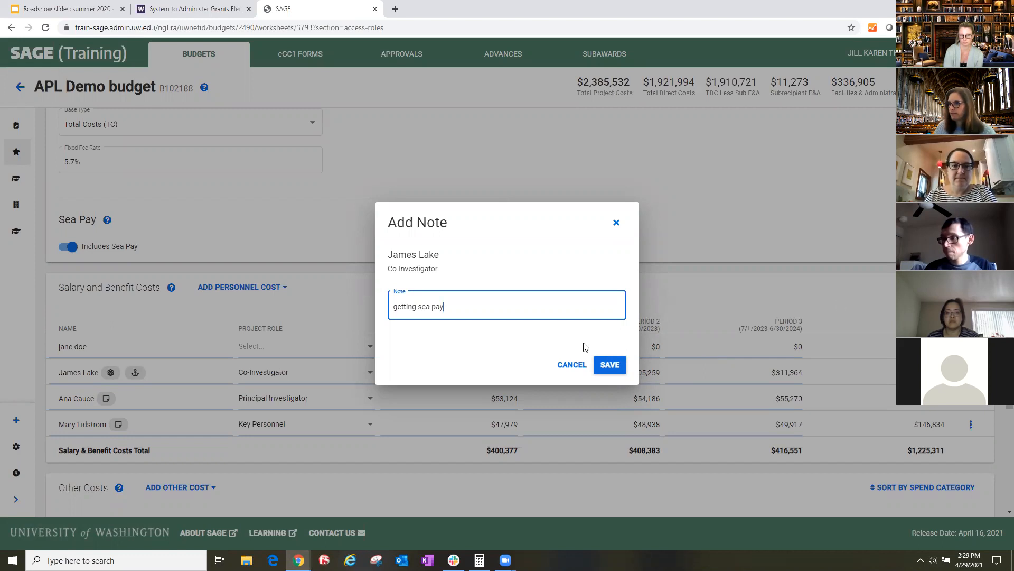
left_click(608, 364)
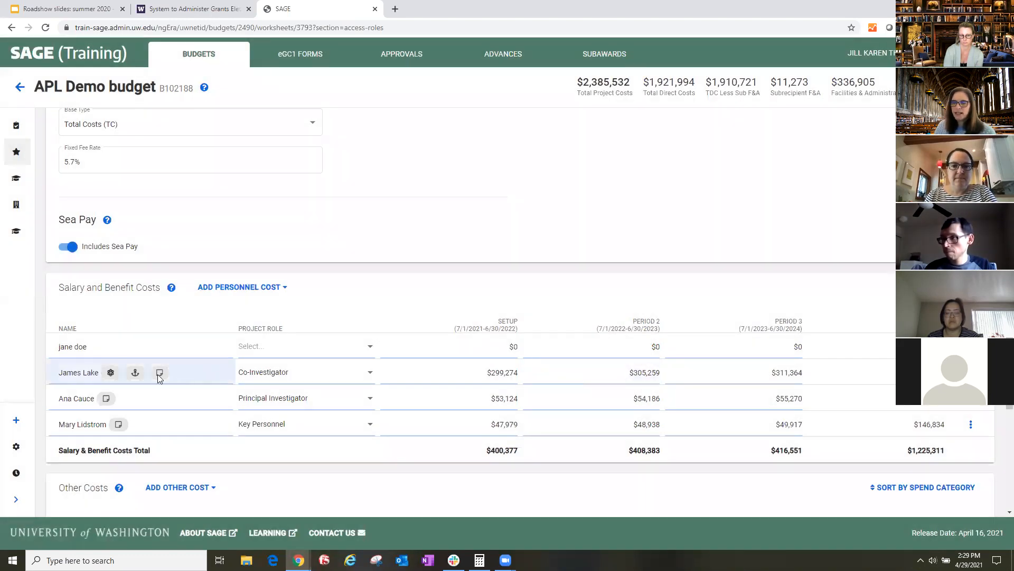
mouse_move(162, 376)
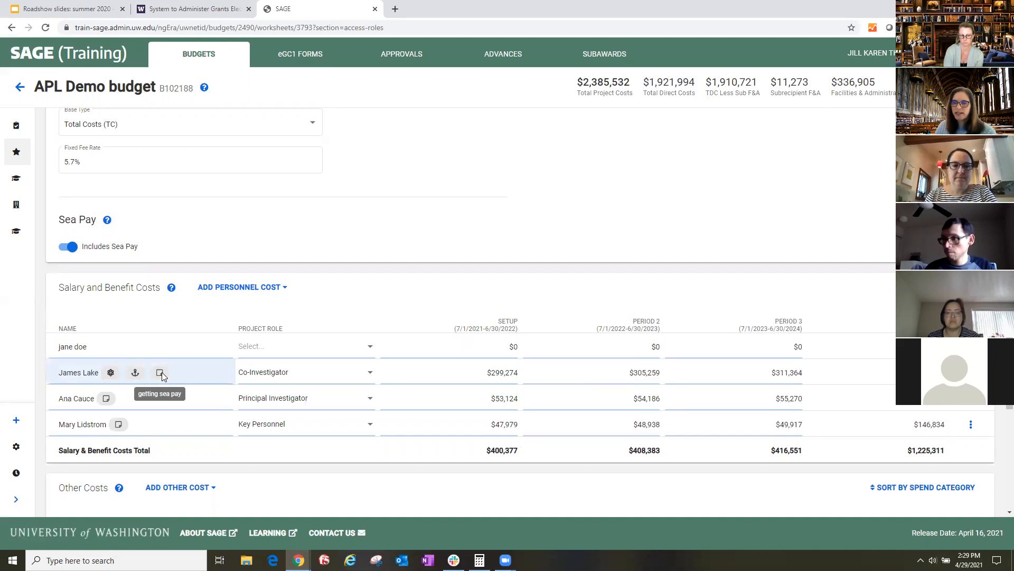
- Add a Service Contracts cost under Other Costs with spend category 02-04 Medical and the description "misc"
scroll(276, 412, "down", 3)
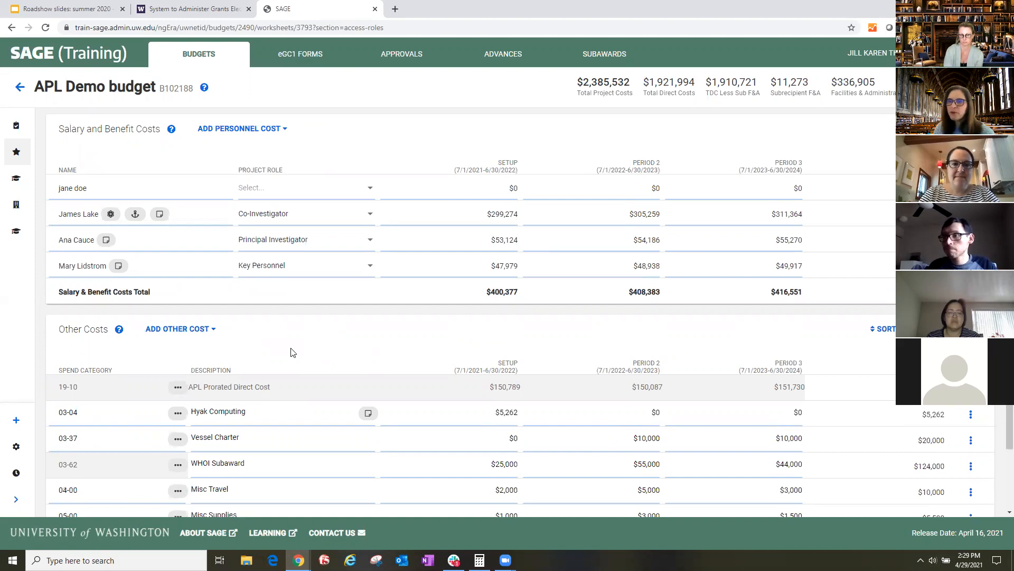
scroll(298, 346, "down", 3)
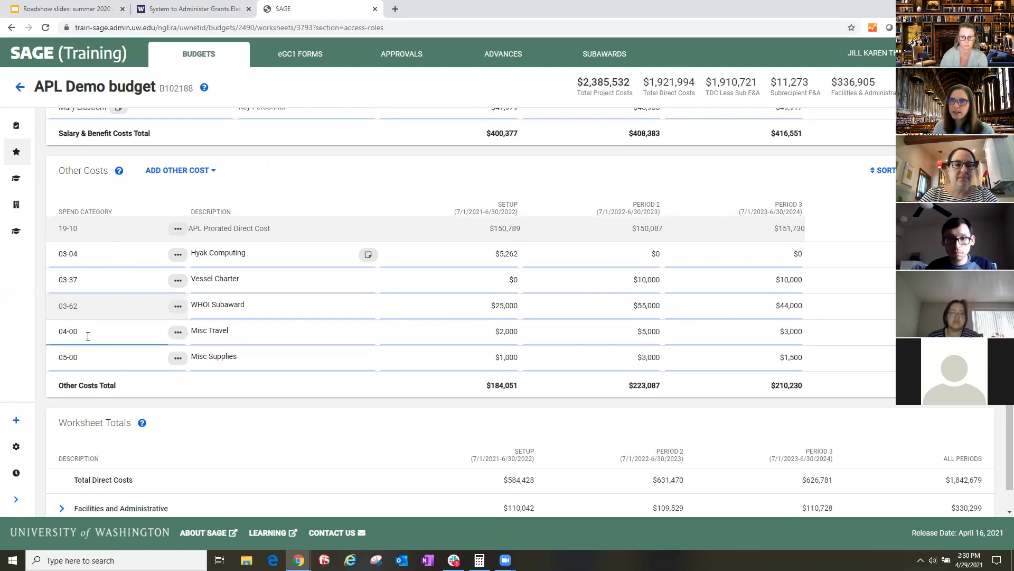
left_click(175, 170)
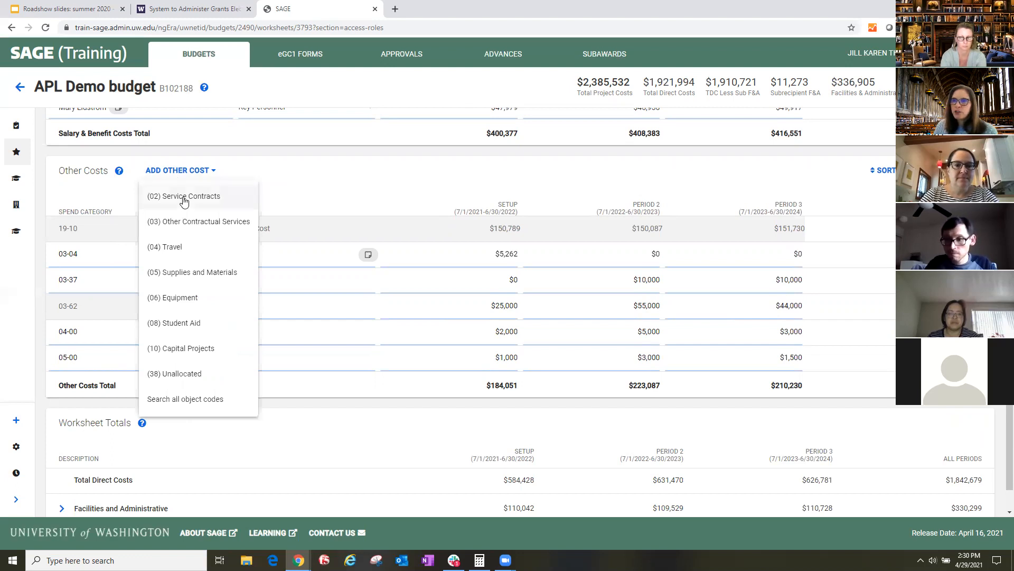
left_click(183, 200)
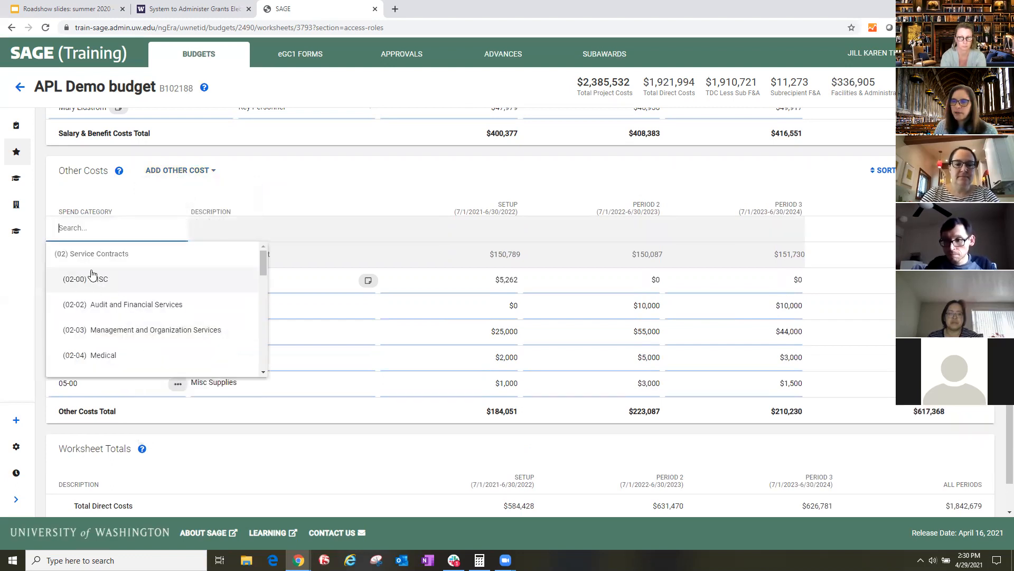
left_click(100, 363)
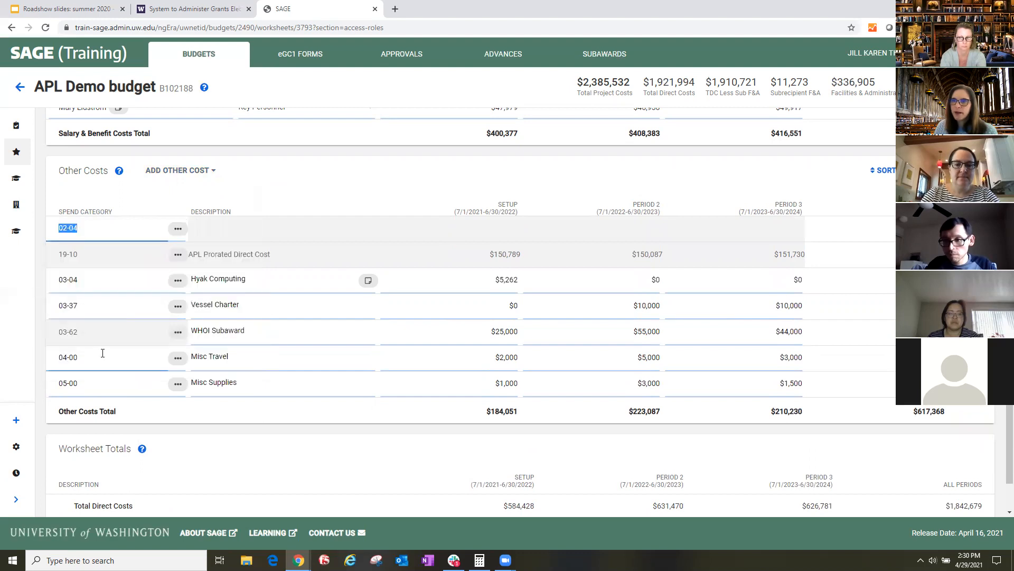
left_click(292, 235)
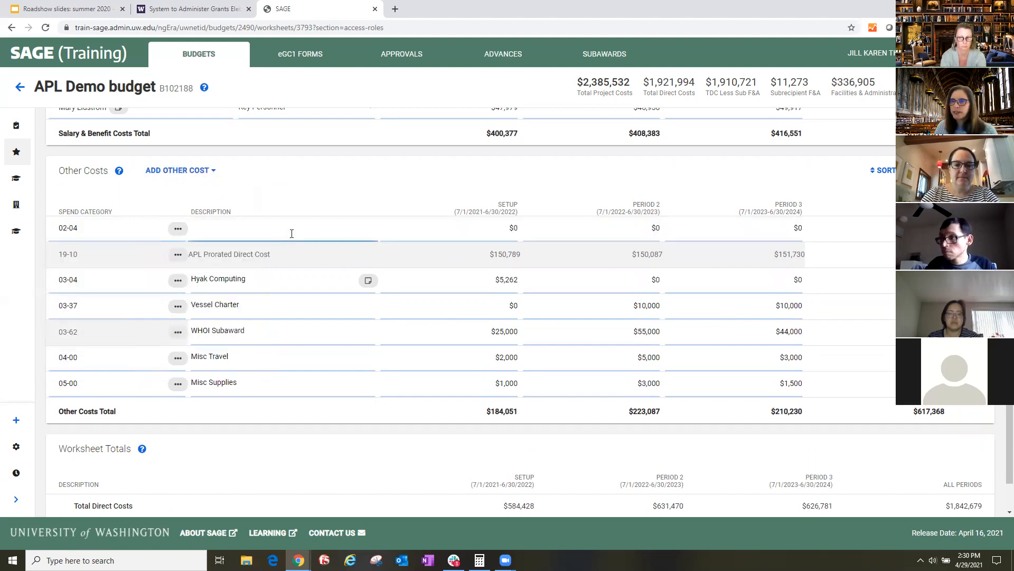
type("mic")
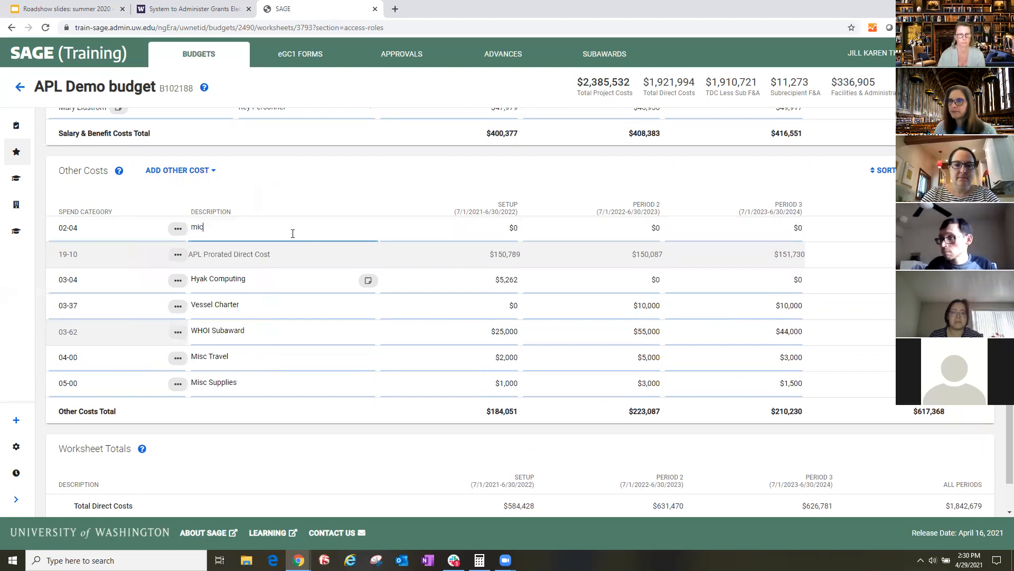
key("BackSpace")
type("sc")
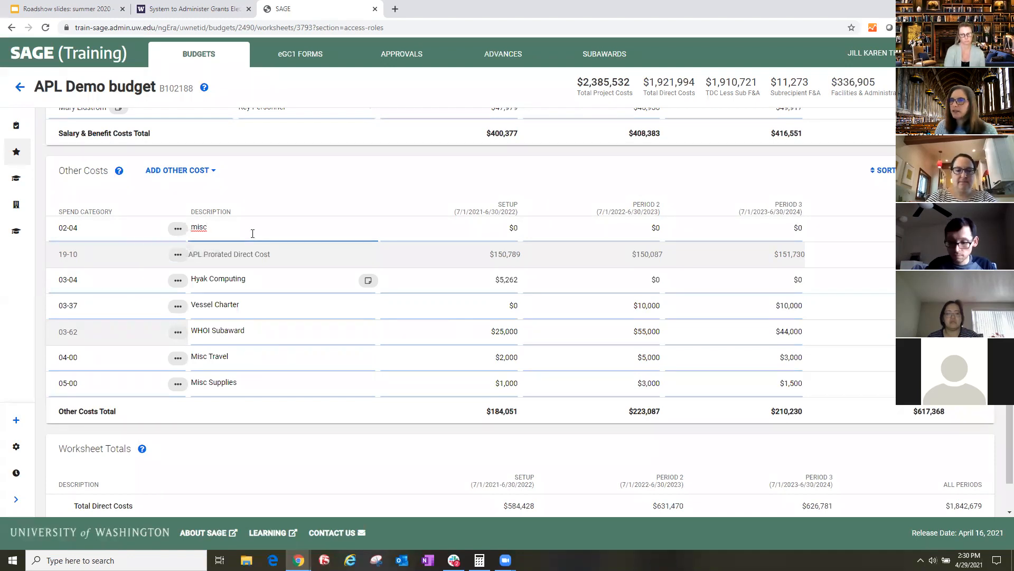
- Enter $2,000 as the setup-period amount of the misc cost so it cascades to Periods 2 and 3
left_click(482, 229)
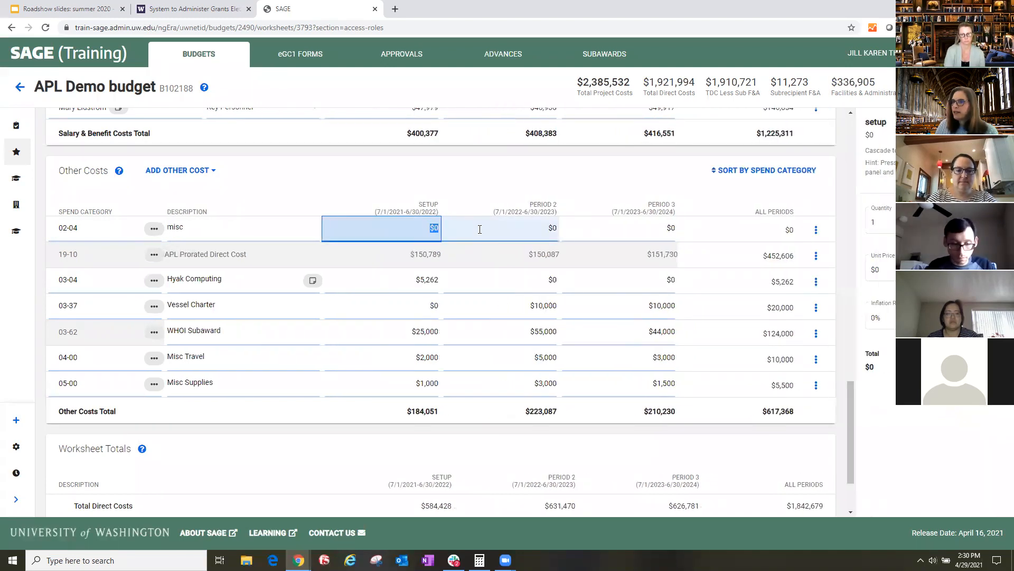
left_click(395, 229)
left_click_drag(423, 230, 436, 230)
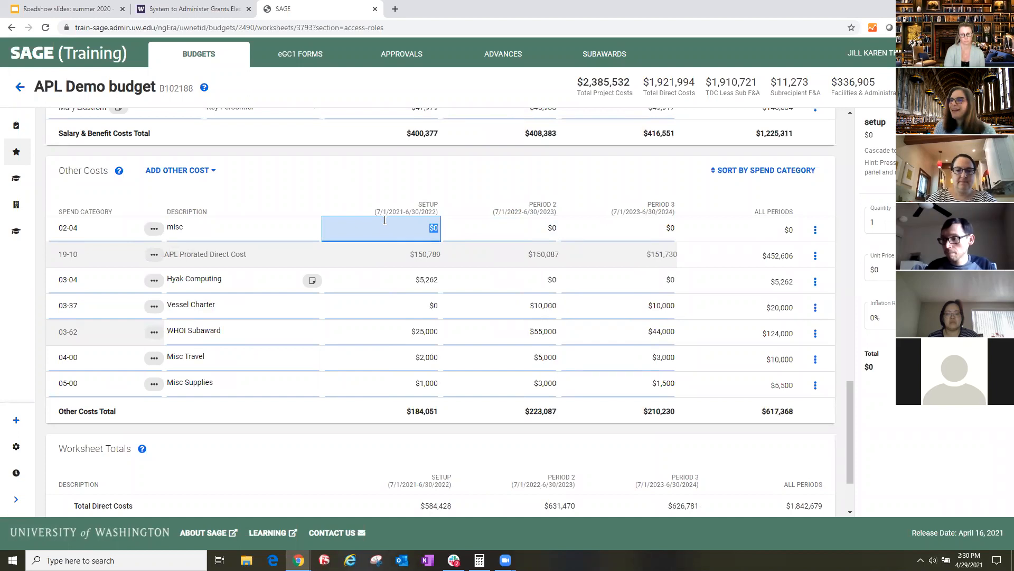
type("2000")
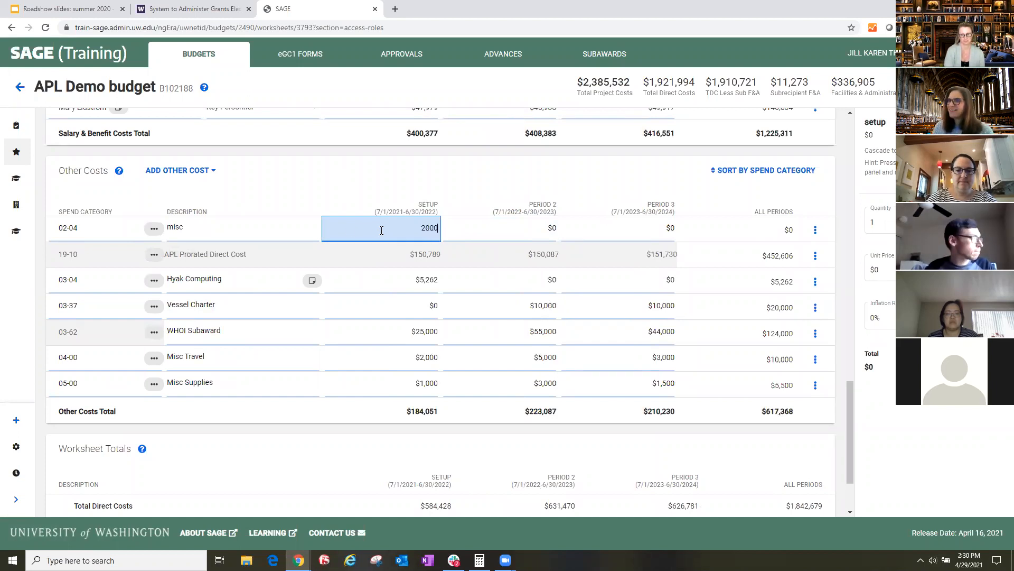
key("Tab")
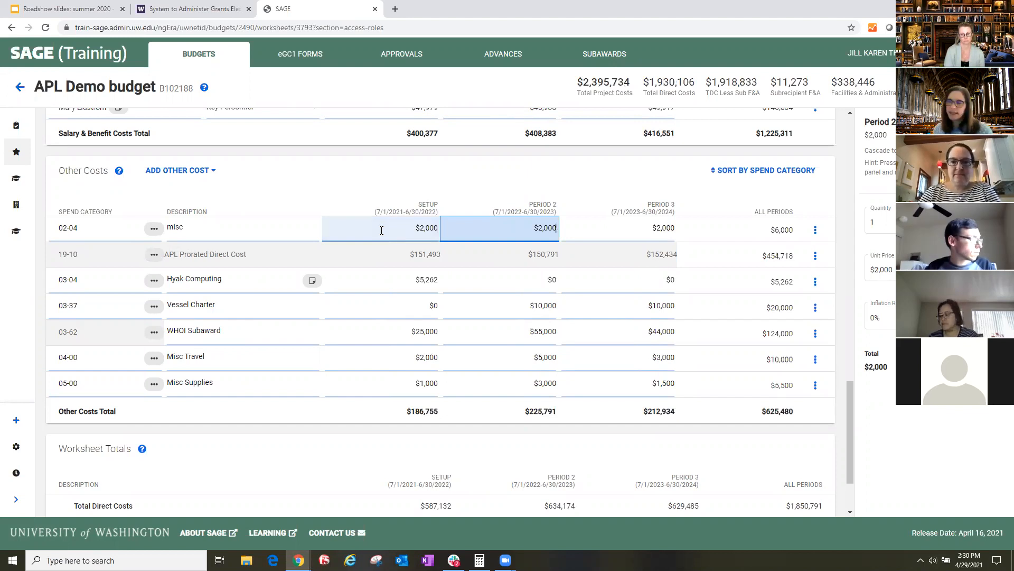
key("Tab")
- Set the misc cost's inflation rate to 10% from the setup period and review its amounts in all three periods
left_click(422, 226)
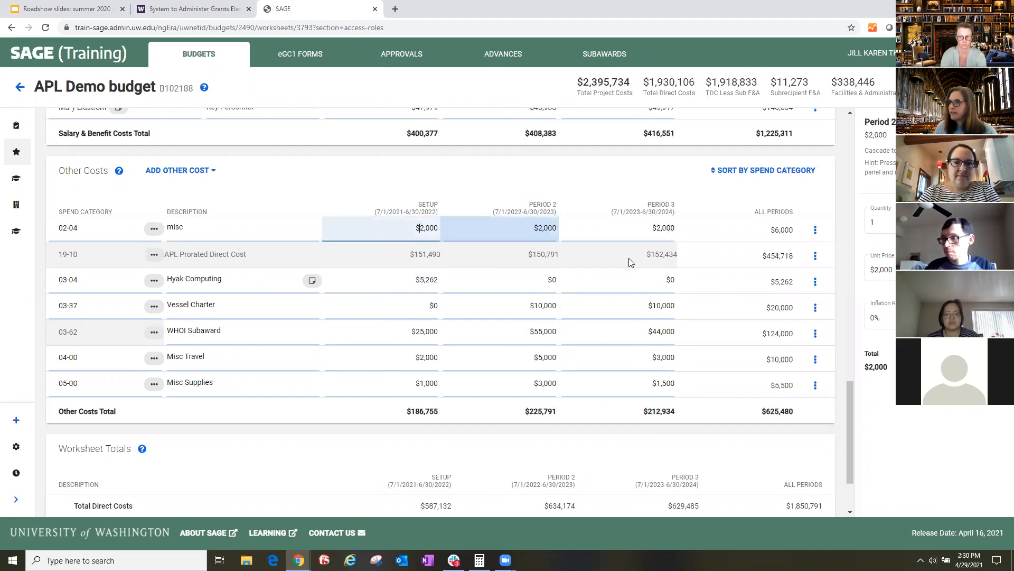
left_click(898, 317)
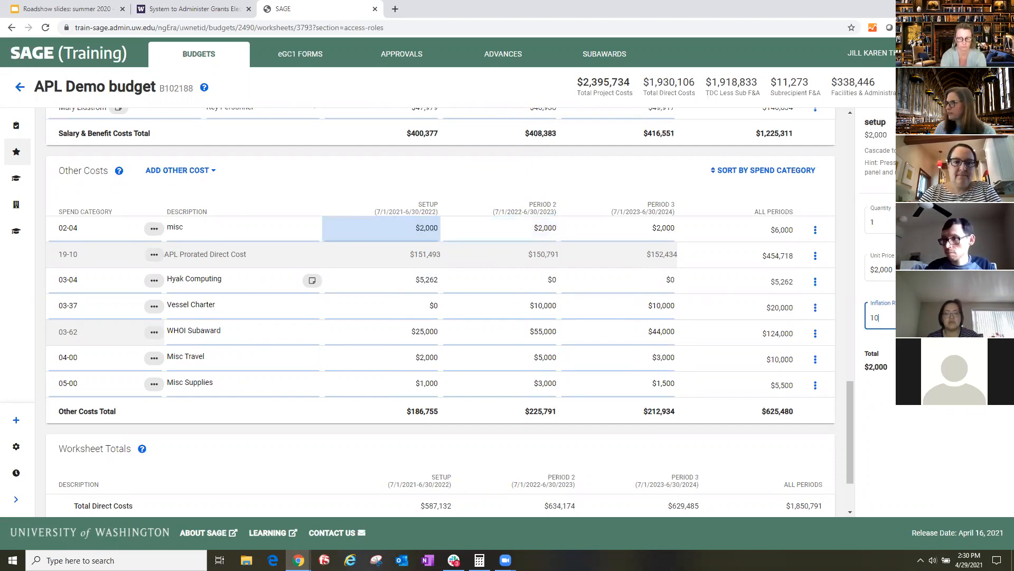
key("Tab")
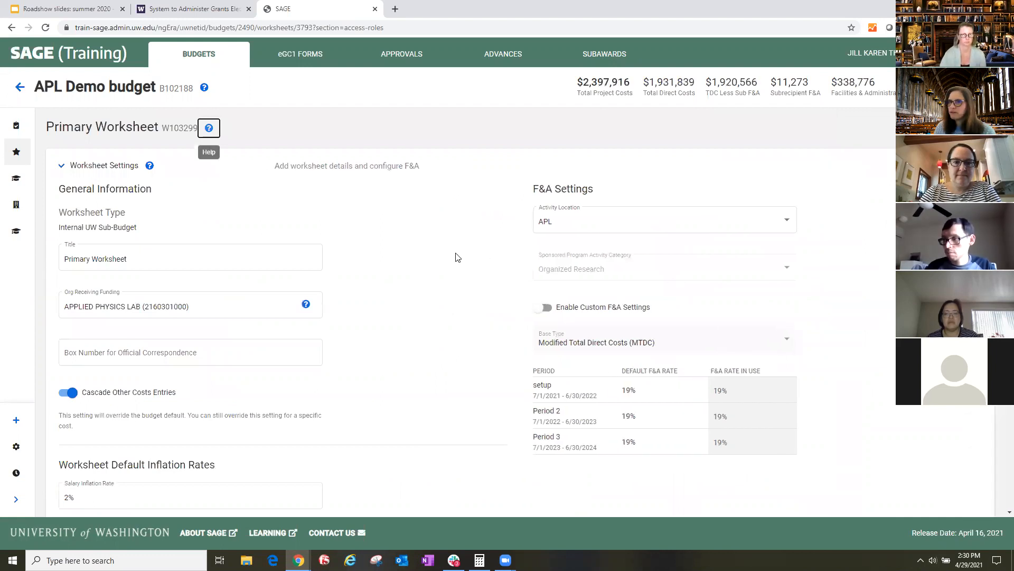
scroll(365, 347, "down", 10)
scroll(368, 348, "down", 9)
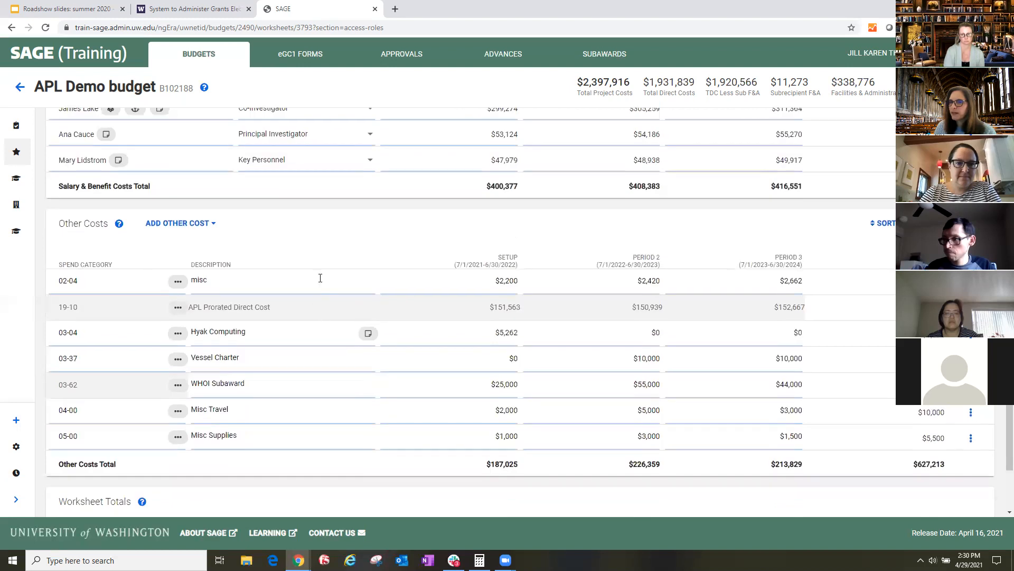
left_click(491, 281)
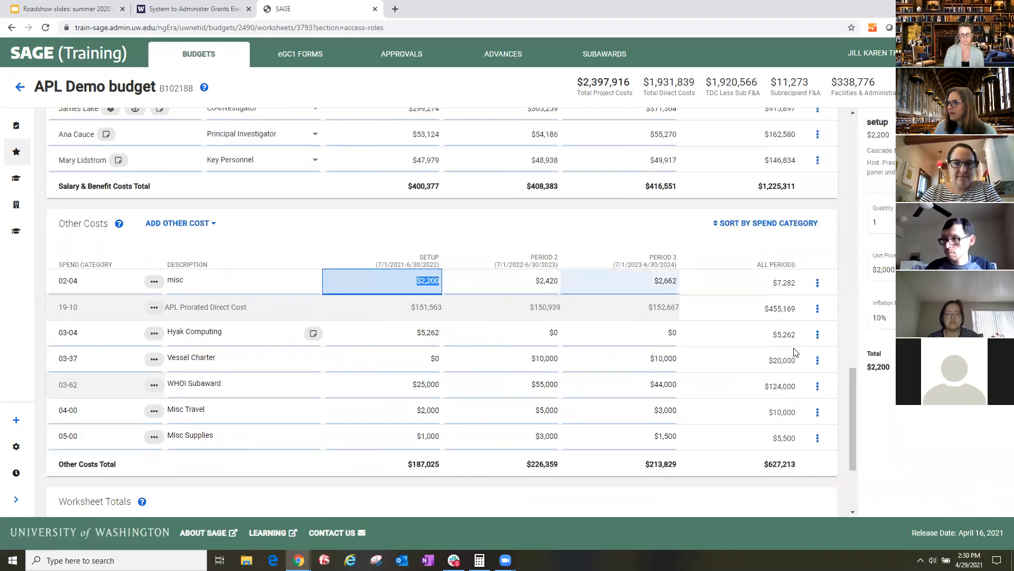
left_click(550, 286)
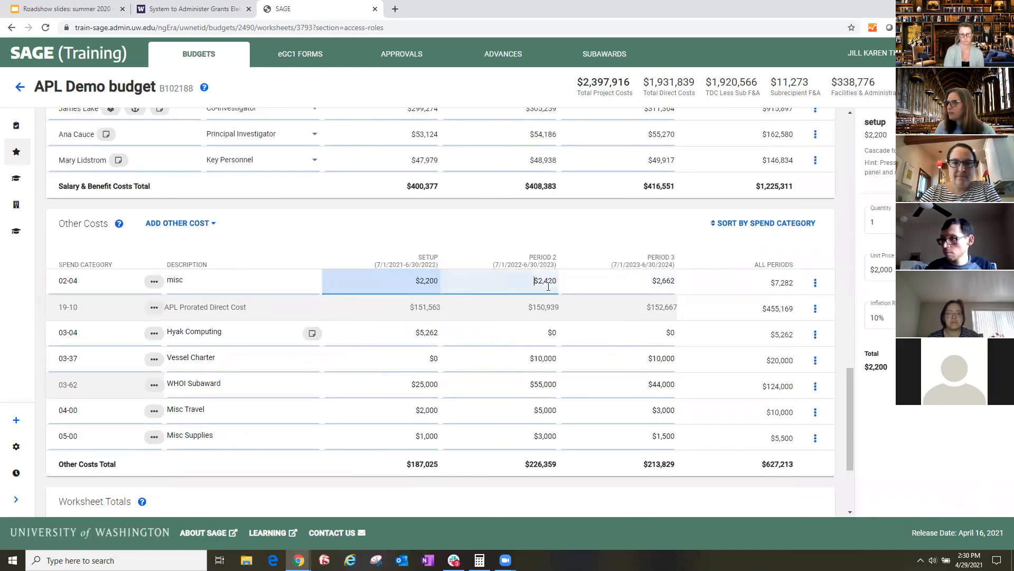
left_click(607, 280)
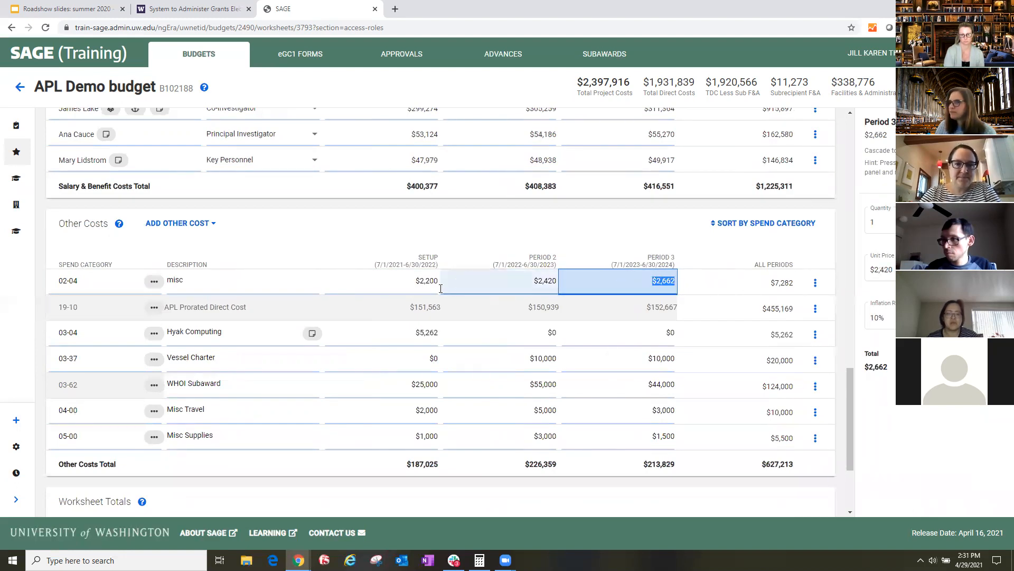
- Set the misc cost's setup-period quantity to 2 and unit price to $1,000, and check the cost details of each period
left_click(415, 279)
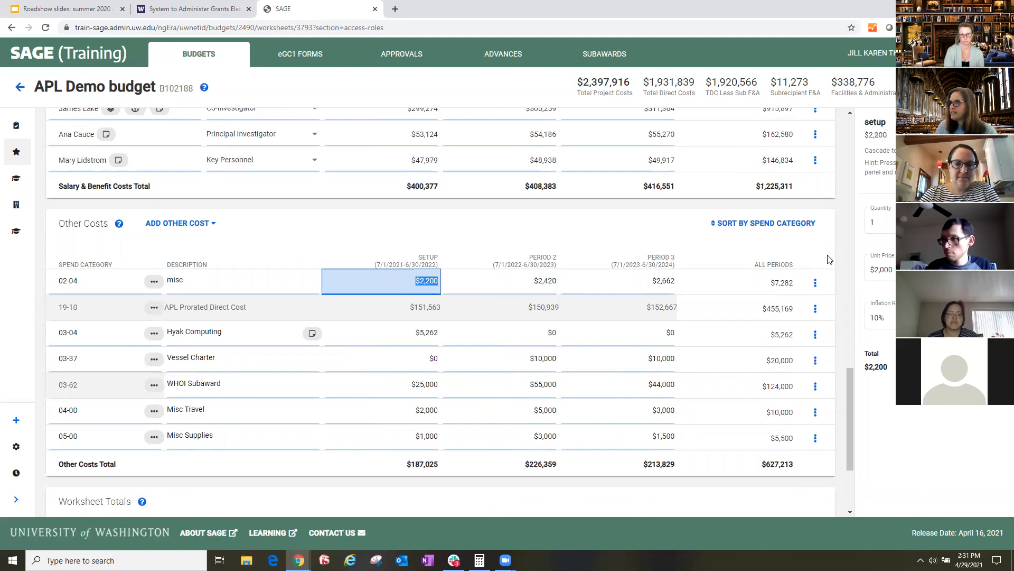
left_click(891, 224)
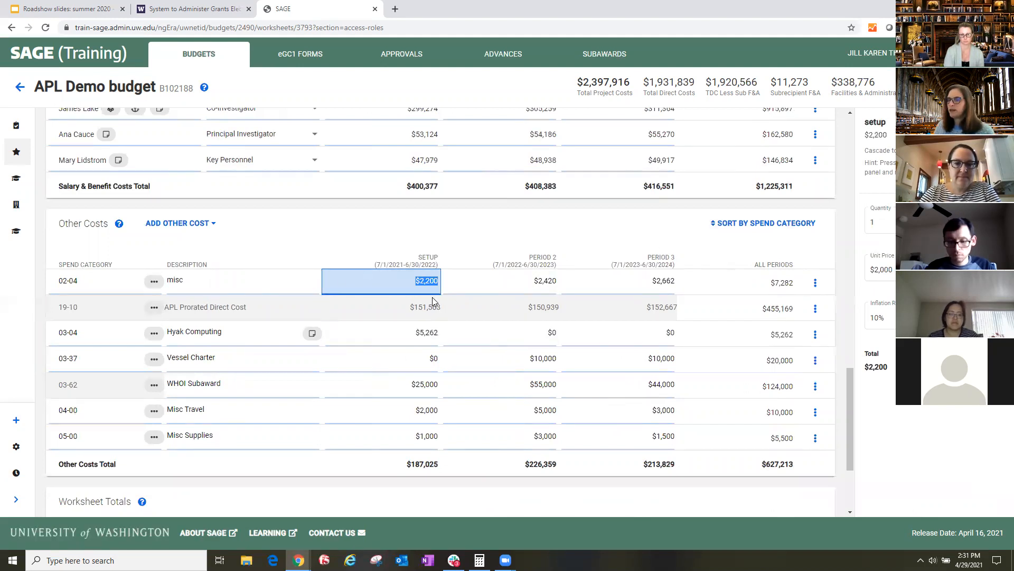
left_click(891, 224)
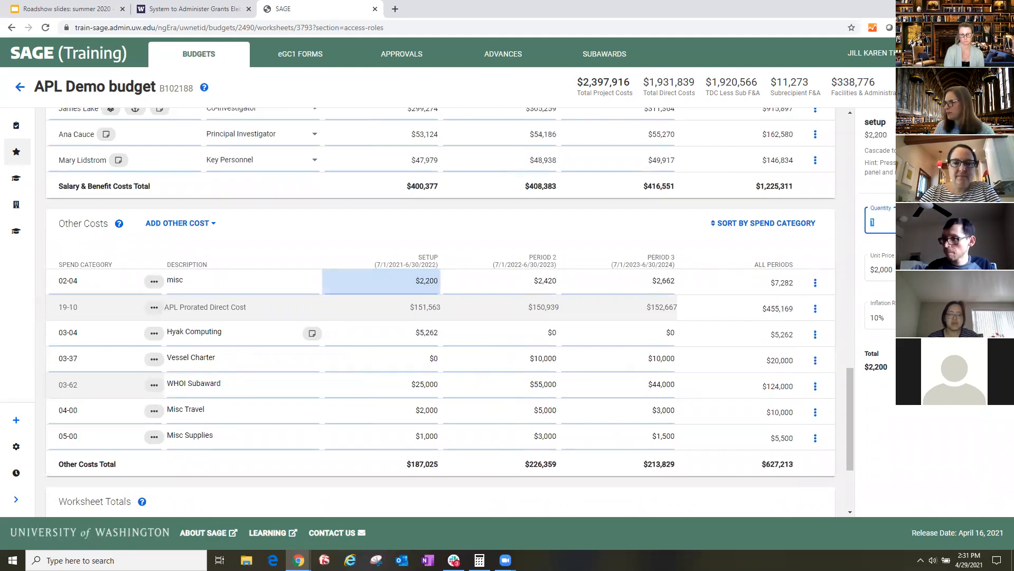
key("Tab")
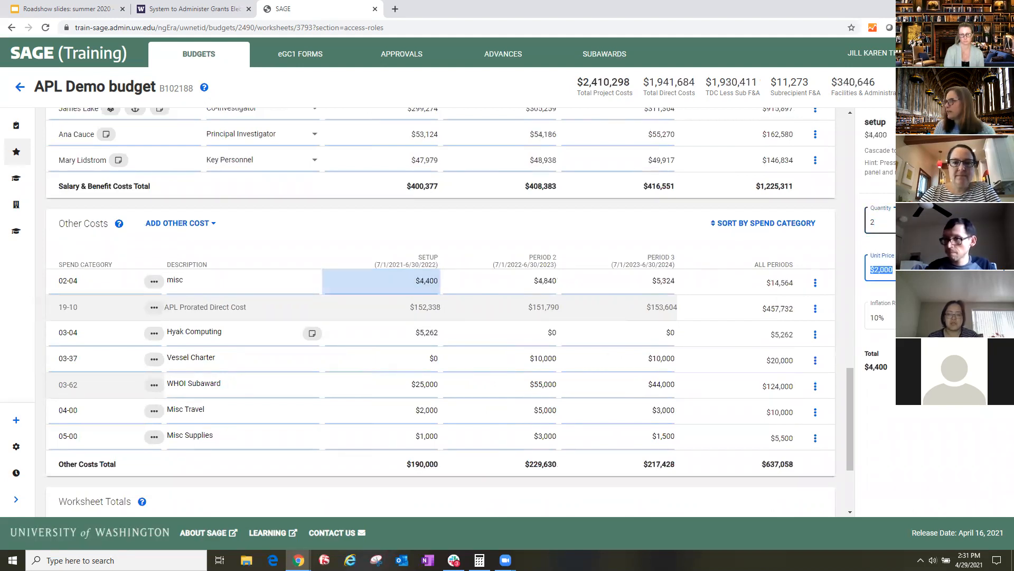
type("100")
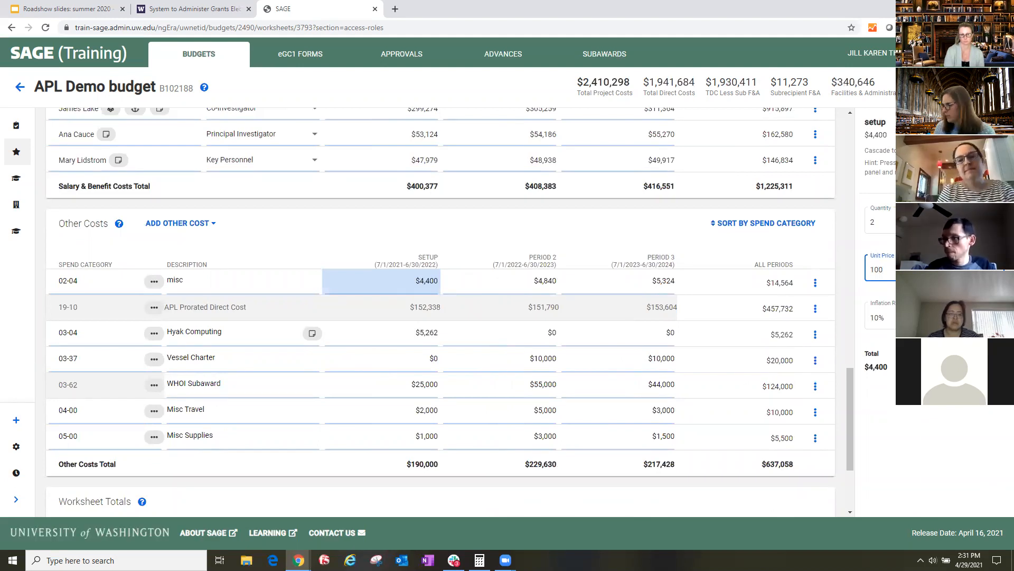
left_click(905, 243)
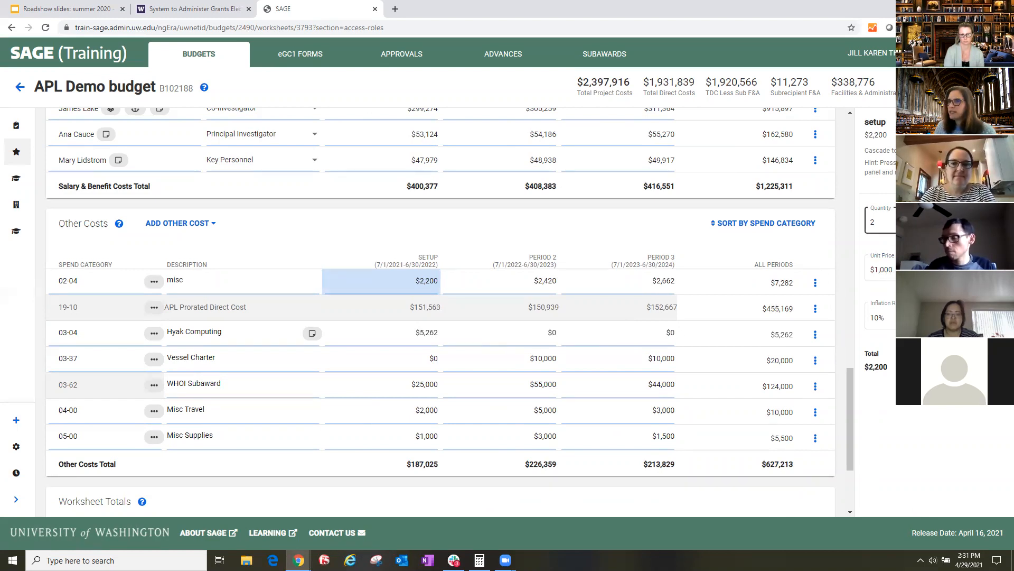
left_click(371, 278)
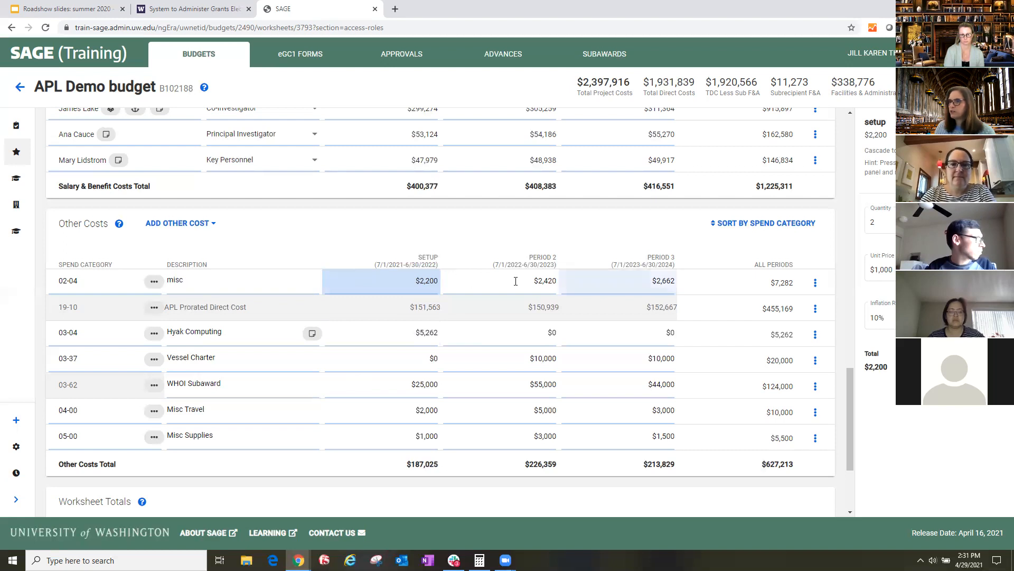
left_click(415, 284)
left_click(505, 288)
left_click(608, 291)
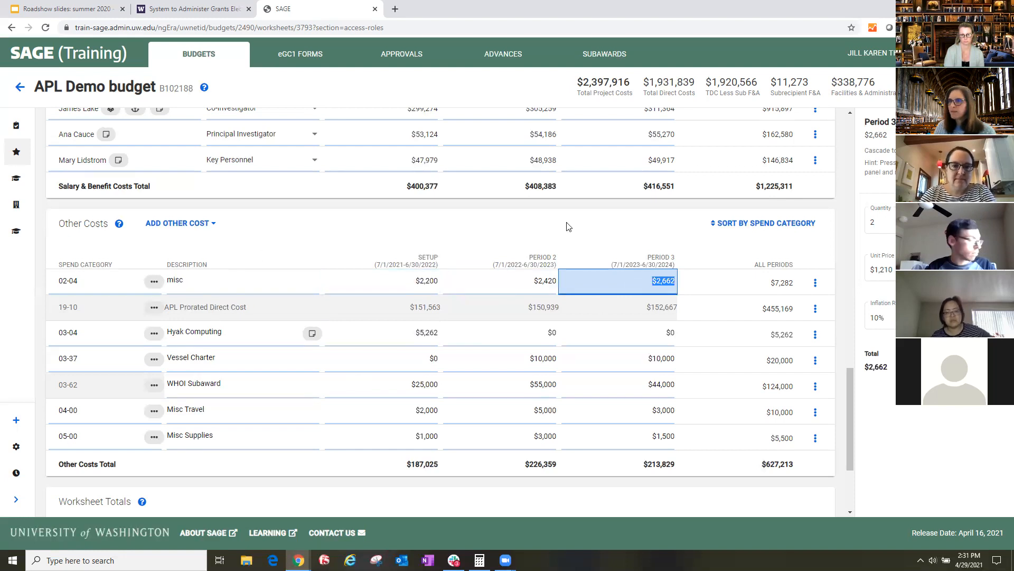
- Sort the Other Costs by spend category and open the WHOI Subaward's setup-period cost details
left_click(739, 226)
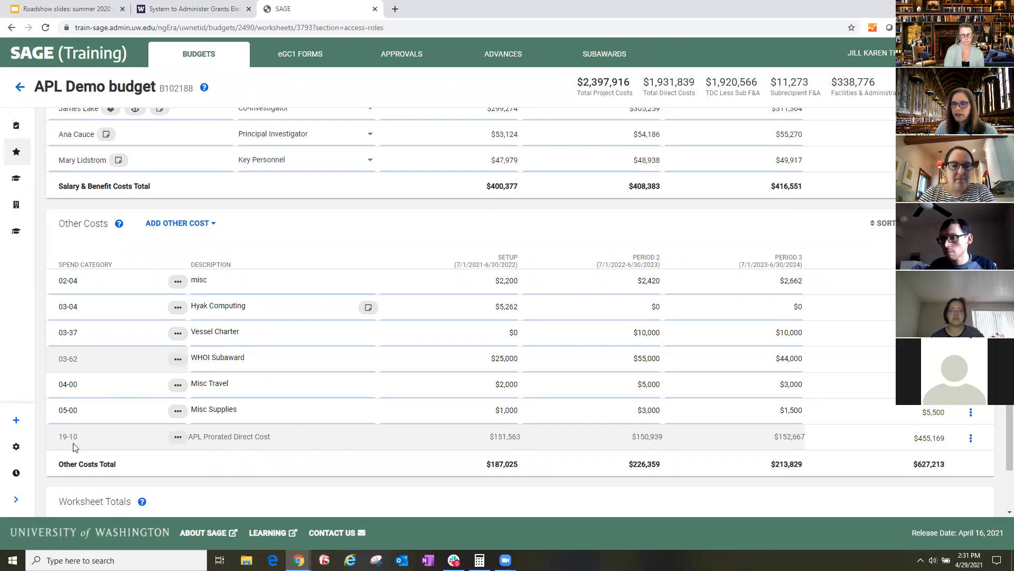
left_click_drag(59, 437, 91, 447)
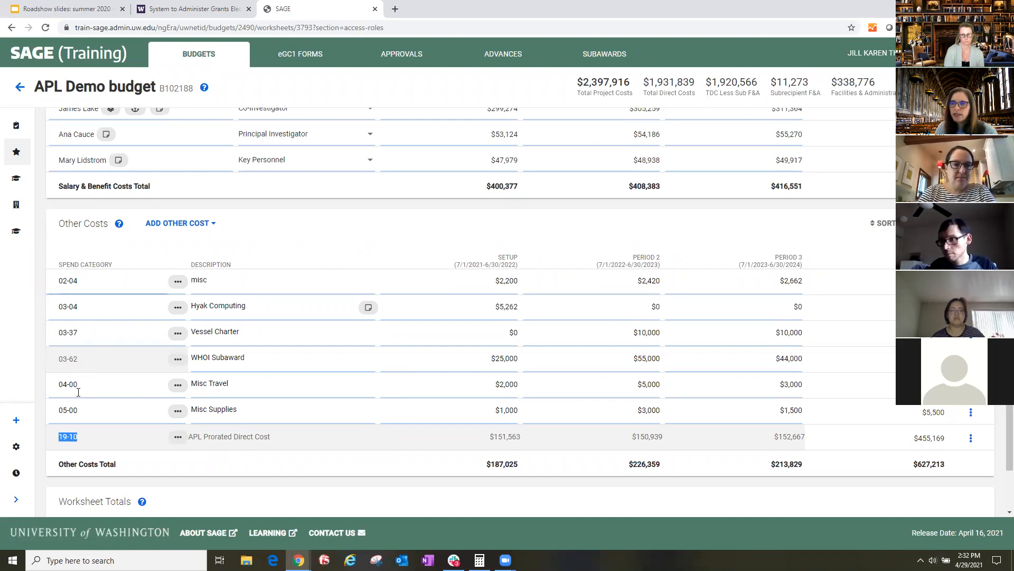
left_click(252, 360)
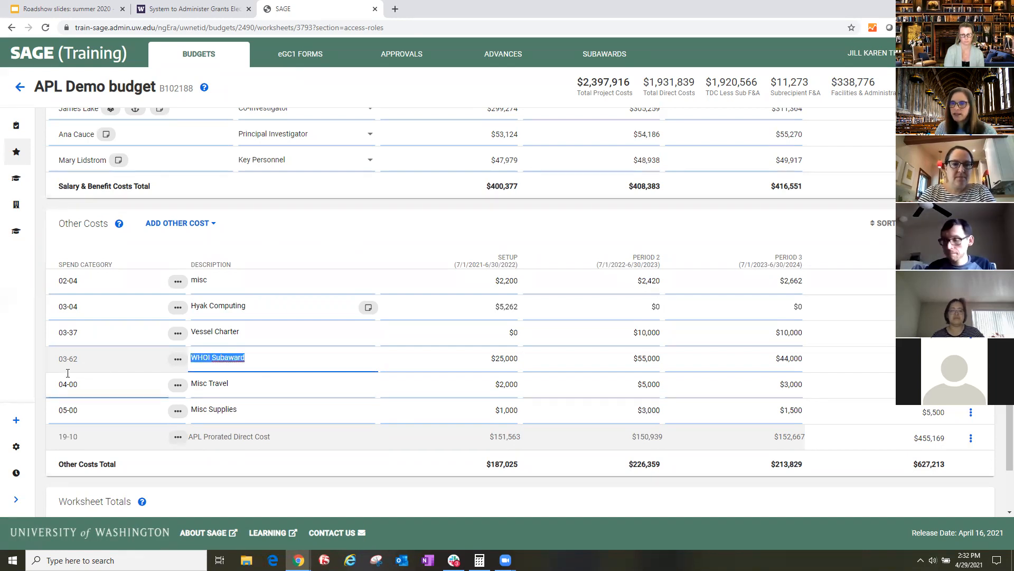
left_click(490, 357)
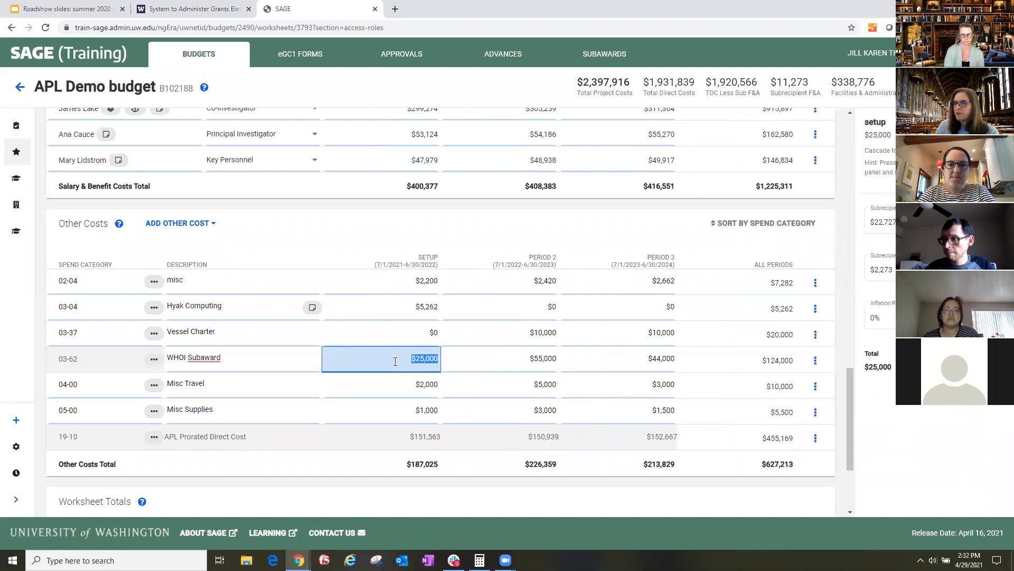
- Add an Other Contractual Services cost with spend category 03-62 Outside Services–Subcontract and the description "subaward"
left_click(192, 225)
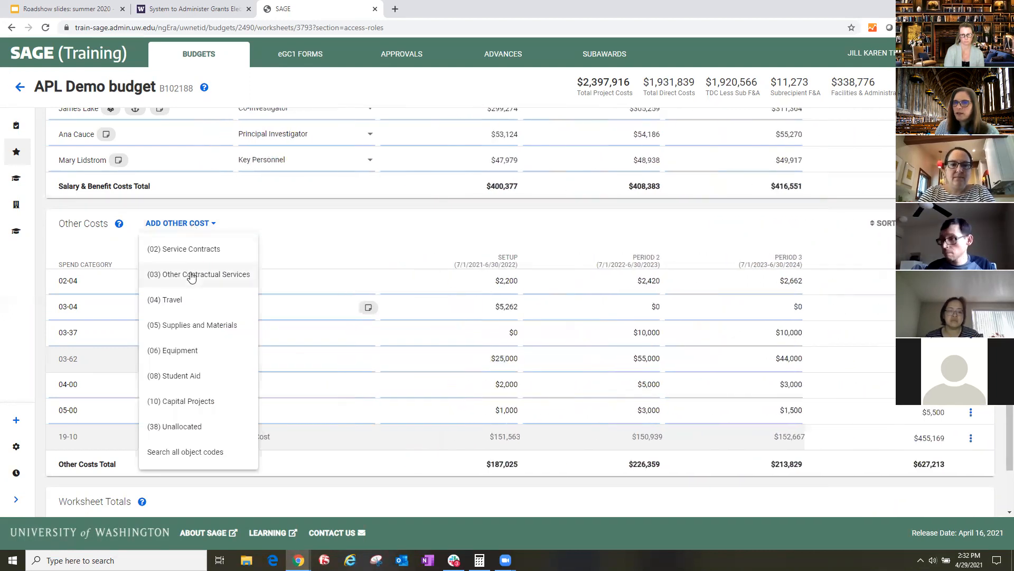
left_click(192, 274)
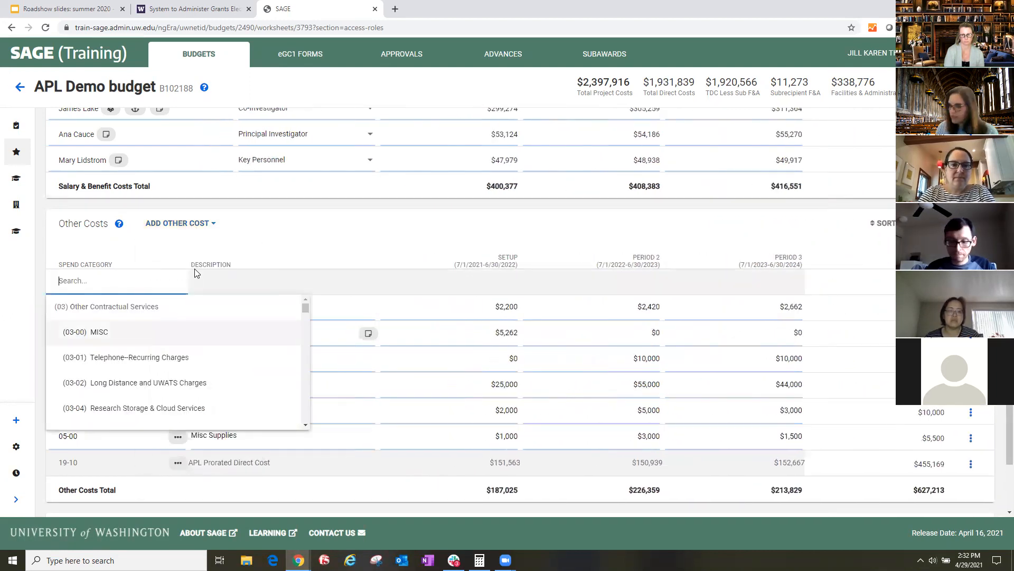
type("0362")
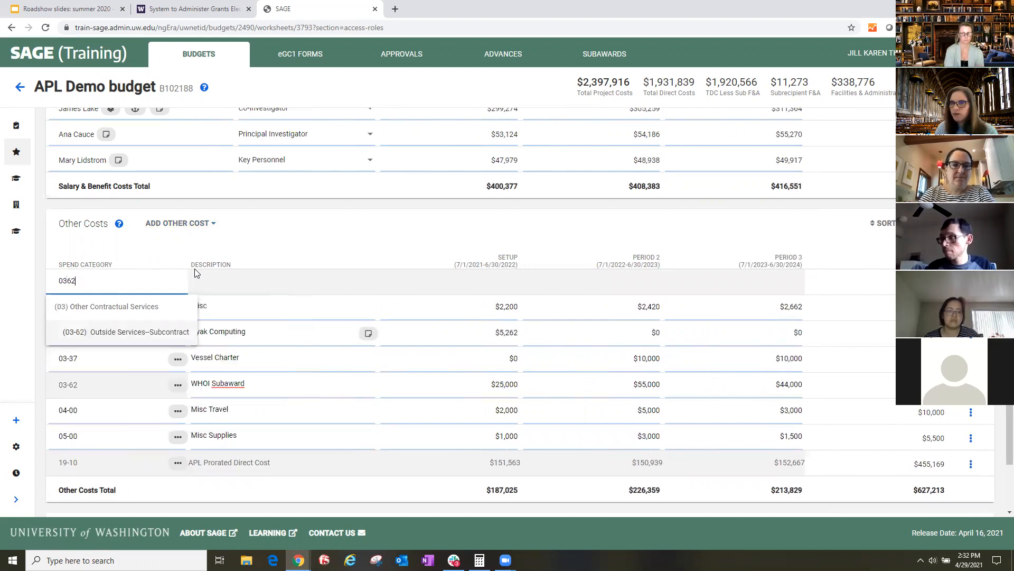
left_click(122, 332)
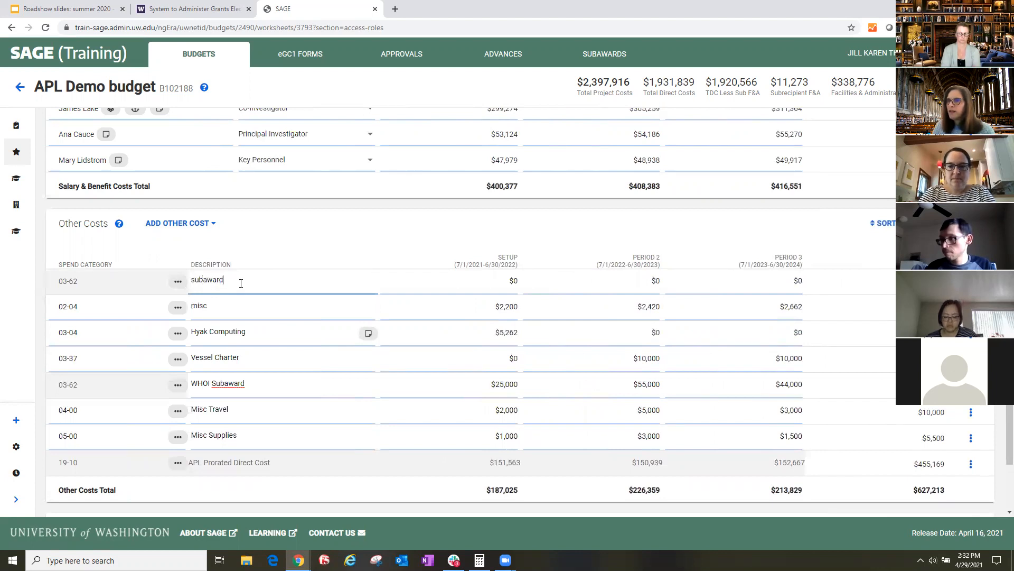
- Set the new subaward's setup-period subrecipient direct costs to $5,500 and its subrecipient F&A to $2,500
key("Tab")
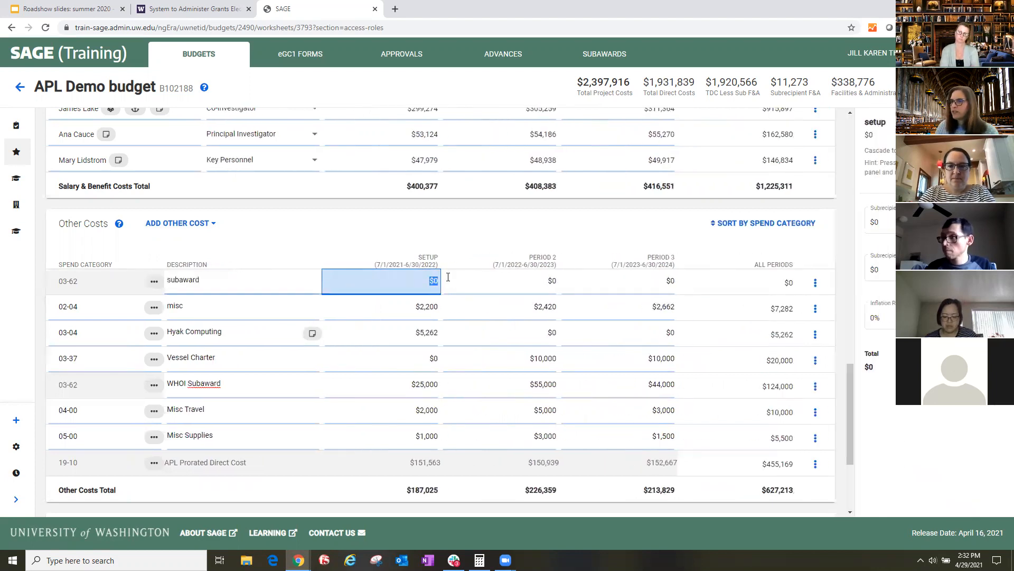
key("Tab")
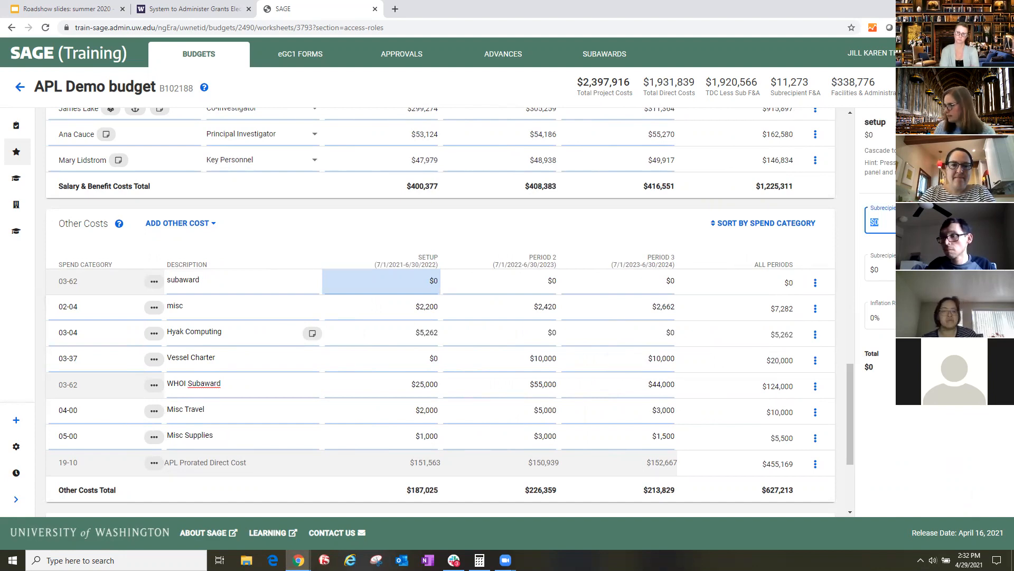
type("00")
key("Tab")
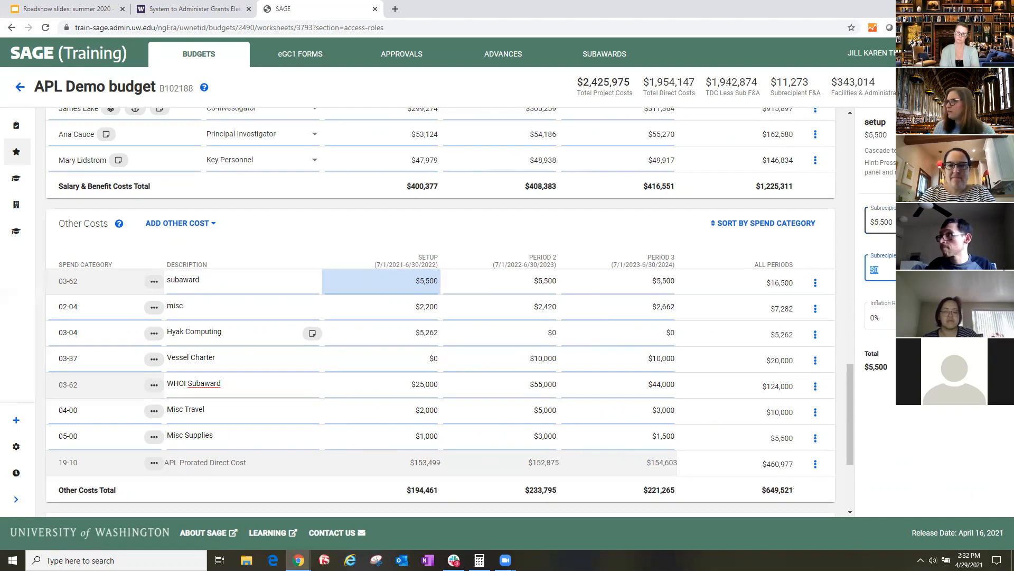
type("2,500")
key("Tab")
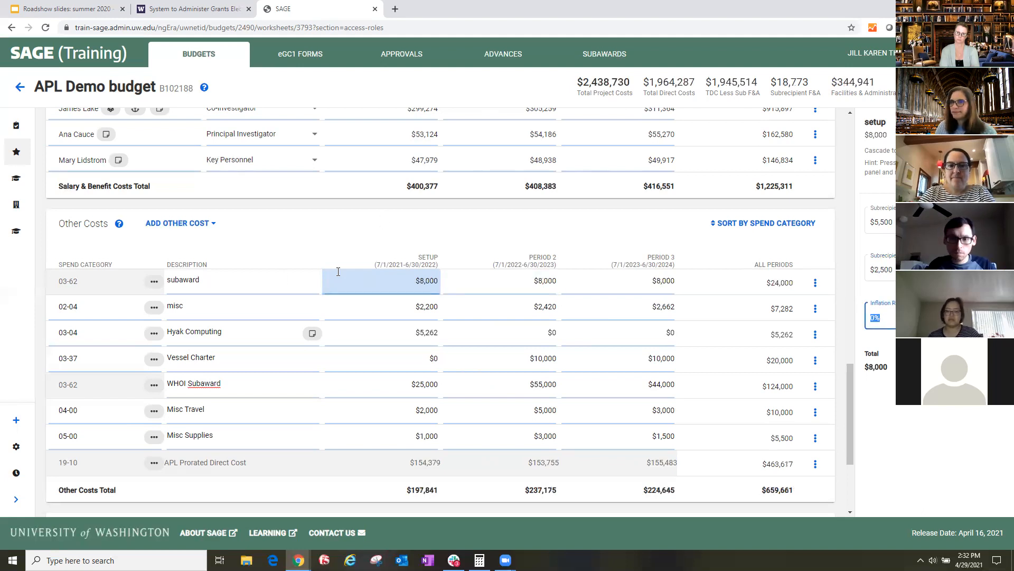
left_click(374, 291)
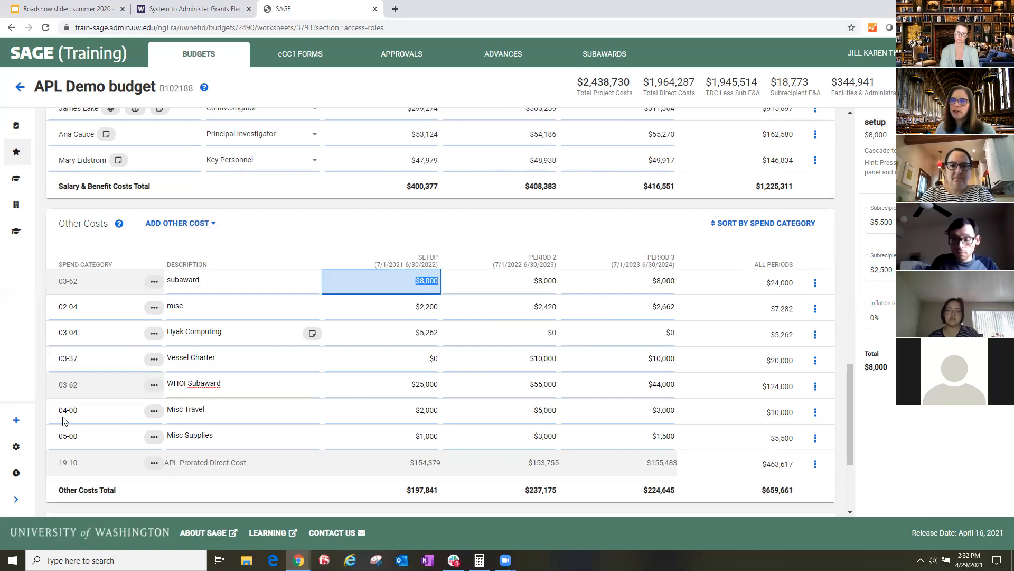
- Search all object codes for "computers", add a 05-45 Computer Software cost, and set its setup-period amount to $5,000
left_click(177, 227)
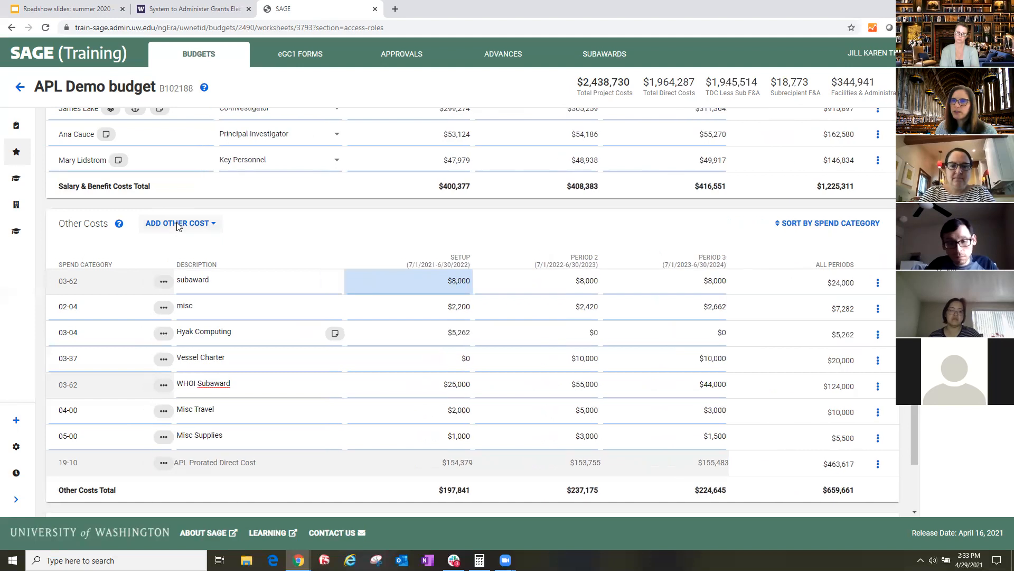
left_click(183, 453)
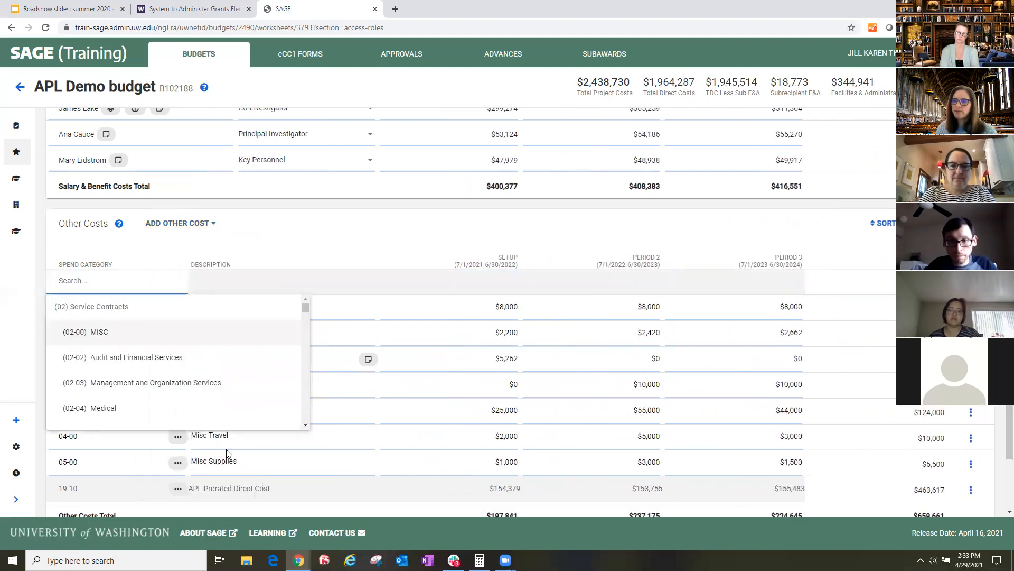
type("c")
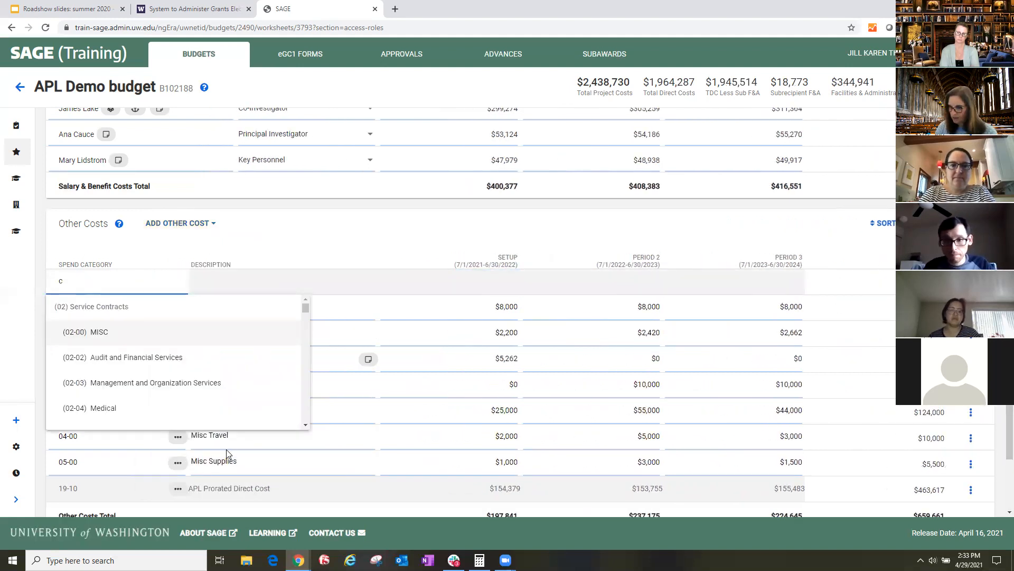
type("omputers")
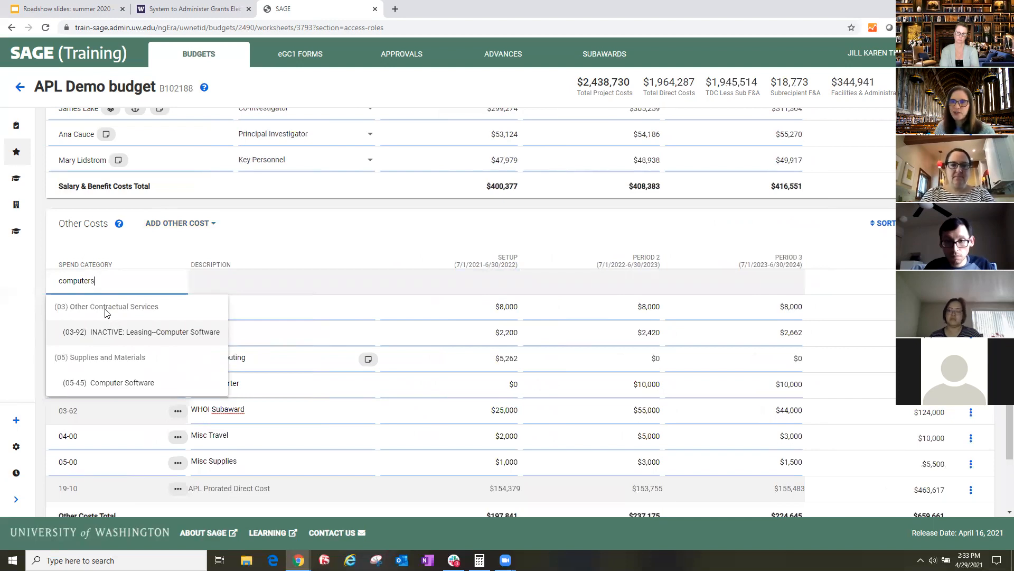
left_click(111, 386)
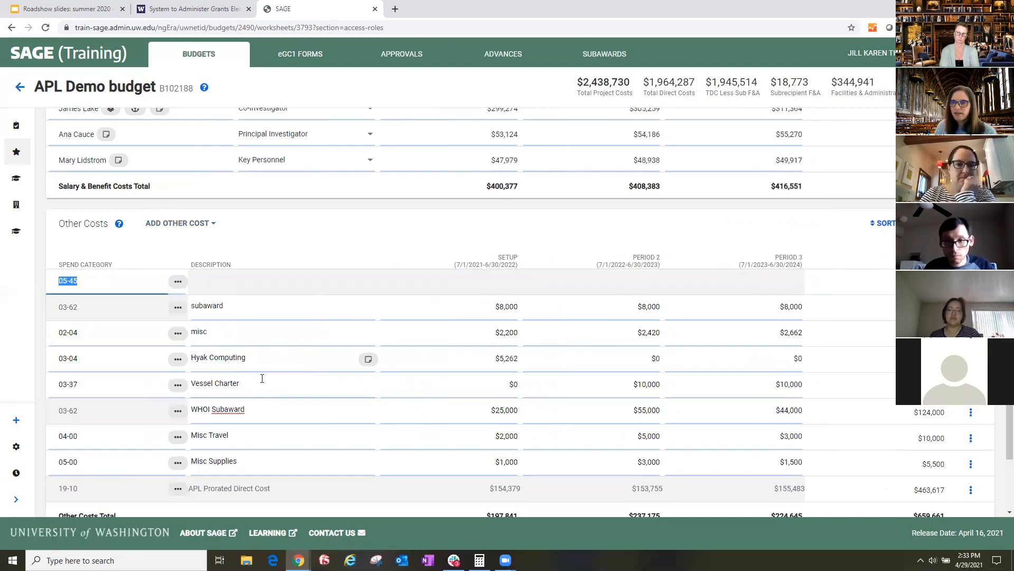
left_click(487, 282)
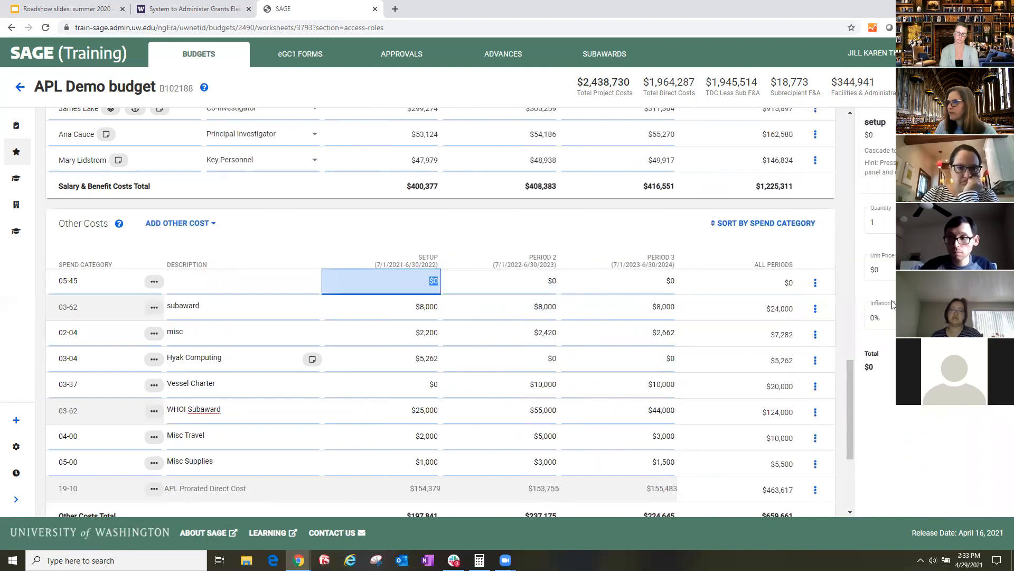
type("5,000")
key("Return")
- Expand Facilities and Administrative in the Worksheet Totals and examine its base type, location and costs subject to F&A
scroll(304, 352, "down", 2)
scroll(304, 347, "down", 2)
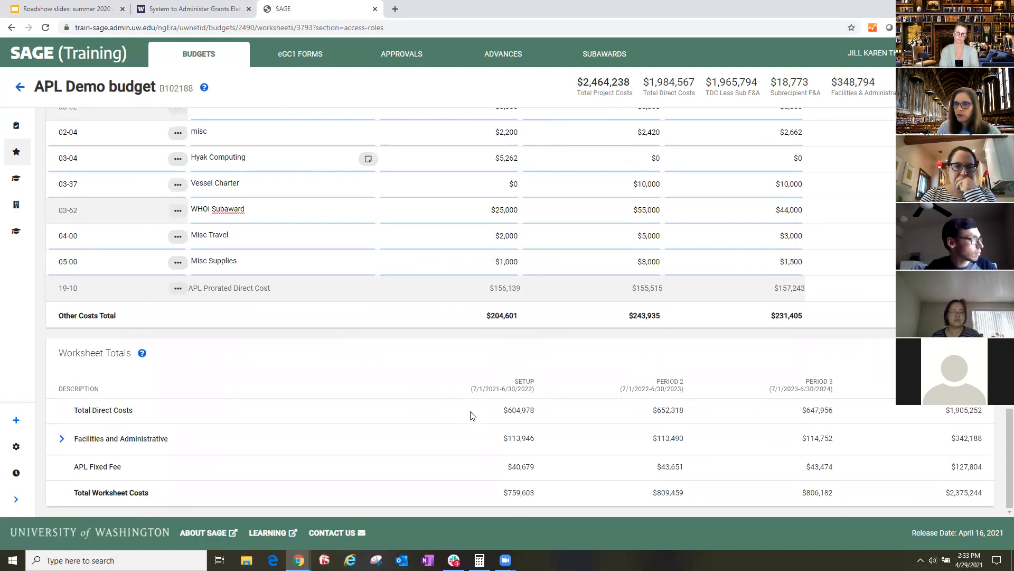
left_click(61, 439)
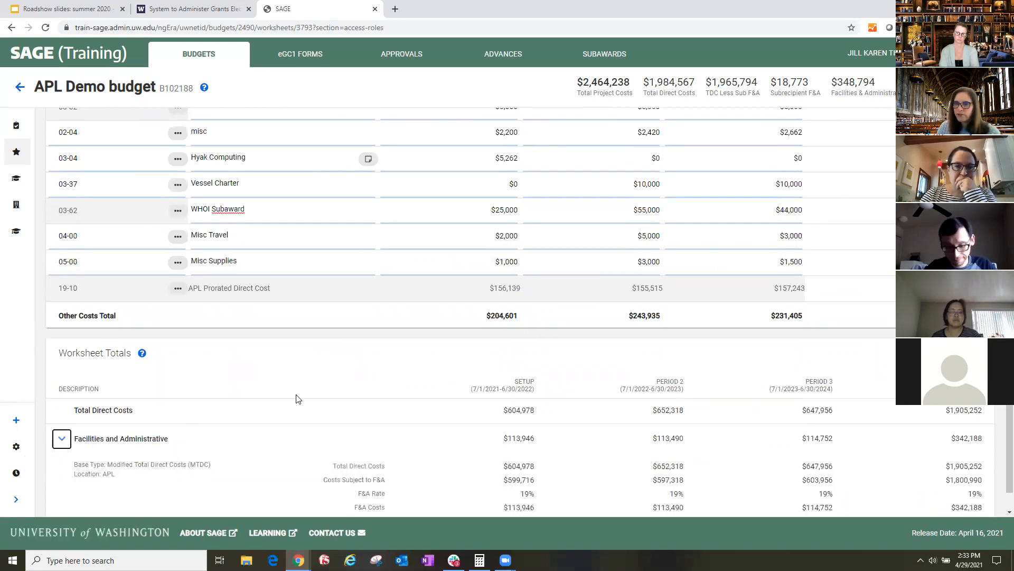
scroll(296, 399, "down", 2)
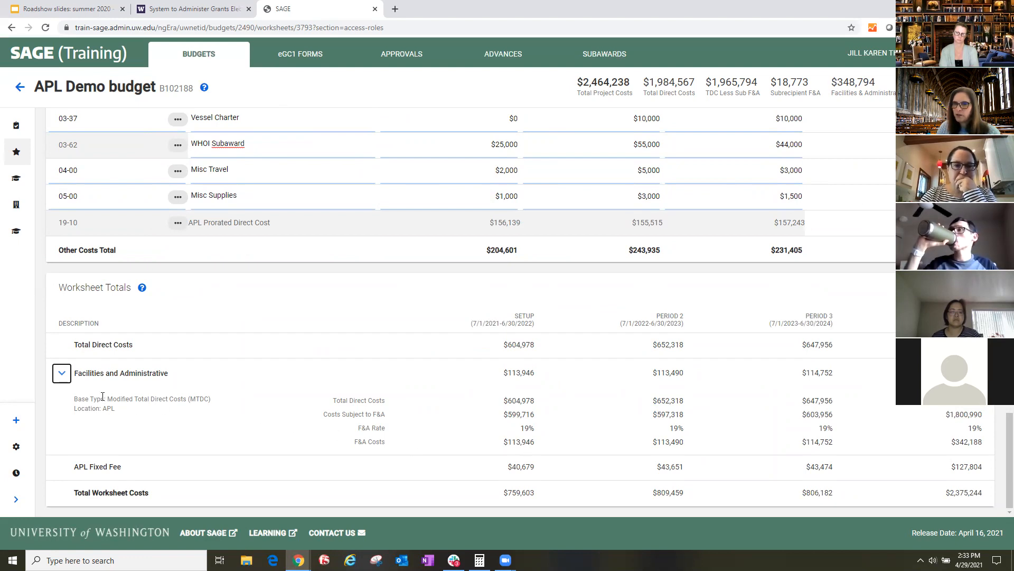
left_click_drag(108, 399, 230, 408)
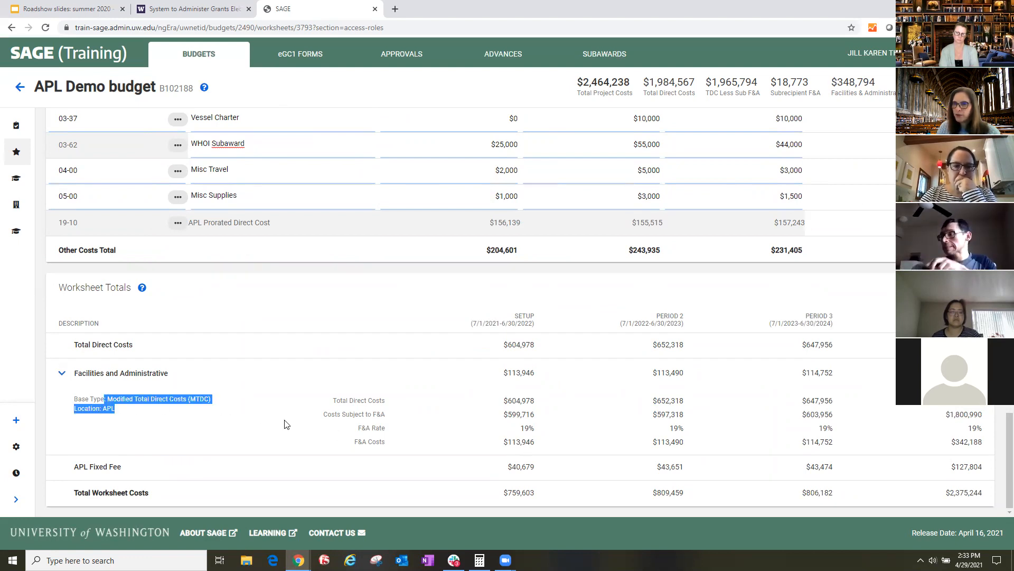
left_click_drag(522, 428, 545, 419)
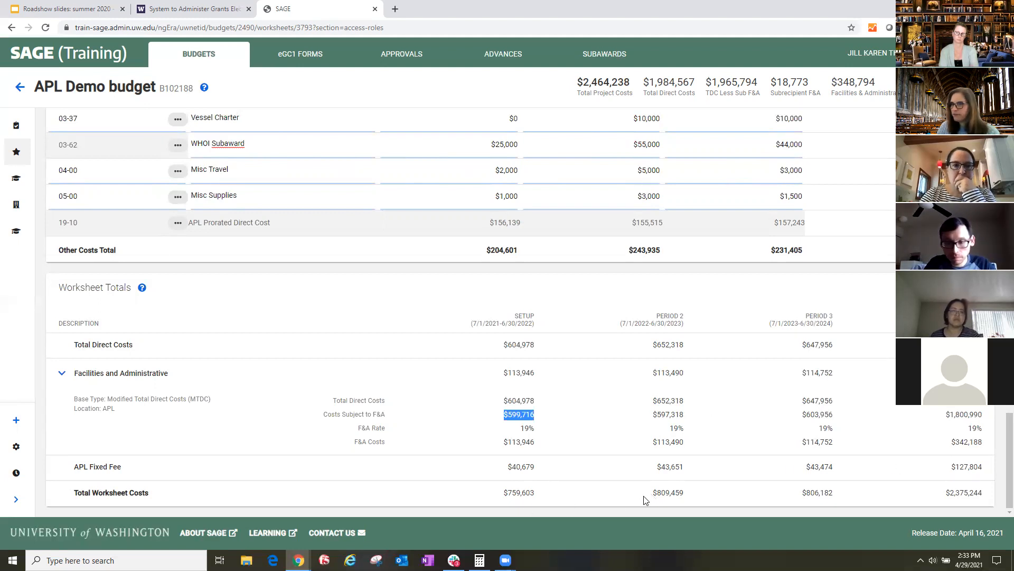
- Expand the worksheet navigation and start a new Supplies and Materials cost under Other Costs
left_click(17, 501)
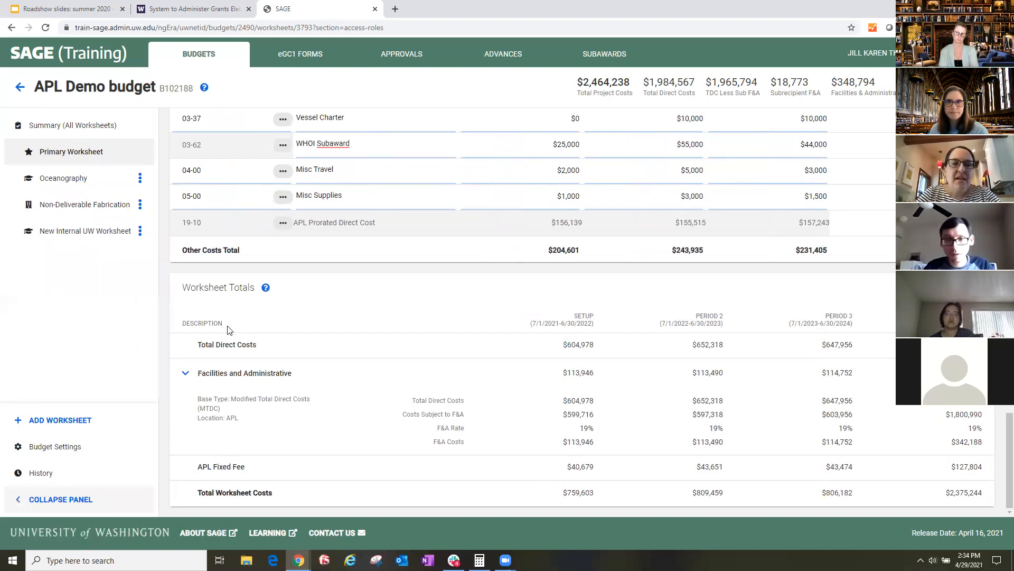
scroll(277, 324, "up", 2)
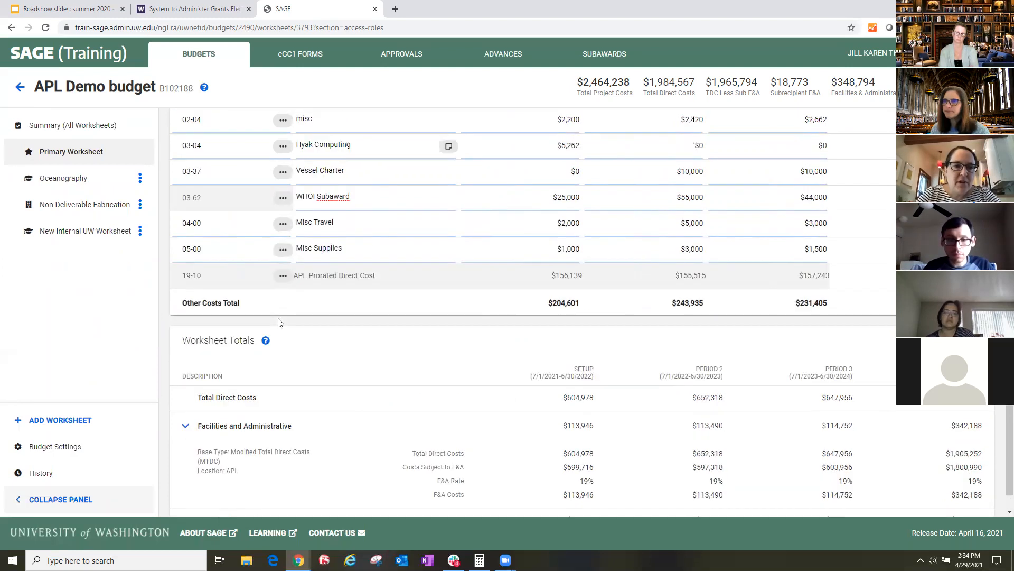
scroll(280, 323, "up", 3)
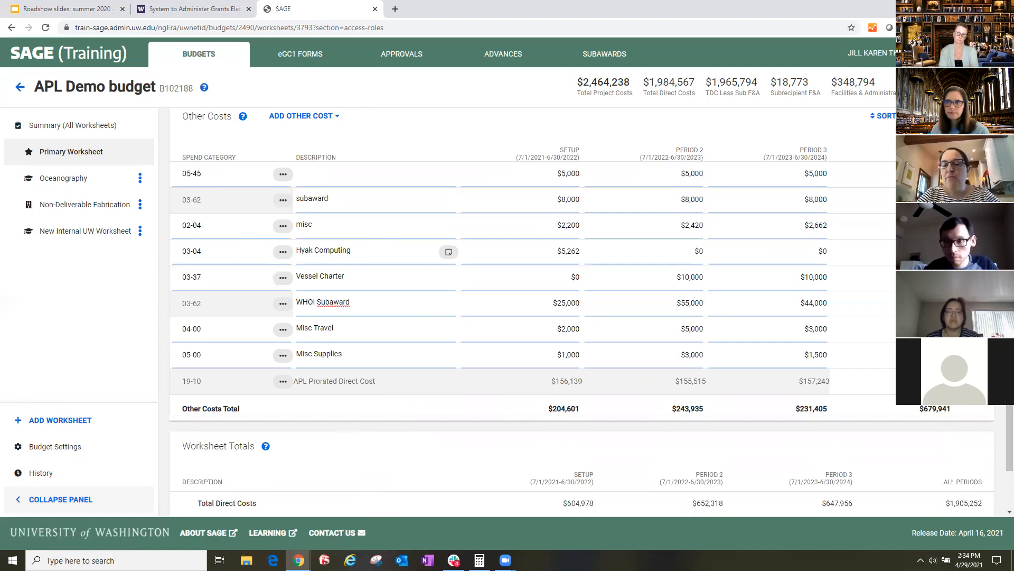
left_click(323, 116)
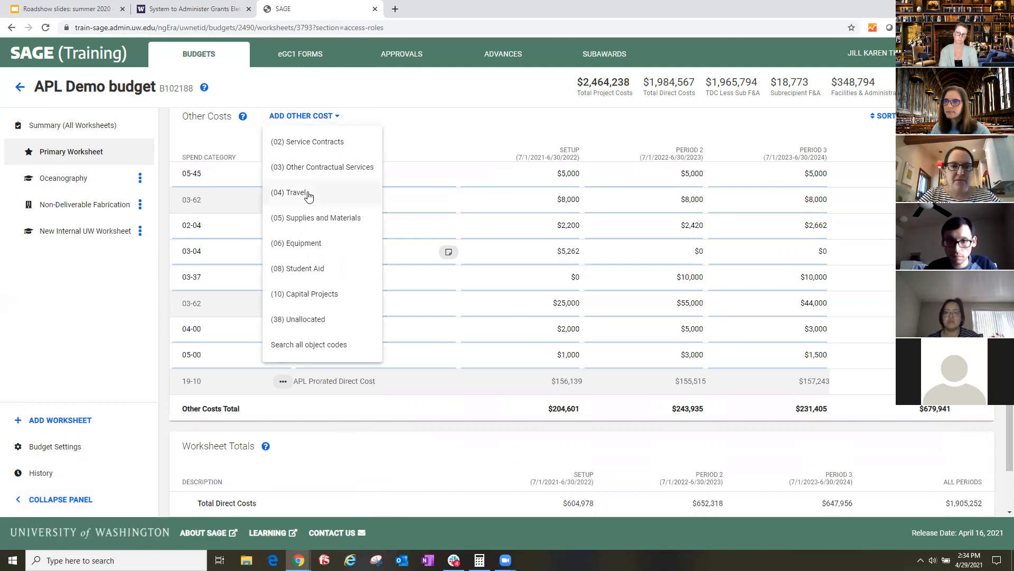
left_click(302, 224)
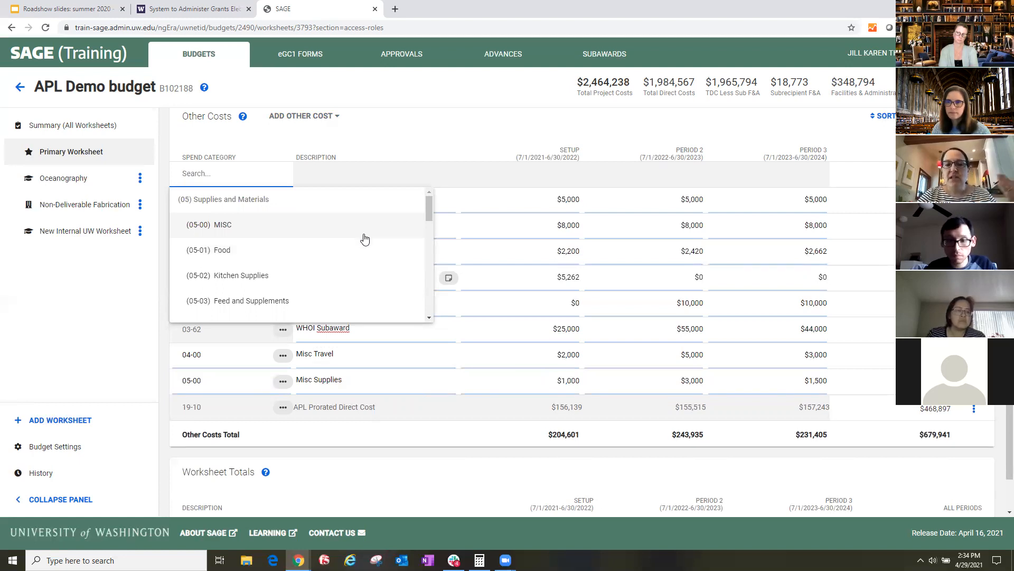
- Examine the spend categories available under (05) Supplies and Materials
scroll(365, 239, "down", 1)
scroll(365, 239, "down", 1)
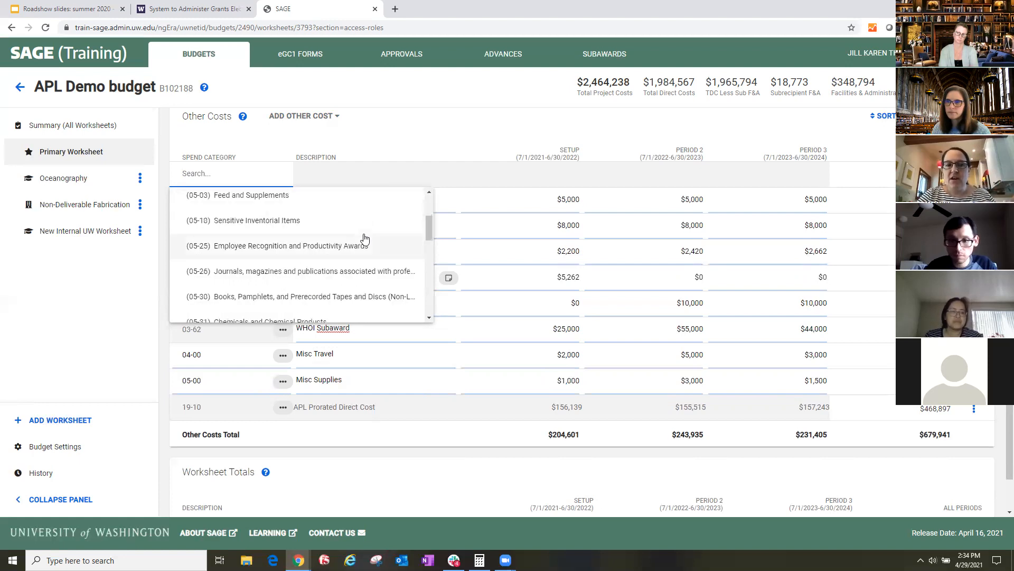
scroll(374, 249, "down", 1)
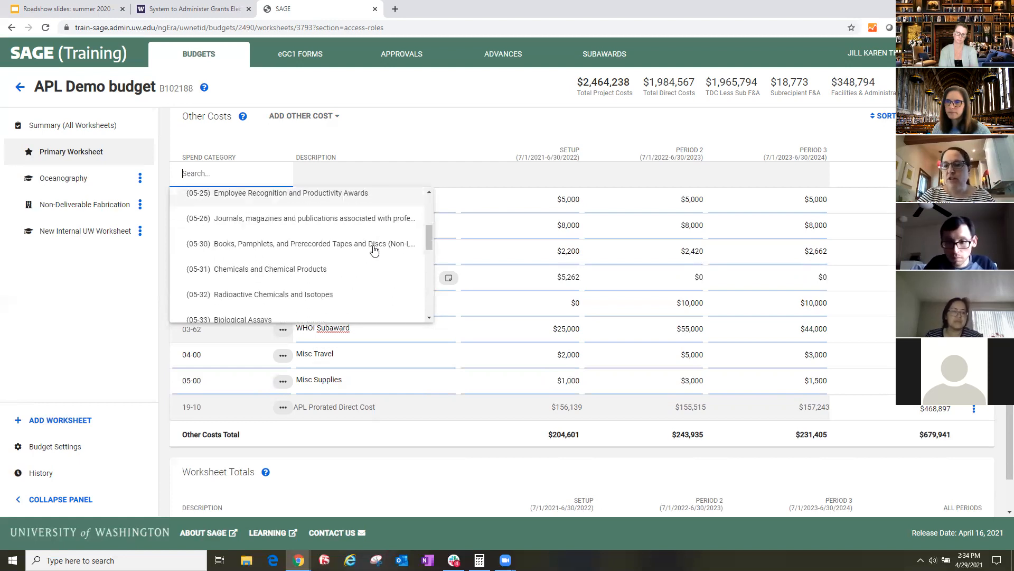
scroll(374, 249, "down", 1)
scroll(374, 250, "down", 4)
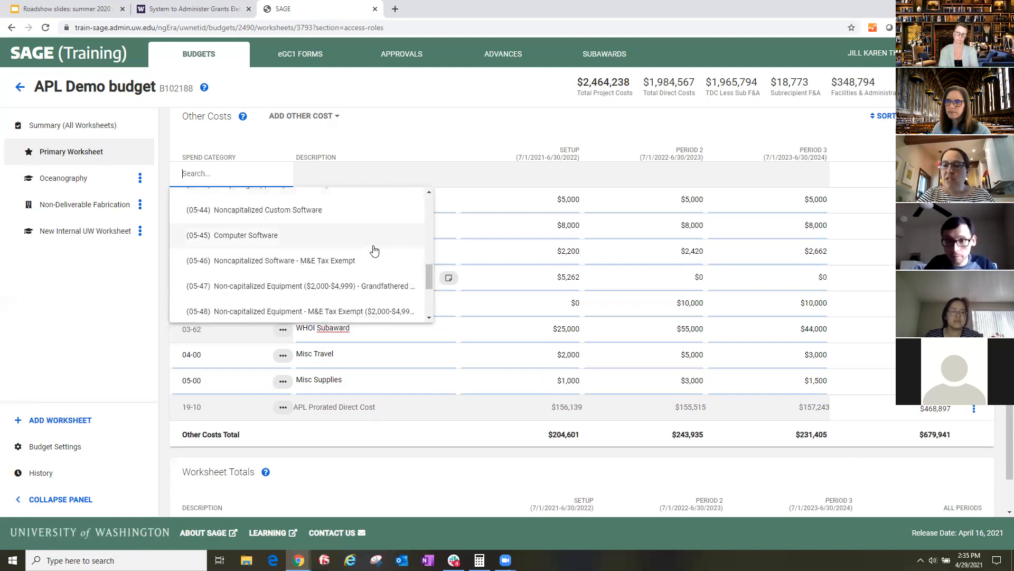
scroll(374, 249, "down", 2)
scroll(374, 251, "down", 1)
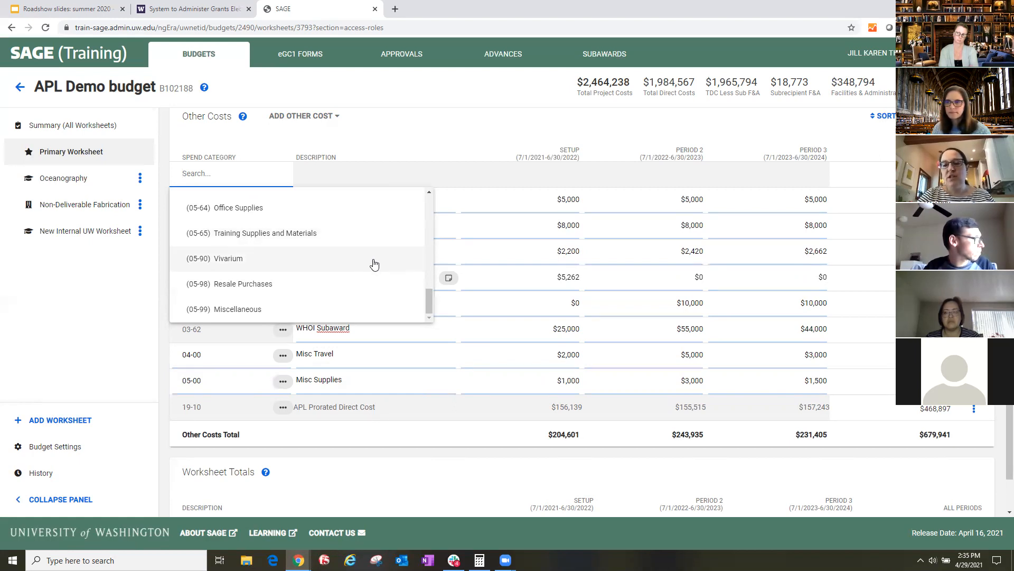
scroll(373, 264, "up", 6)
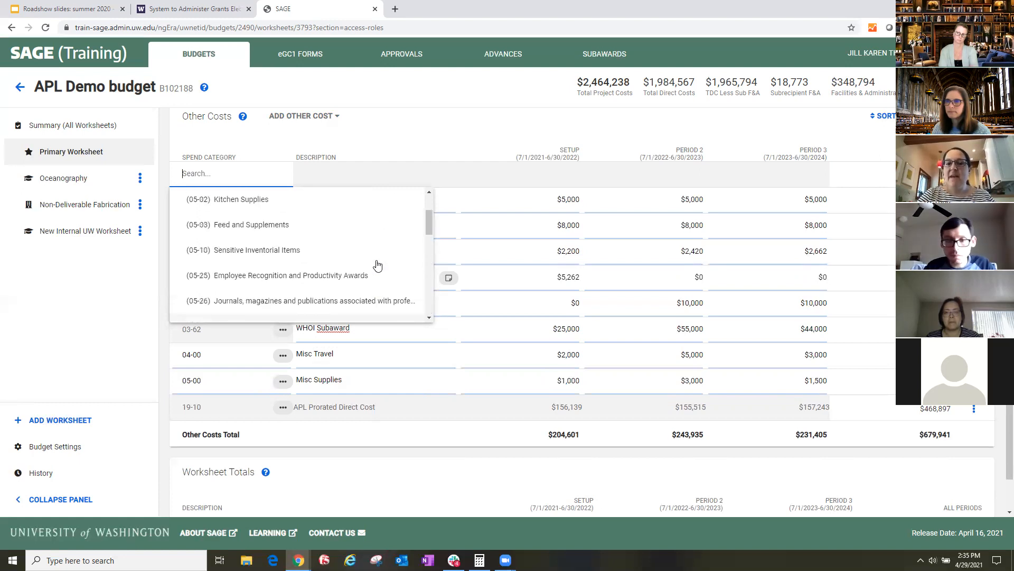
scroll(355, 250, "up", 2)
- Assign spend category 05-00 MISC to the new Supplies and Materials cost
left_click(280, 226)
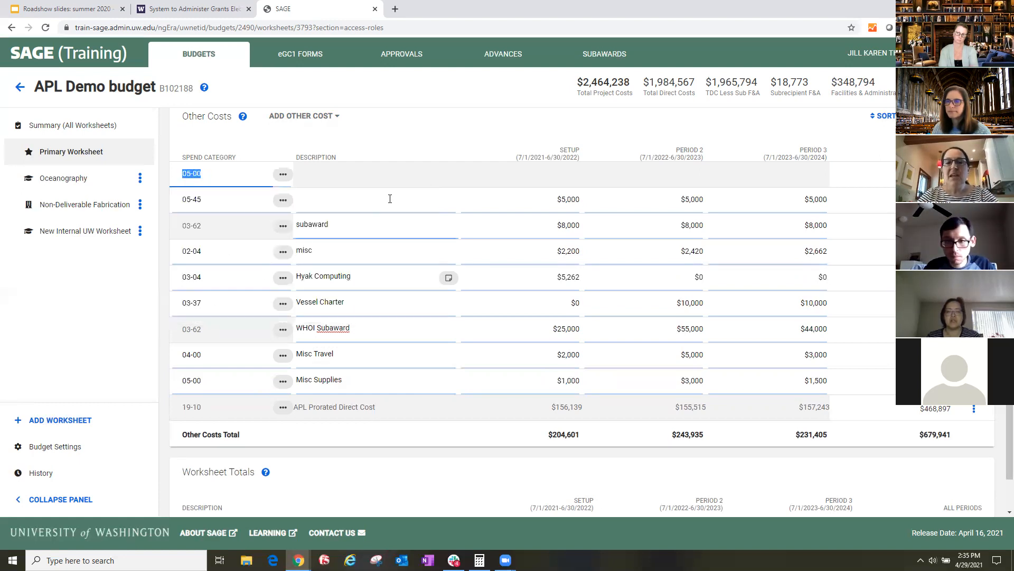
left_click(383, 174)
left_click(258, 174)
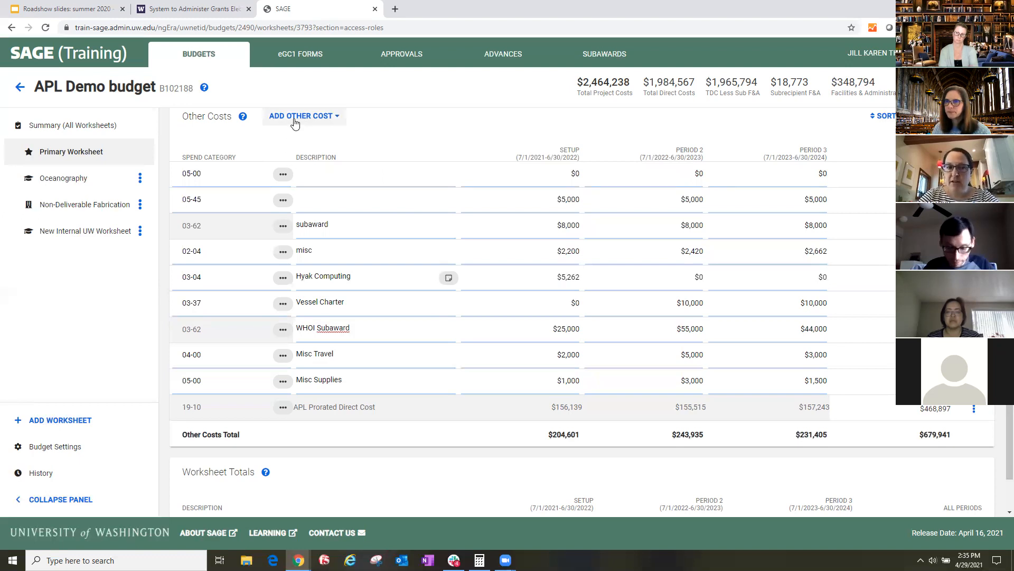
- Select the description text of the Hyak Computing cost
triple_click(360, 276)
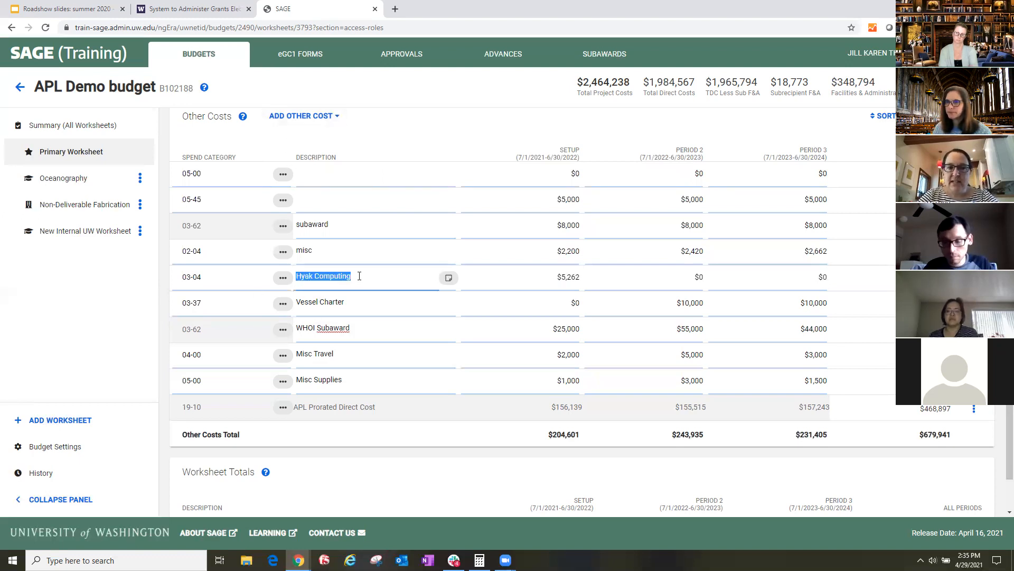
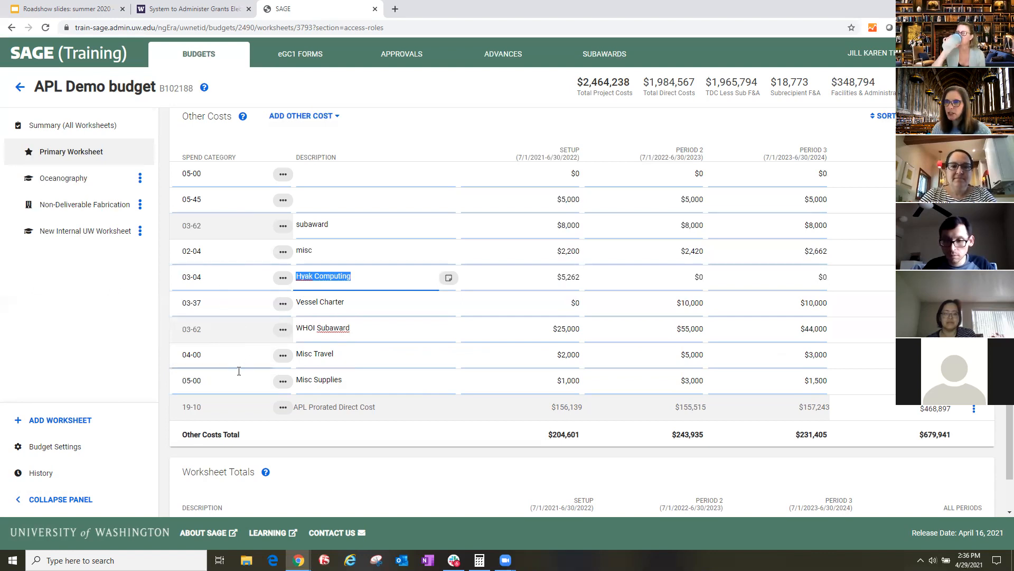
- Add another Supplies and Materials cost under Other Costs with spend category 05-00 MISC
scroll(237, 358, "down", 2)
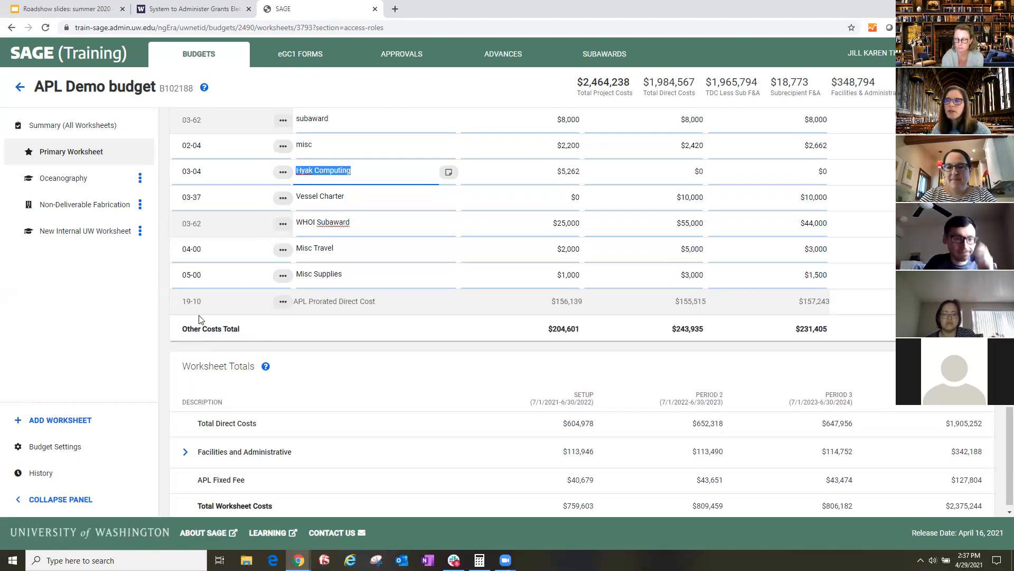
scroll(201, 309, "up", 2)
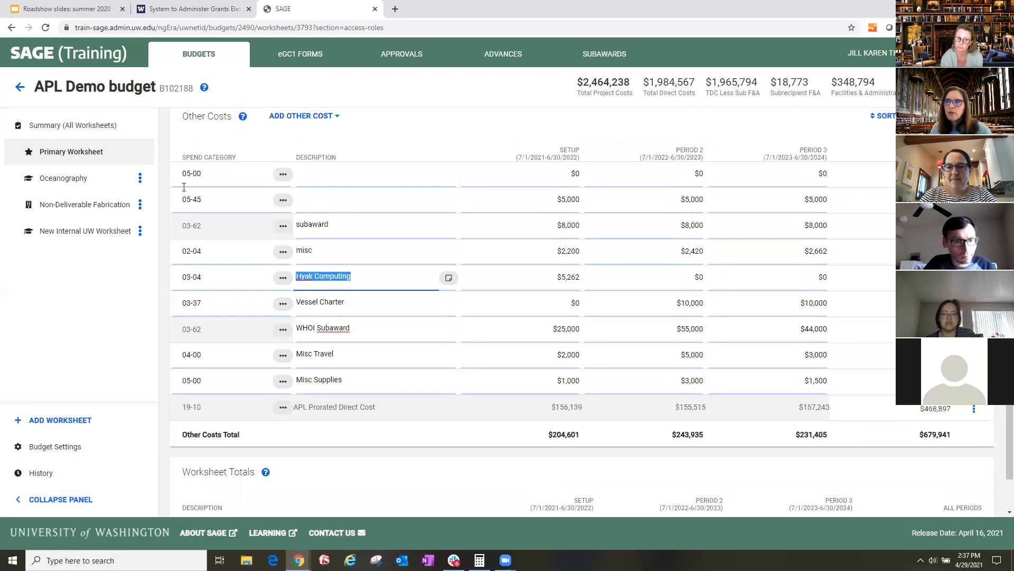
left_click(296, 116)
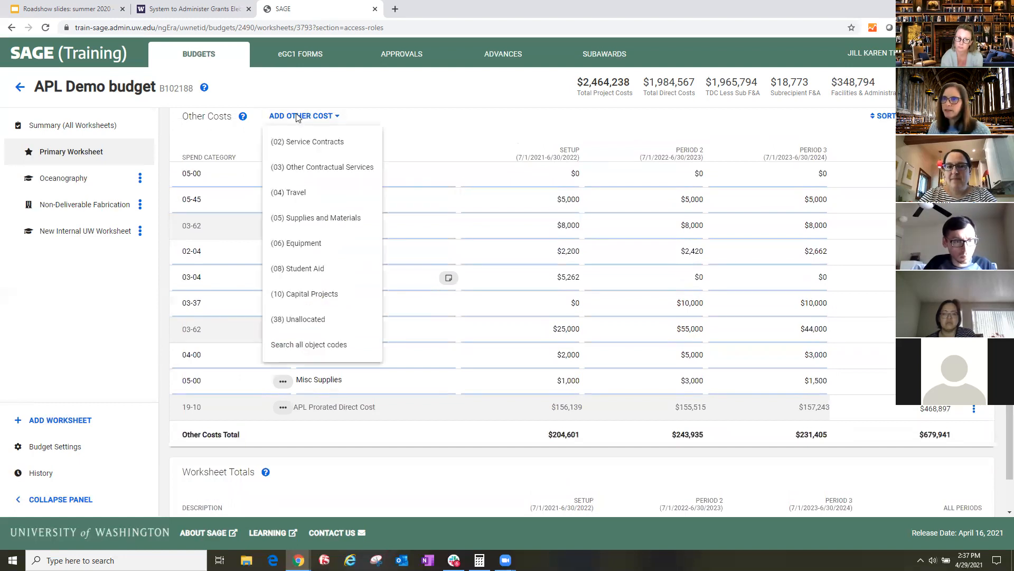
left_click(295, 220)
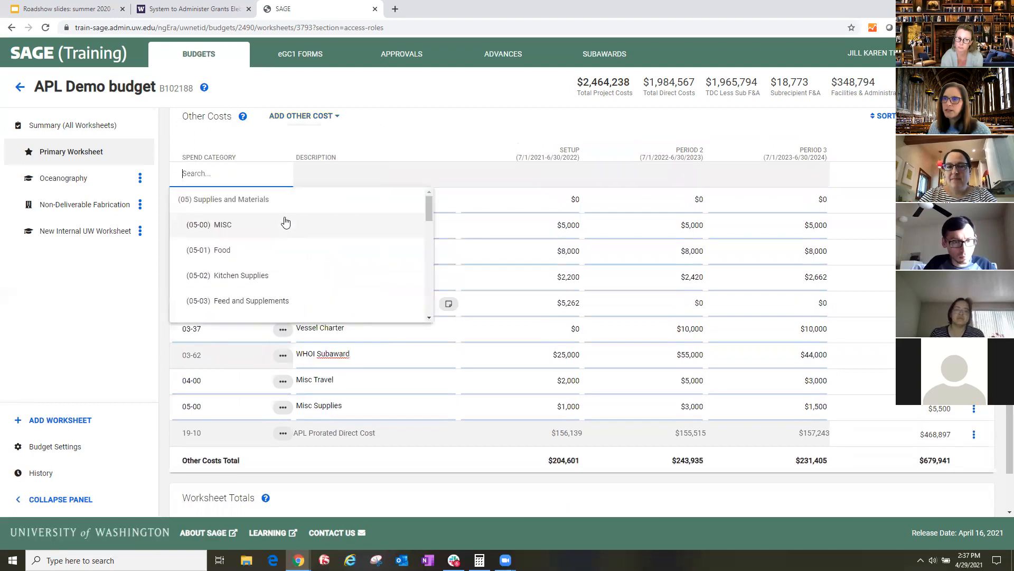
left_click(208, 226)
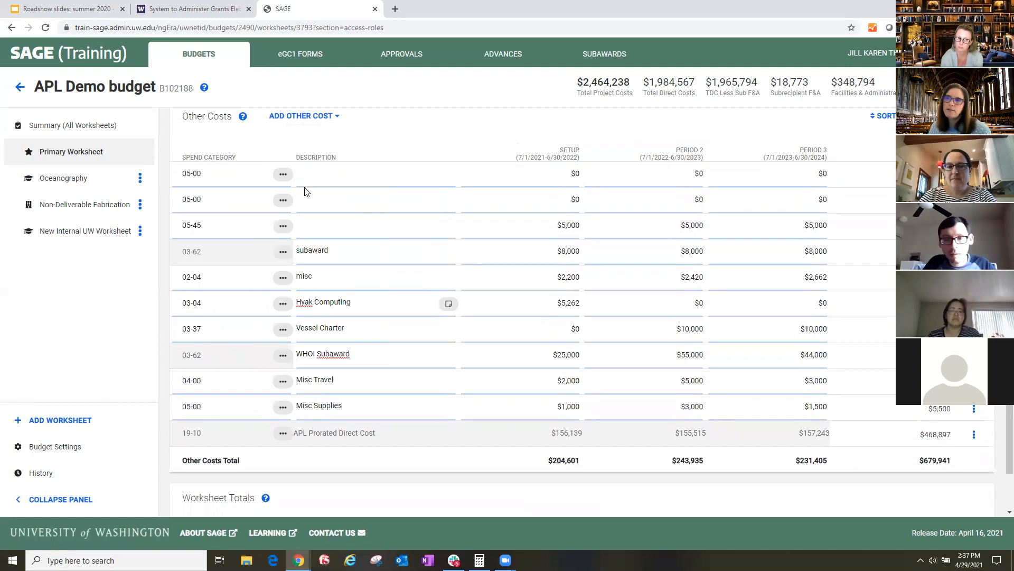
- Enter "materials" as the description of the first 05-00 cost listed under Other Costs
left_click(331, 176)
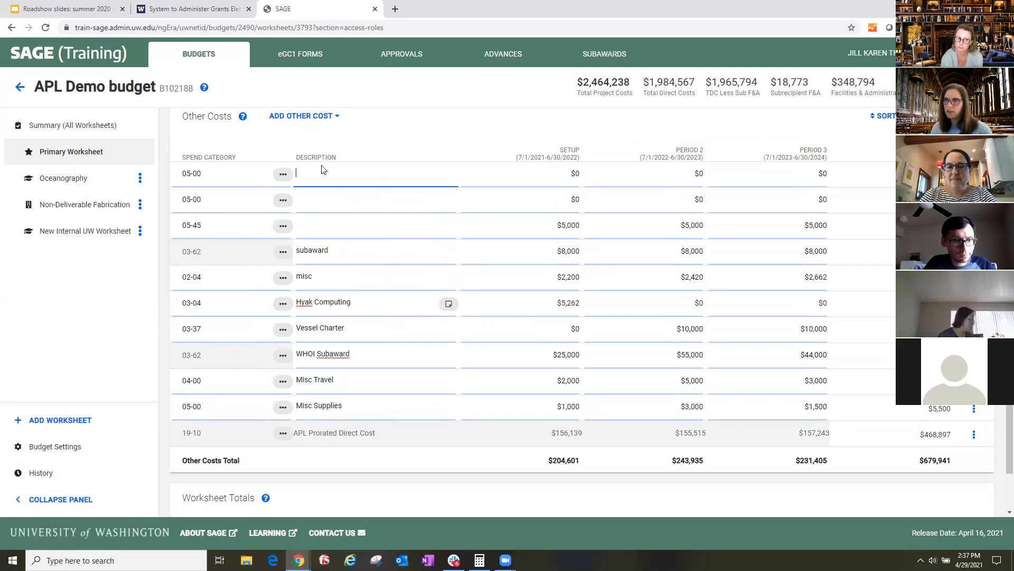
type("s")
key("BackSpace")
type("materials")
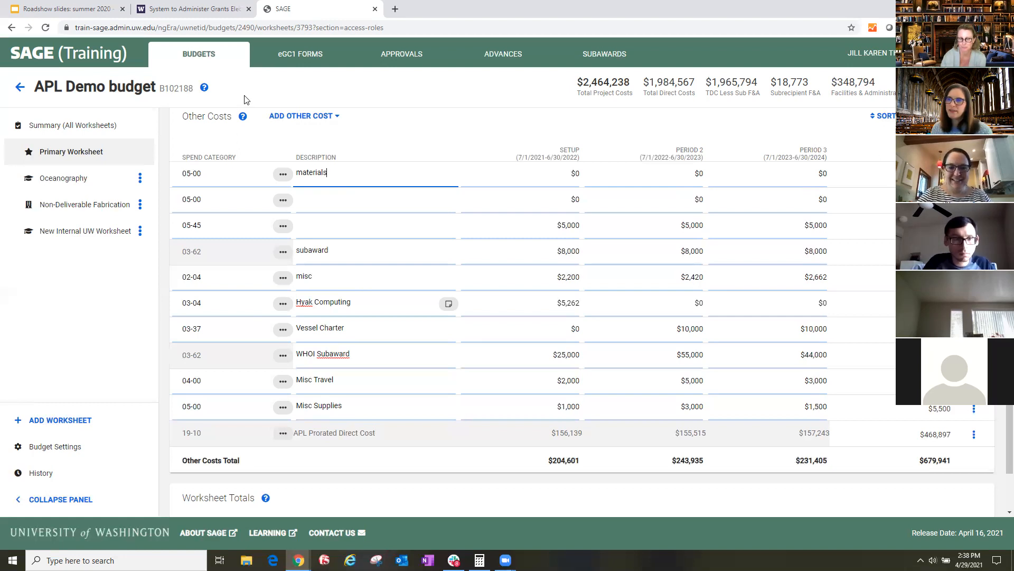
- For the undescribed 05-00 cost, set the setup period's quantity to 45 and unit price to $59
left_click(199, 174)
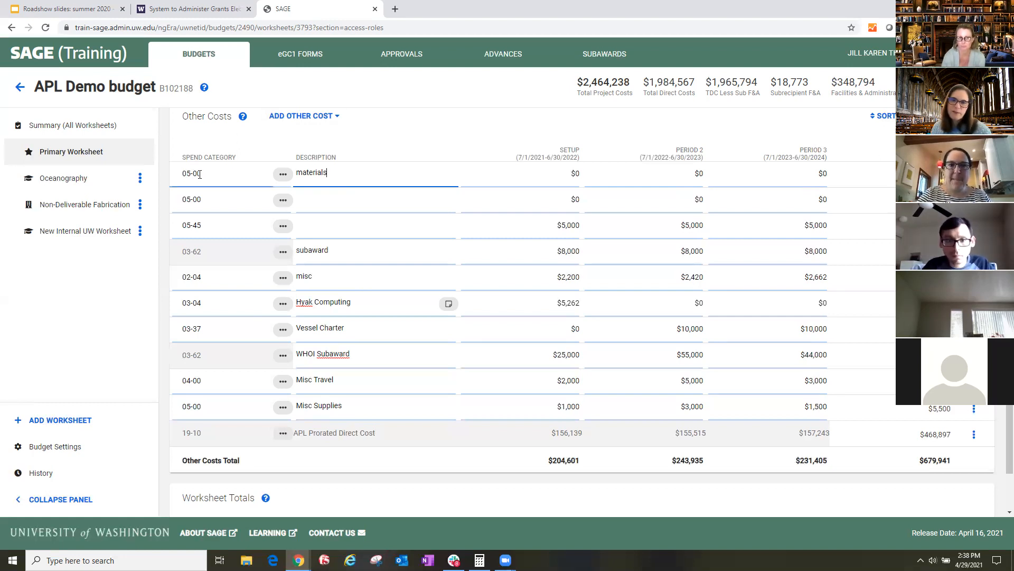
left_click(487, 175)
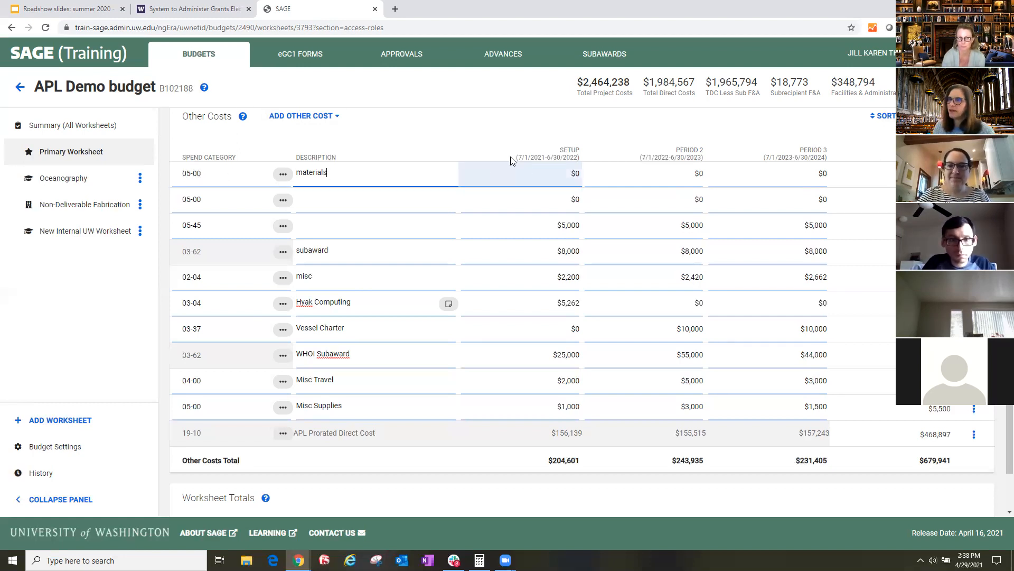
left_click(532, 175)
left_click(689, 182)
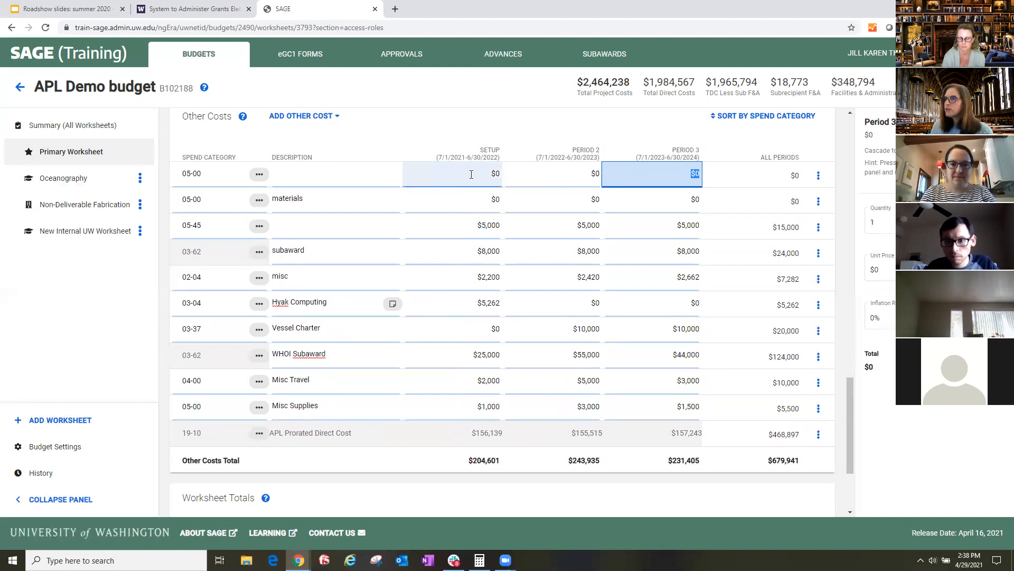
left_click(320, 176)
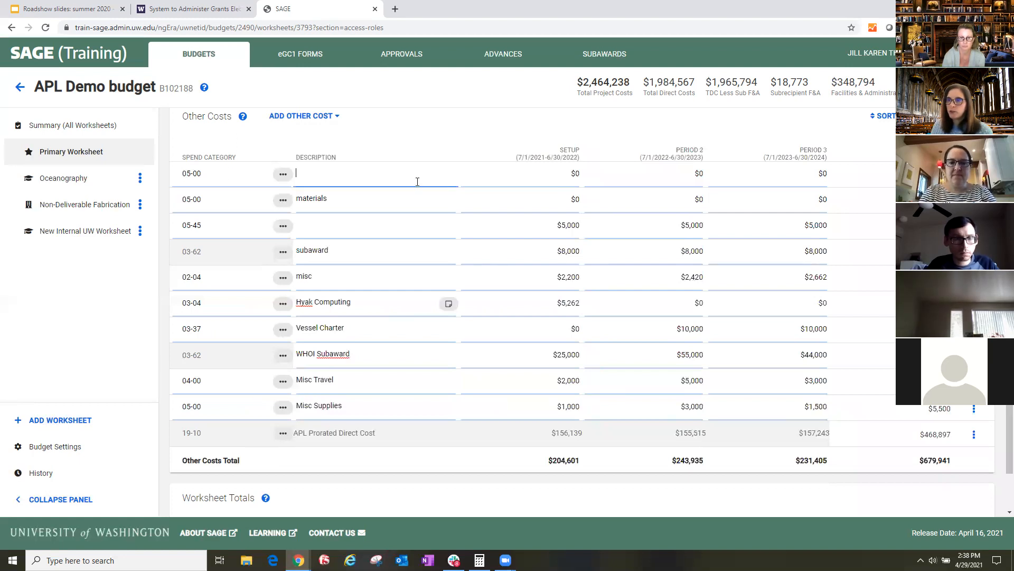
left_click(534, 172)
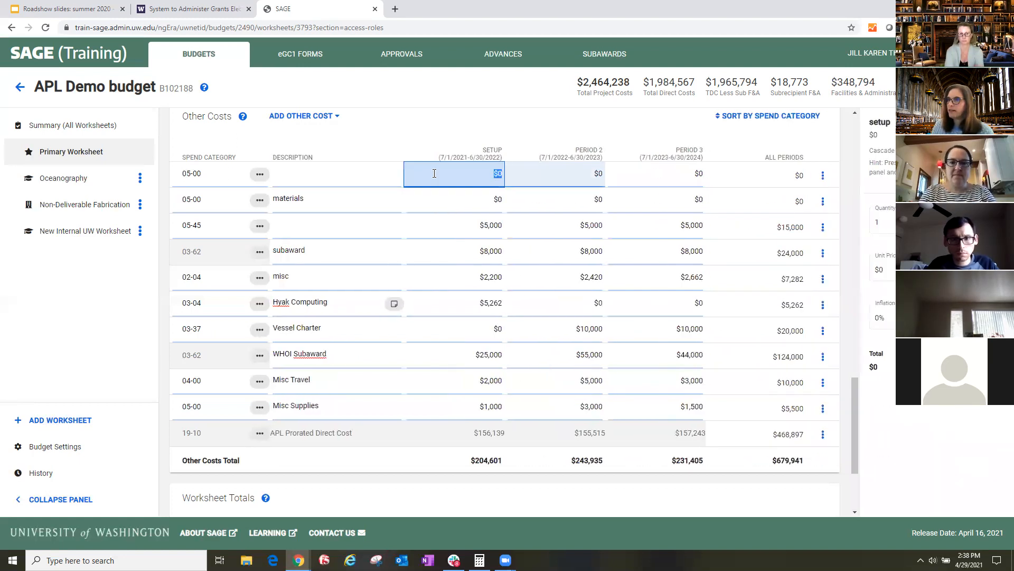
left_click(885, 220)
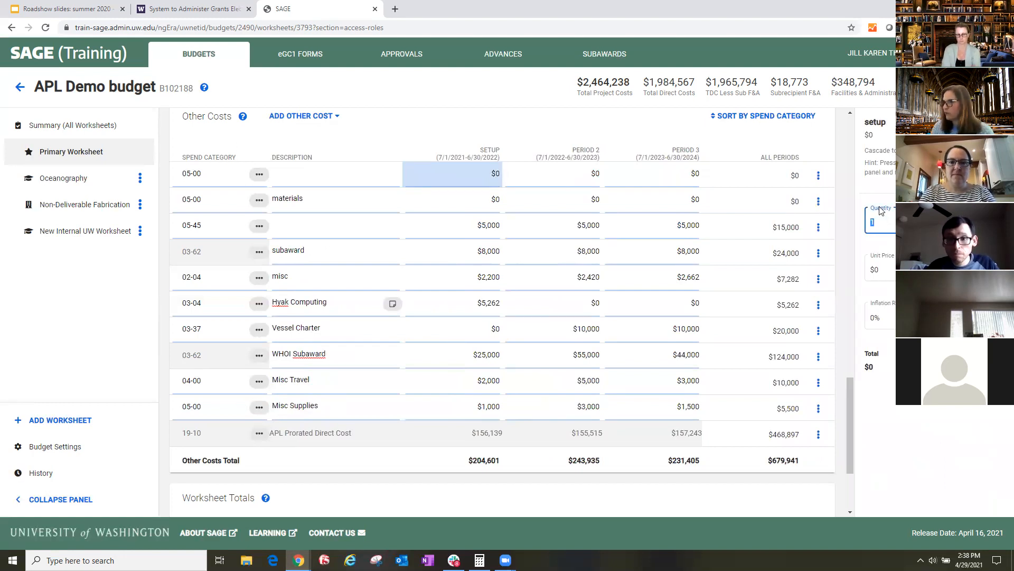
left_click(892, 271)
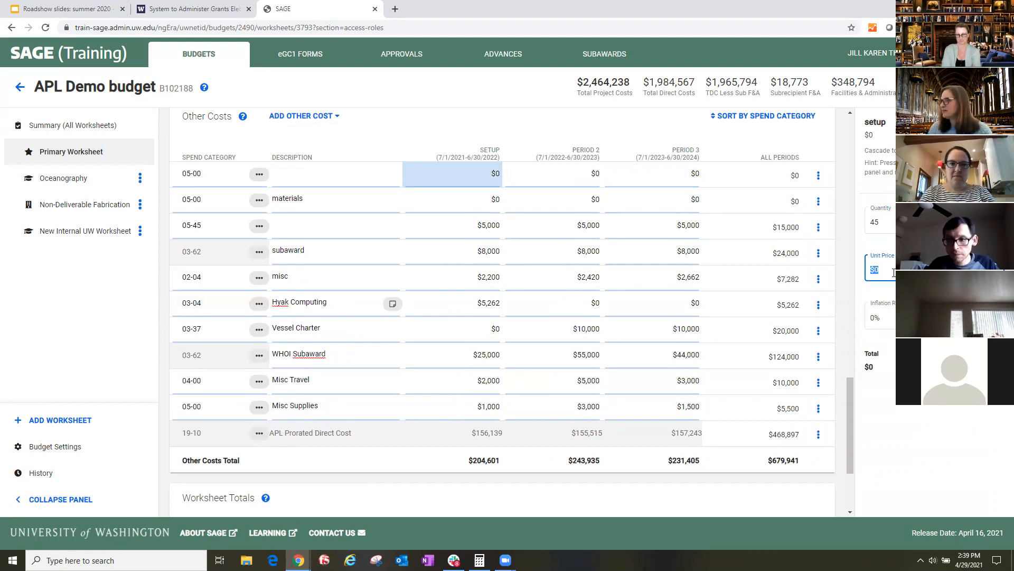
left_click(889, 267)
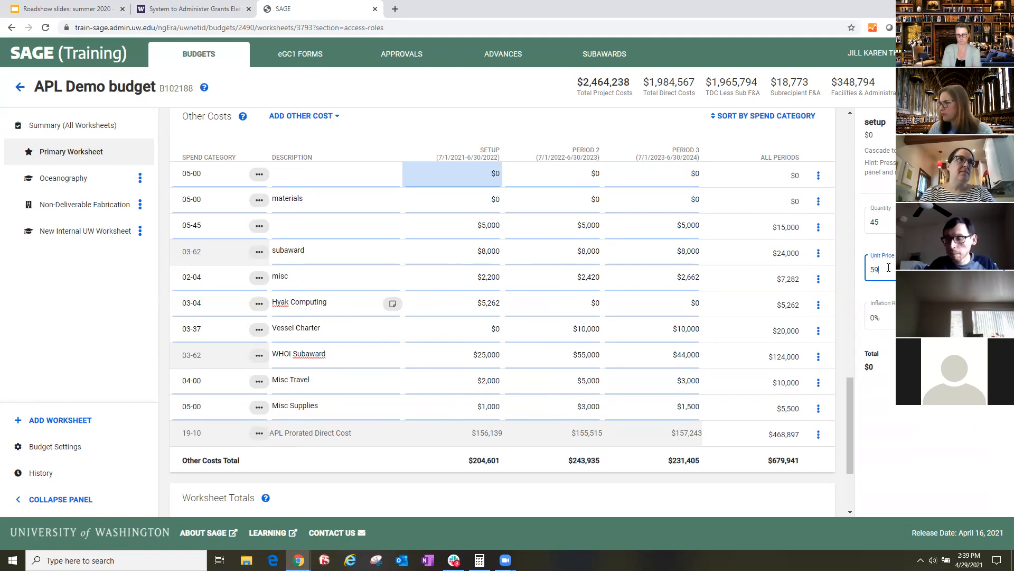
key("Return")
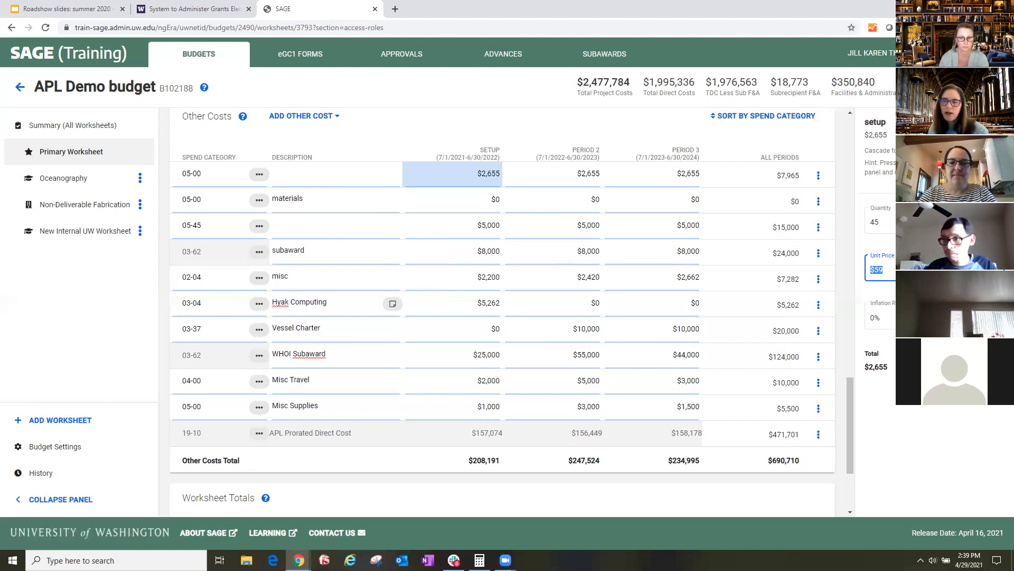
- Review the Primary Worksheet's settings, from the F&A and inflation rates down to the APL, Fixed Fee and Sea Pay options
scroll(224, 148, "up", 8)
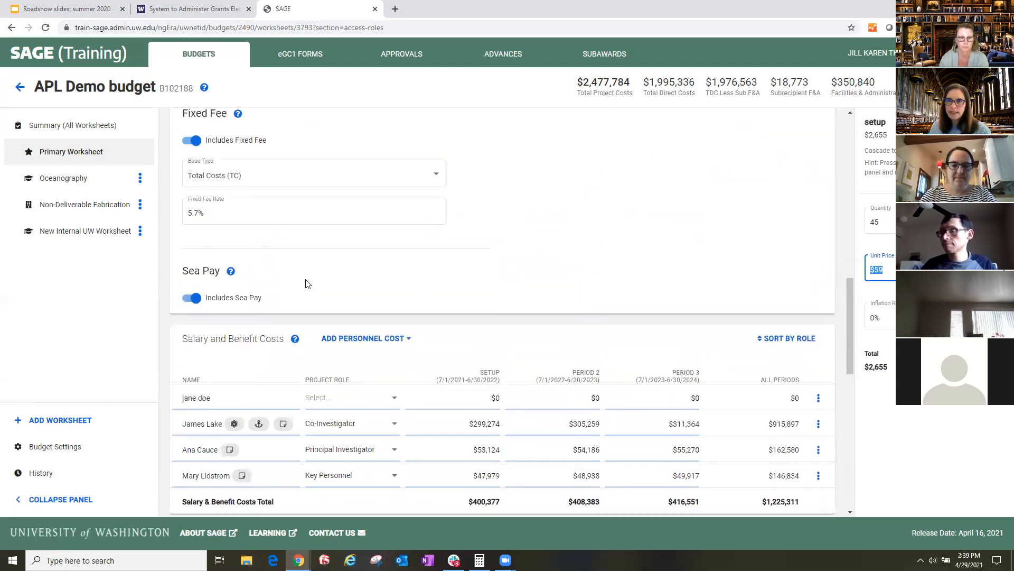
scroll(306, 283, "up", 8)
scroll(251, 227, "up", 5)
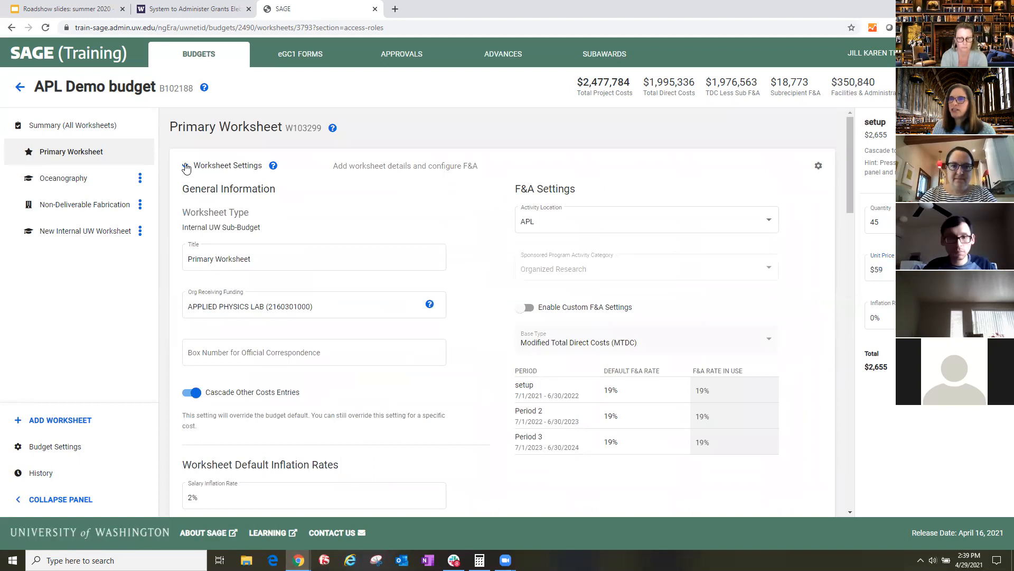
left_click(186, 168)
left_click(186, 168)
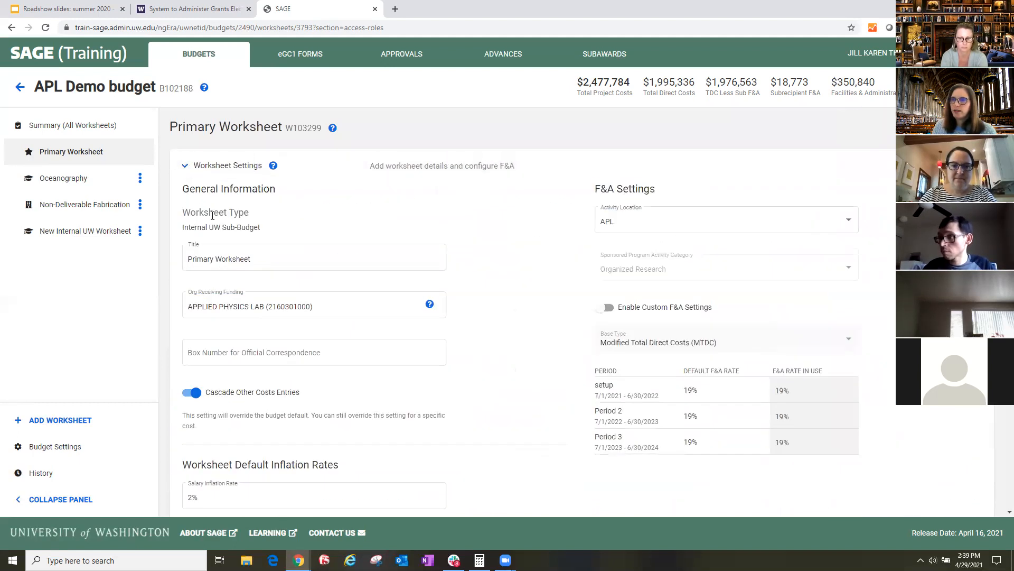
scroll(454, 329, "down", 5)
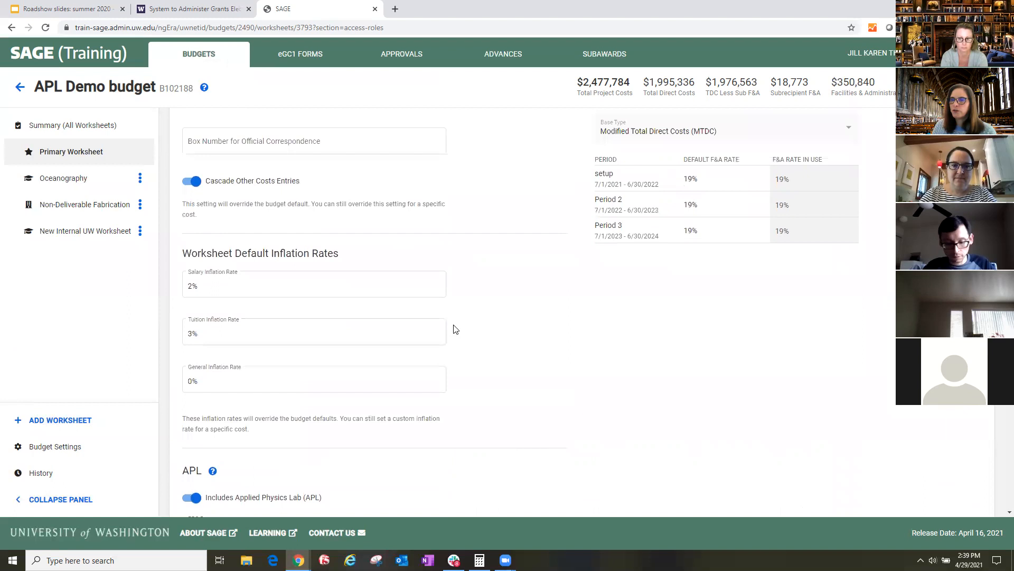
scroll(141, 331, "down", 5)
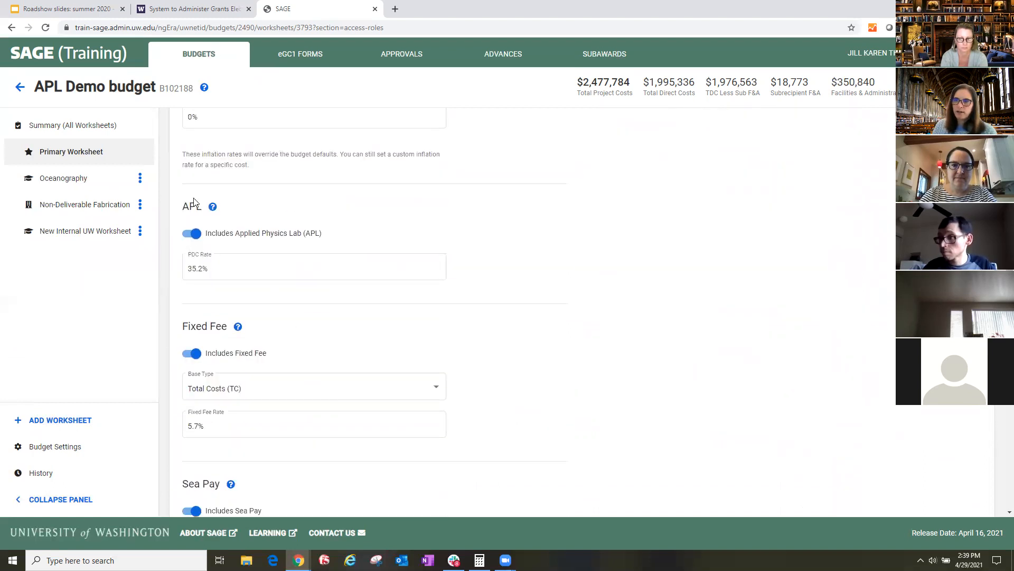
- Add a new Internal UW worksheet that includes Applied Physics Lab (APL), and try its Fixed Fee option
left_click(46, 420)
left_click(605, 370)
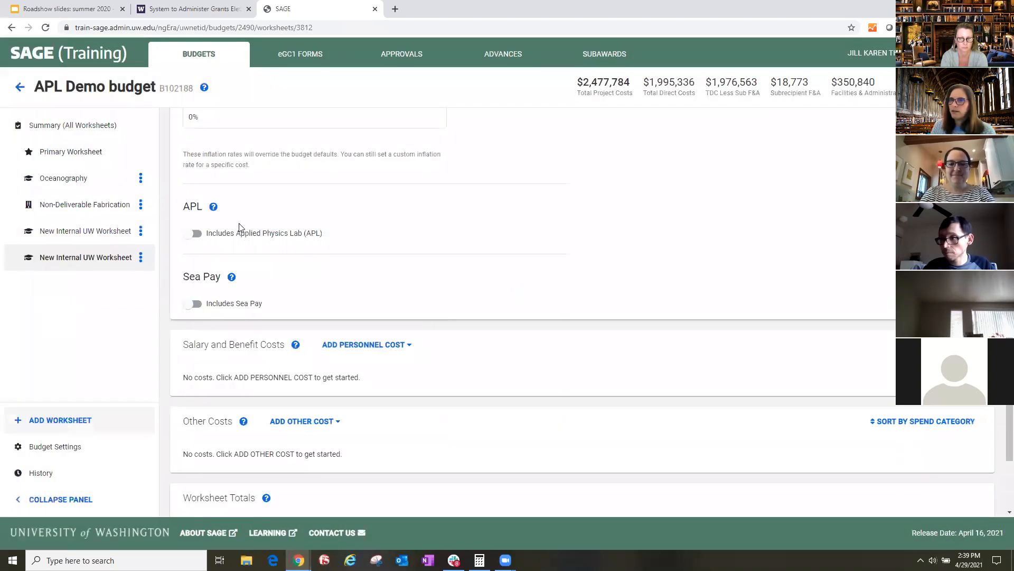
scroll(242, 225, "up", 2)
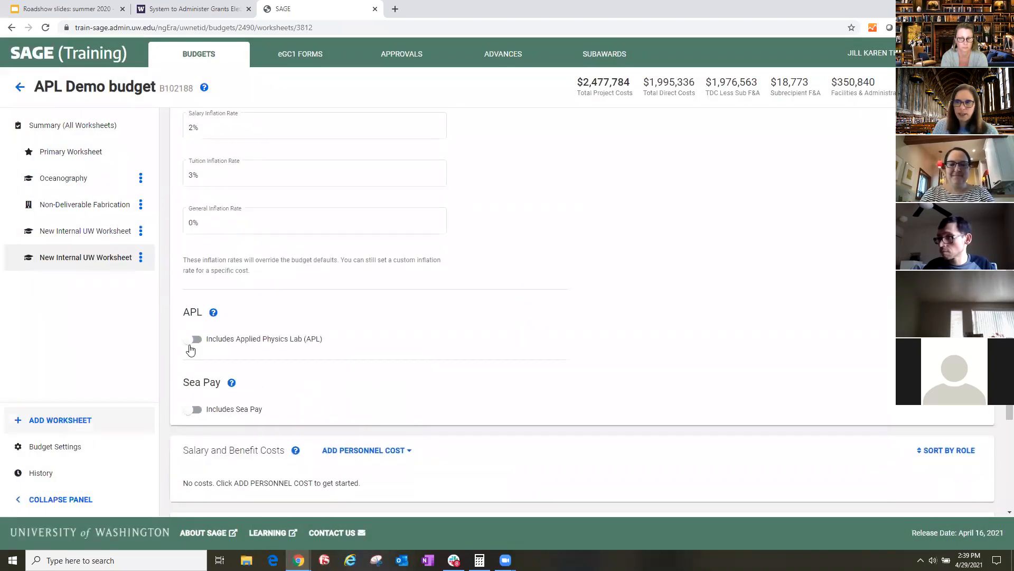
left_click(374, 211)
scroll(374, 211, "up", 1)
scroll(374, 210, "up", 1)
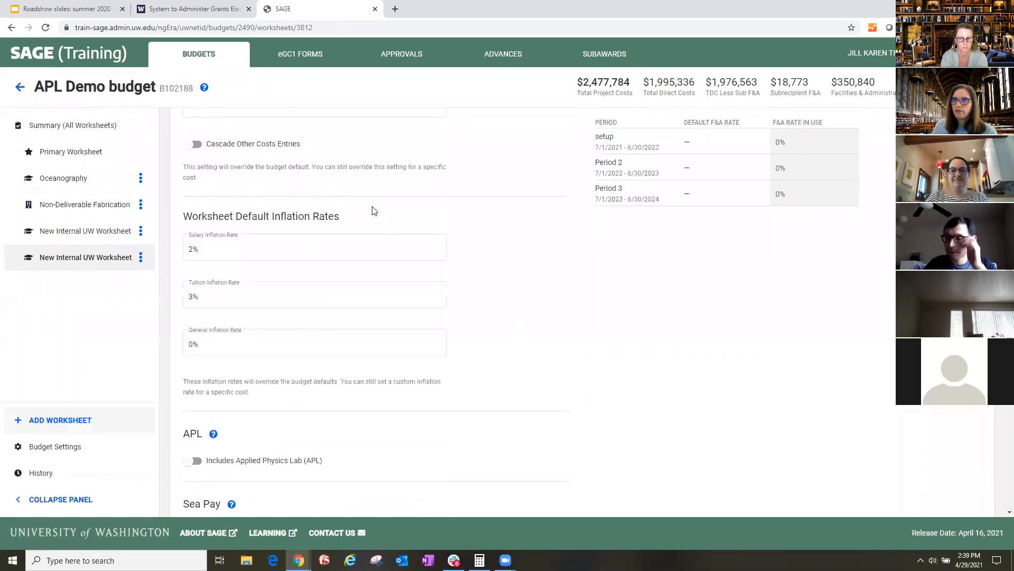
scroll(211, 259, "down", 4)
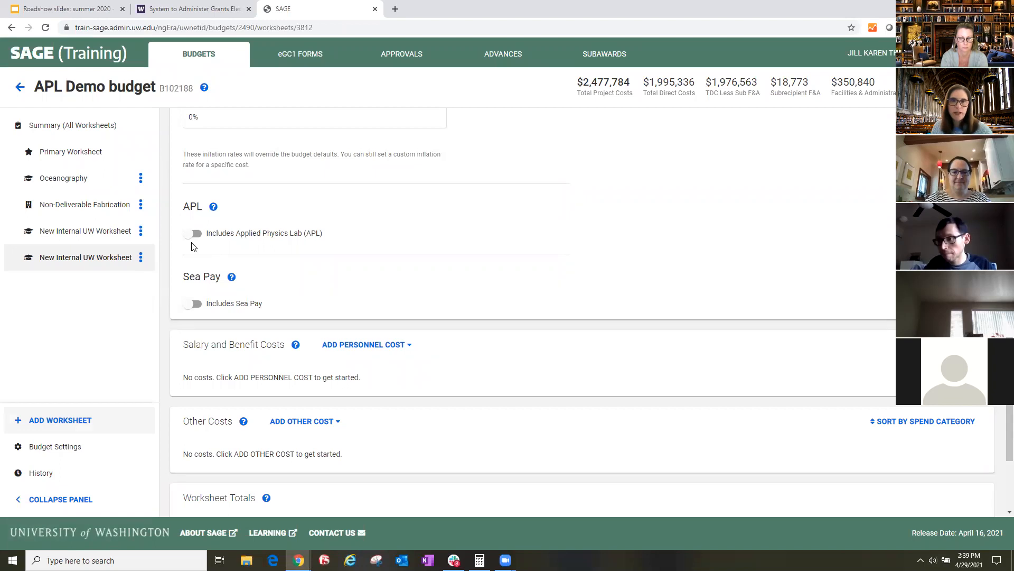
left_click(193, 233)
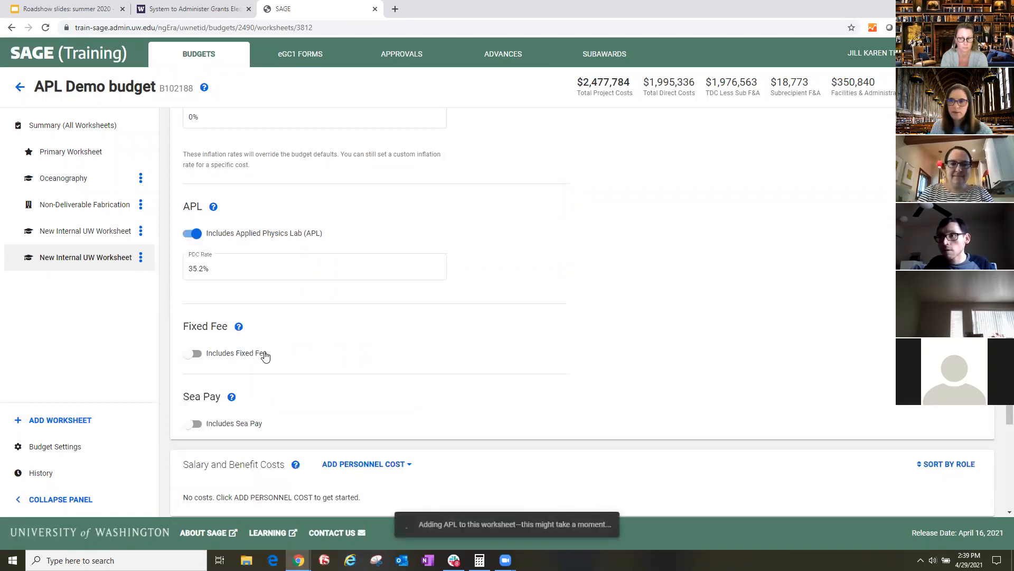
left_click(195, 355)
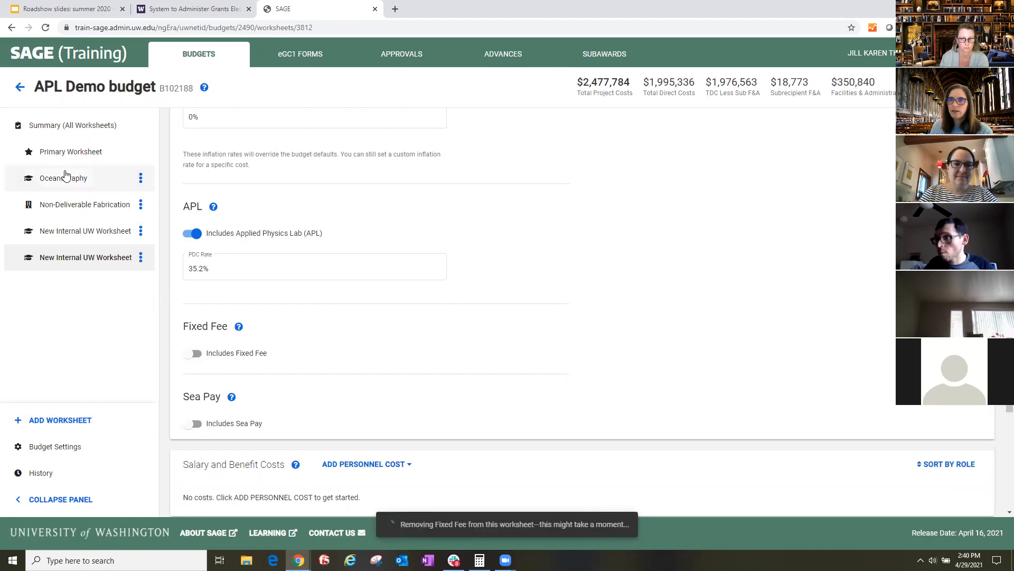
- Return to the Primary Worksheet and review its Other Costs
left_click(71, 153)
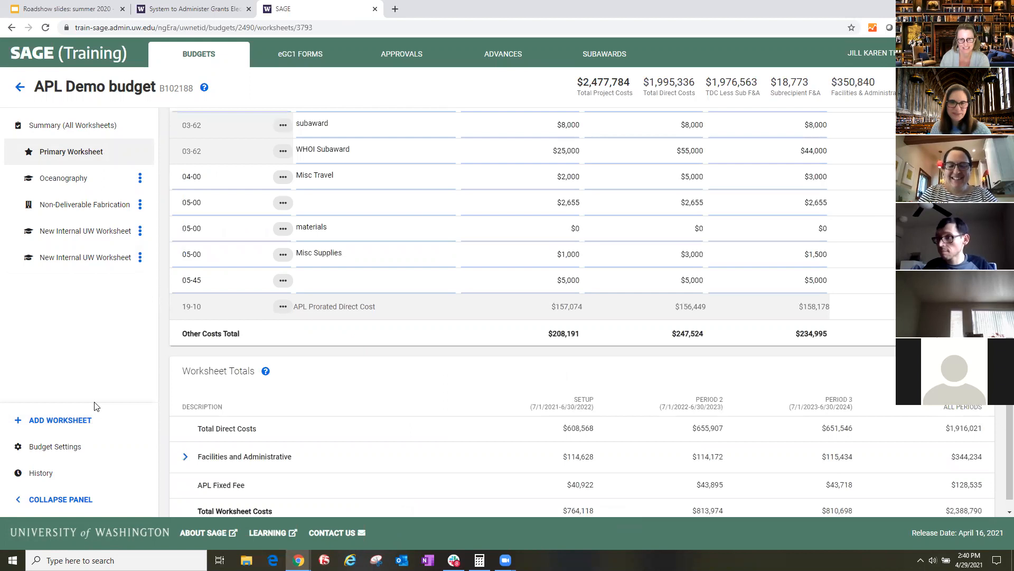
scroll(387, 358, "up", 3)
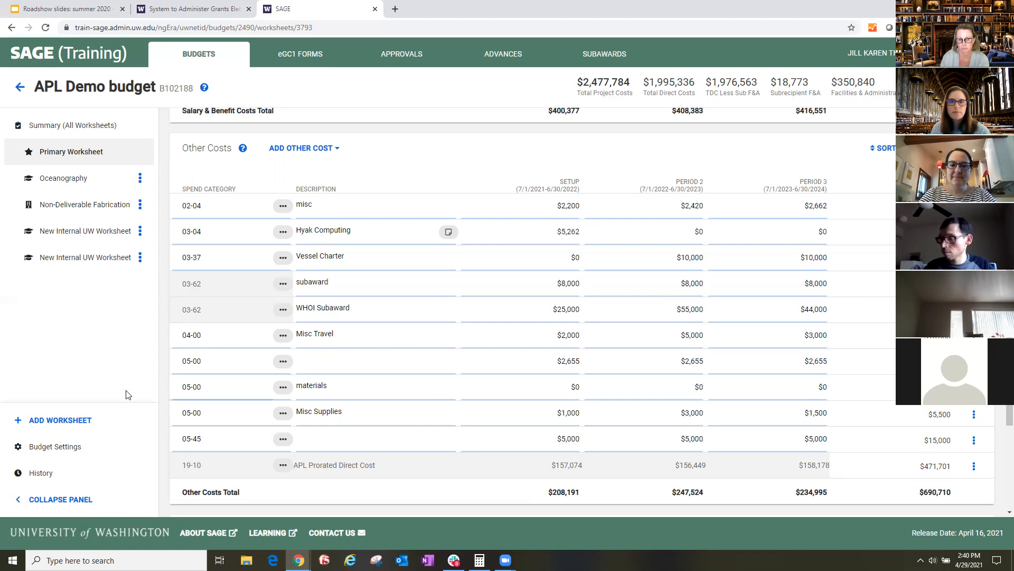
- Review the Non-Deliverable Fabrication worksheet, including the APL Small Boat cost's setup amount details and the worksheet settings
left_click(58, 210)
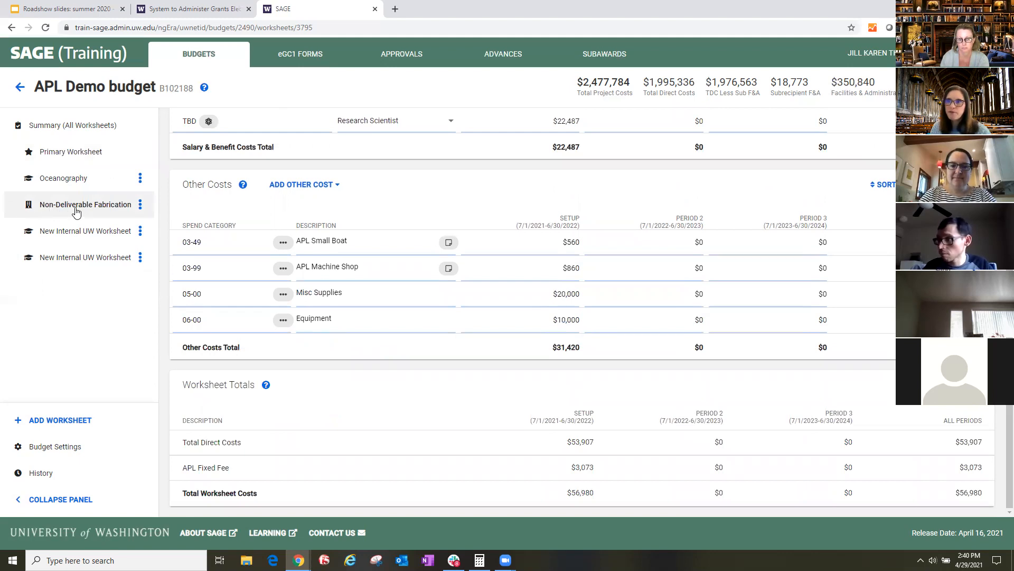
scroll(356, 223, "up", 2)
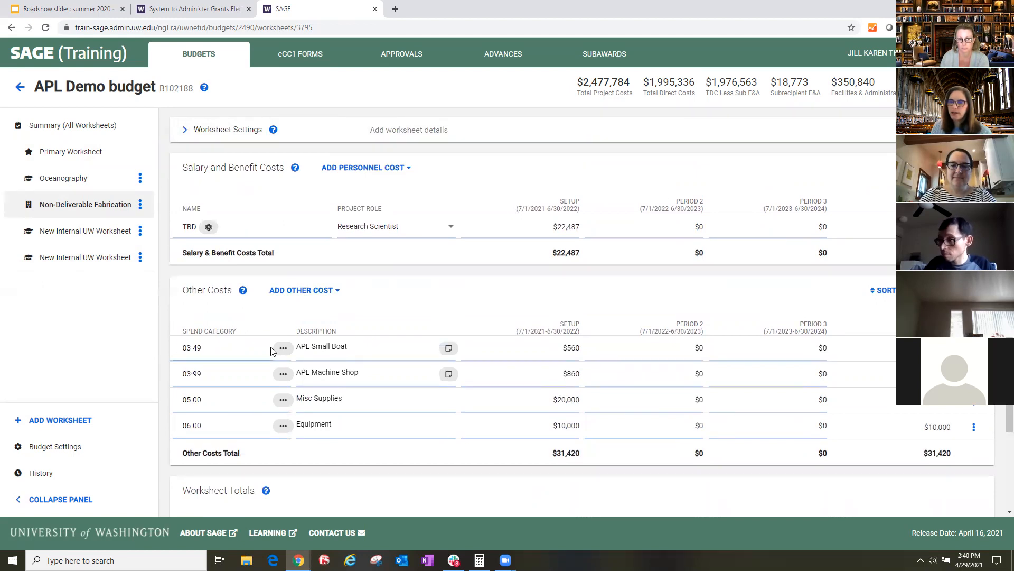
left_click(358, 349)
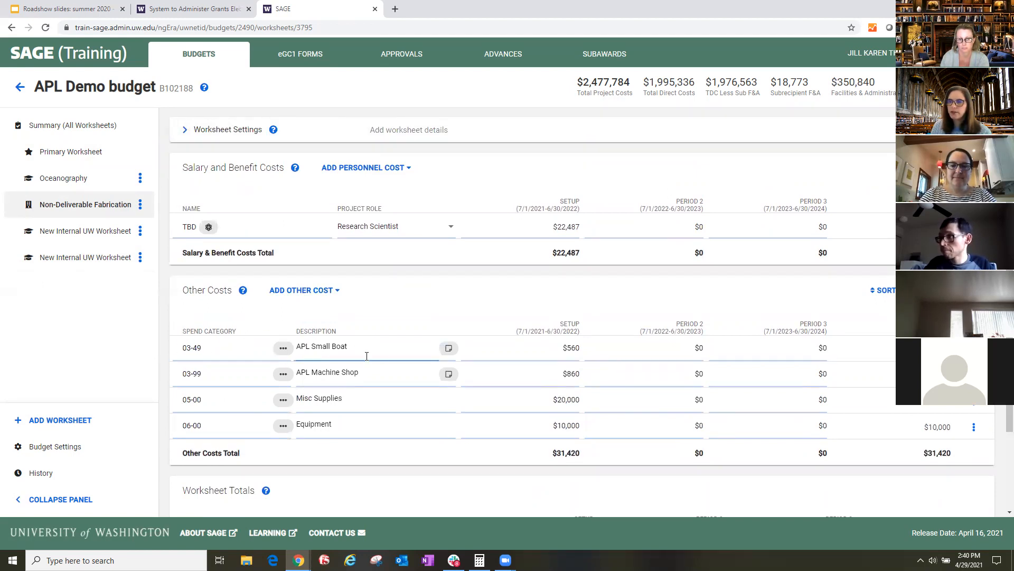
left_click(561, 345)
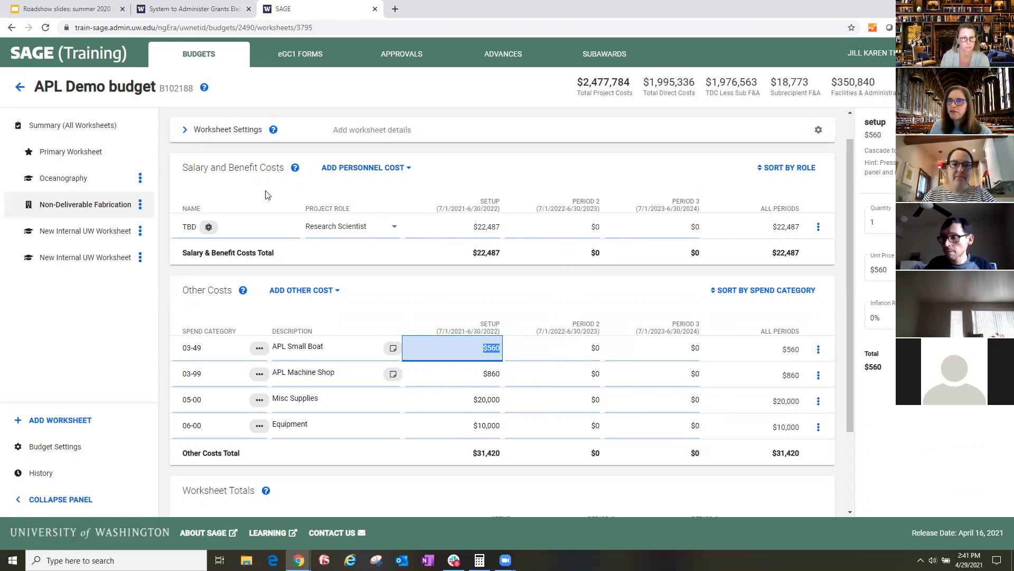
left_click(185, 130)
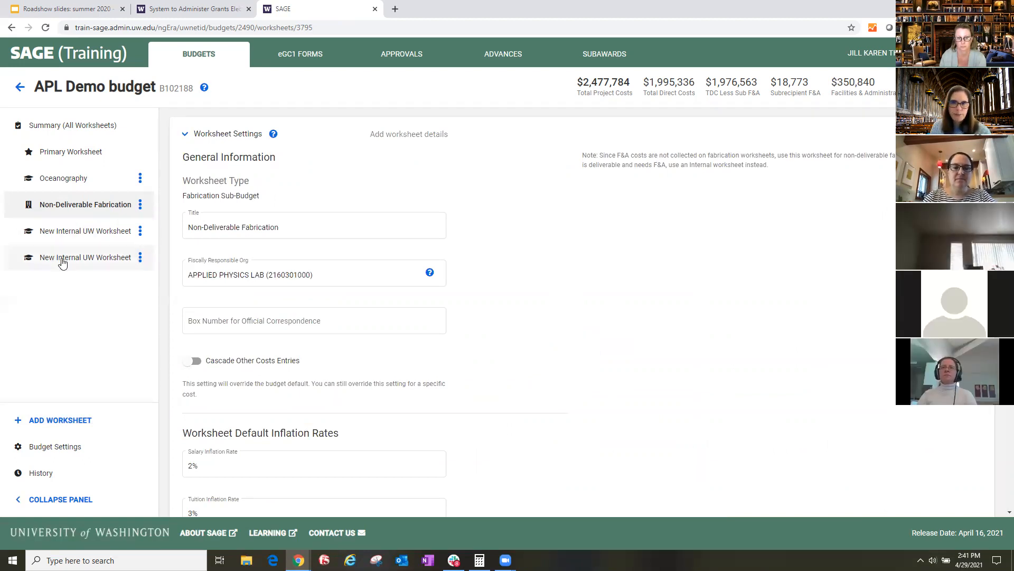
left_click(189, 136)
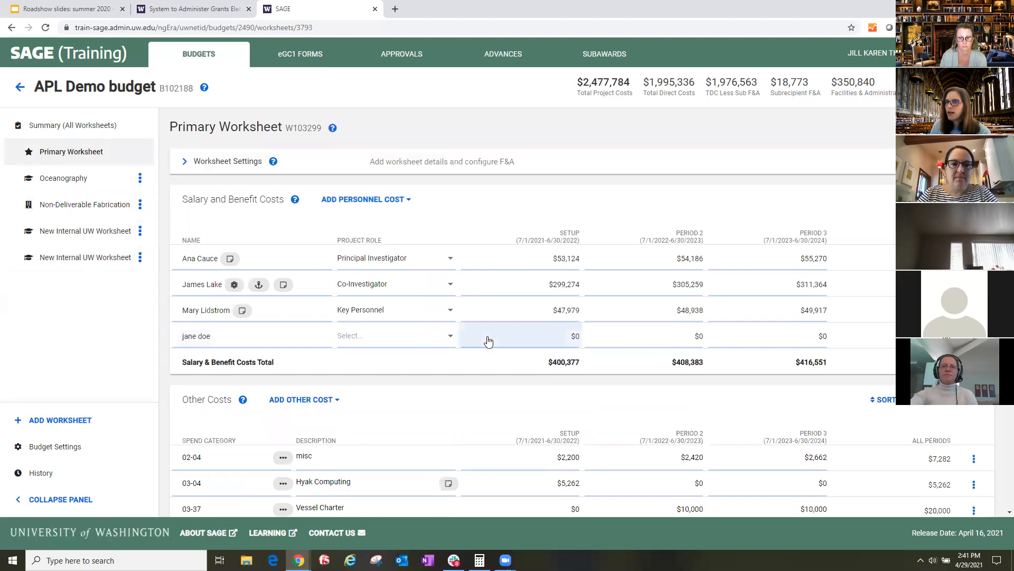
- Set the project role of the newly added fourth person in Salary and Benefit Costs to Graduate Student
left_click(374, 338)
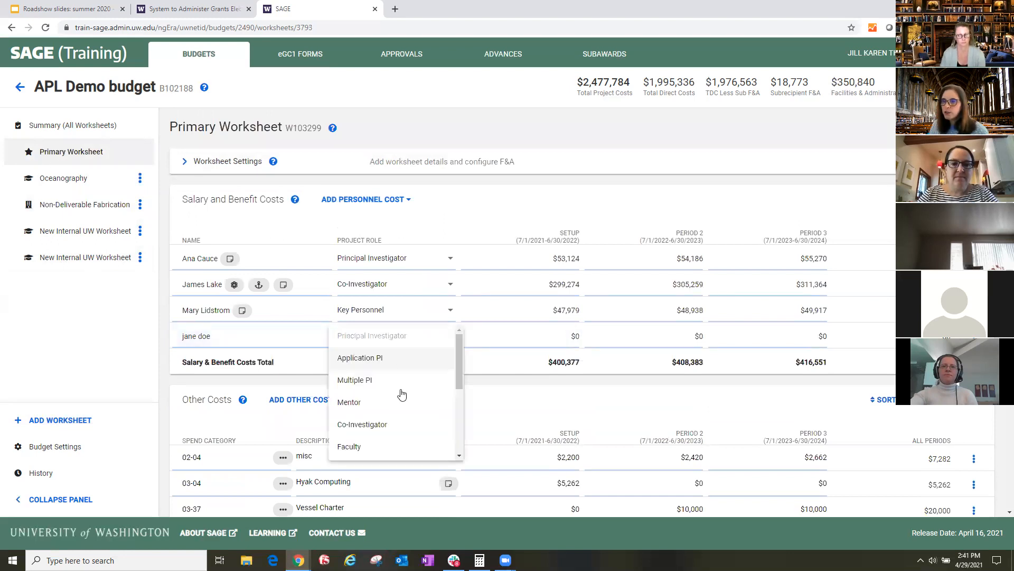
scroll(401, 389, "down", 2)
left_click(397, 406)
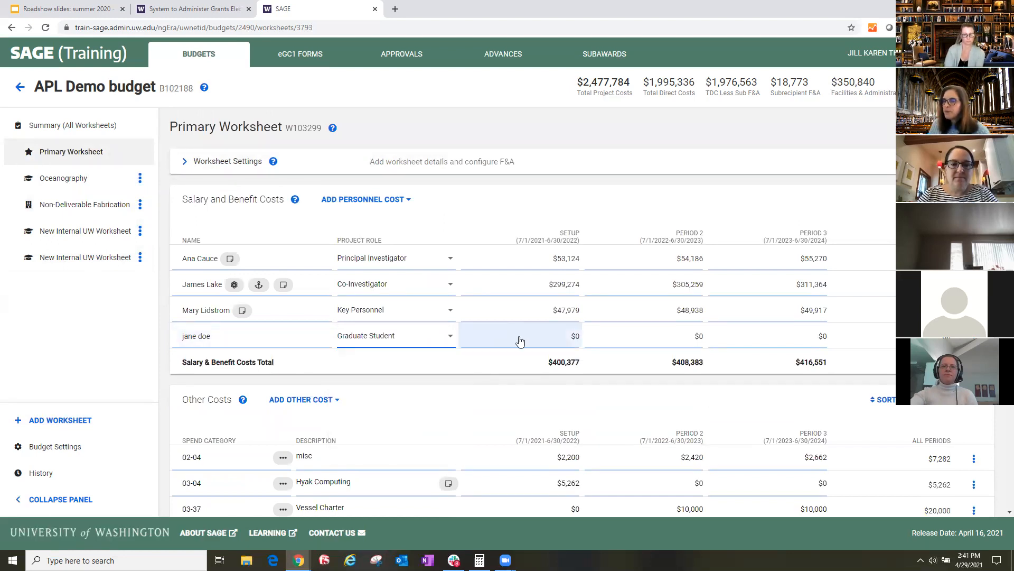
- In the graduate student's setup period details, set the UW sub-object code to (30) Graduate School Student Appointments–Teaching
left_click(520, 340)
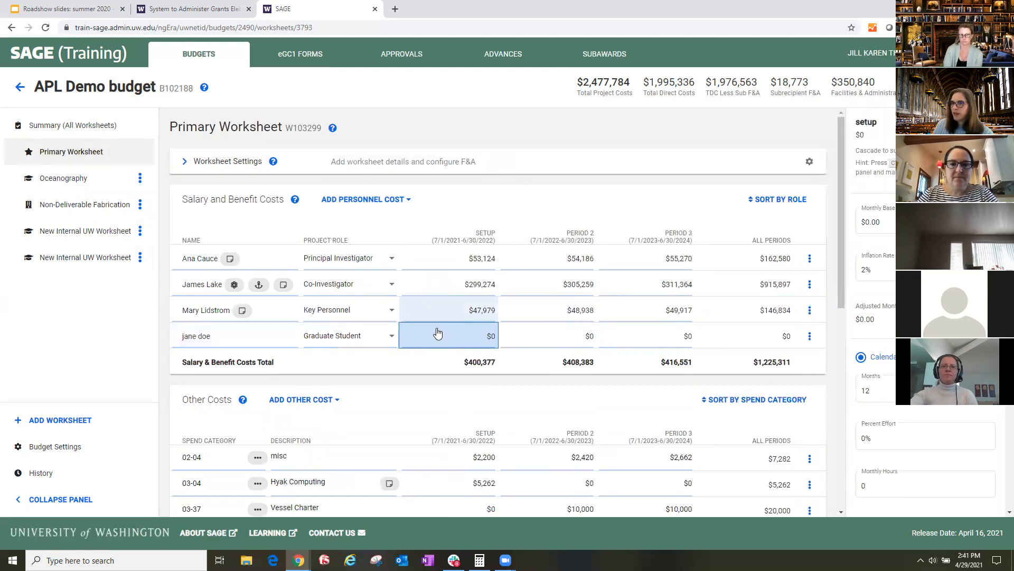
scroll(888, 270, "down", 4)
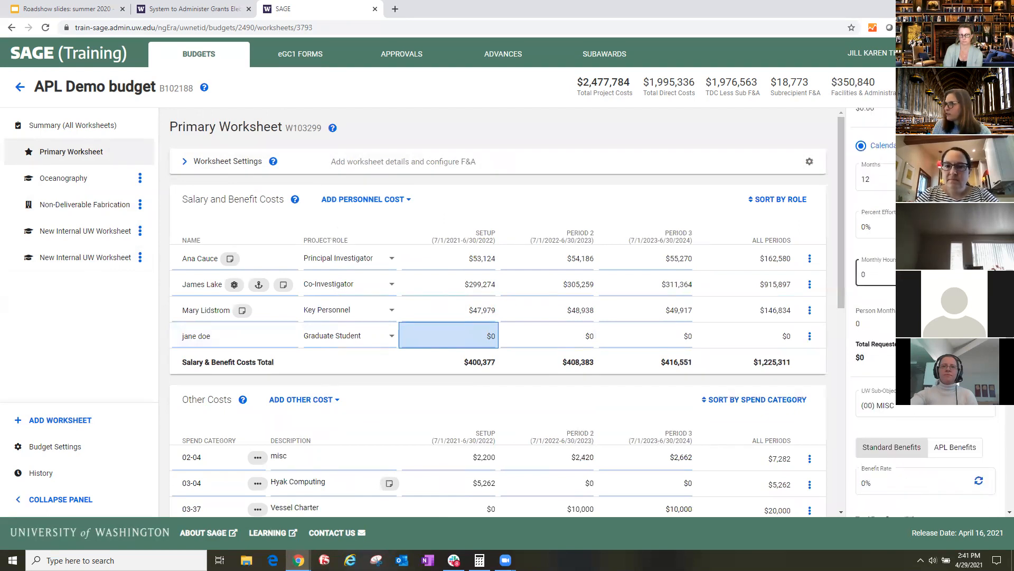
scroll(887, 269, "down", 3)
left_click(877, 247)
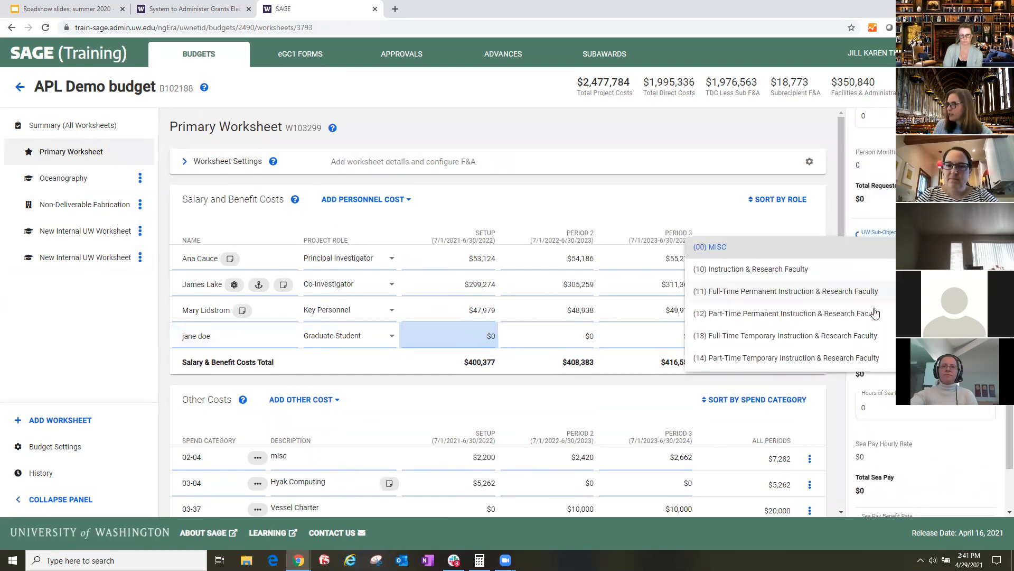
scroll(779, 312, "down", 3)
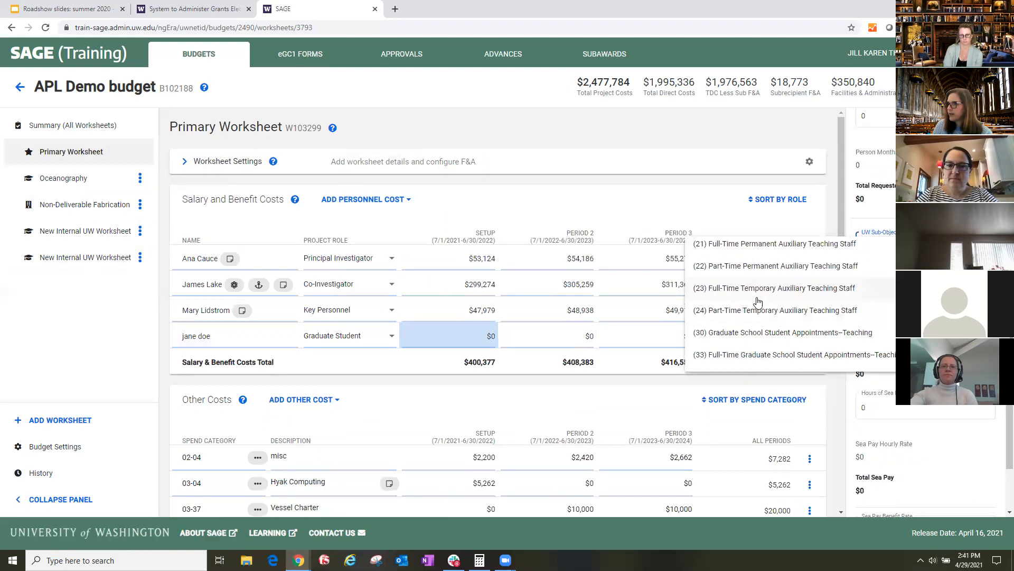
left_click(759, 334)
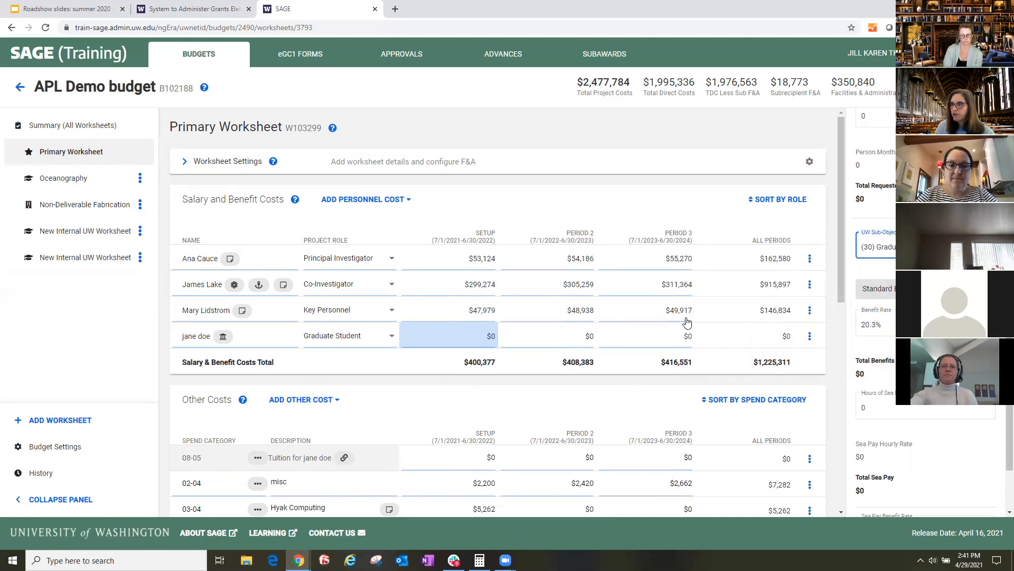
- Enter $3,000 academic quarter tuition and 3 academic quarters for the setup period of the graduate student's linked tuition cost
scroll(636, 421, "down", 1)
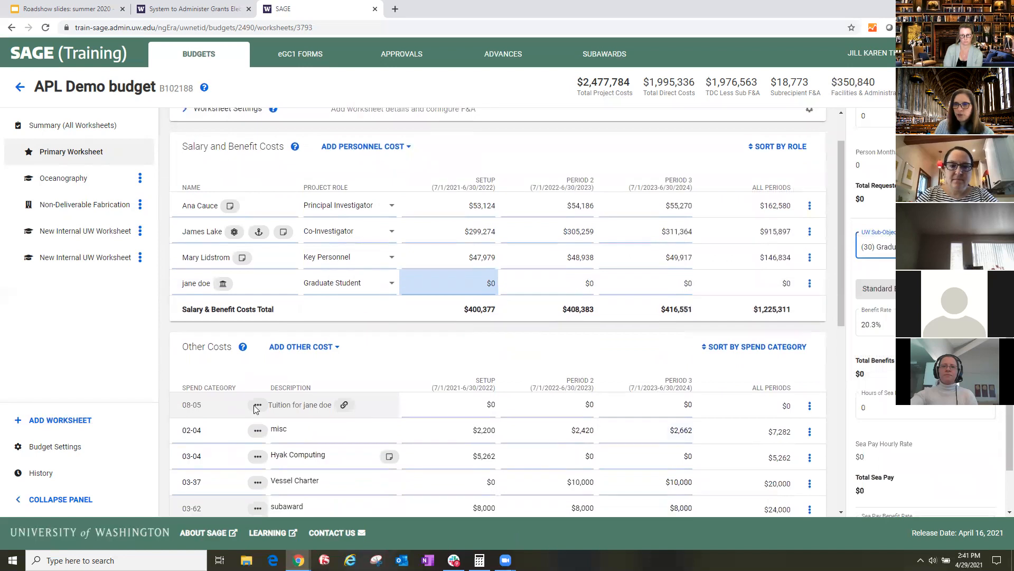
scroll(324, 354, "down", 1)
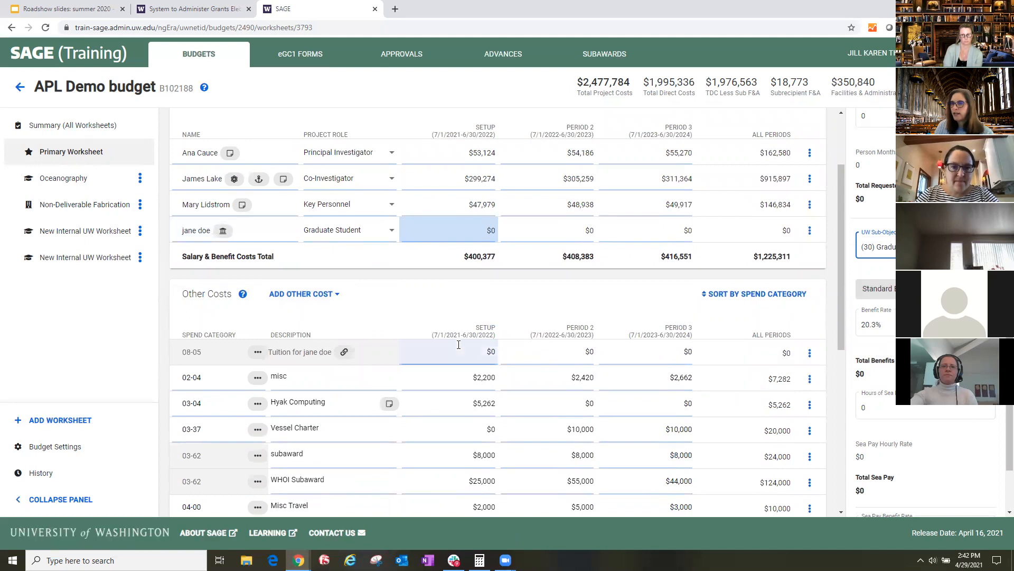
left_click(474, 353)
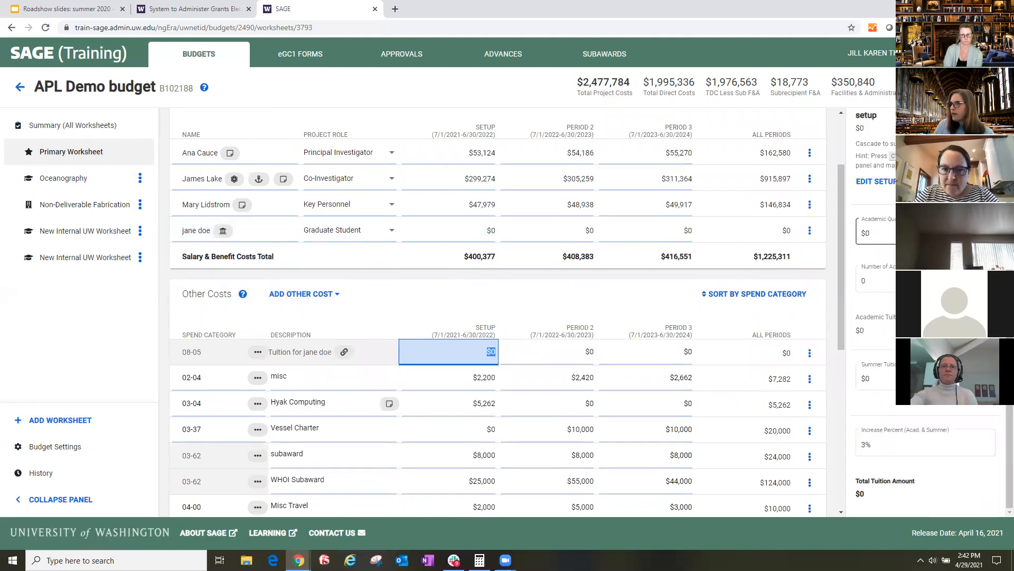
left_click(911, 233)
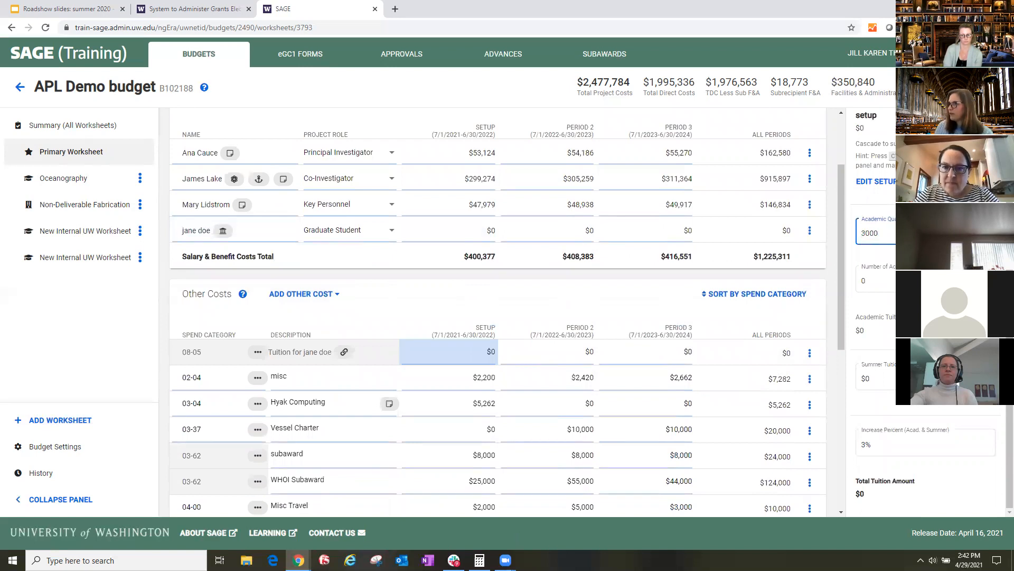
key("Tab")
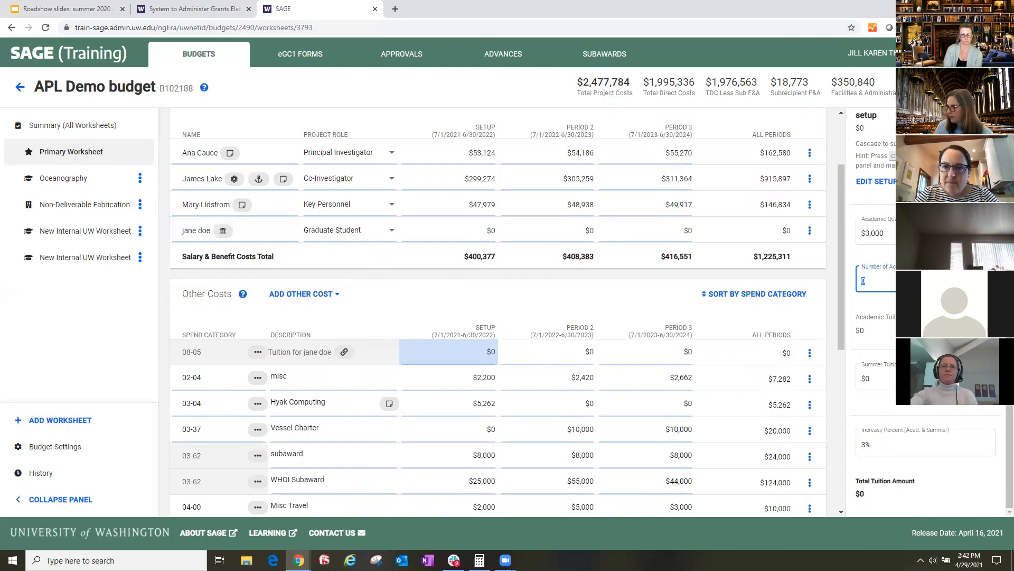
key("Tab")
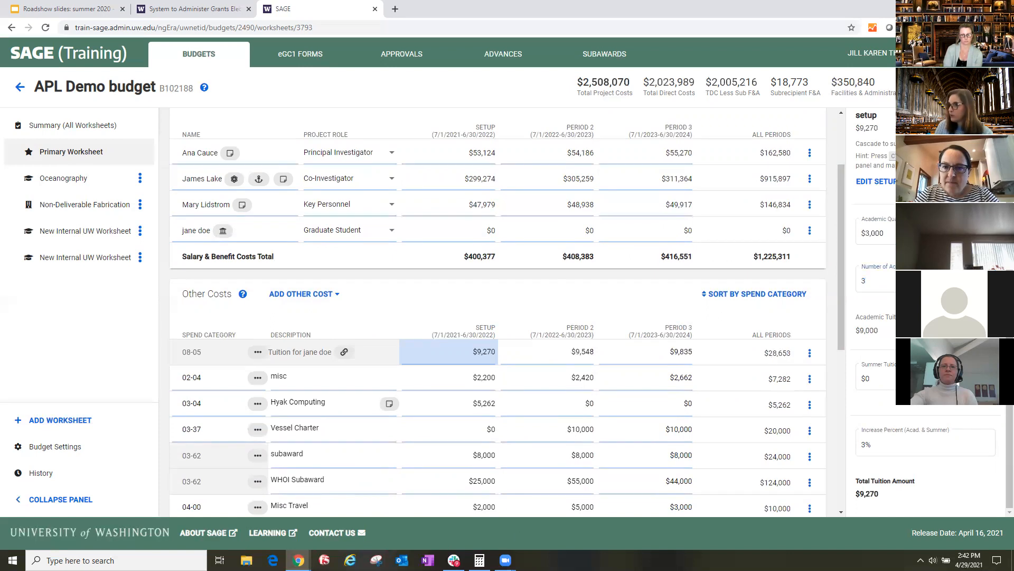
left_click(914, 378)
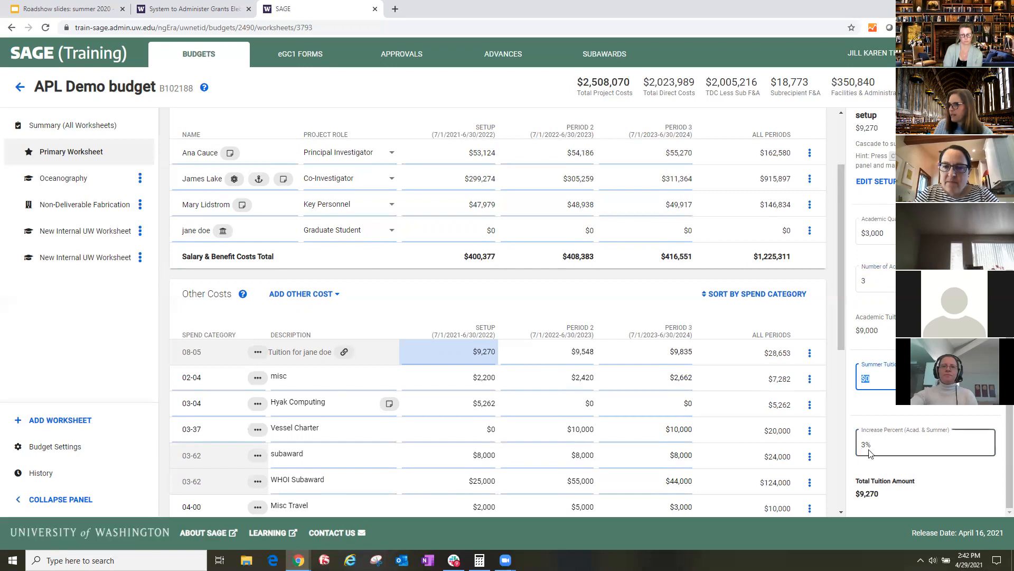
left_click(642, 317)
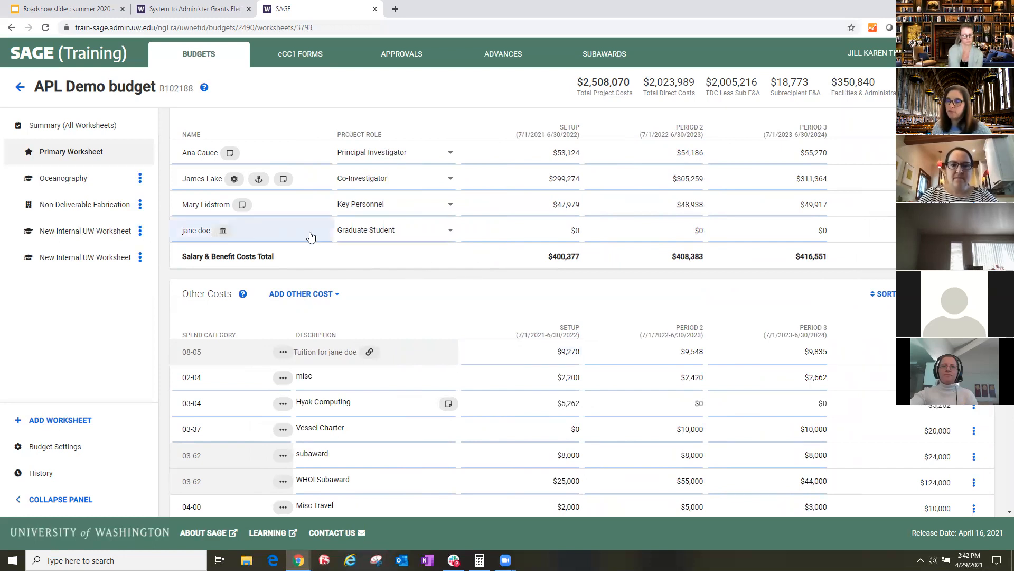
- Turn off the linked tuition option in the graduate student's setup details and delete the linked tuition cost
left_click(552, 233)
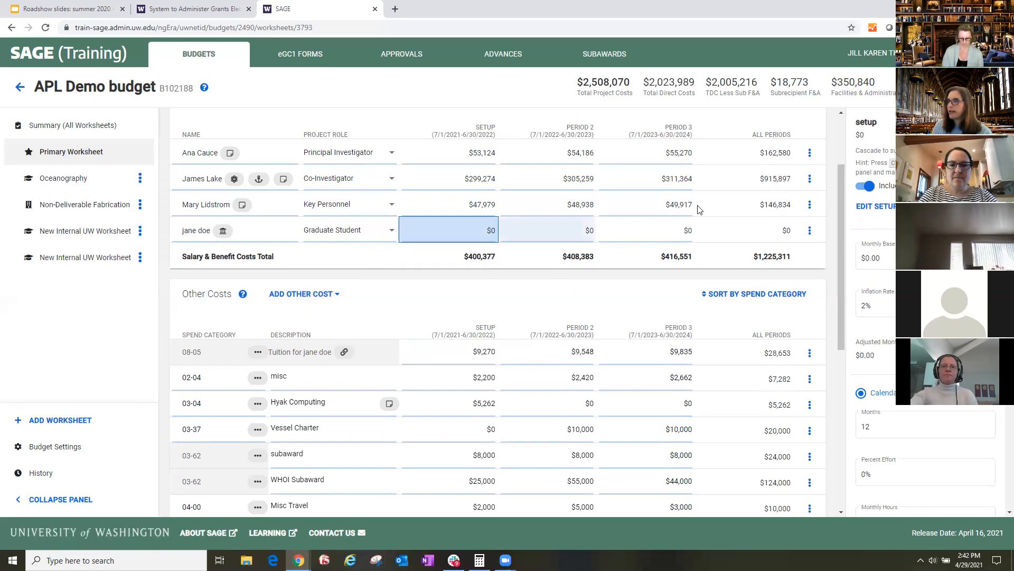
left_click(869, 186)
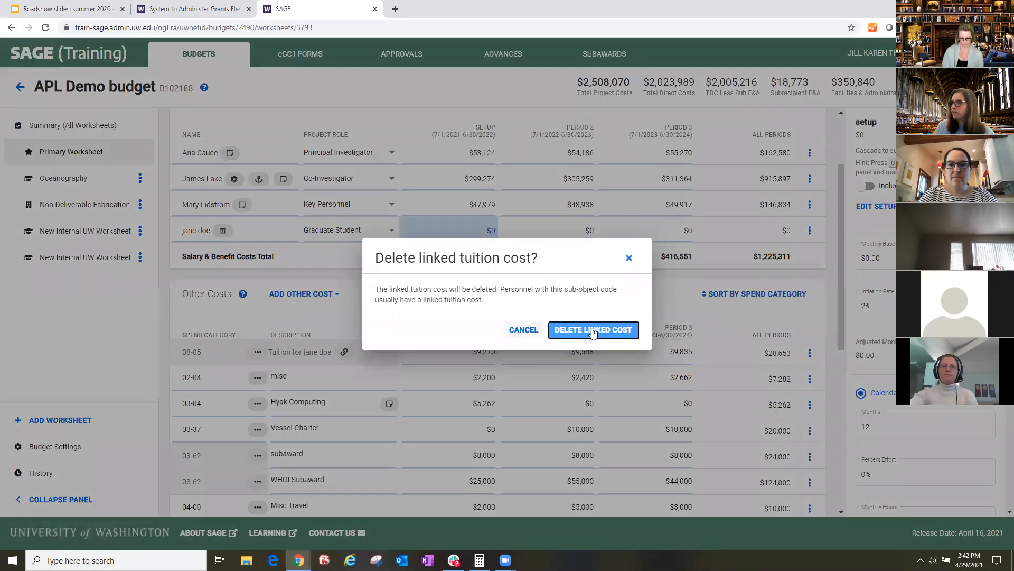
left_click(593, 330)
mouse_move(229, 233)
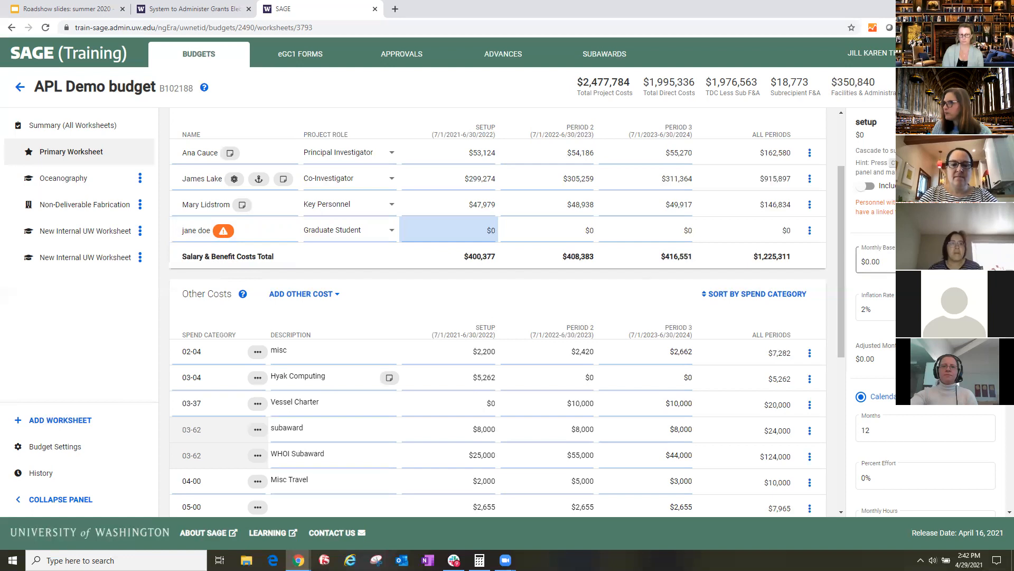
scroll(378, 304, "down", 3)
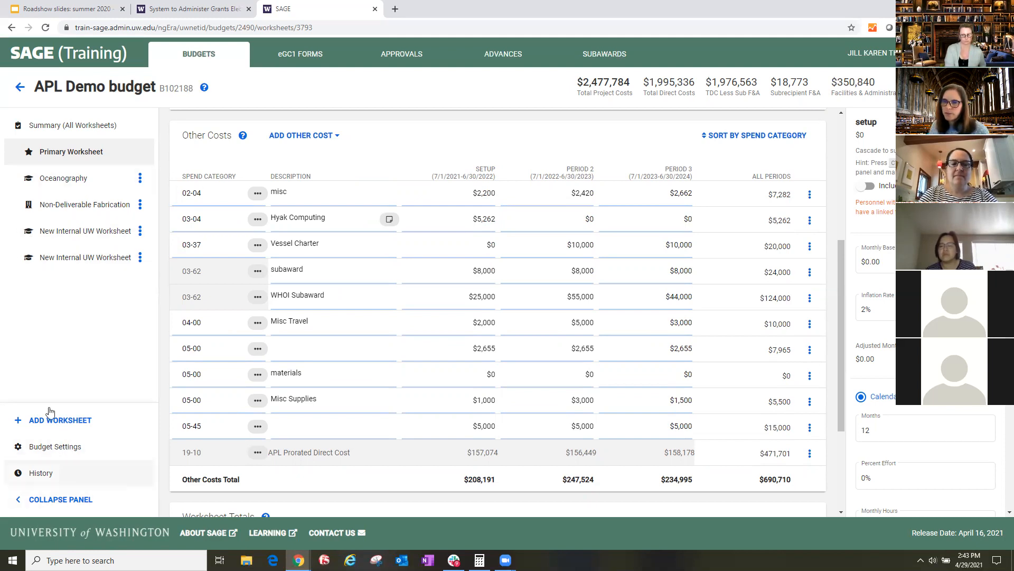
- View the 4/28/21, 11:40 AM snapshot from the budget's History, and return to the live Primary Worksheet
left_click(41, 474)
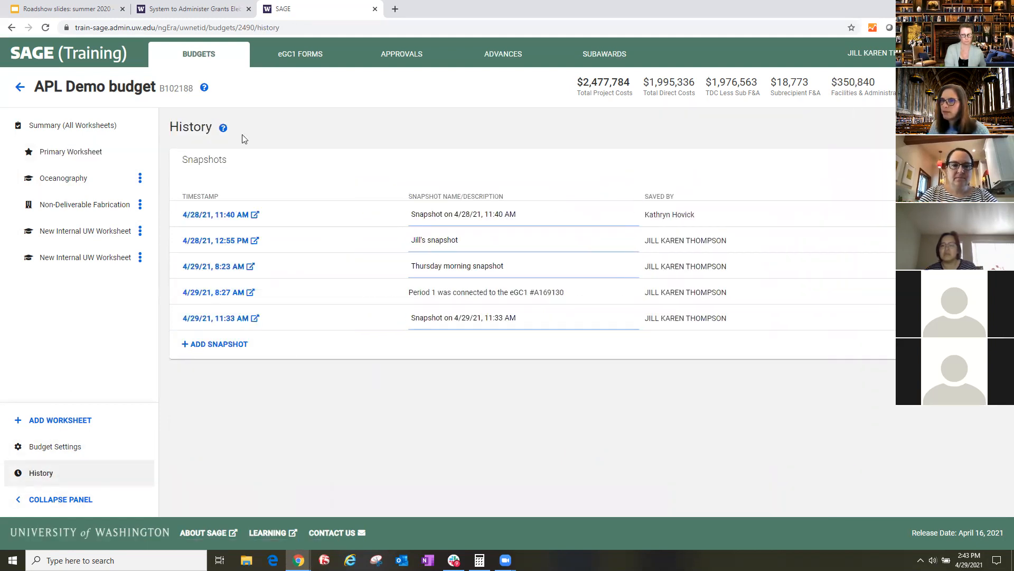
left_click(219, 215)
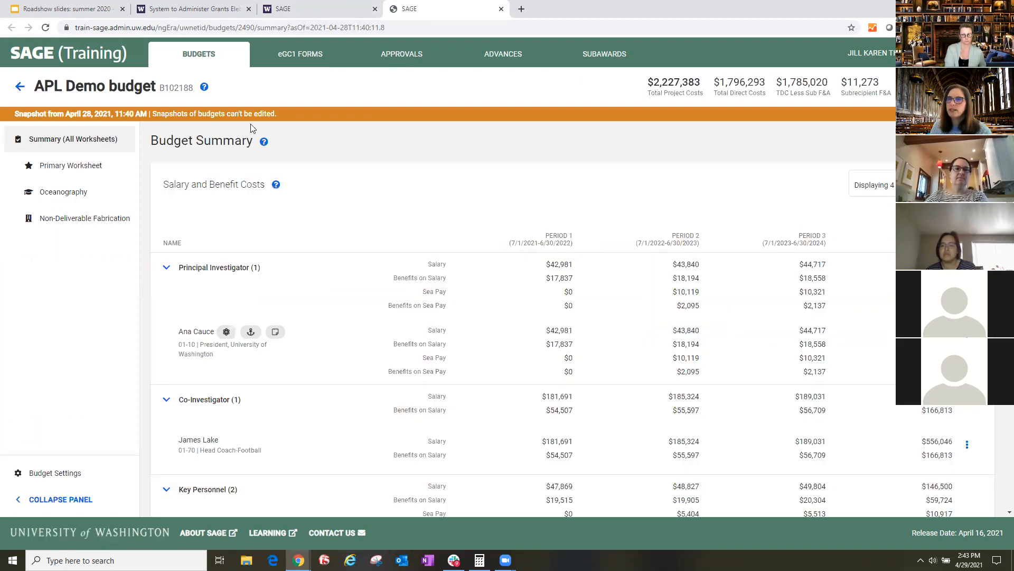
left_click(295, 10)
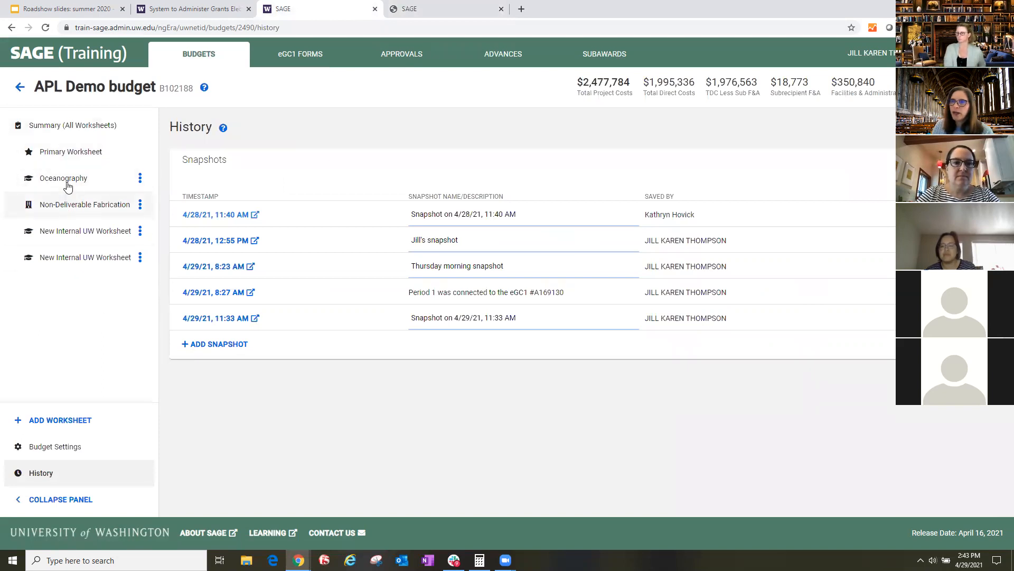
left_click_drag(68, 153, 83, 153)
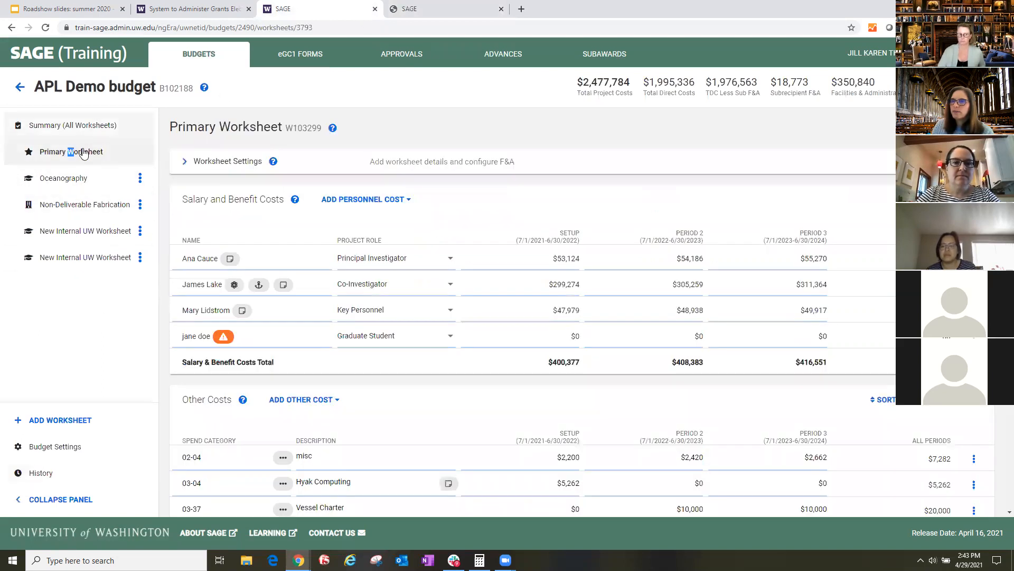
left_click(78, 156)
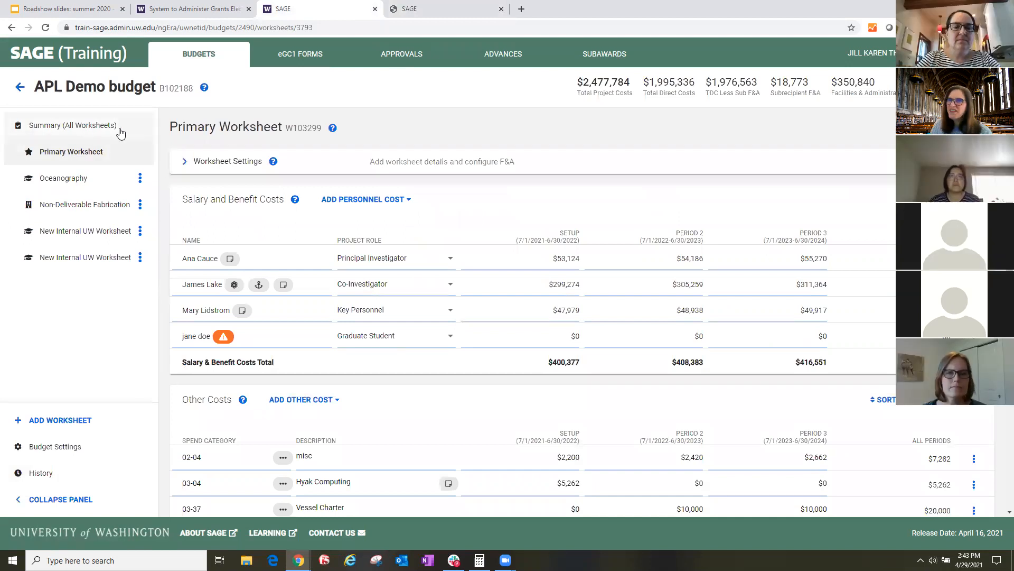
- Compare the Primary Worksheet in the 4/28/21, 11:40 AM snapshot with the live Primary Worksheet
left_click(447, 9)
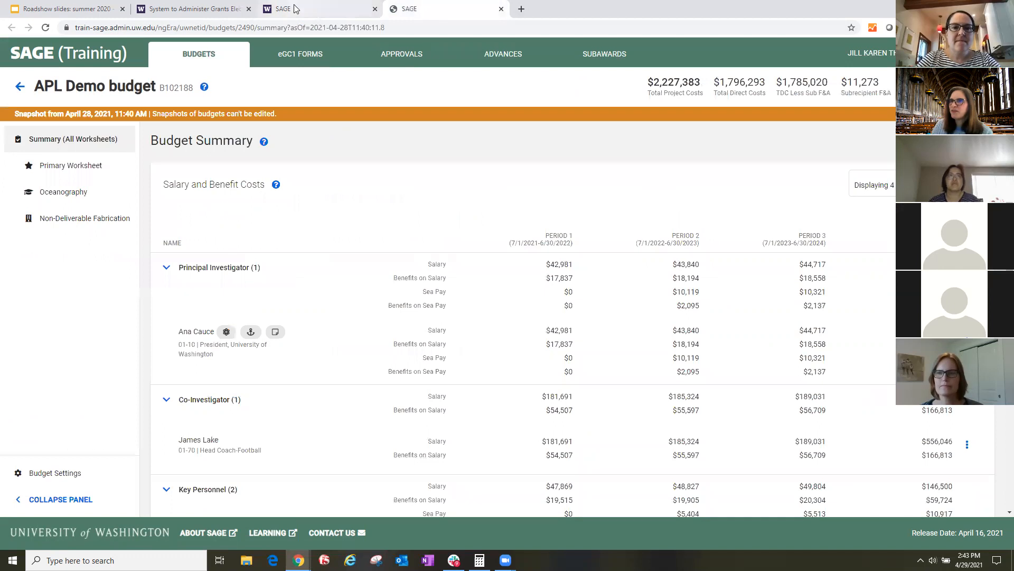
left_click(334, 6)
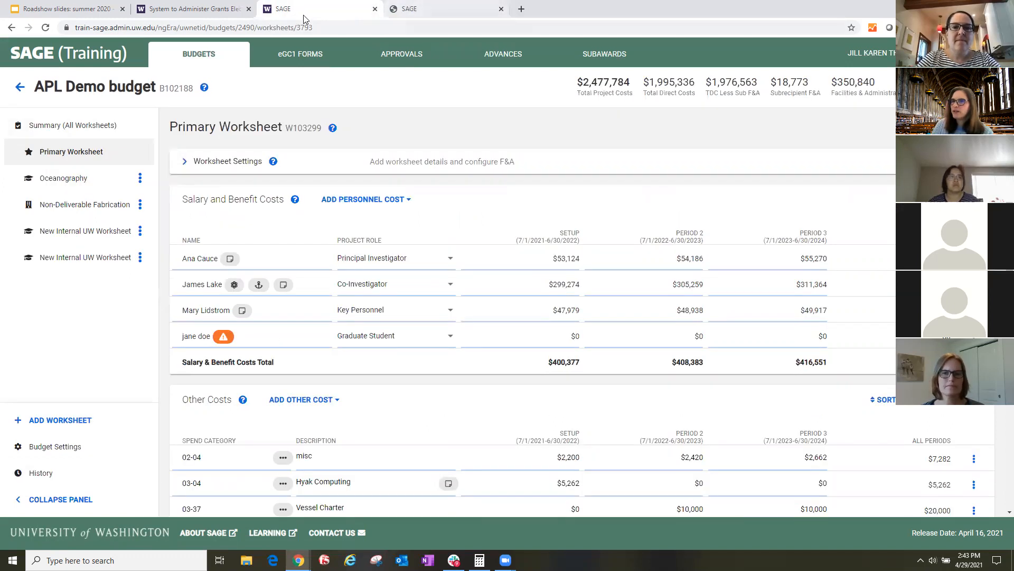
left_click(443, 11)
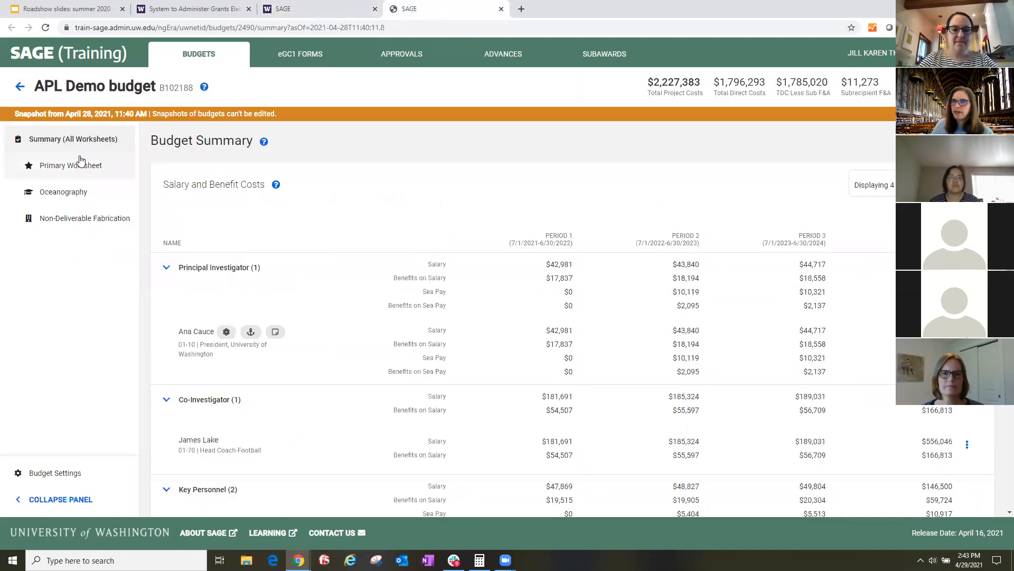
left_click(59, 165)
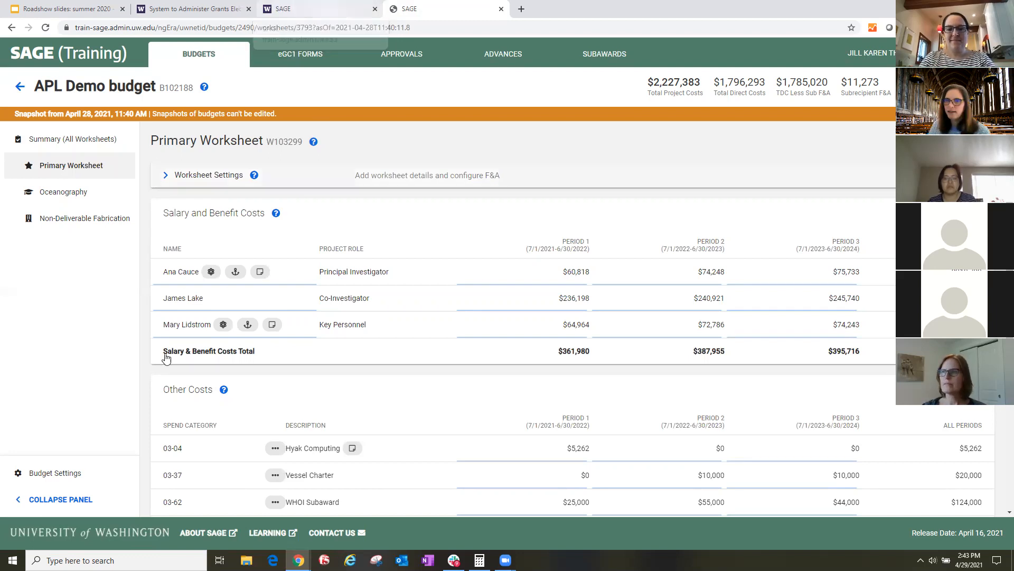
left_click(287, 13)
left_click(418, 11)
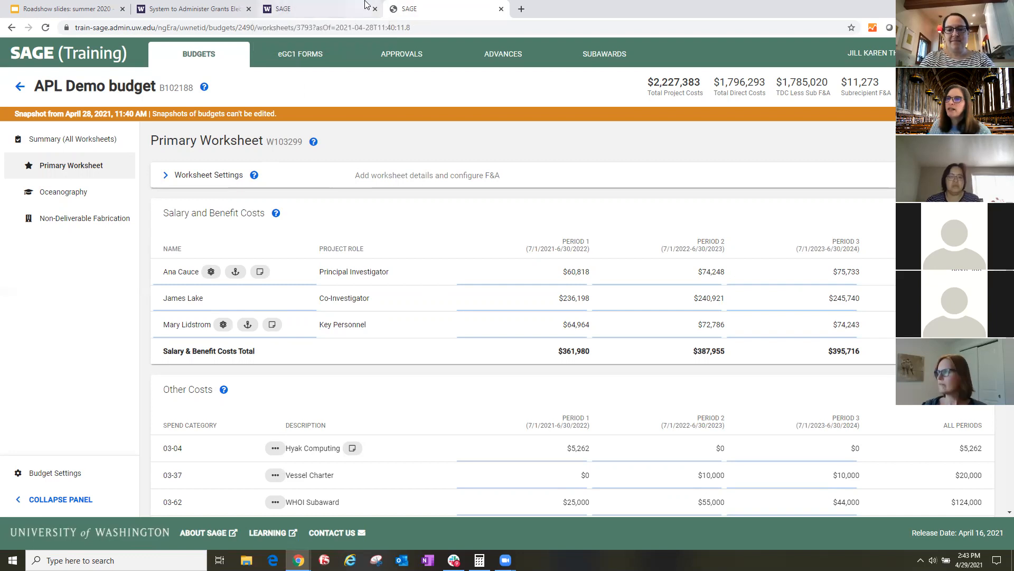
left_click(314, 11)
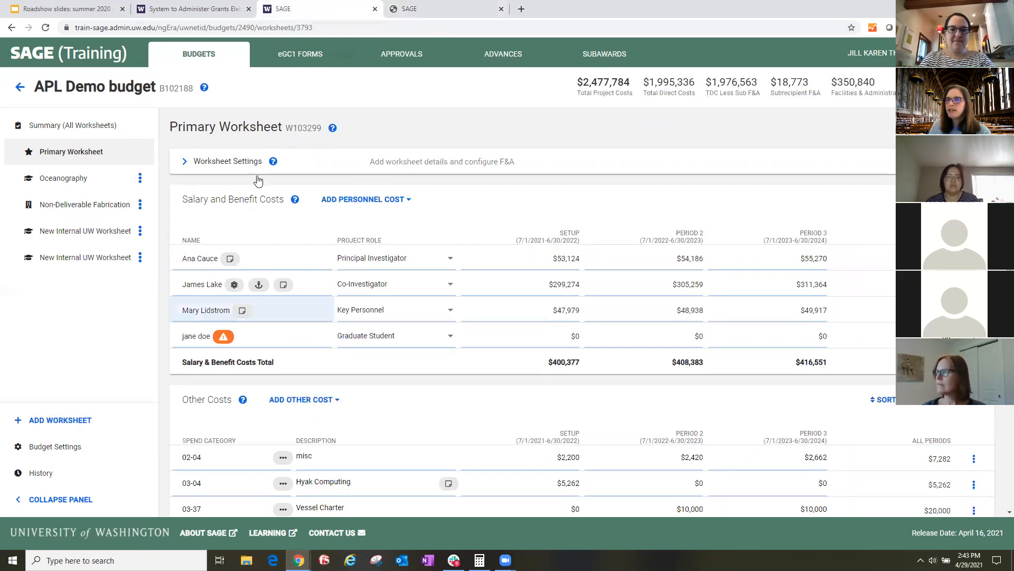
- Return to the 4/28/21, 11:40 AM snapshot and make a copy of the APL Demo budget
left_click(428, 12)
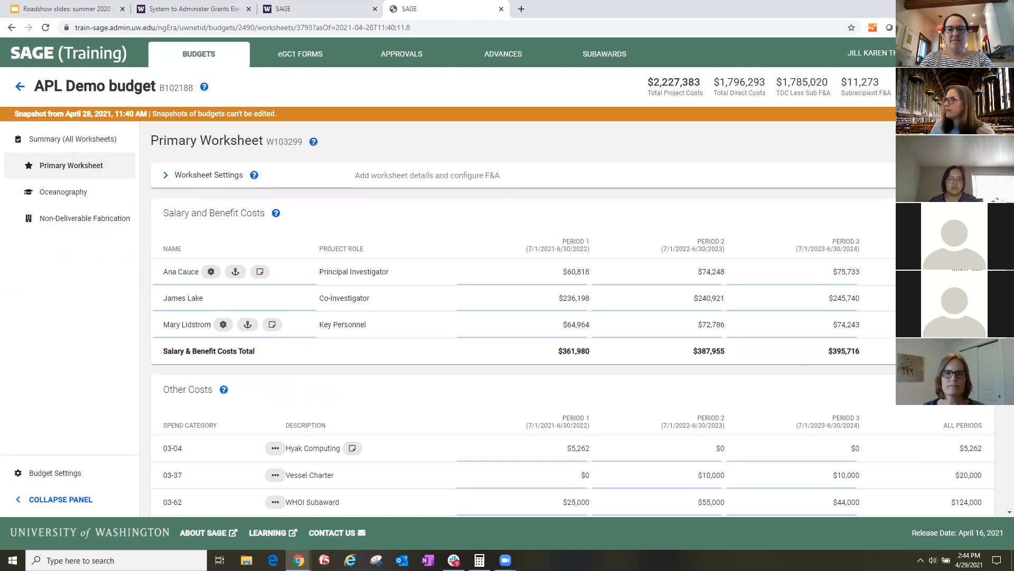
left_click(954, 89)
left_click(599, 332)
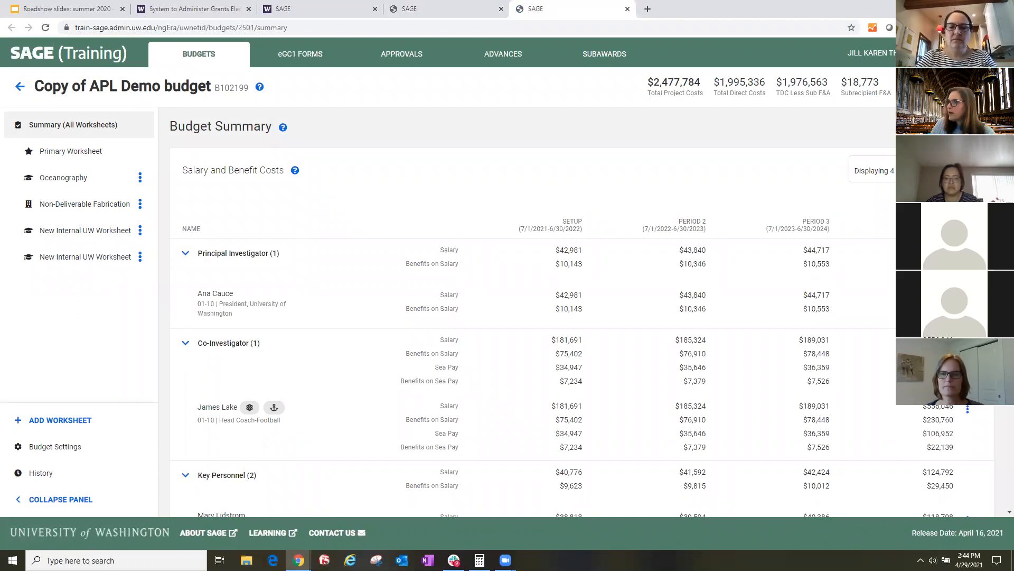
- Export the copied budget to Excel in the Non-NIH SF424 (R&R) Detailed Budget format
left_click(986, 87)
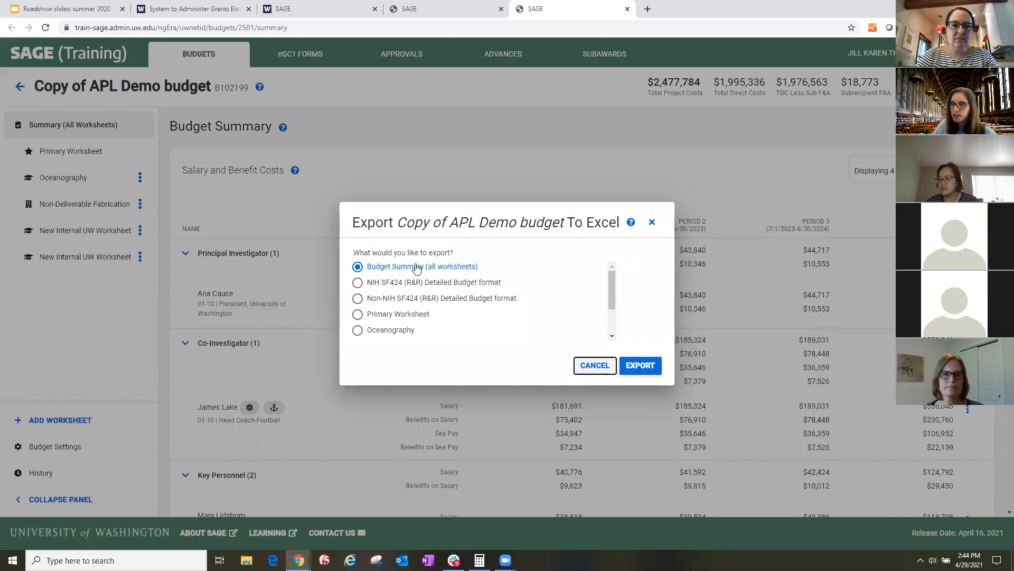
scroll(378, 321, "down", 2)
scroll(378, 321, "up", 2)
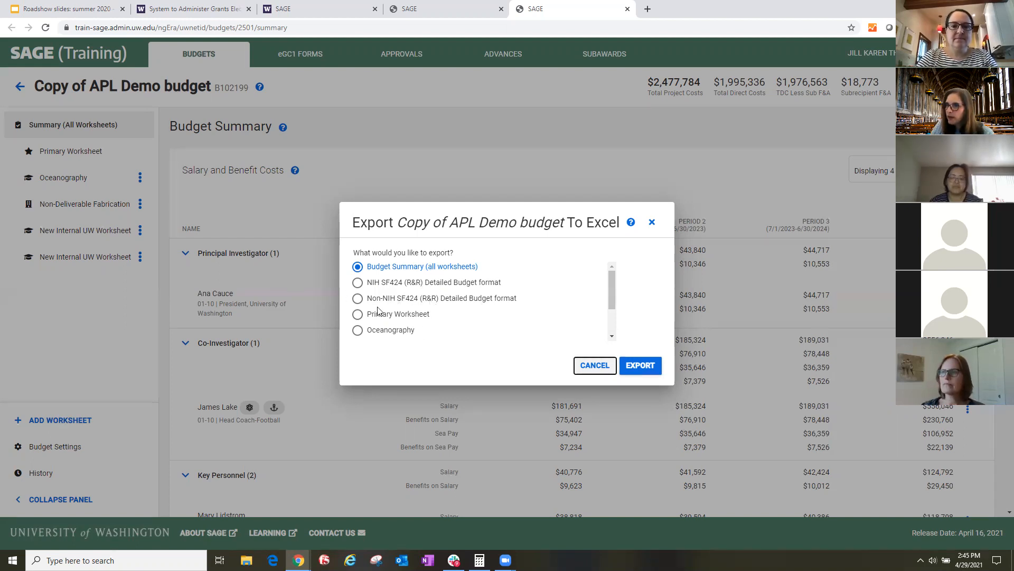
left_click(404, 299)
left_click(648, 372)
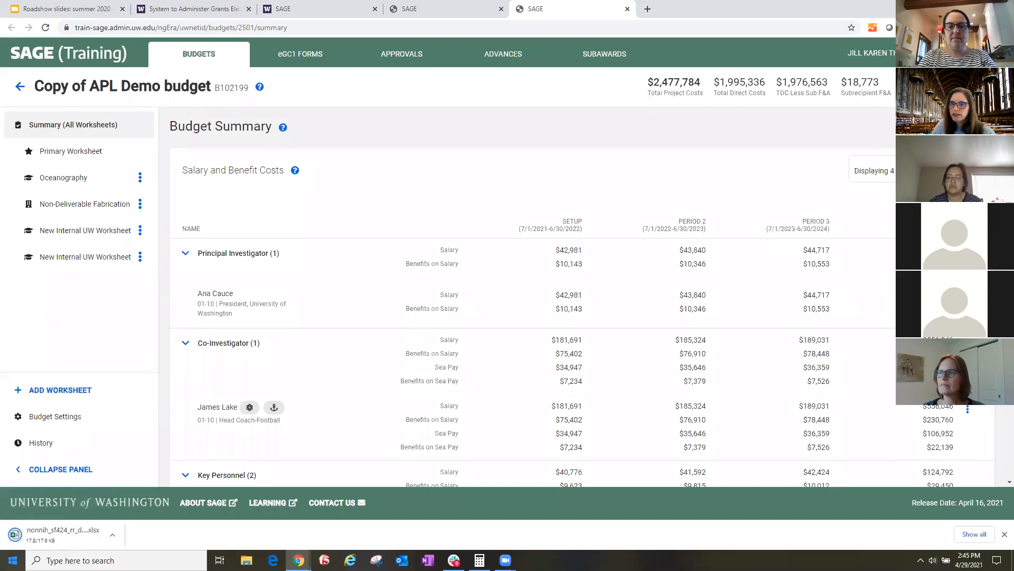
- Open the exported nonnih_sf424_rr_detail_budget workbook in Excel and examine the personnel, equipment, travel and other direct cost sections for Period 1
left_click(45, 536)
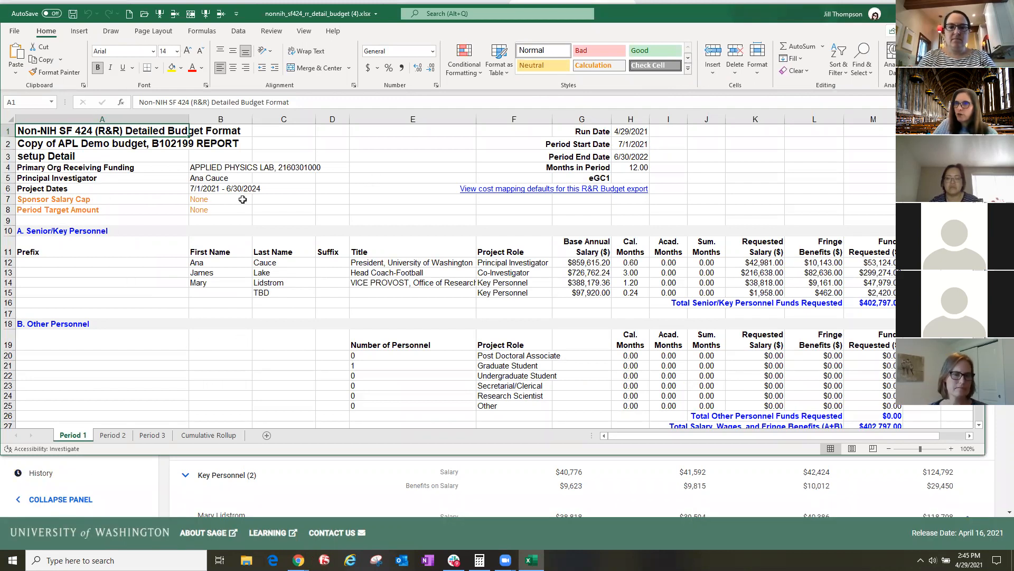
scroll(426, 279, "down", 1)
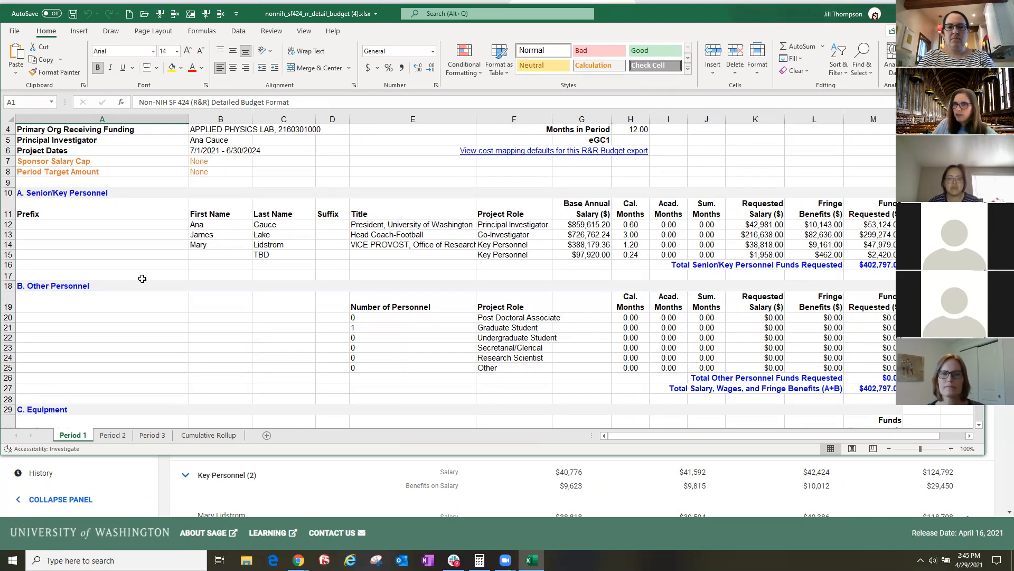
scroll(146, 278, "down", 3)
scroll(146, 278, "down", 6)
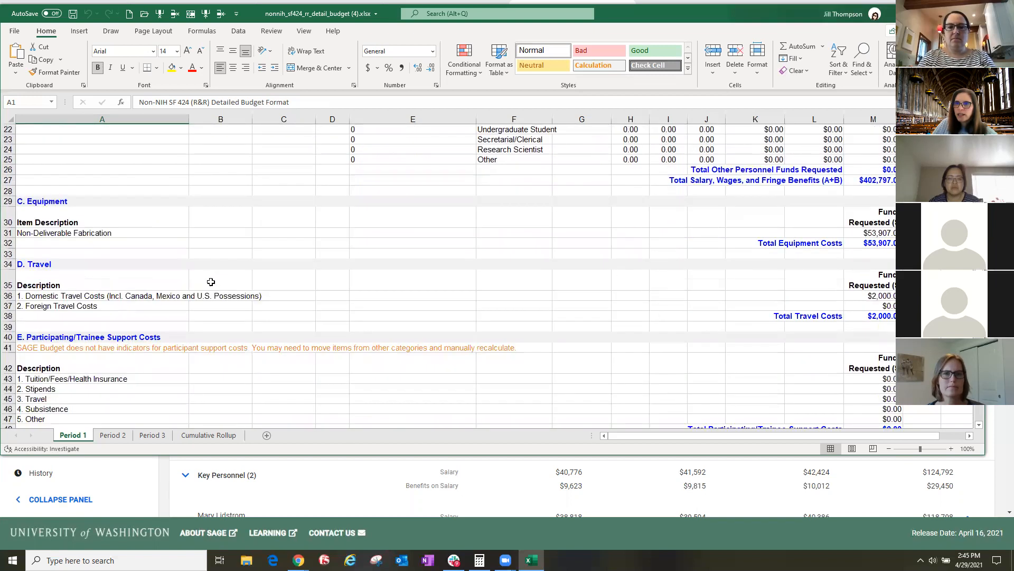
scroll(152, 279, "down", 2)
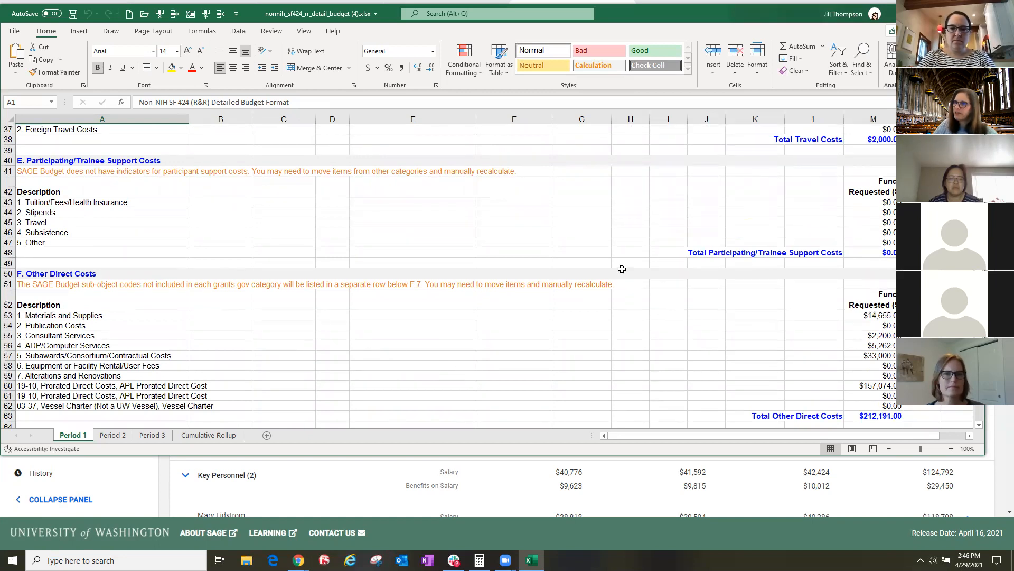
left_click(874, 222)
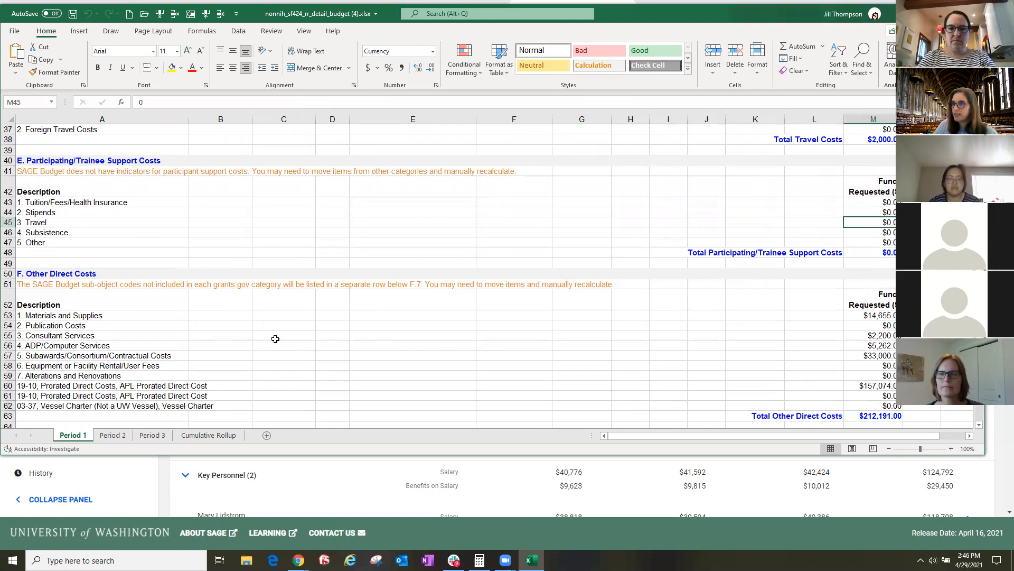
scroll(399, 375, "up", 5)
scroll(508, 270, "up", 7)
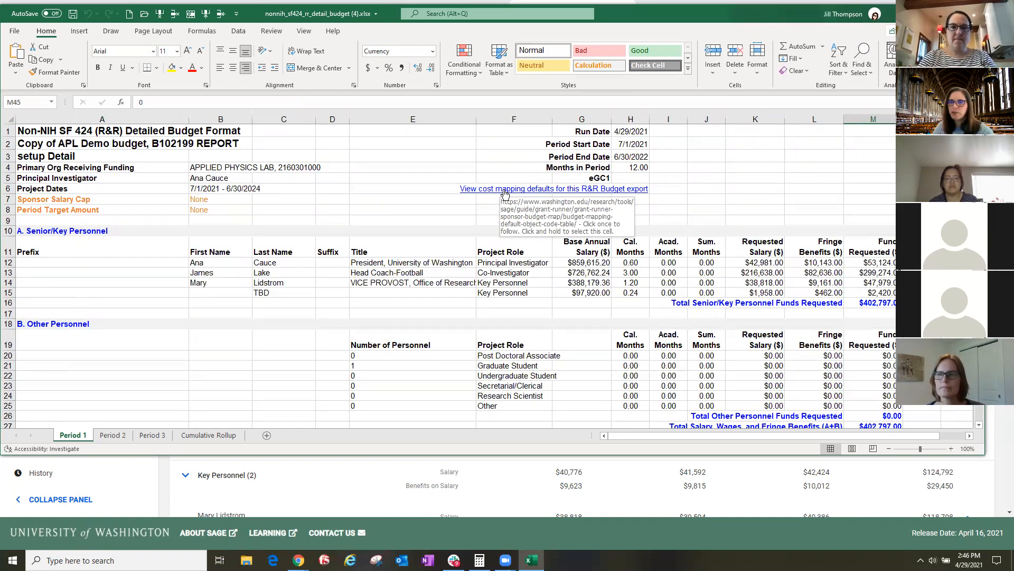
scroll(158, 315, "down", 6)
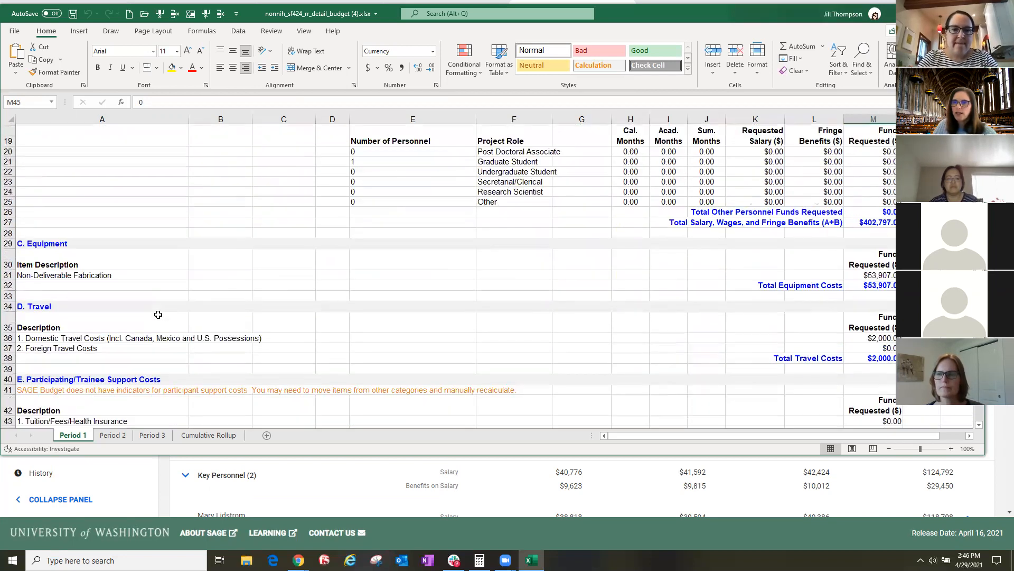
scroll(158, 314, "down", 3)
scroll(158, 311, "down", 4)
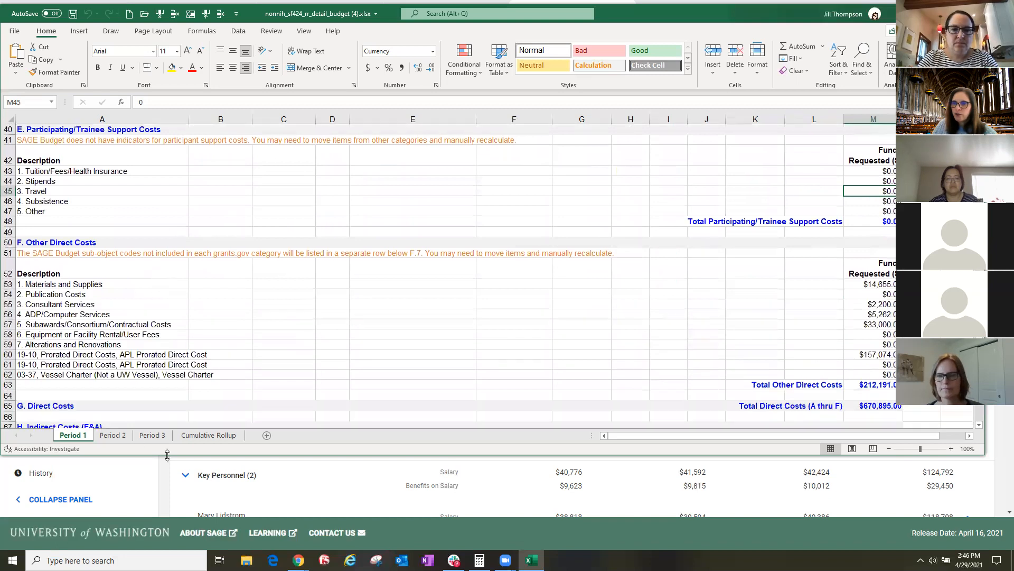
- Review the section totals on the Cumulative Rollup sheet and return to the copied budget in SAGE
left_click(216, 436)
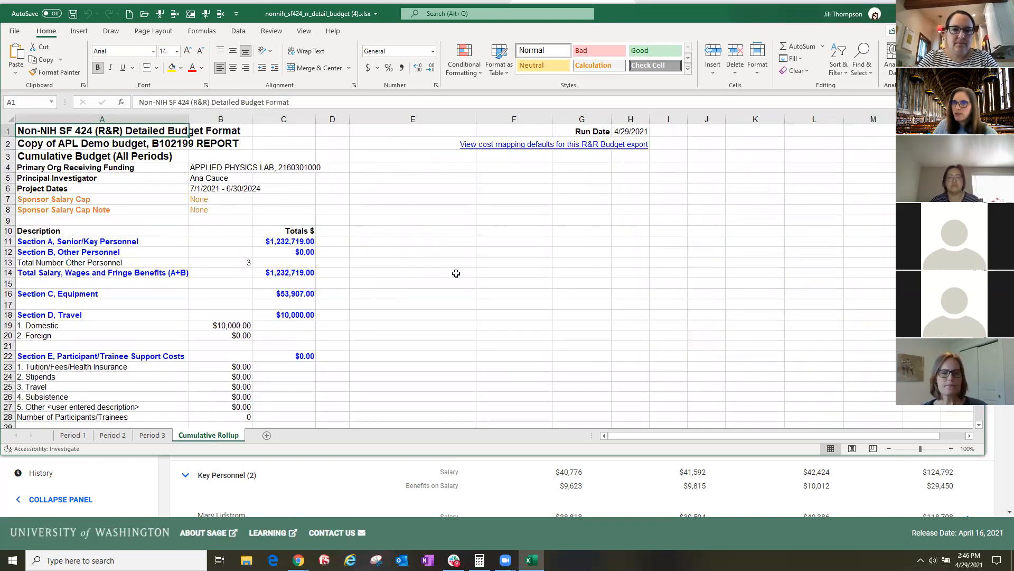
scroll(450, 277, "down", 5)
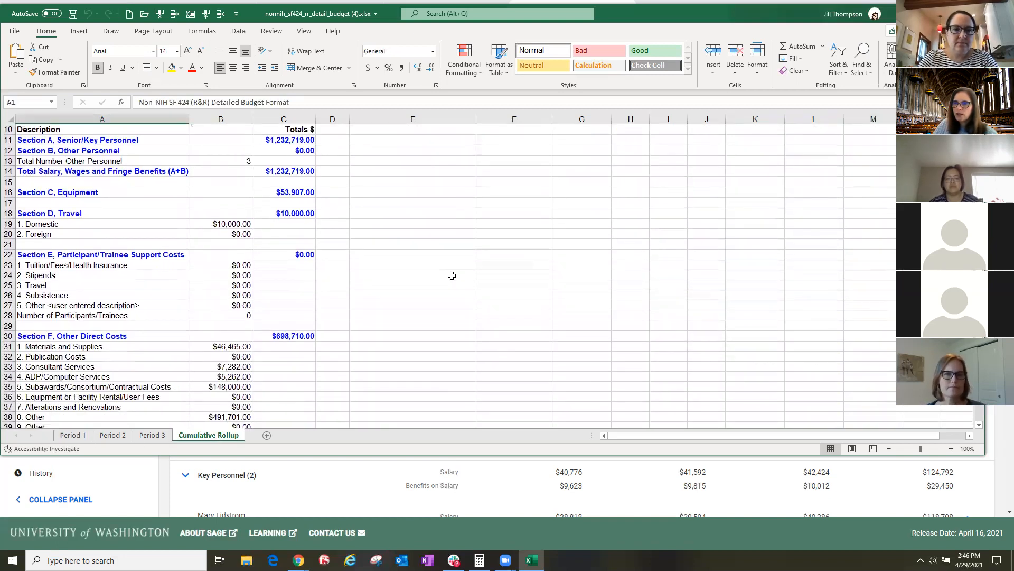
scroll(452, 275, "down", 3)
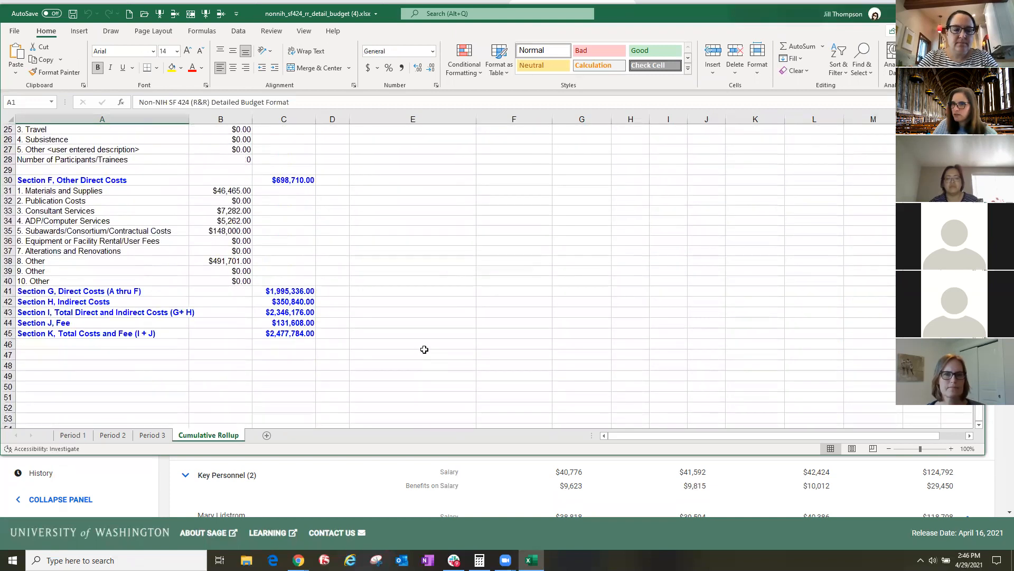
left_click(371, 476)
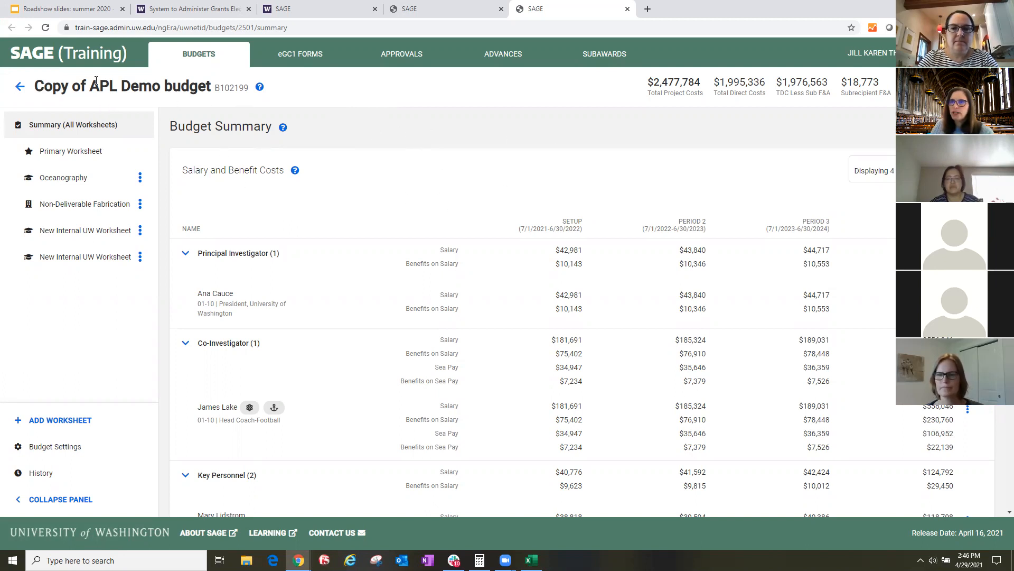
- Return to the original APL Demo budget and delete the last New Internal UW Worksheet
left_click(312, 12)
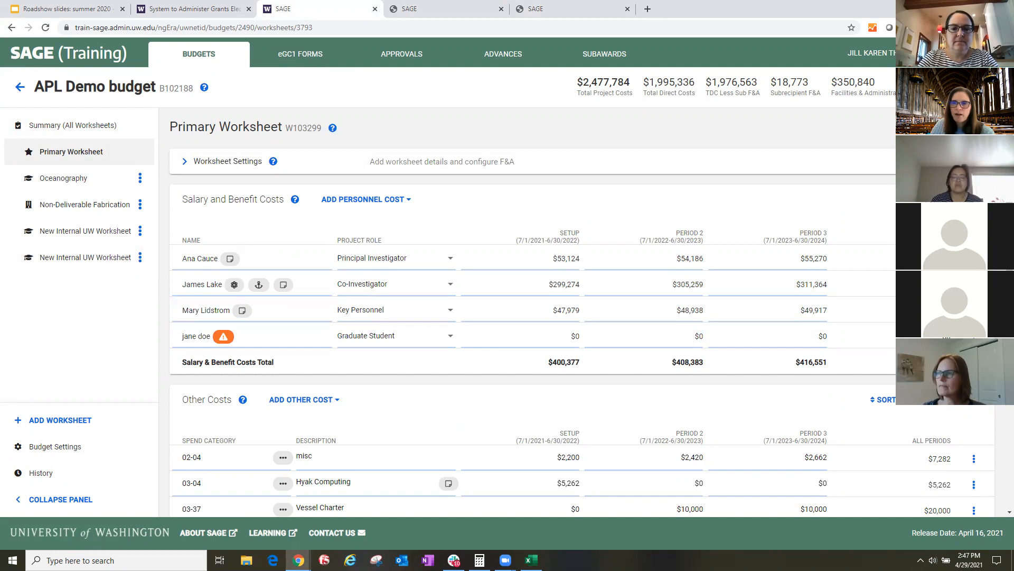
left_click(140, 258)
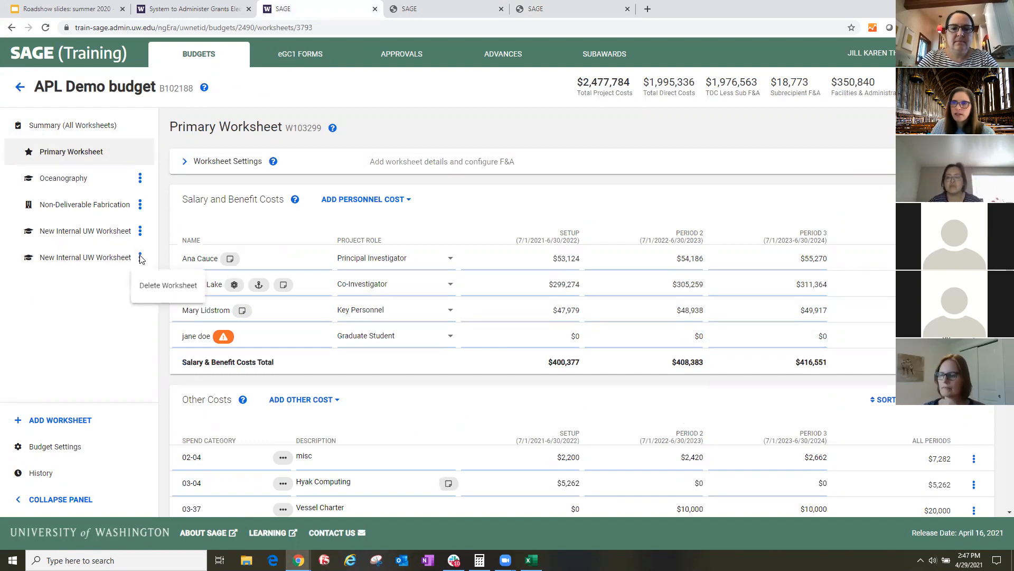
left_click(155, 292)
left_click(574, 332)
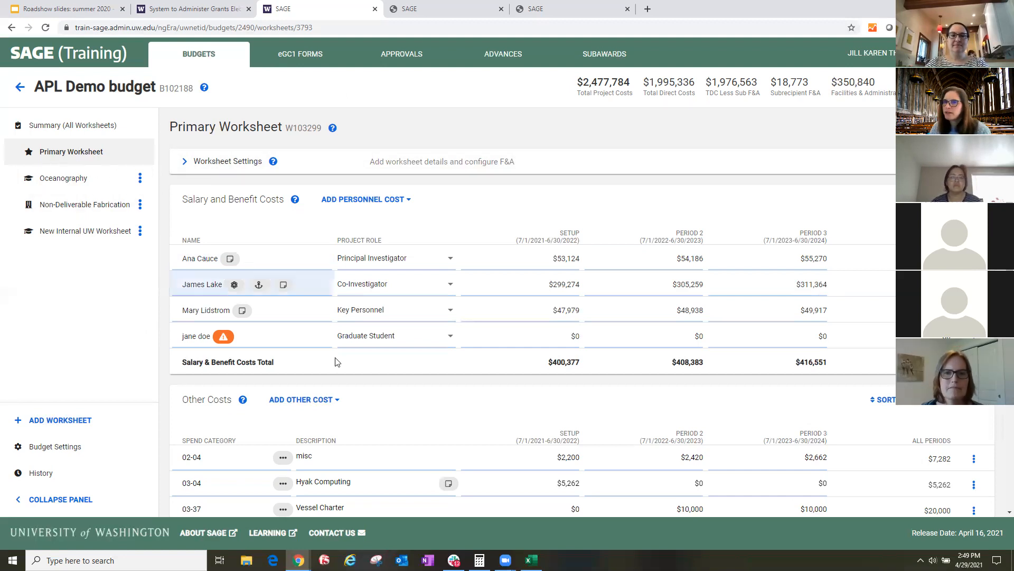
- Set the Principal Investigator's percent effort to 100% for the setup period in the Primary Worksheet
left_click(535, 263)
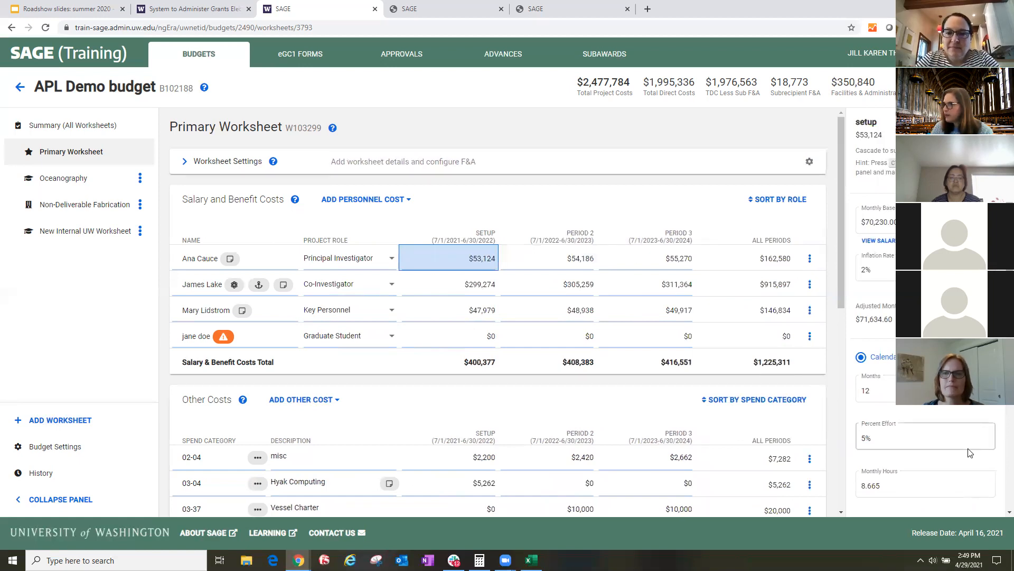
left_click(887, 389)
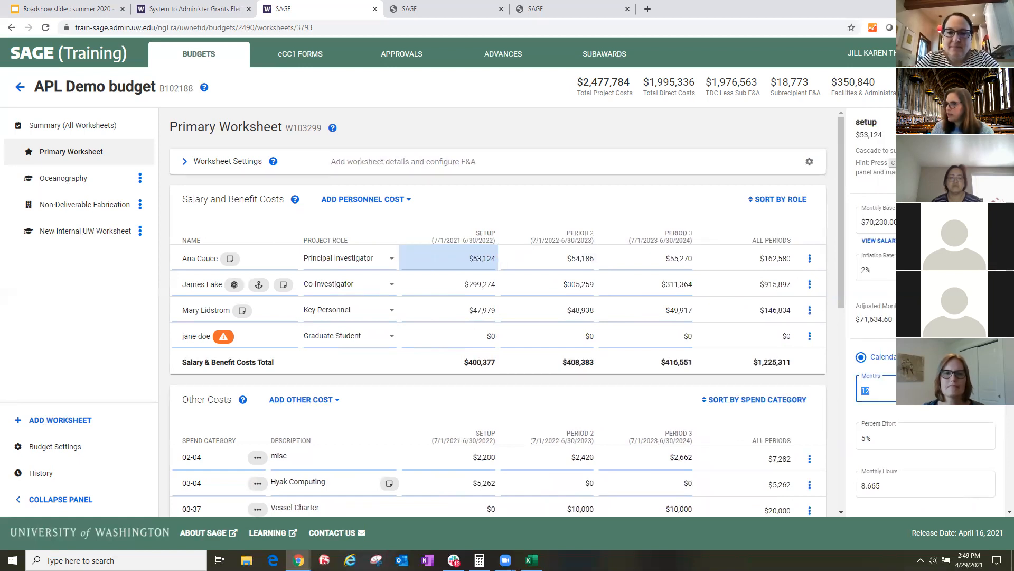
scroll(925, 421, "down", 1)
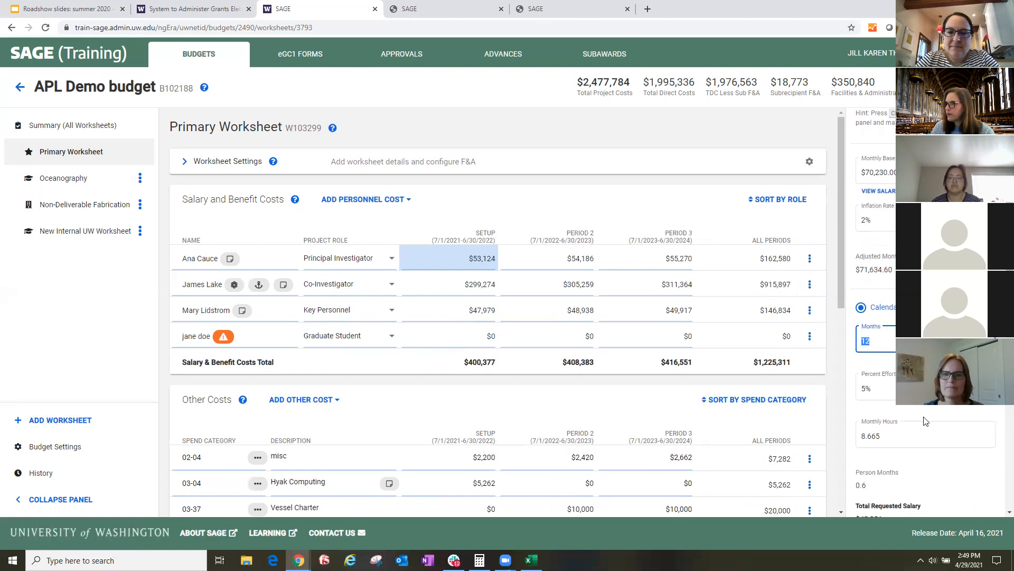
left_click(897, 385)
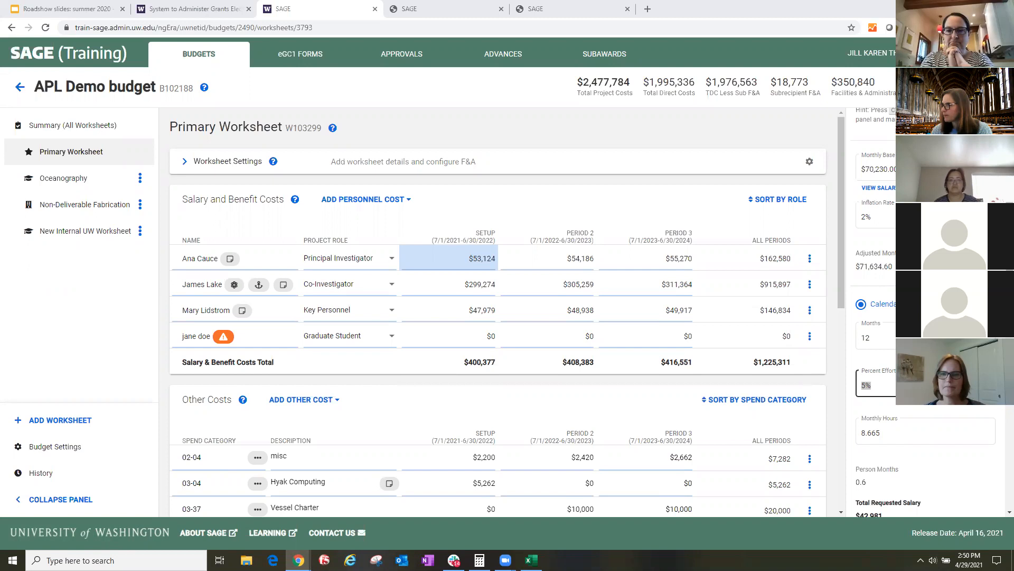
key("shift+Tab")
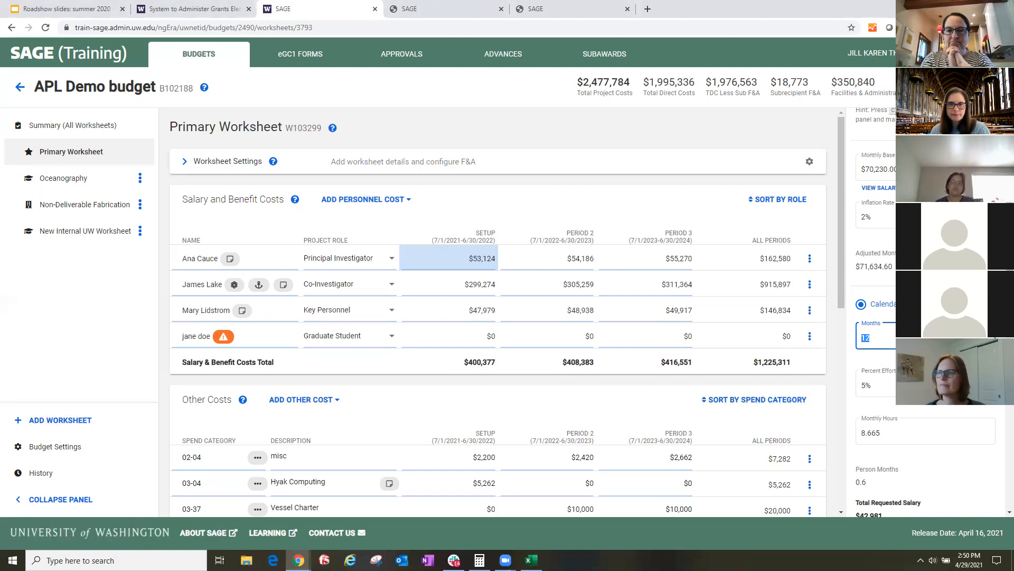
key("Tab")
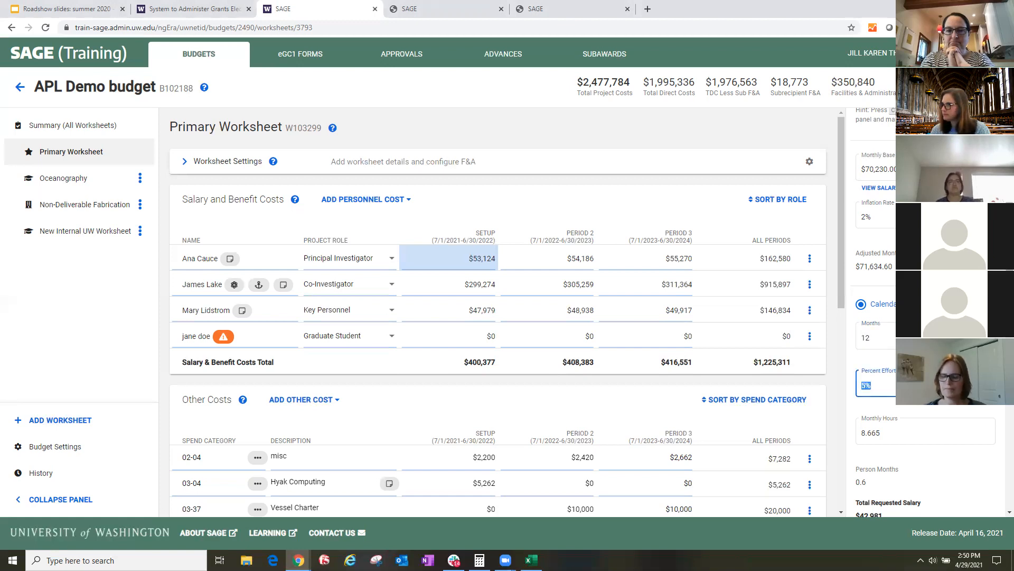
type("100")
key("shift+Tab")
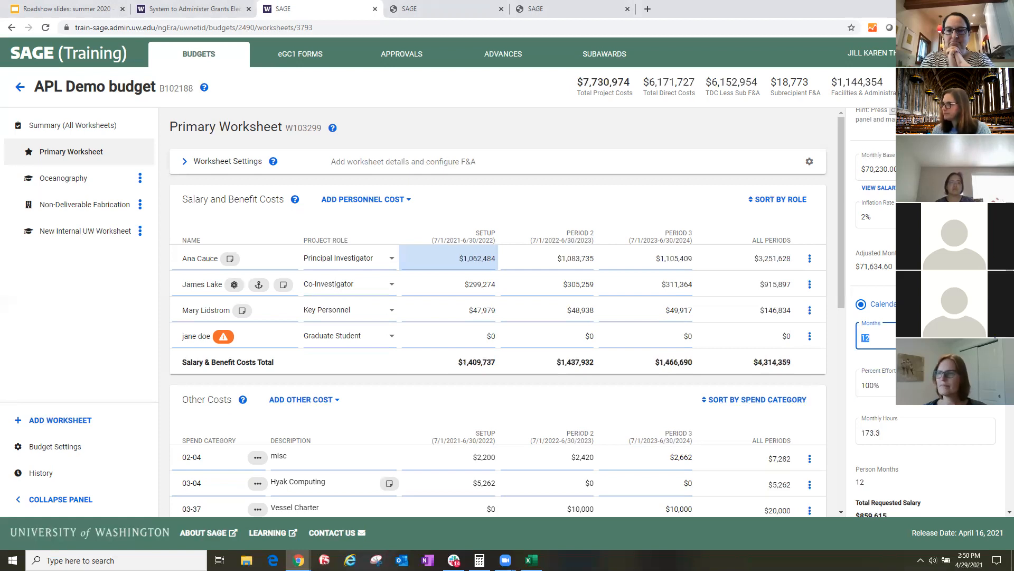
type("5")
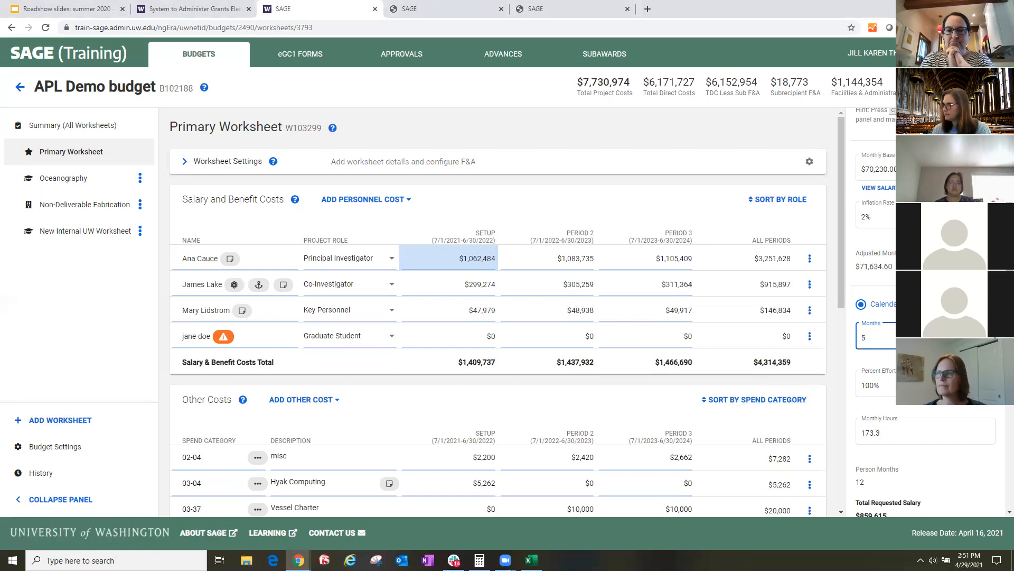
key("Tab")
left_click(955, 443)
scroll(908, 338, "down", 2)
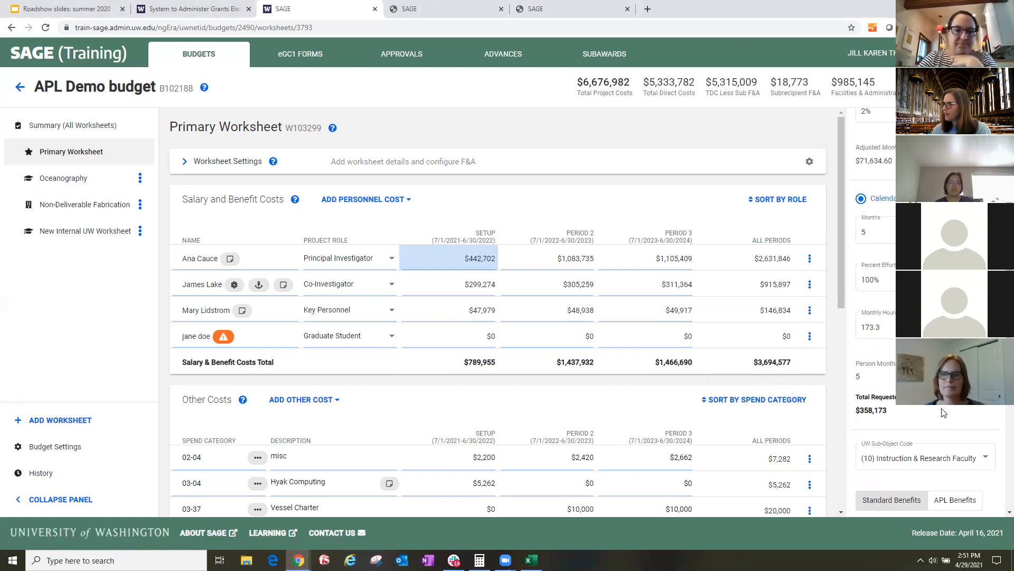
left_click(917, 327)
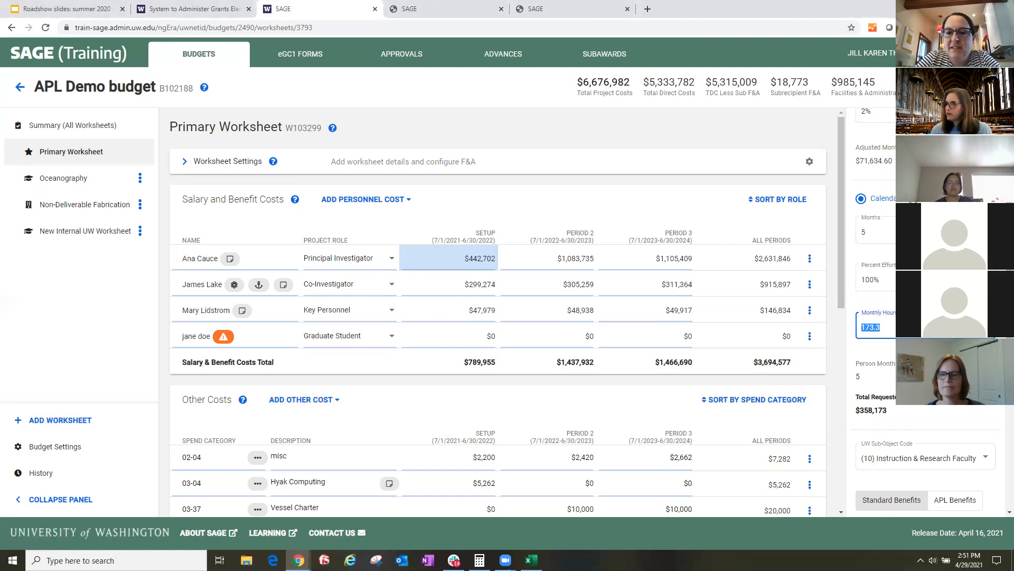
key("Tab")
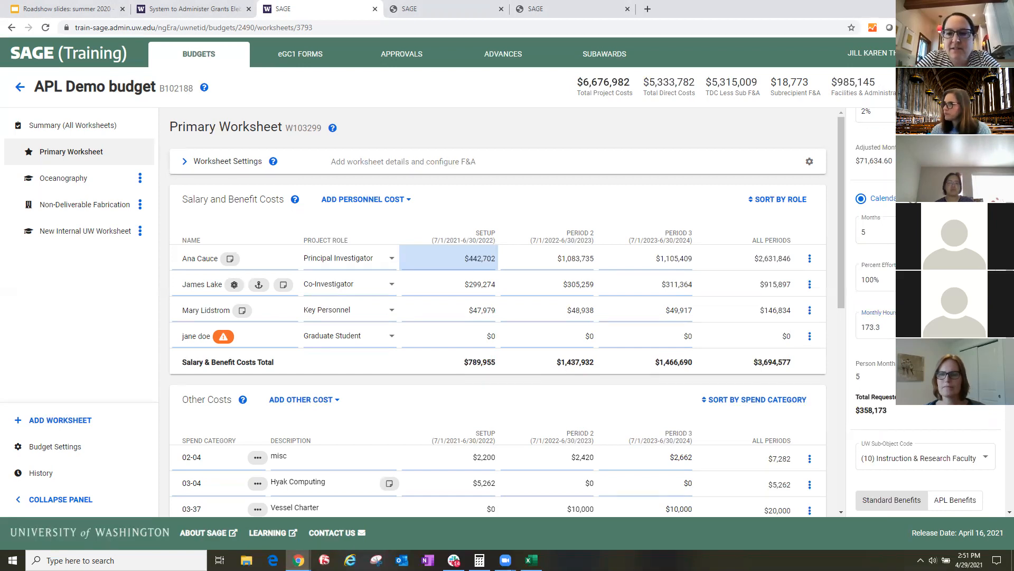
scroll(924, 311, "up", 1)
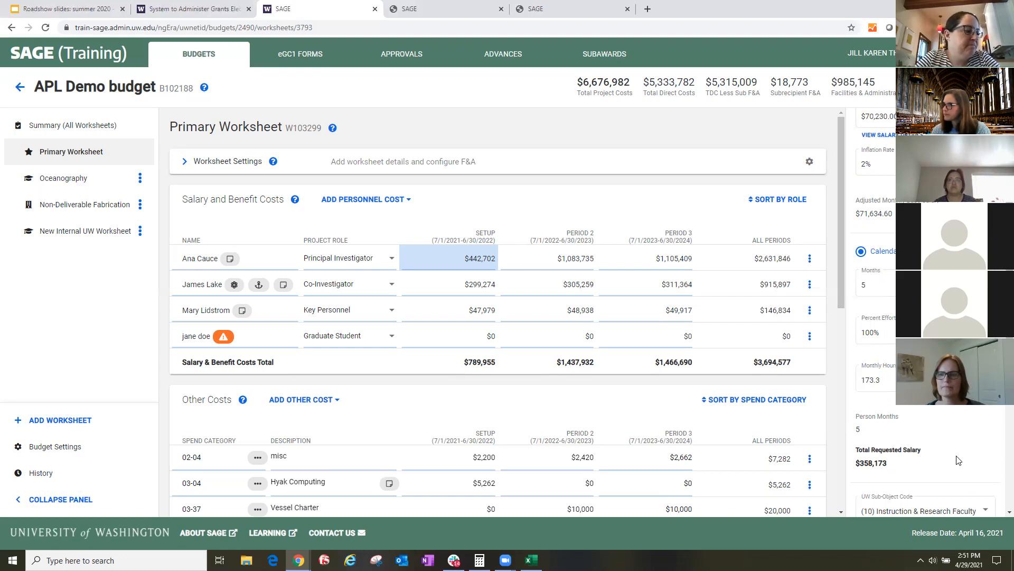
left_click(892, 285)
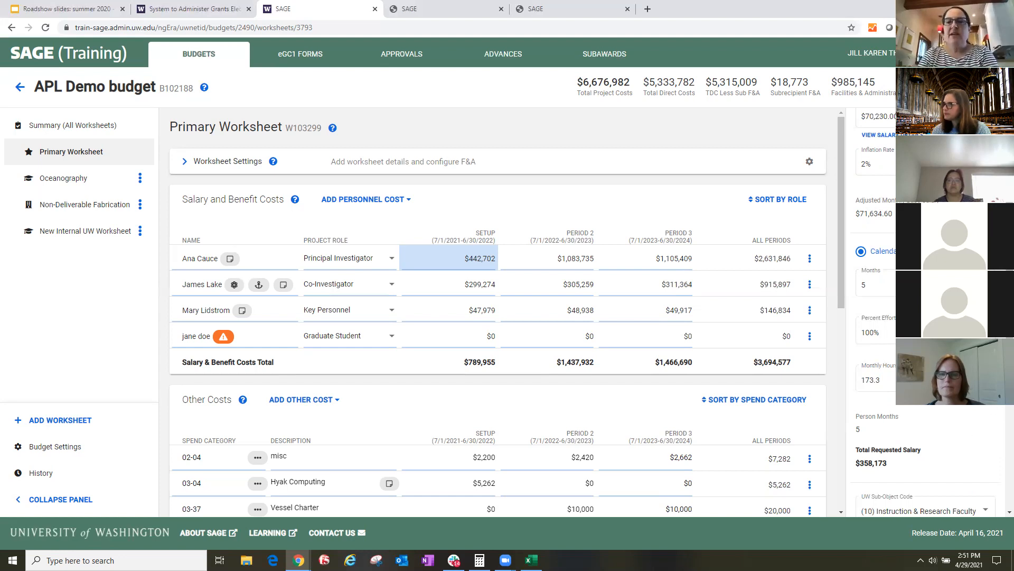
scroll(989, 437, "up", 1)
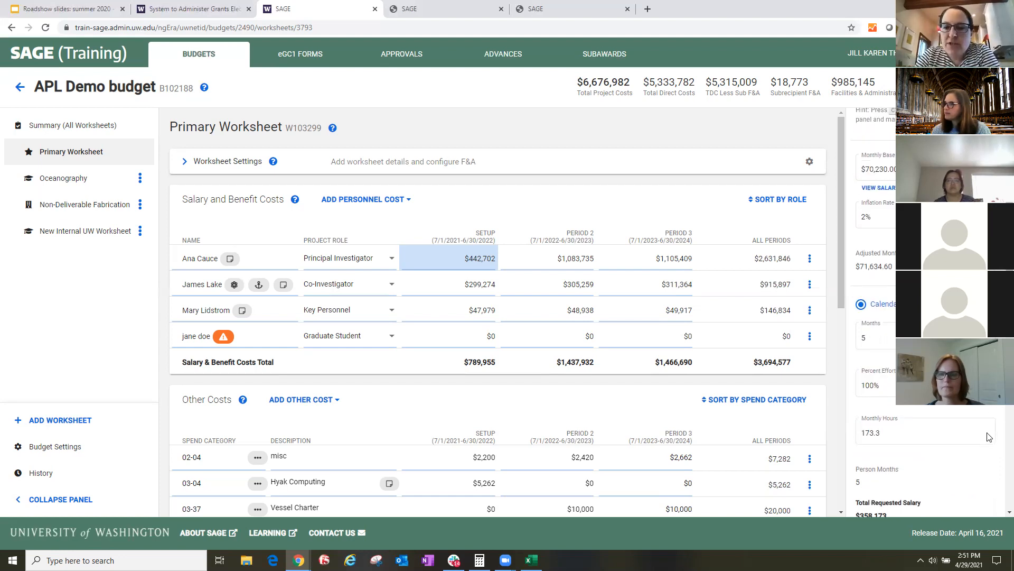
- Try 50% effort for the Principal Investigator's setup period and restore it to 100%
scroll(996, 432, "down", 1)
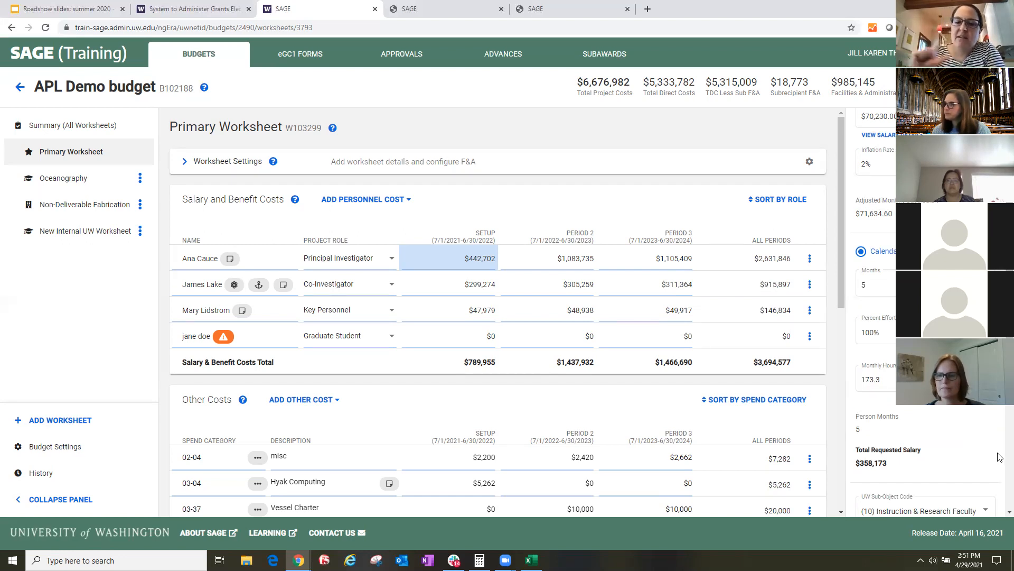
left_click(924, 333)
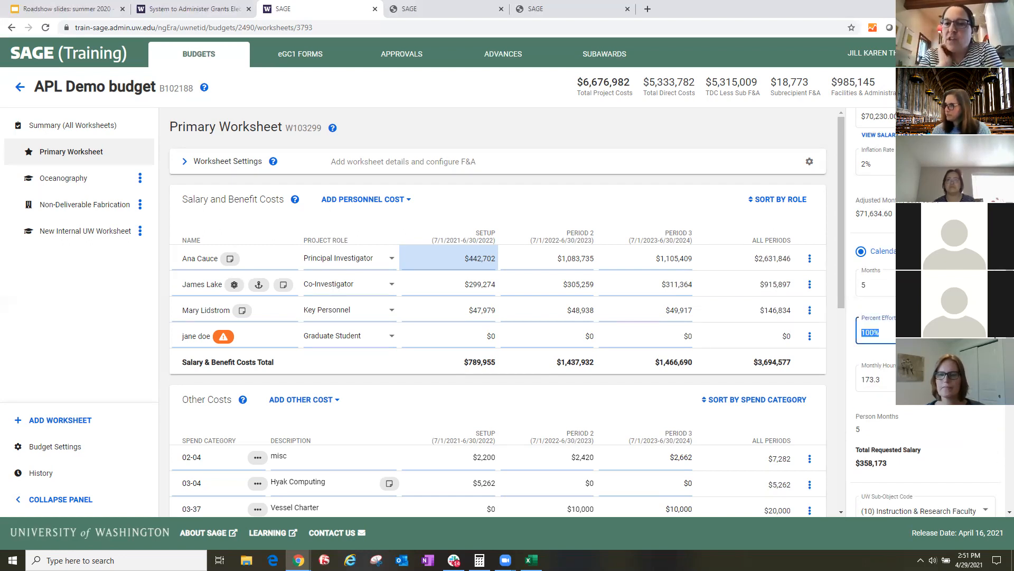
type("50")
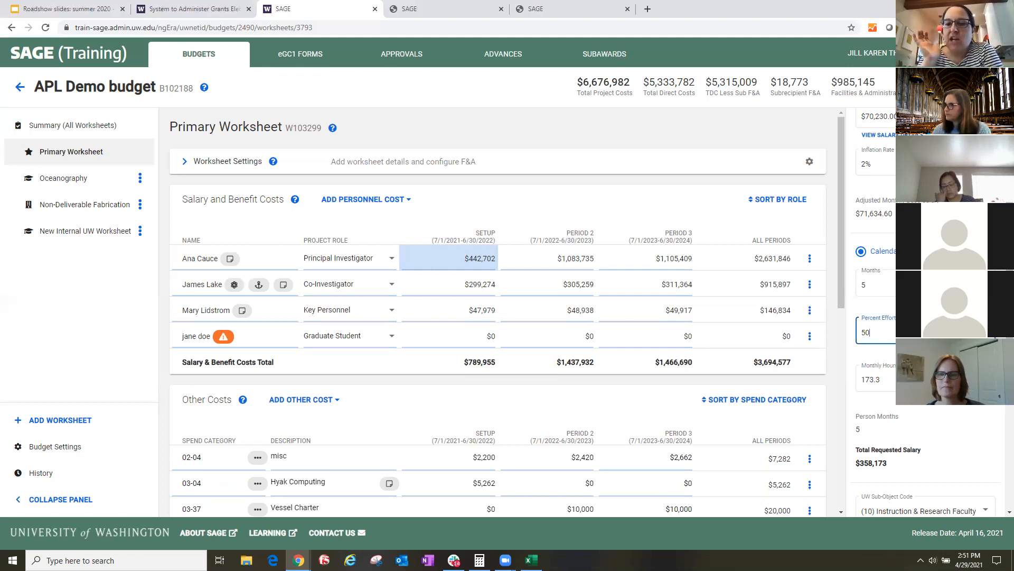
key("Return")
left_click(925, 333)
type("1")
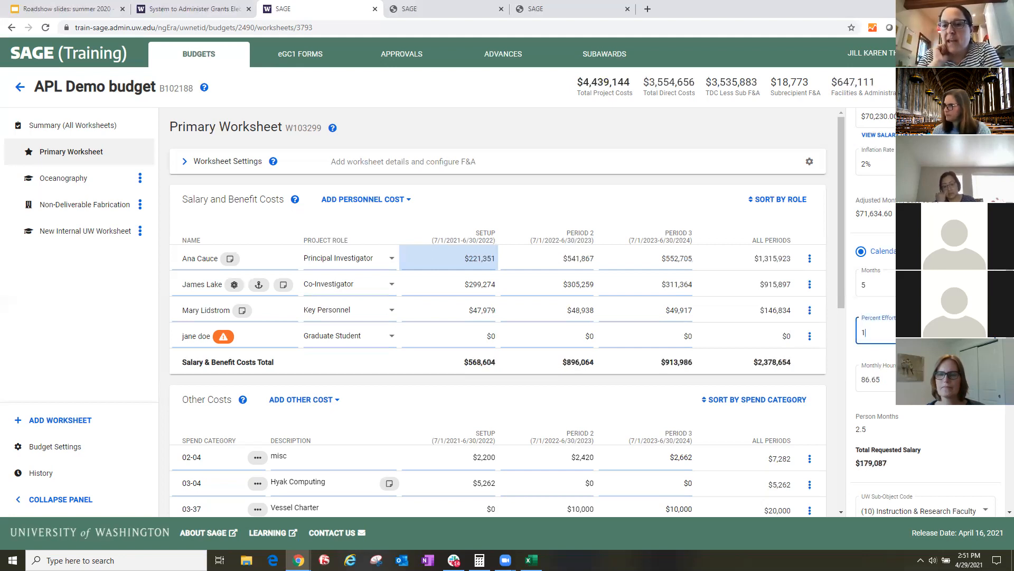
type("00")
key("Return")
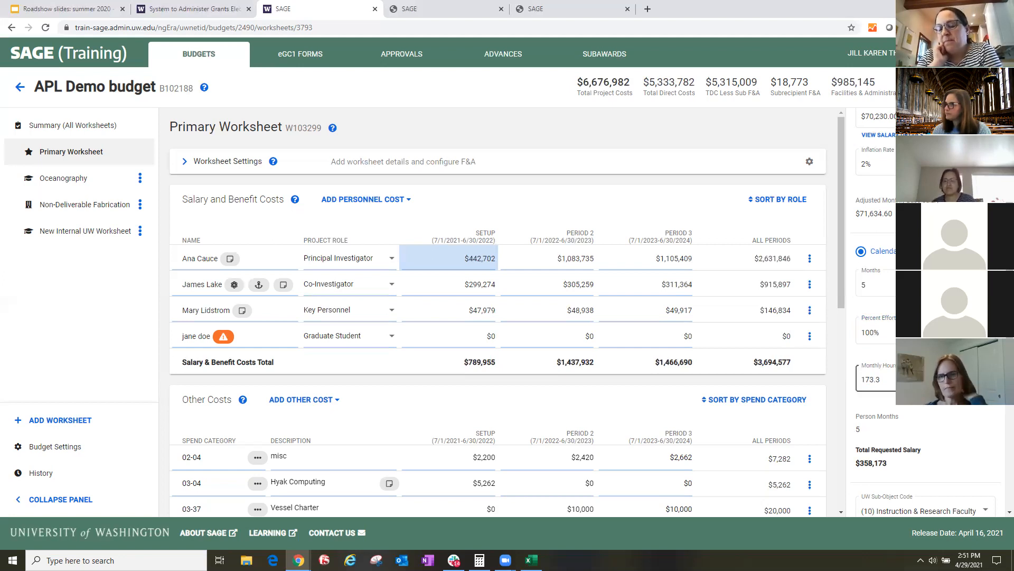
key("Tab")
key("Tab")
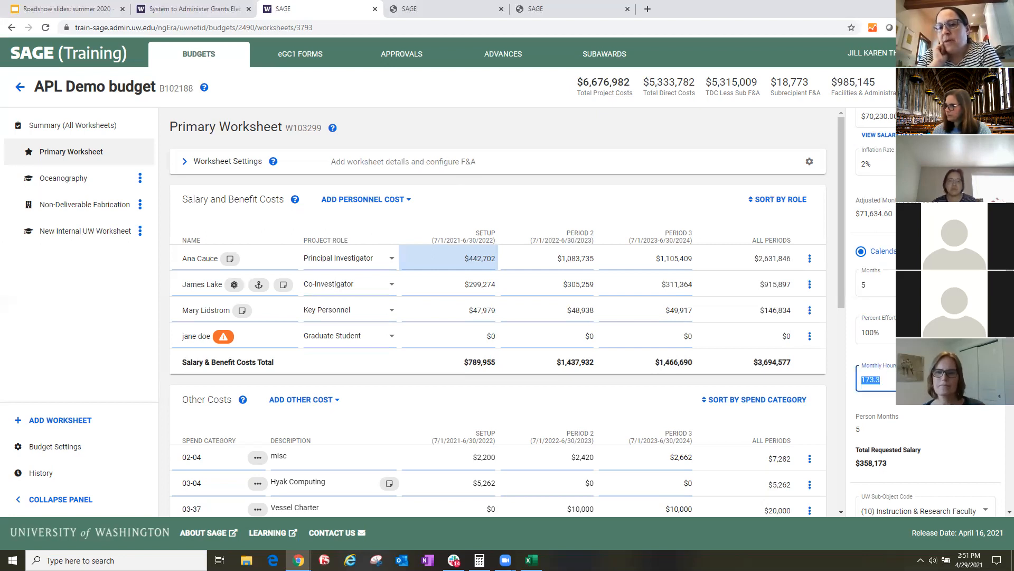
left_click(996, 407)
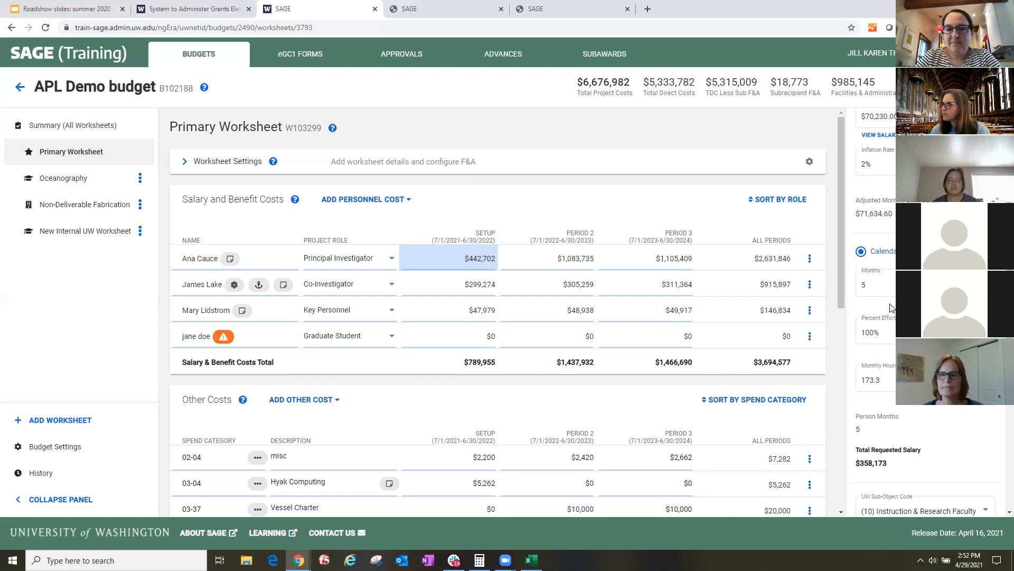
left_click(892, 332)
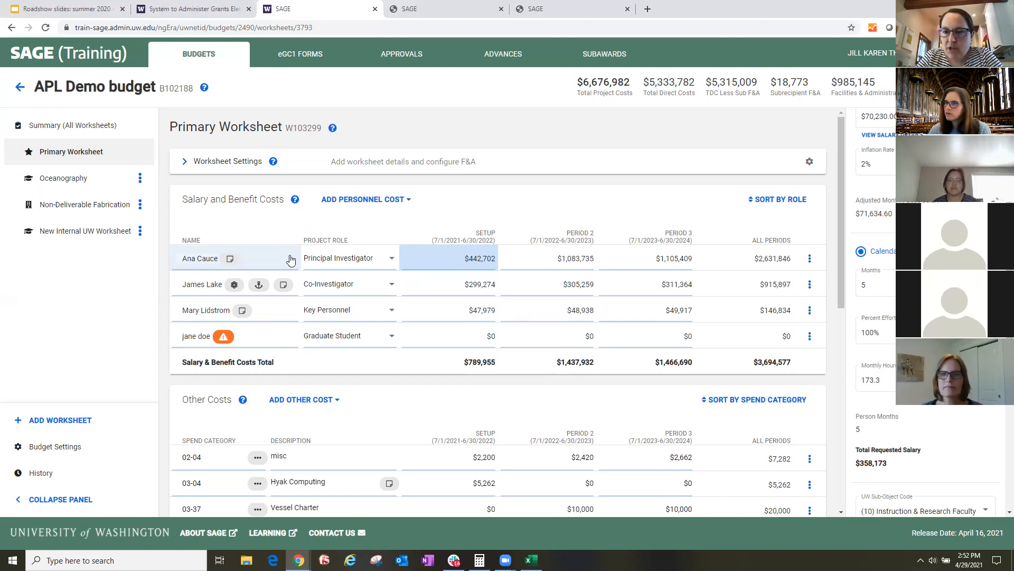
- Switch the Principal Investigator's setup effort to academic months and back to calendar months, and set the percent effort to 100%
left_click(926, 252)
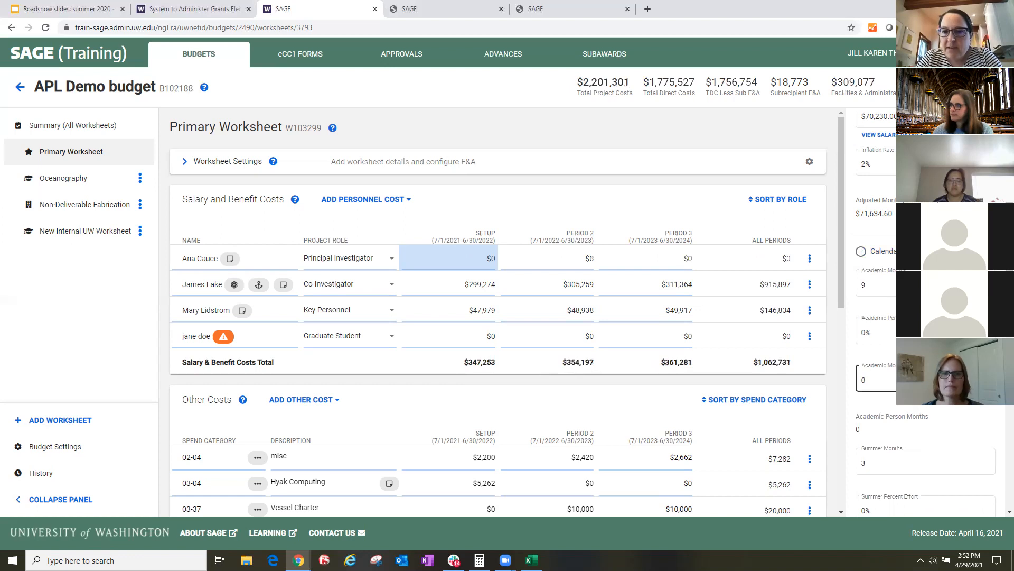
left_click(882, 253)
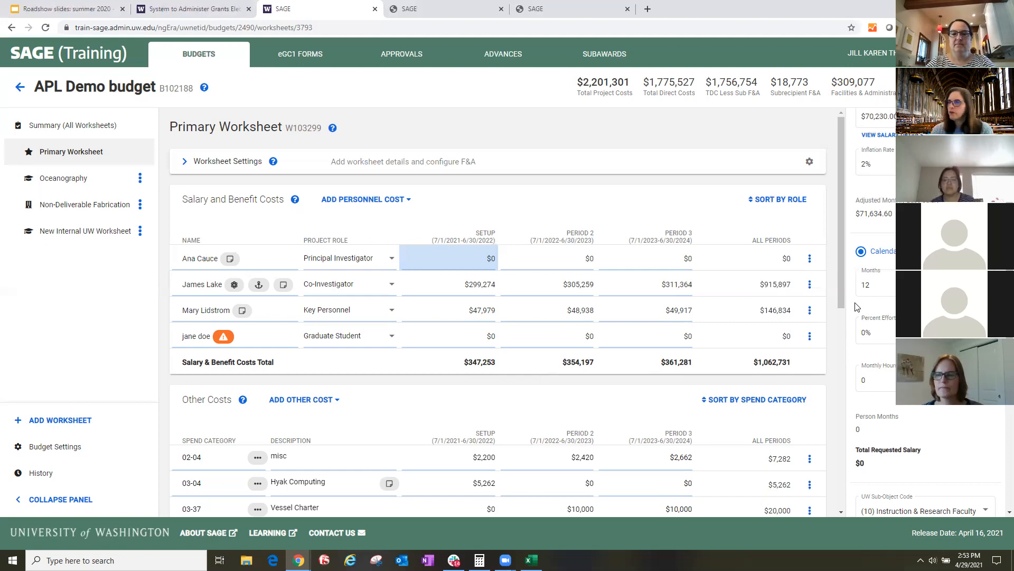
left_click(881, 336)
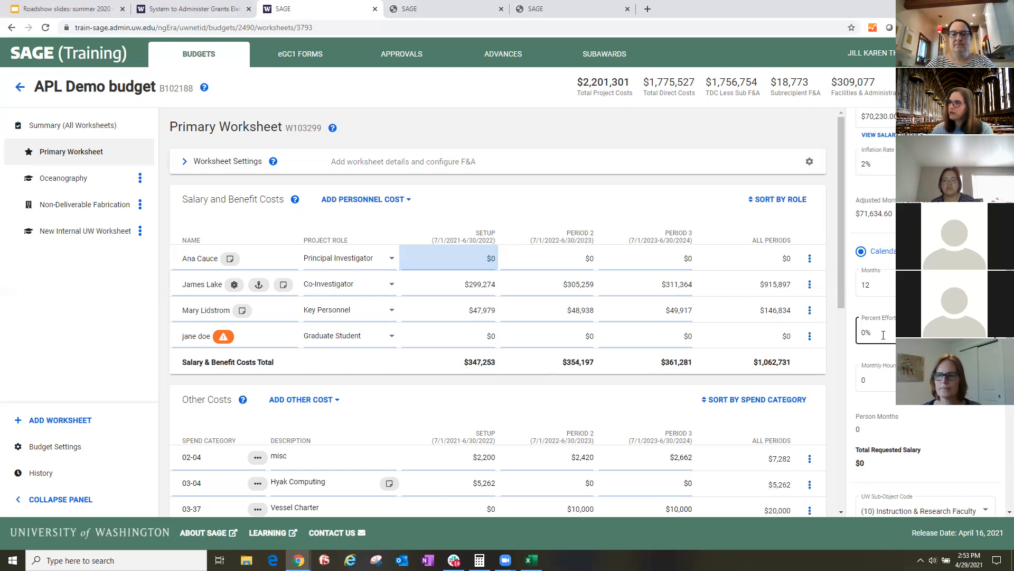
left_click(872, 286)
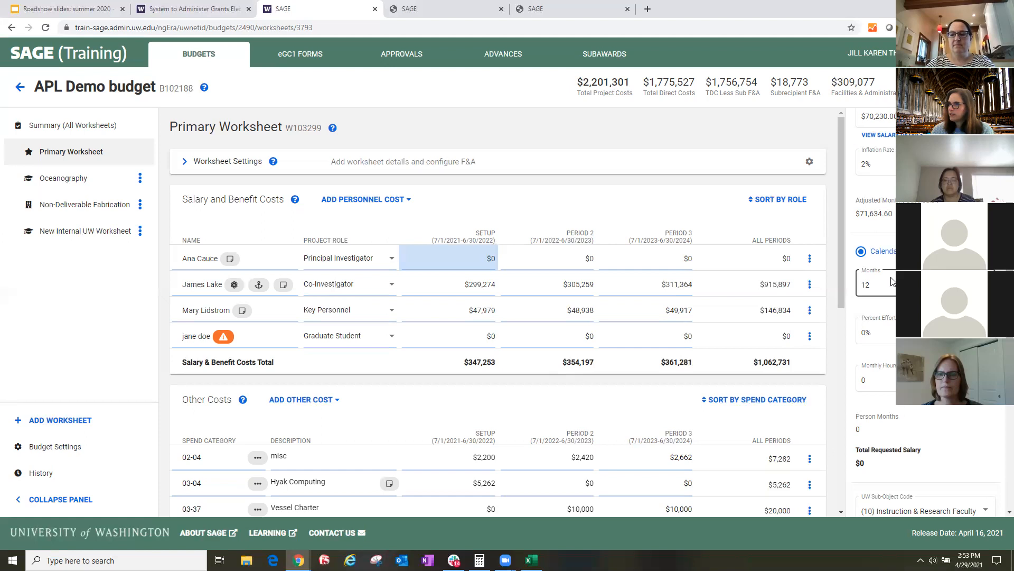
key("Tab")
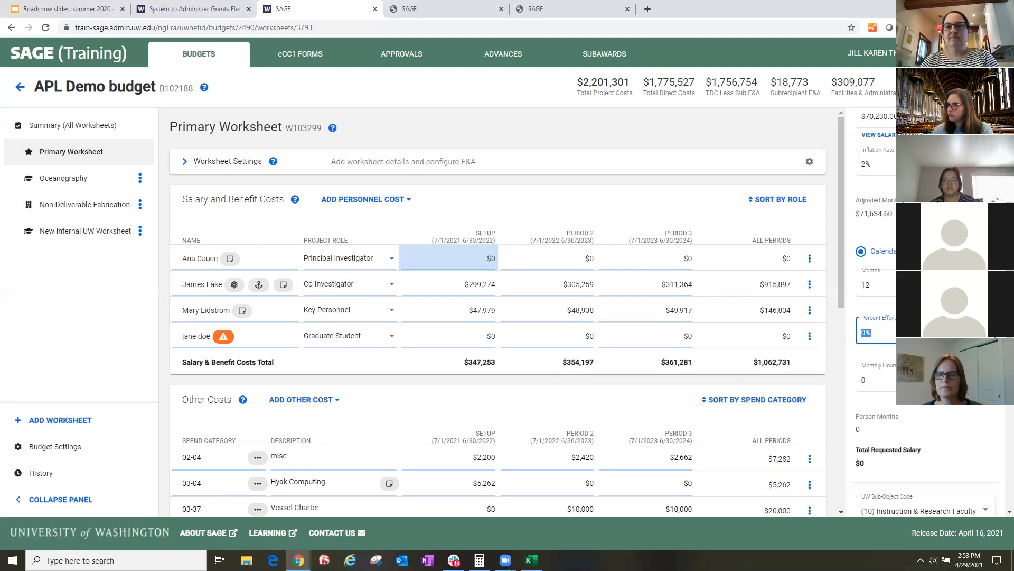
type("100")
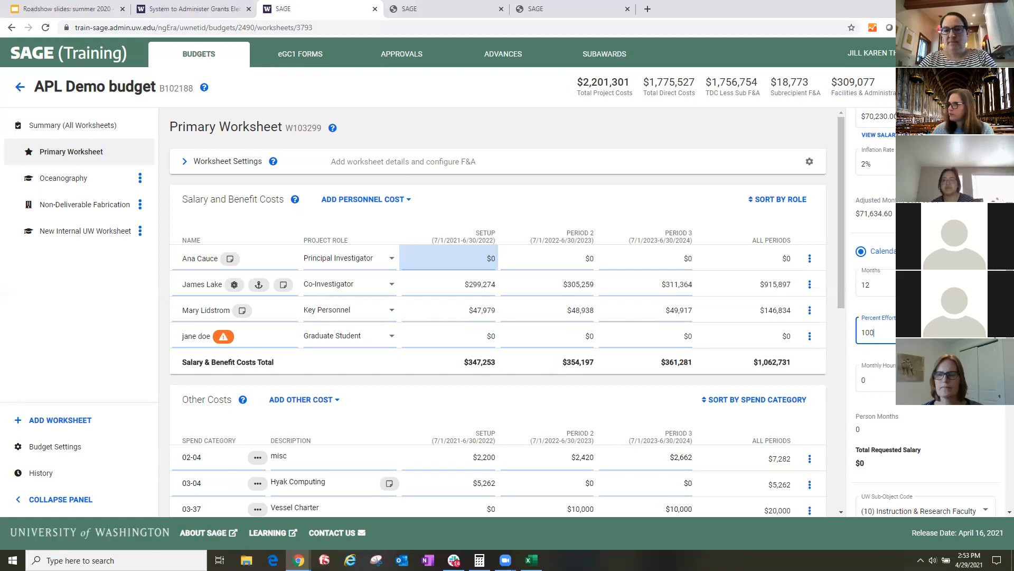
key("shift+Tab")
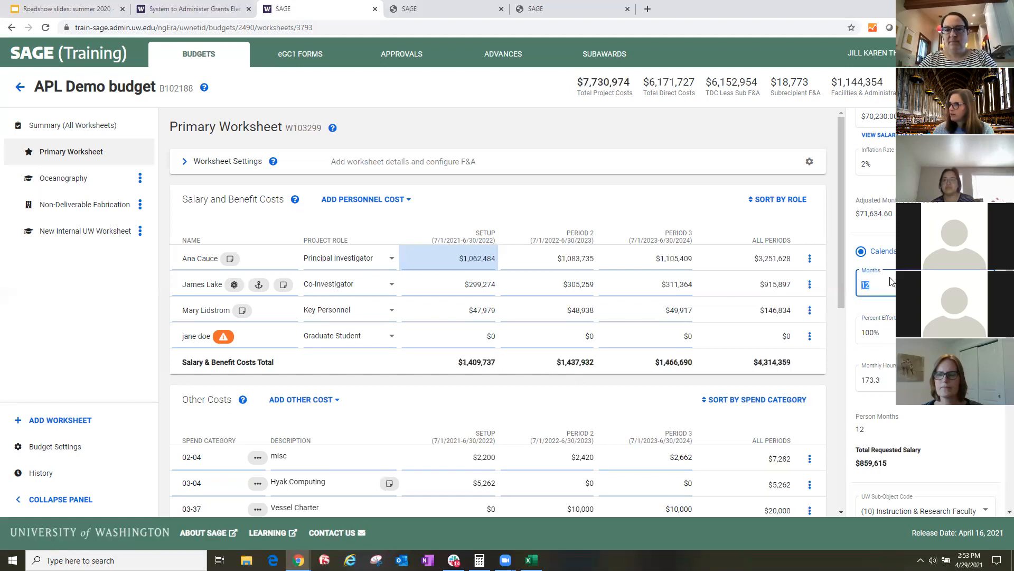
- Try 6 and then 2 calendar months for the Principal Investigator's setup period
left_click(940, 305)
left_click(925, 284)
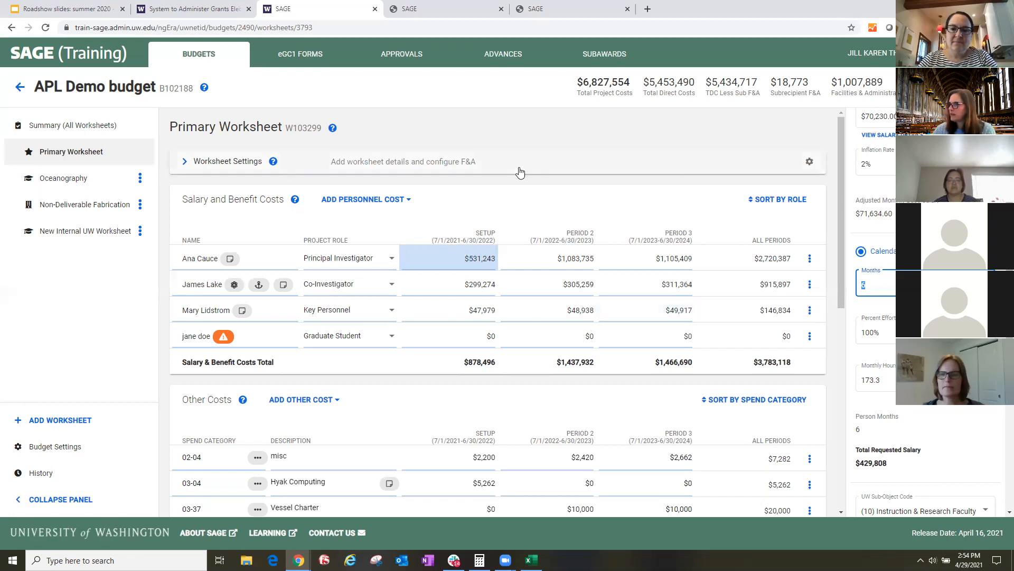
type("2")
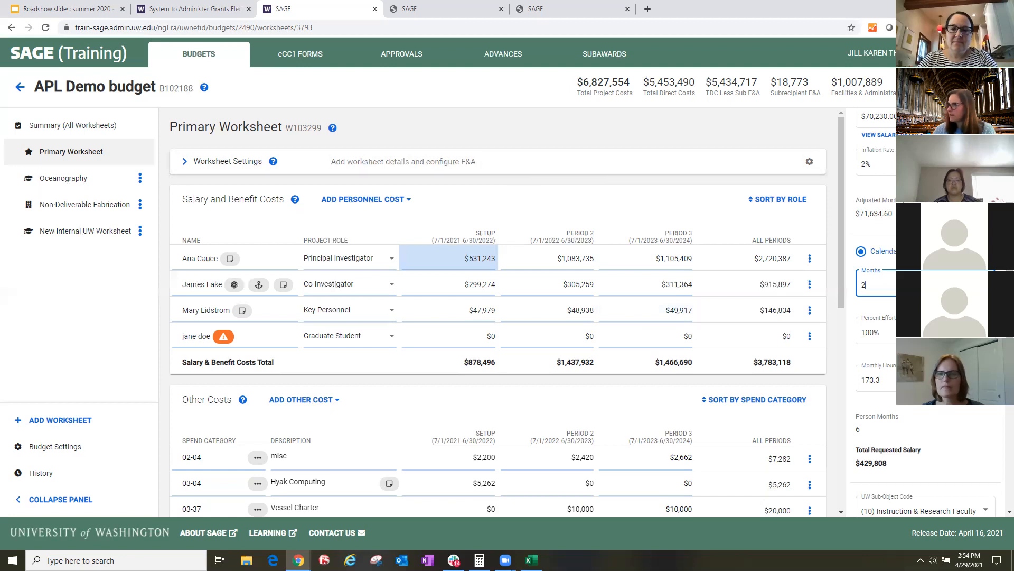
left_click(881, 308)
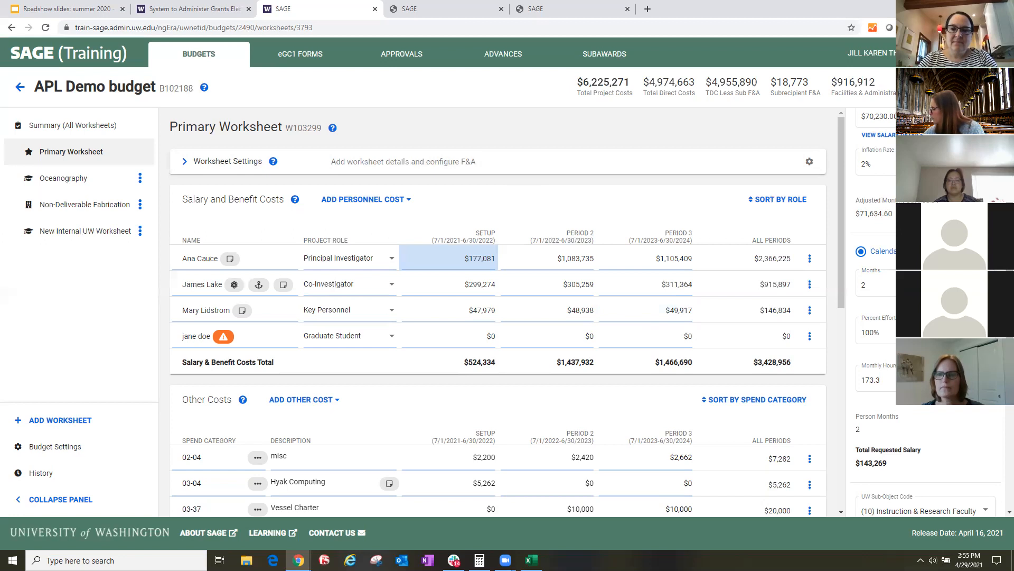
left_click(892, 288)
key("BackSpace")
type("12")
key("Return")
left_click(922, 352)
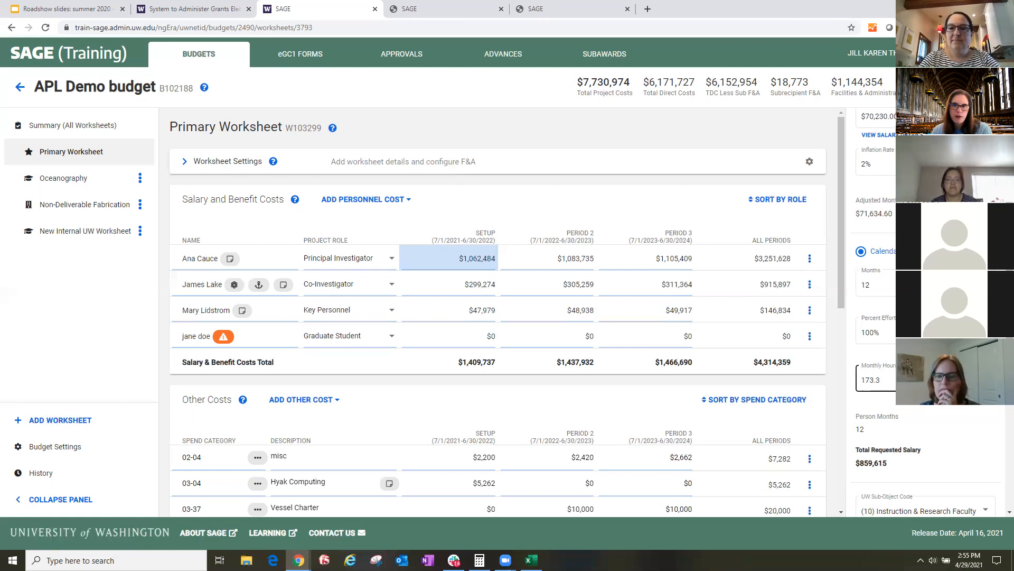
key("ctrl+a")
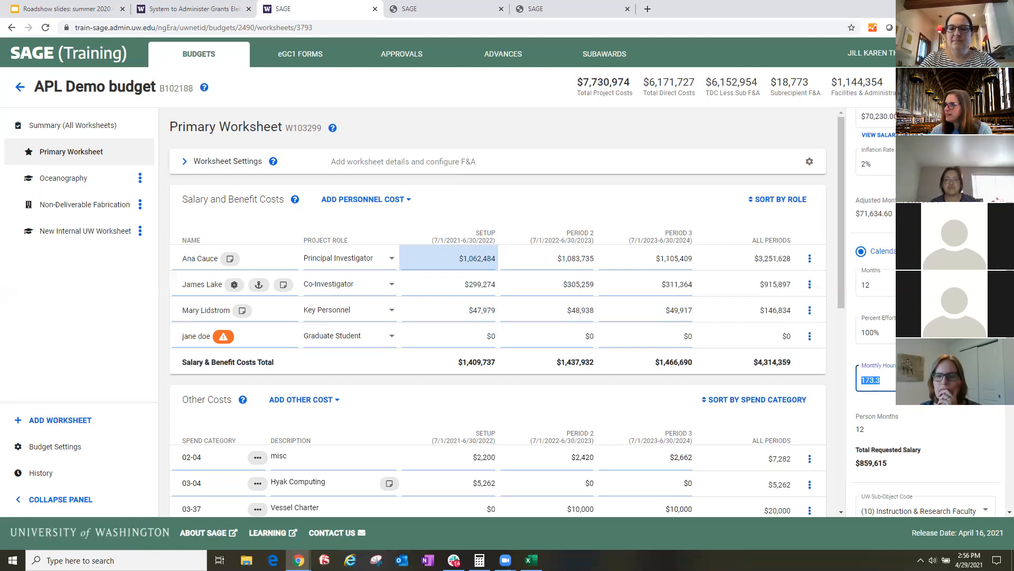
type("50")
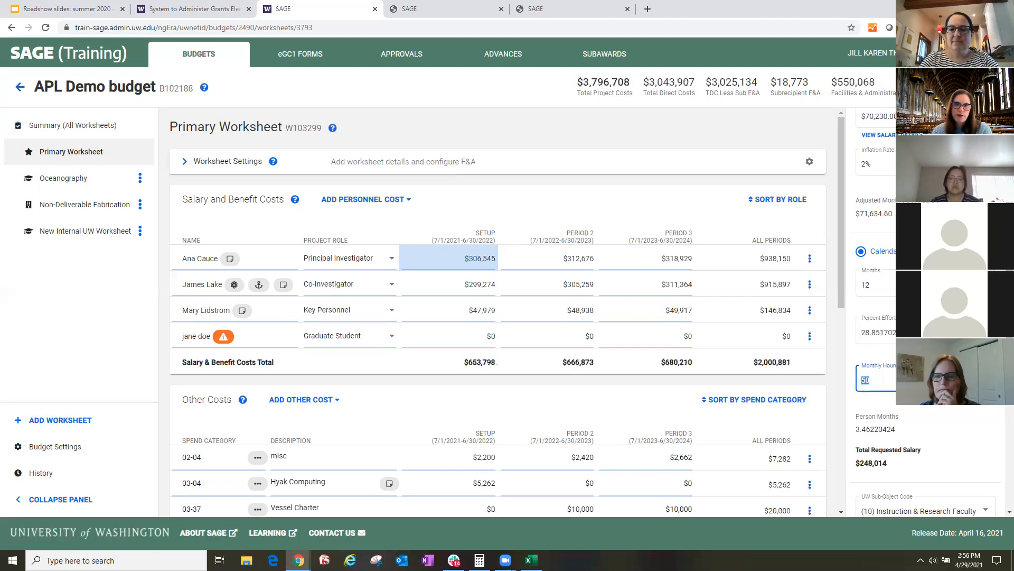
left_click(887, 281)
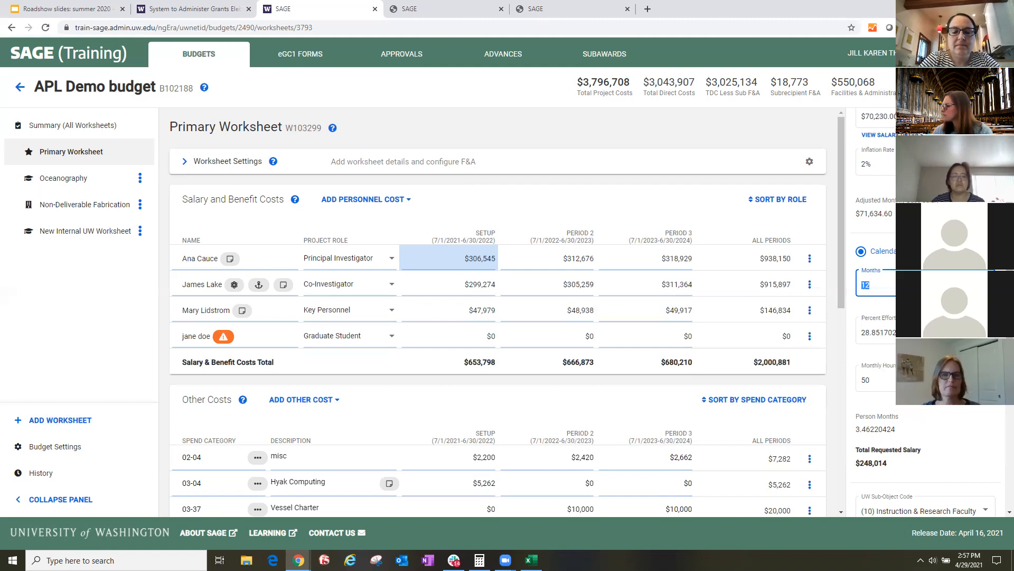
key("alt+Tab")
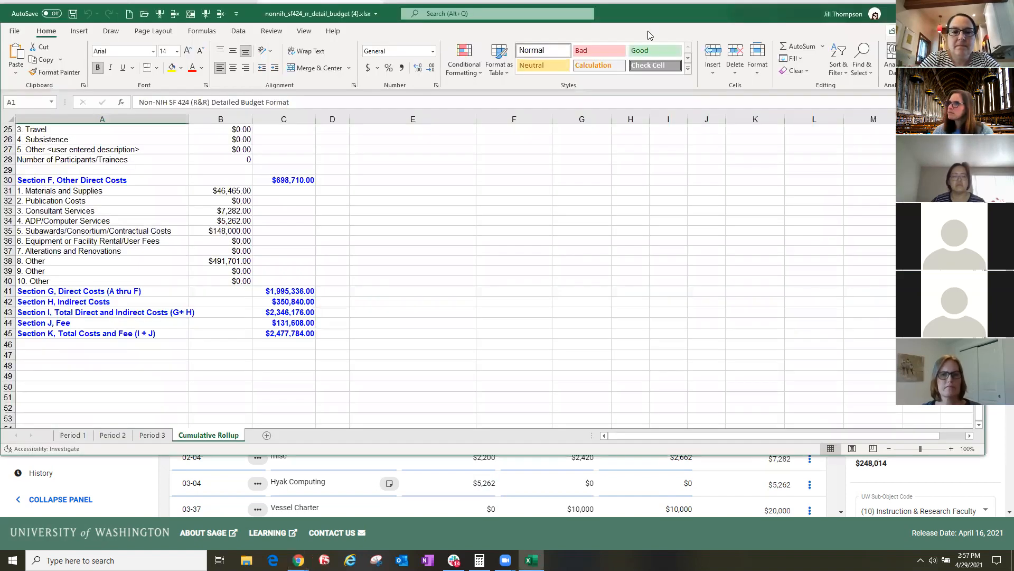
key("alt+Tab")
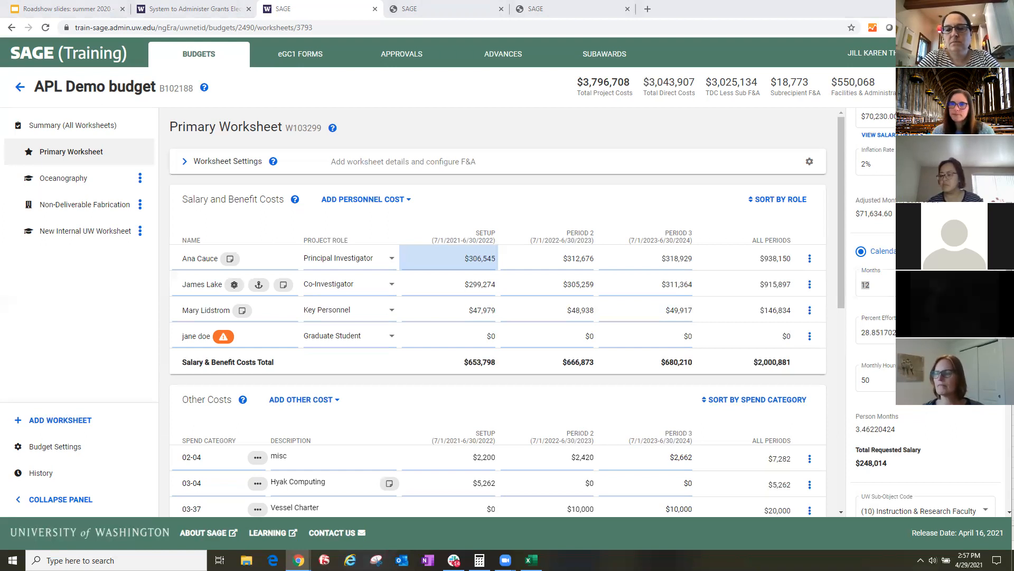
- Rename the New Internal UW Worksheet as Bill of Material
left_click(84, 238)
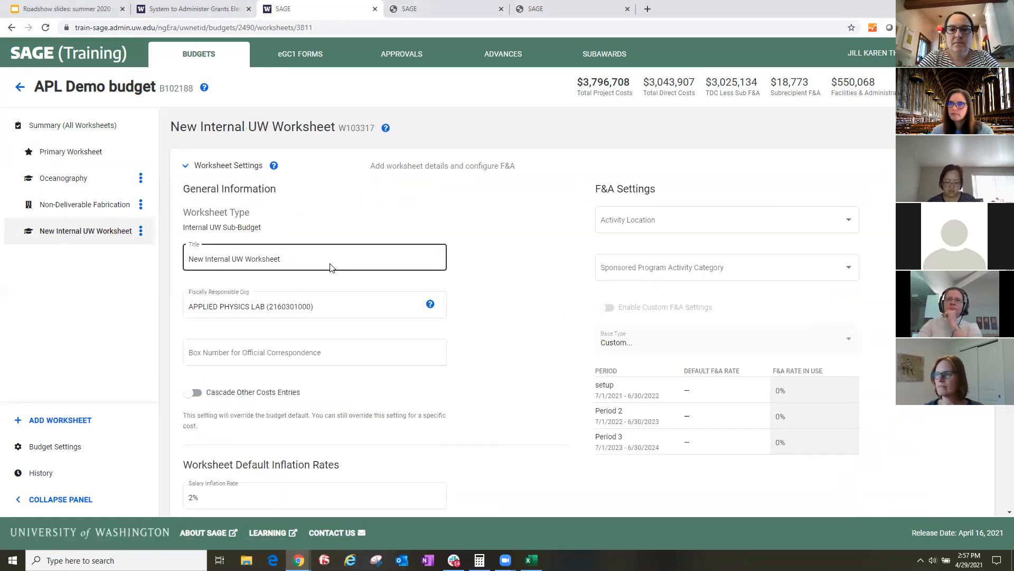
triple_click(296, 258)
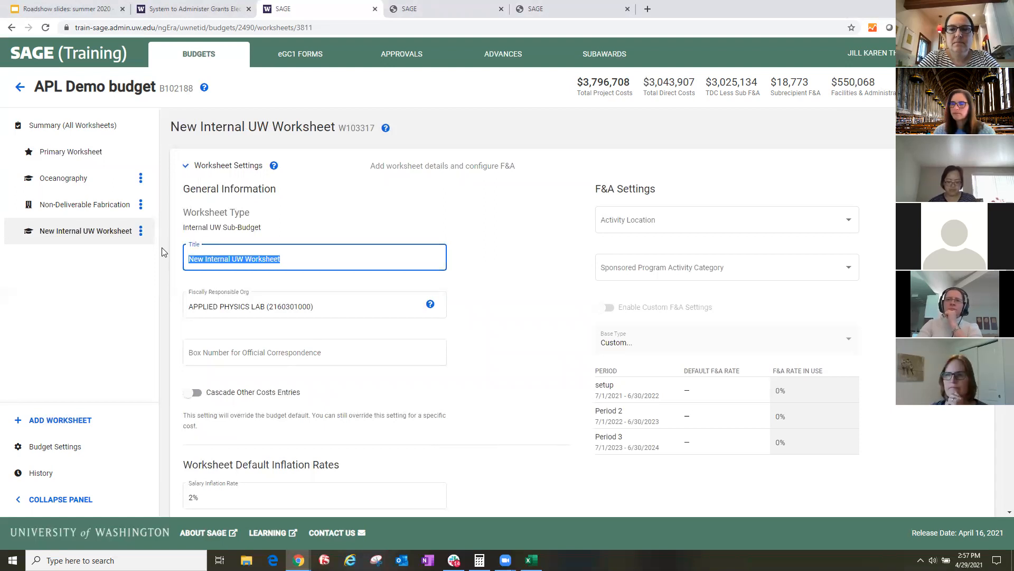
type("Bill of Material")
left_click(446, 234)
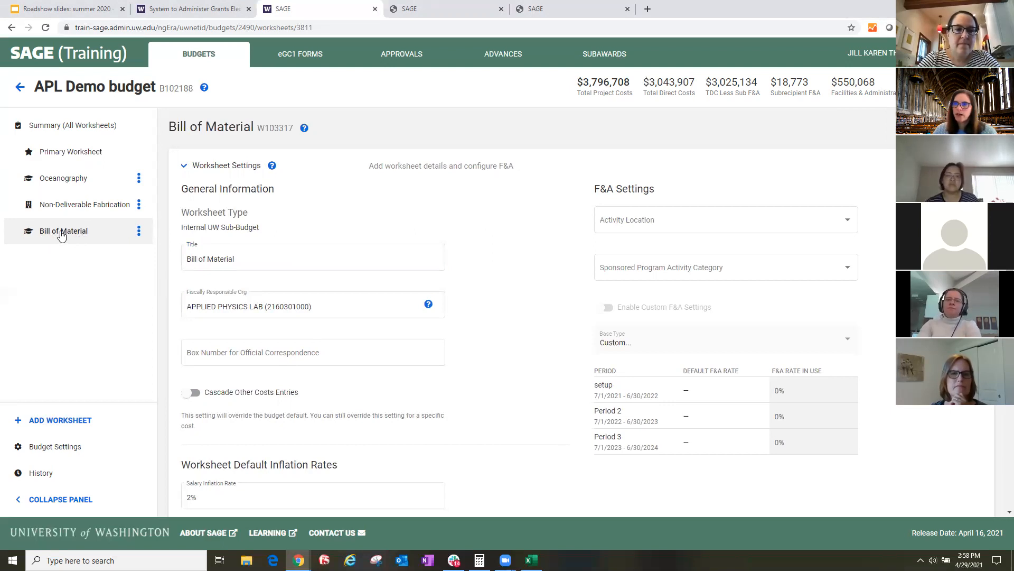
- Review the Bill of Material worksheet's settings and cost sections, the summary of all worksheets, and the Primary Worksheet
scroll(475, 383, "down", 10)
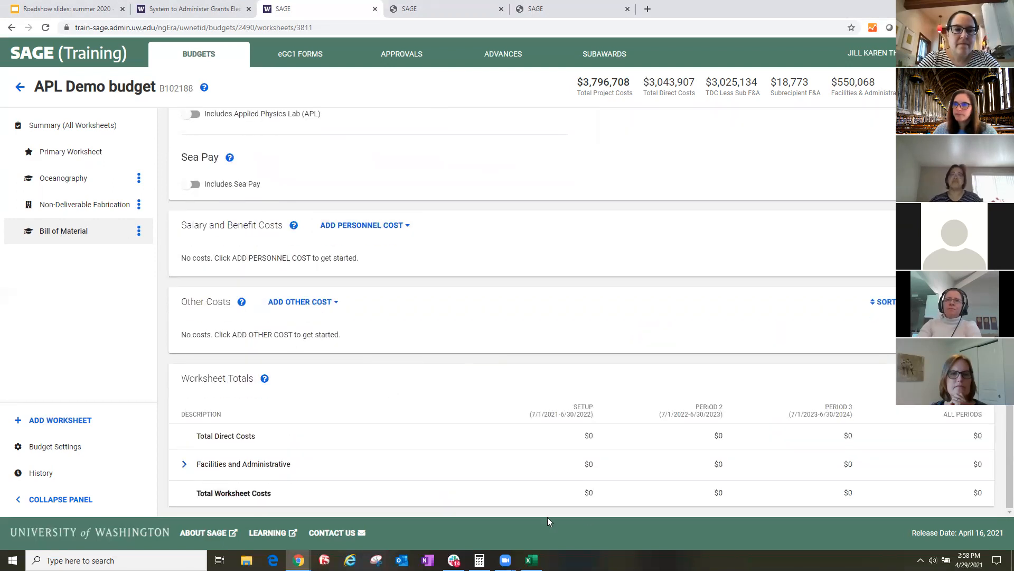
scroll(652, 399, "up", 10)
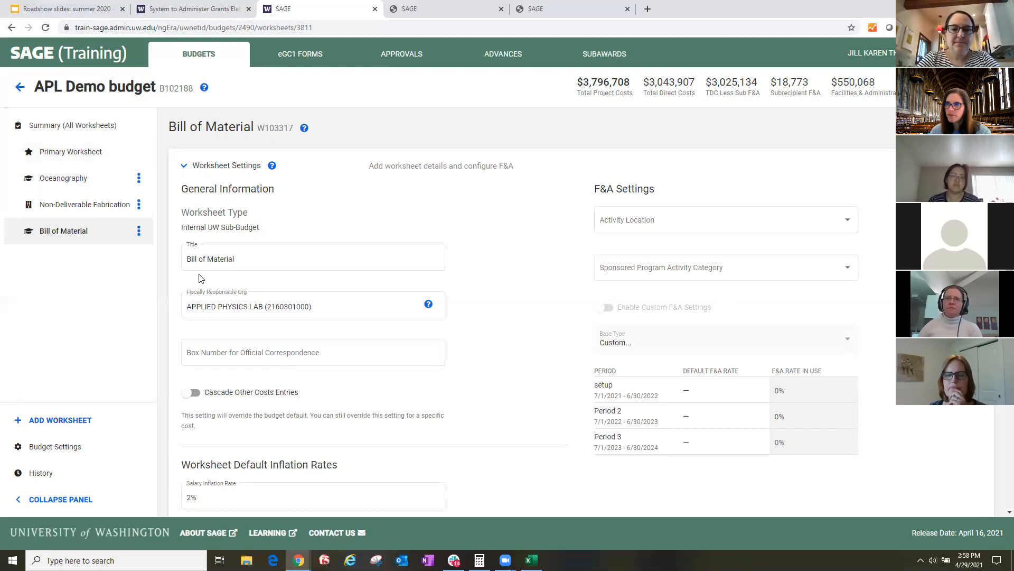
scroll(392, 344, "down", 2)
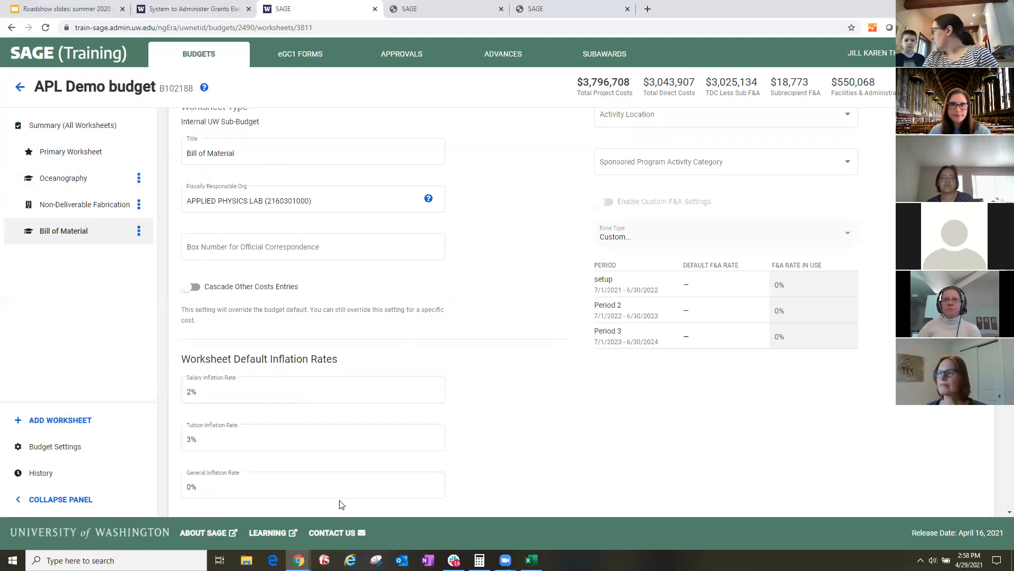
left_click(344, 485)
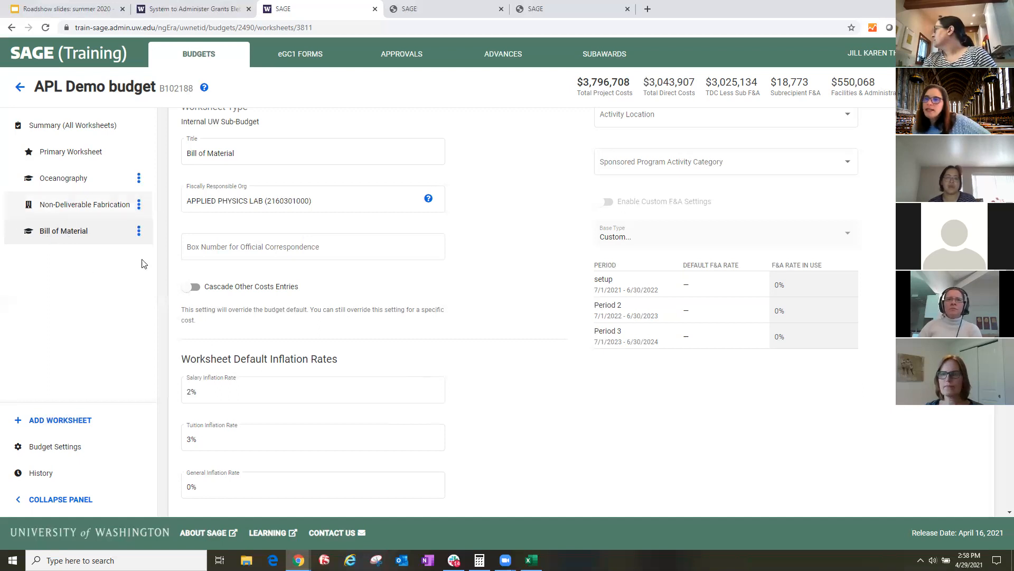
left_click(67, 128)
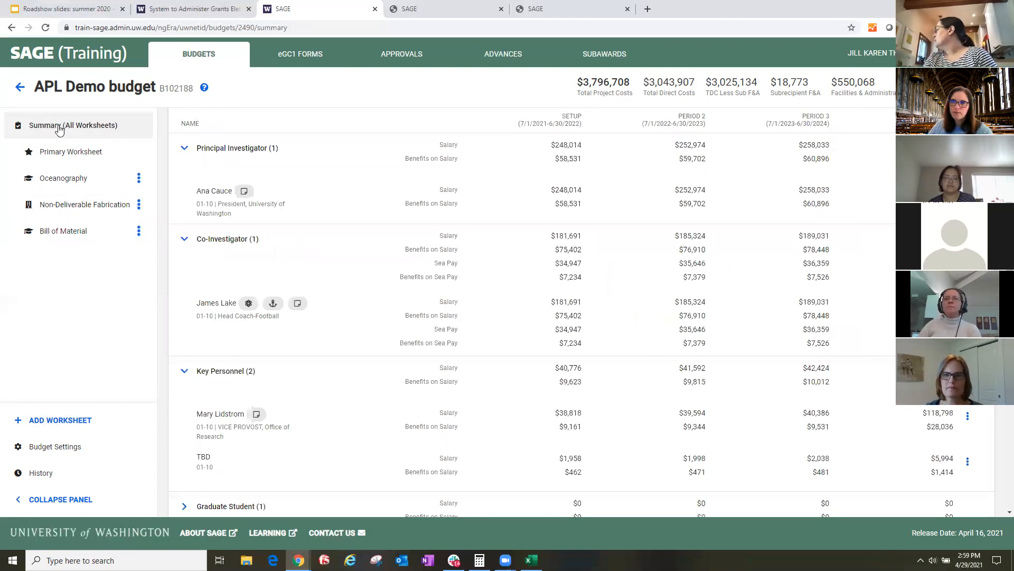
left_click(50, 154)
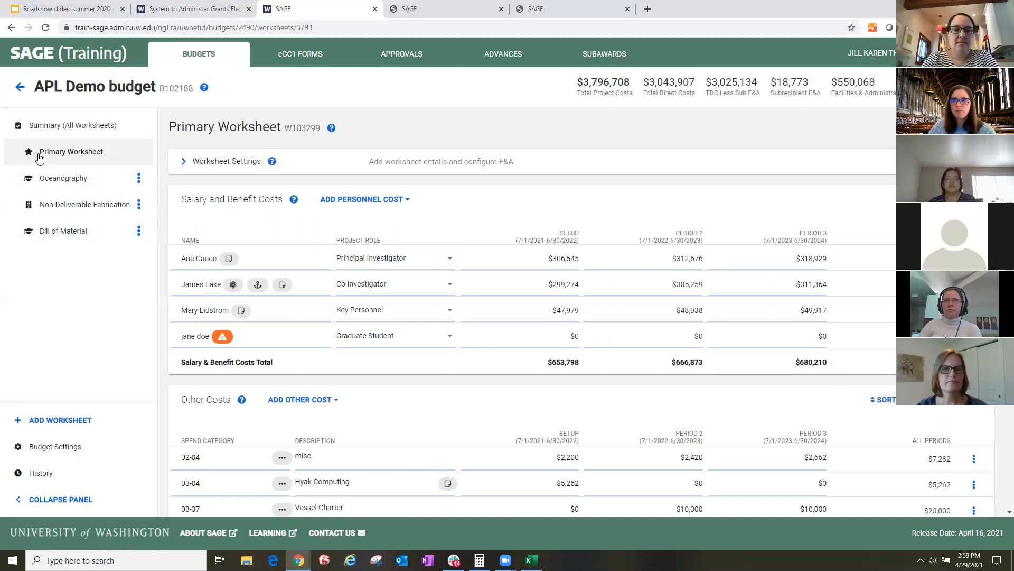
- Set the activity location of the Bill of Material worksheet to APL in its F&A settings
left_click(64, 236)
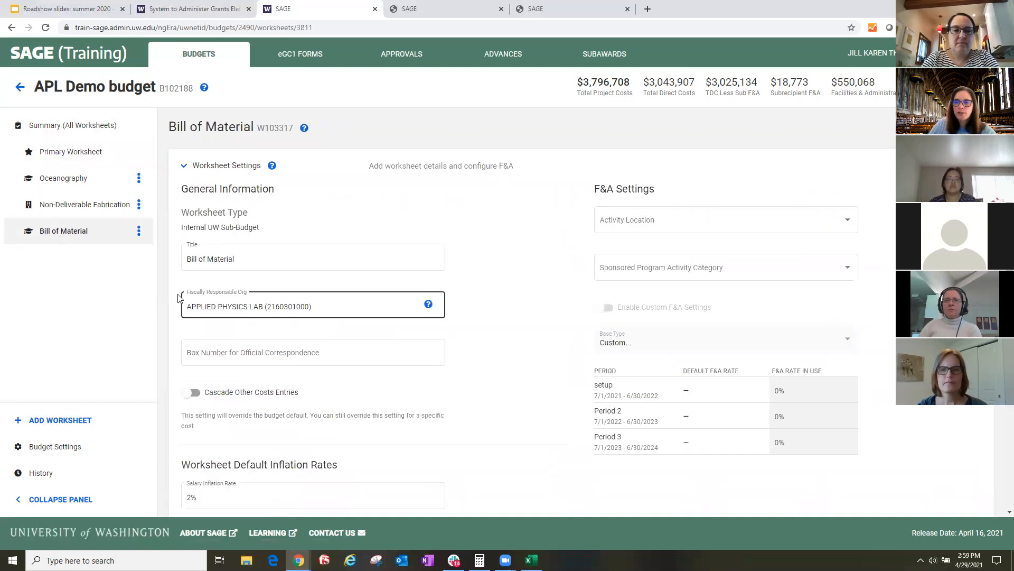
left_click(329, 308)
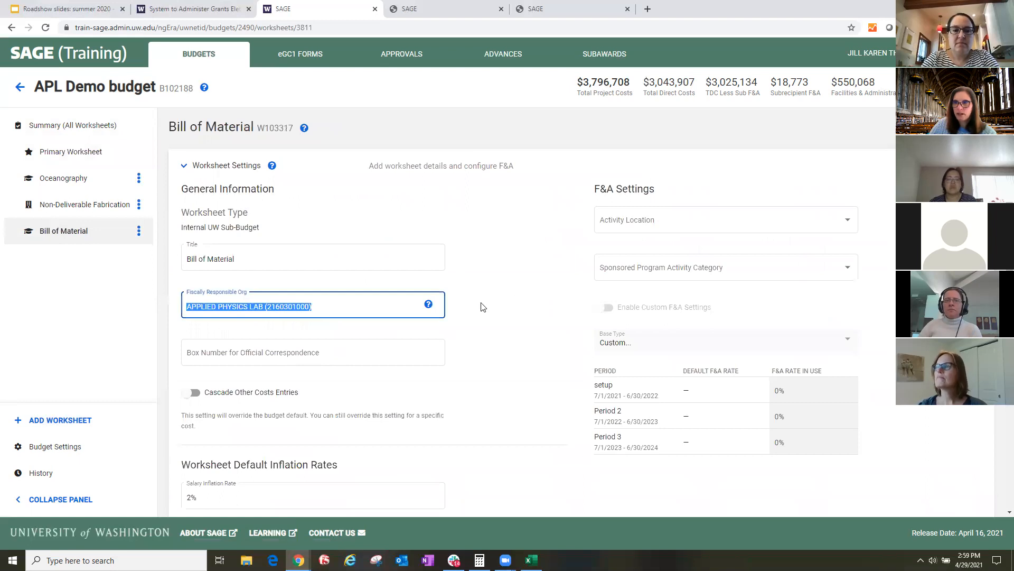
left_click(510, 307)
left_click(676, 223)
left_click(657, 231)
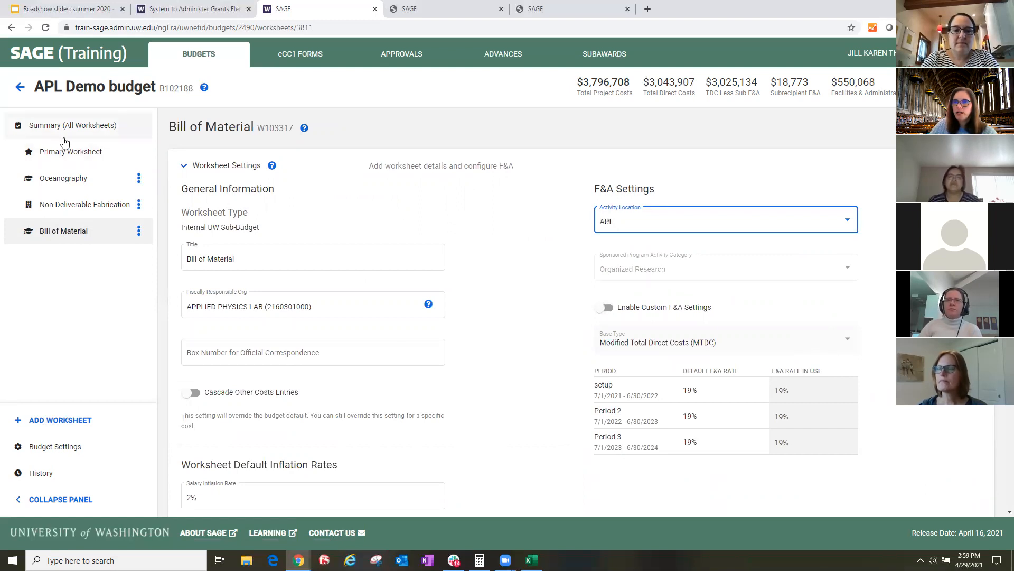
- Add a (05-00) MISC supplies cost described as "bill of materials" to the Bill of Material worksheet, with a setup-period unit price of $6,000
scroll(370, 321, "down", 9)
scroll(353, 324, "down", 2)
left_click(298, 316)
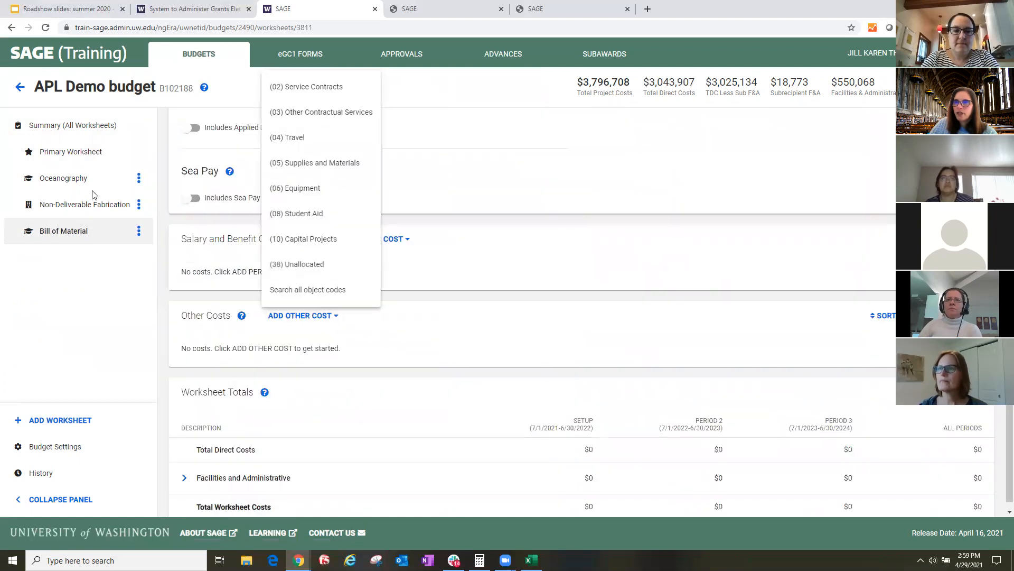
left_click(302, 164)
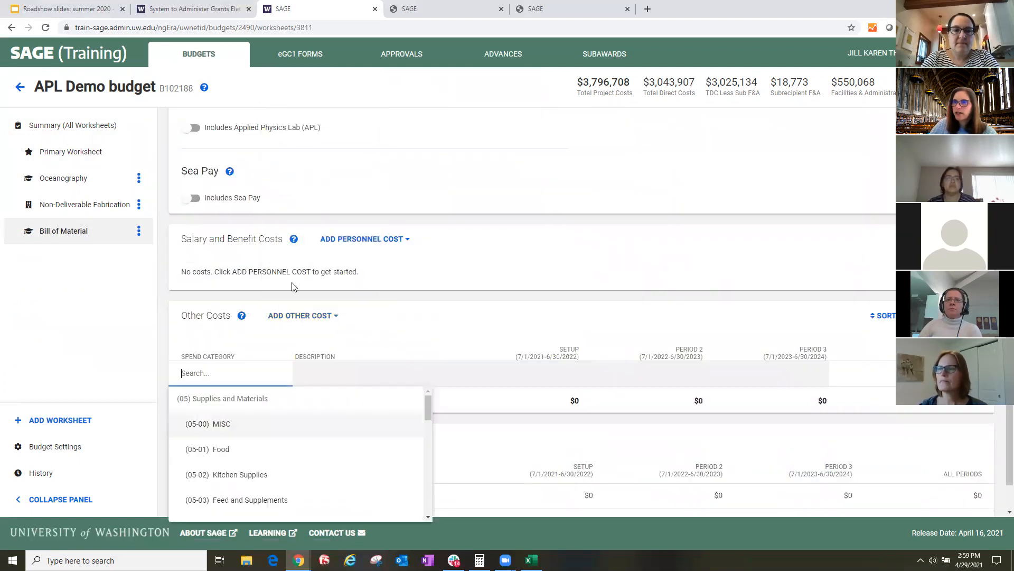
left_click(217, 422)
left_click(372, 369)
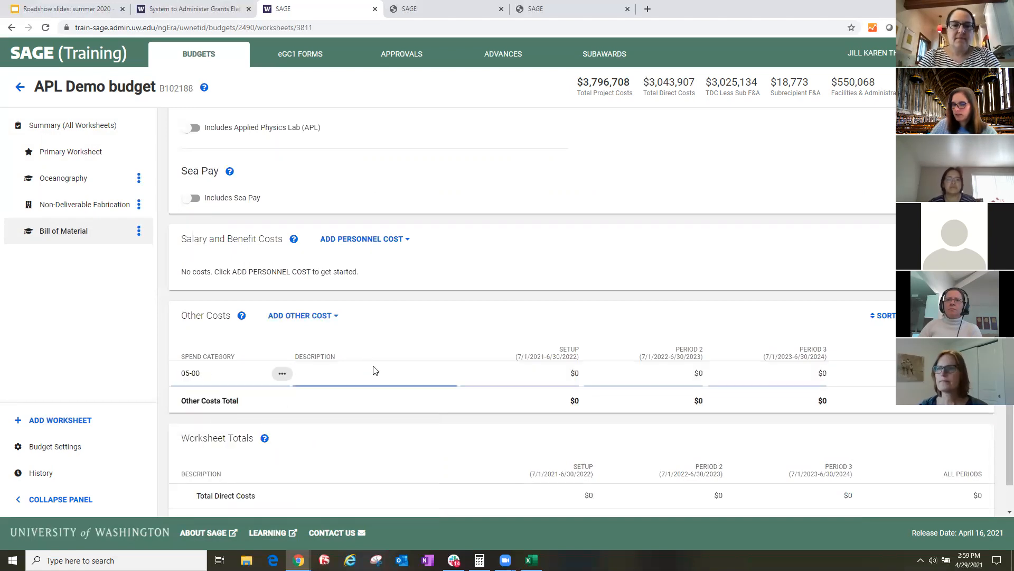
type("bill o")
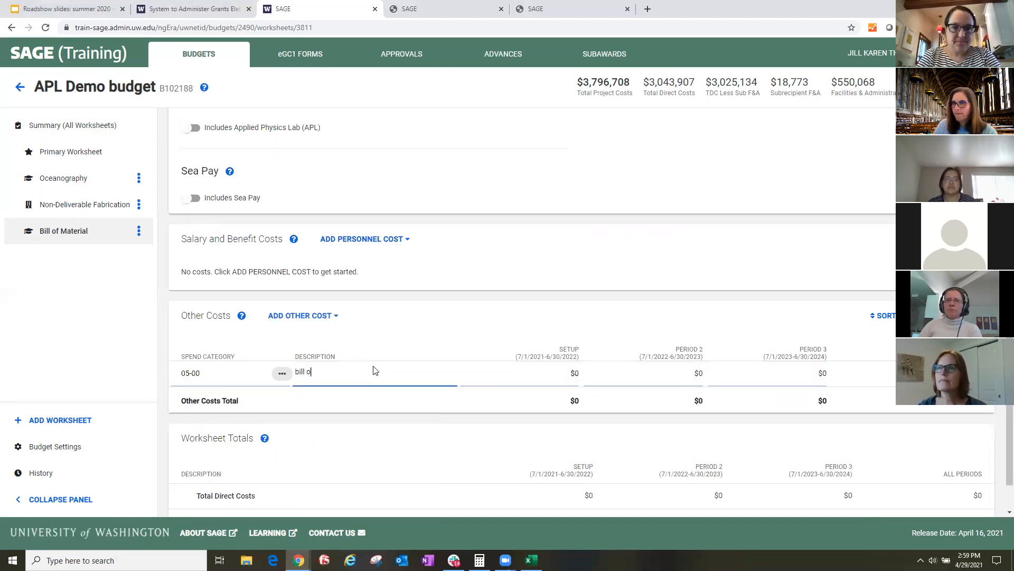
type("f materials")
left_click(525, 373)
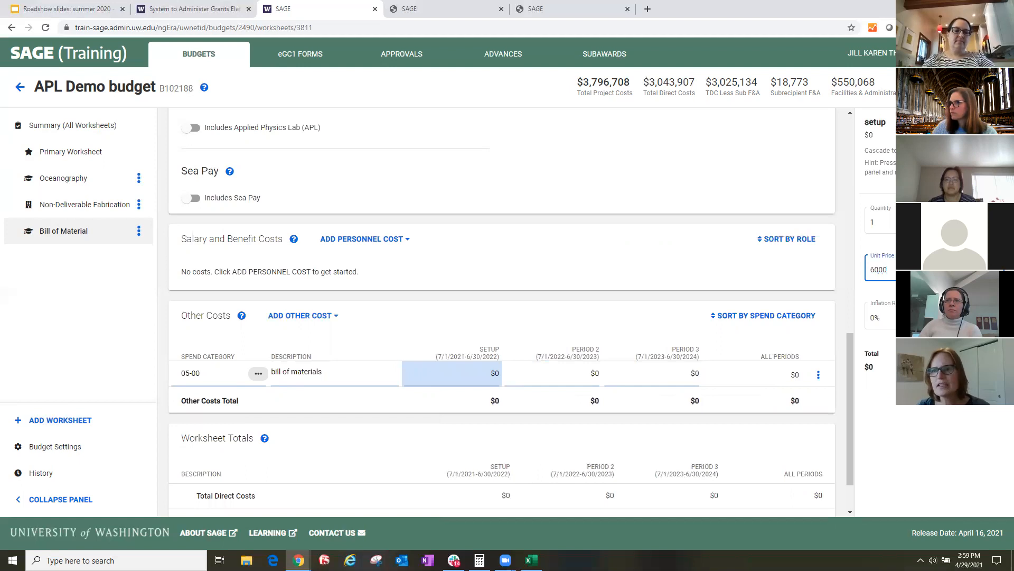
left_click(1004, 268)
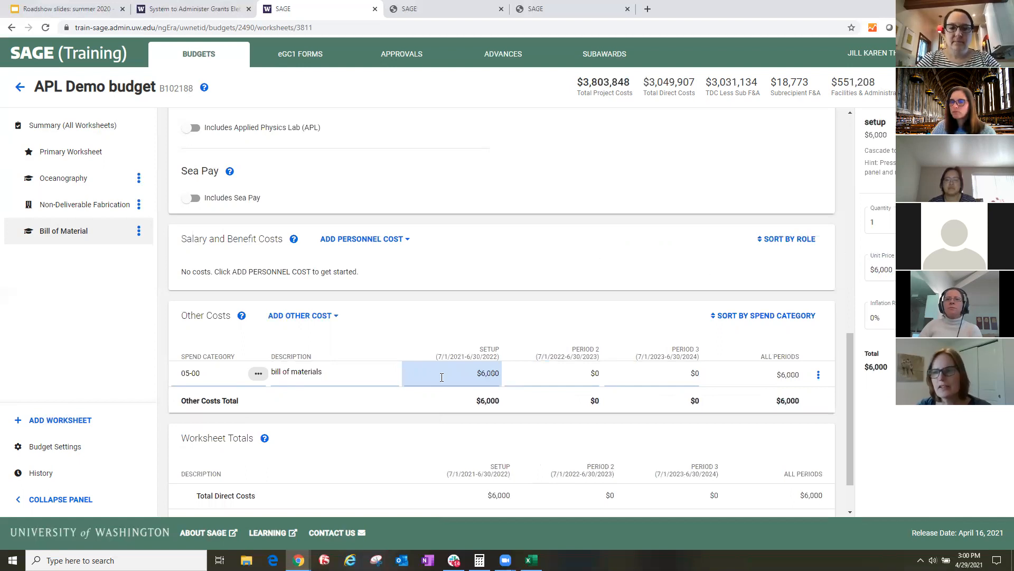
- Examine how the Bill of Material cost appears in the summary of all worksheets, and check its setup-period details on its own worksheet
left_click(53, 127)
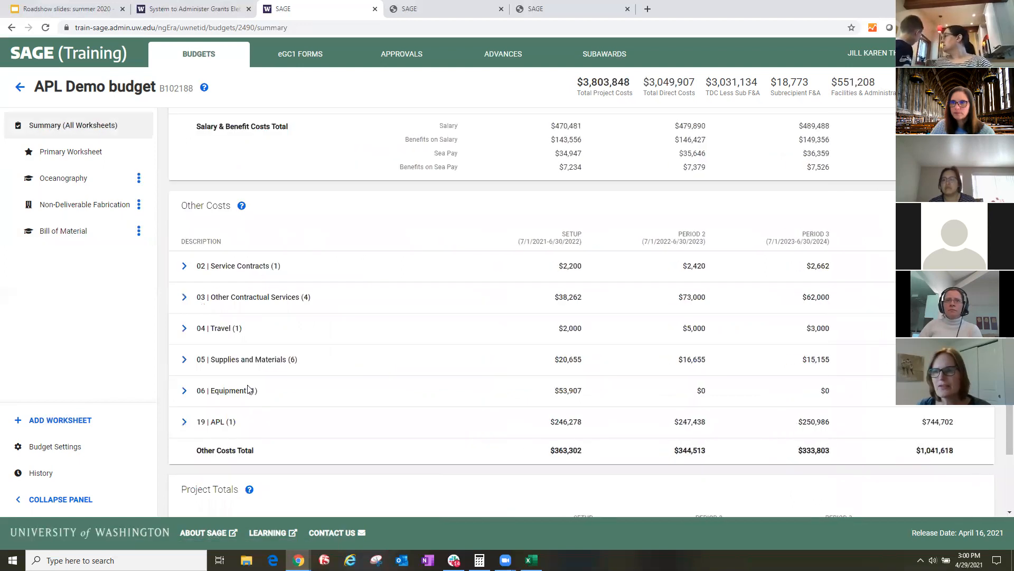
scroll(215, 360, "down", 2)
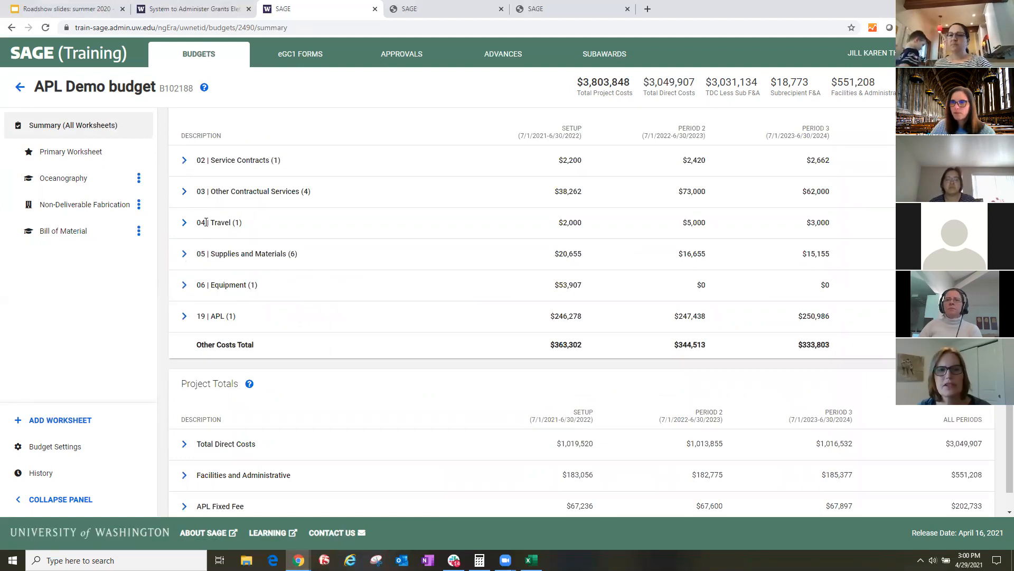
scroll(210, 181, "up", 1)
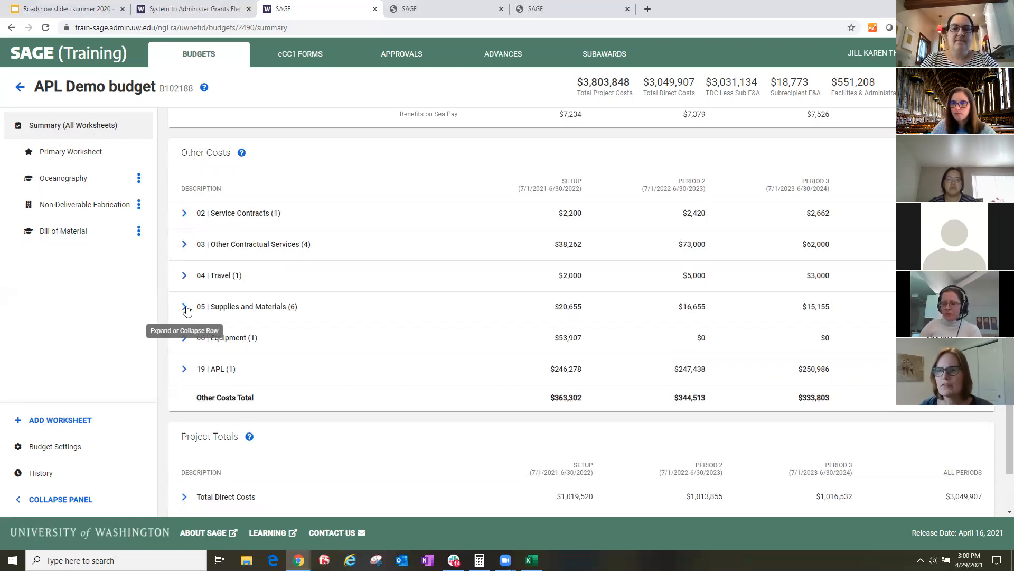
left_click(67, 236)
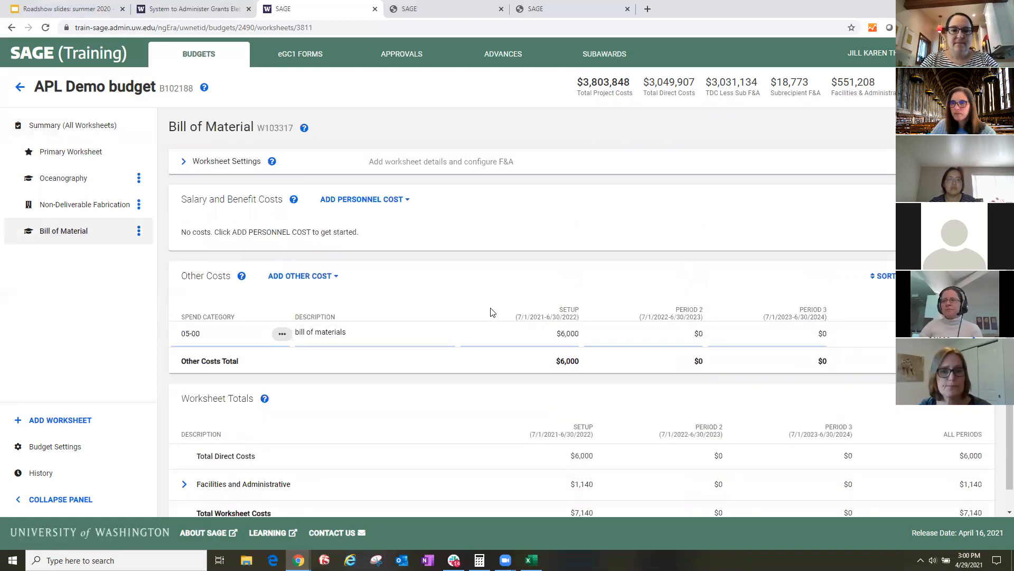
scroll(446, 352, "down", 1)
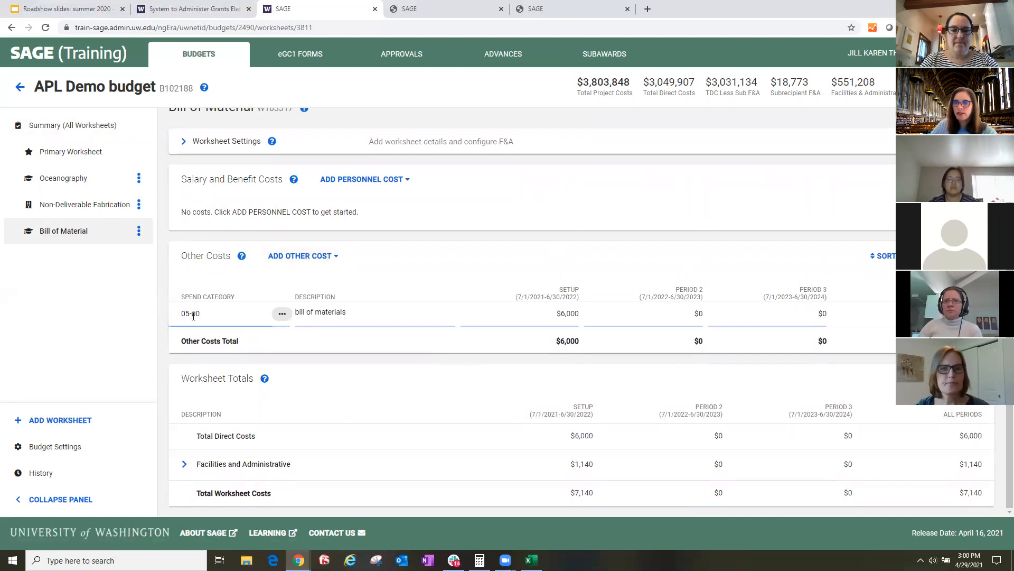
left_click_drag(302, 310, 355, 313)
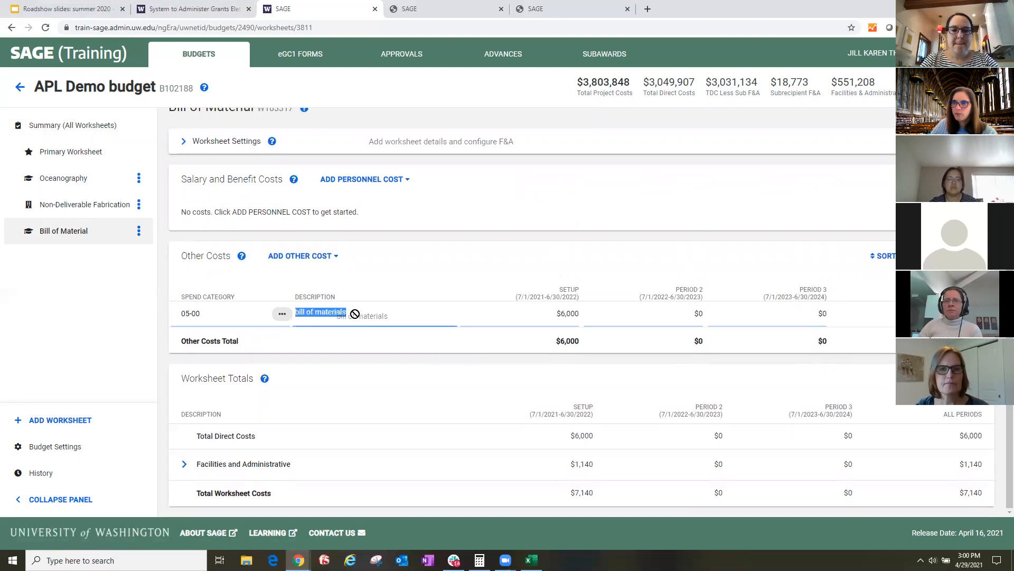
left_click(514, 322)
left_click(894, 221)
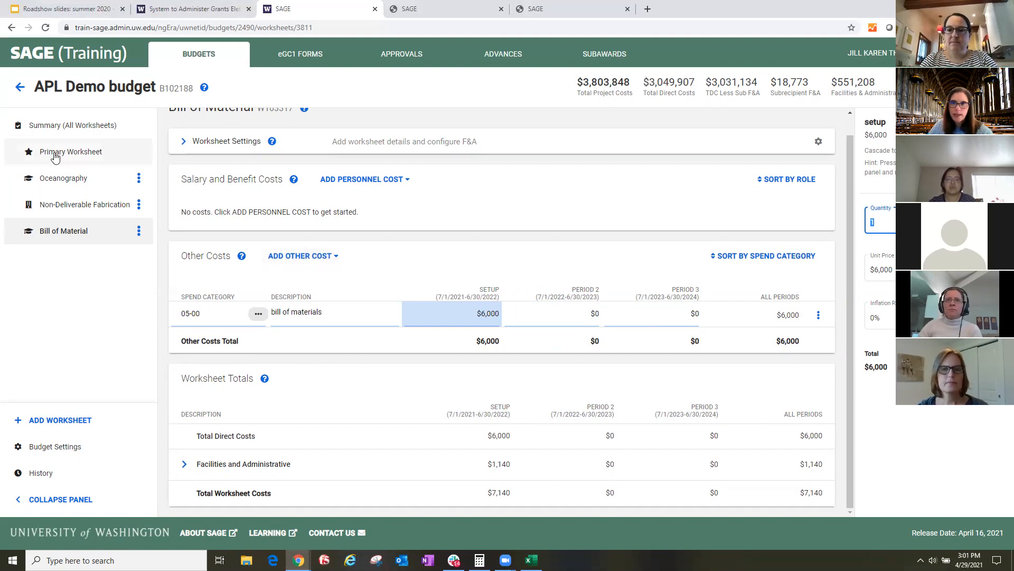
left_click(55, 130)
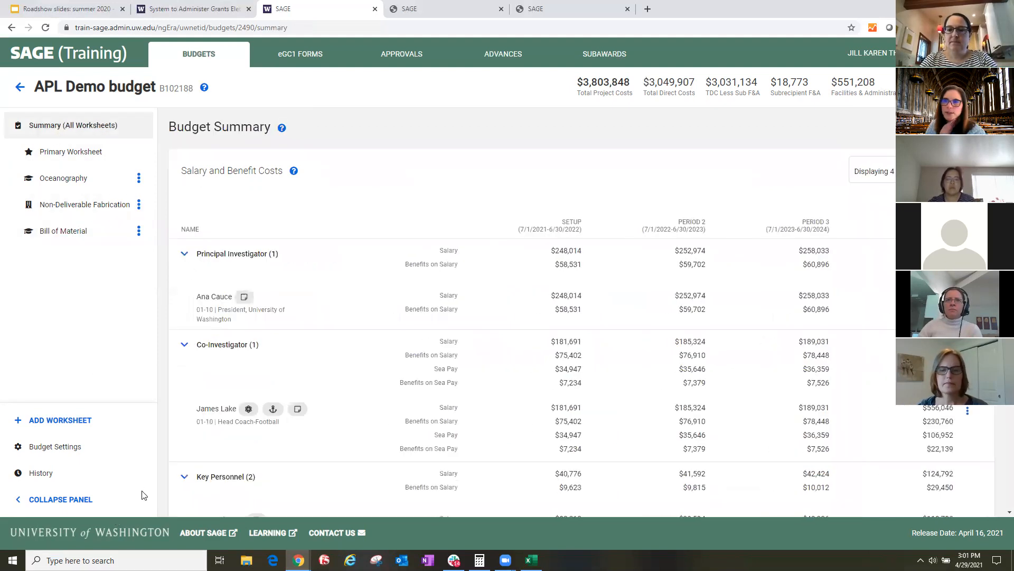
scroll(210, 417, "down", 2)
scroll(211, 412, "down", 2)
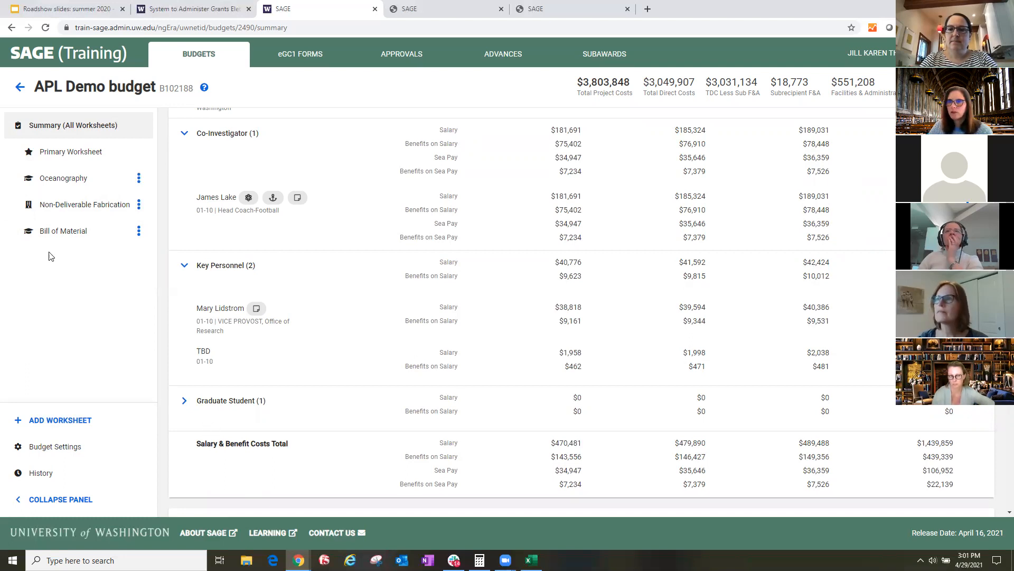
- Change the description of the 05-00 cost on the Bill of Material worksheet to "shipping materials"
left_click(75, 232)
left_click(362, 335)
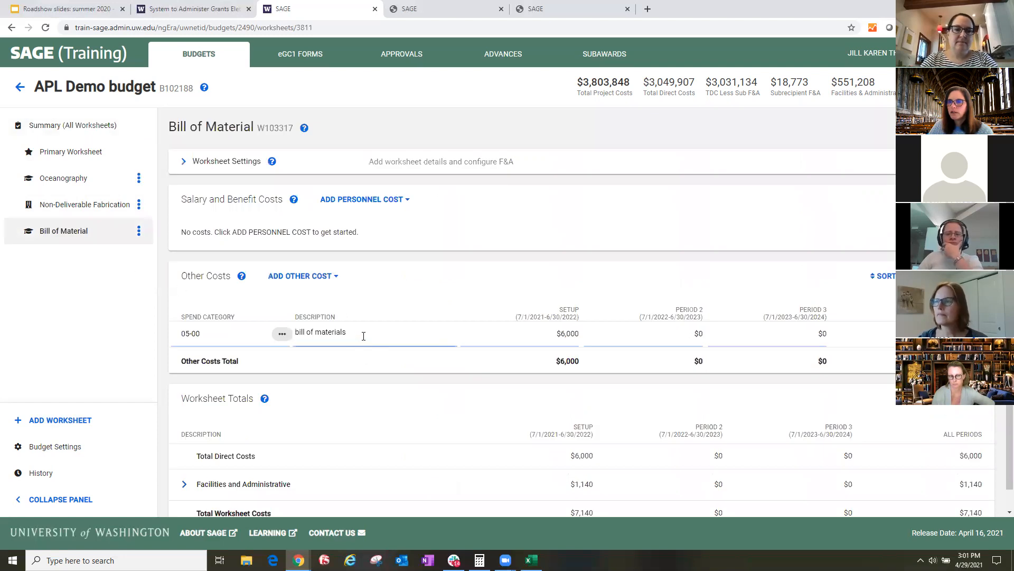
left_click_drag(362, 333, 394, 331)
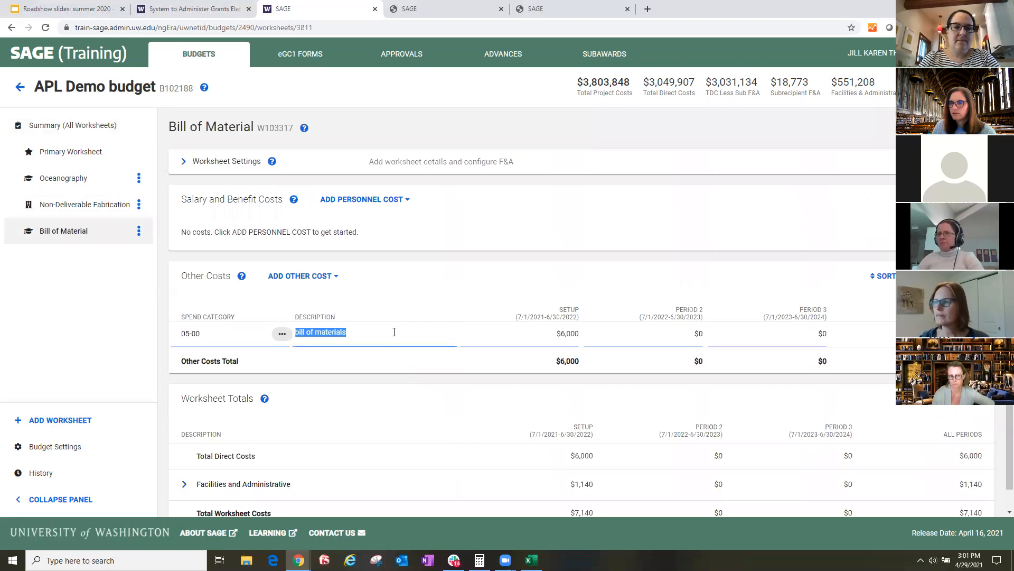
type("shipping m")
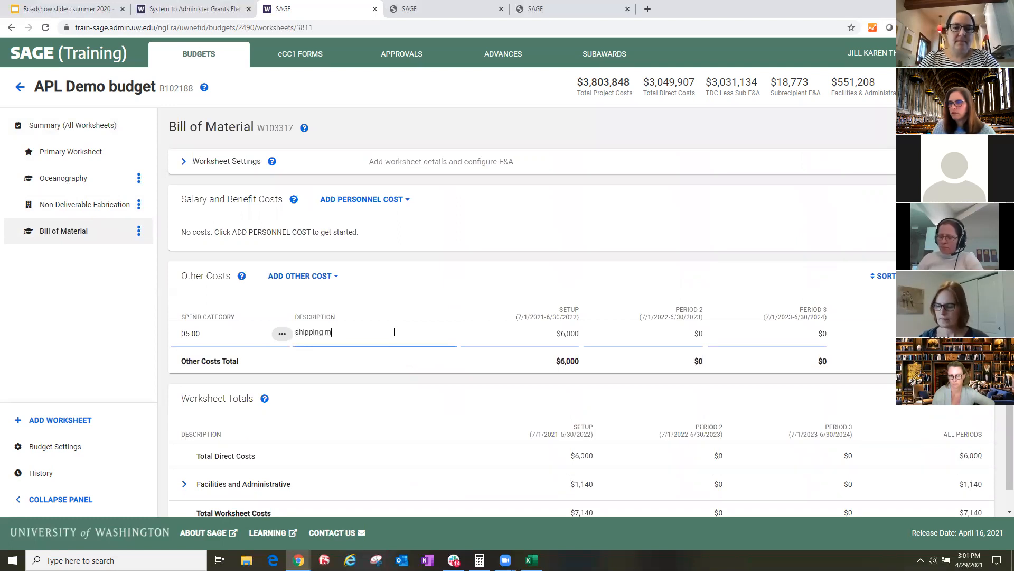
type("aterials")
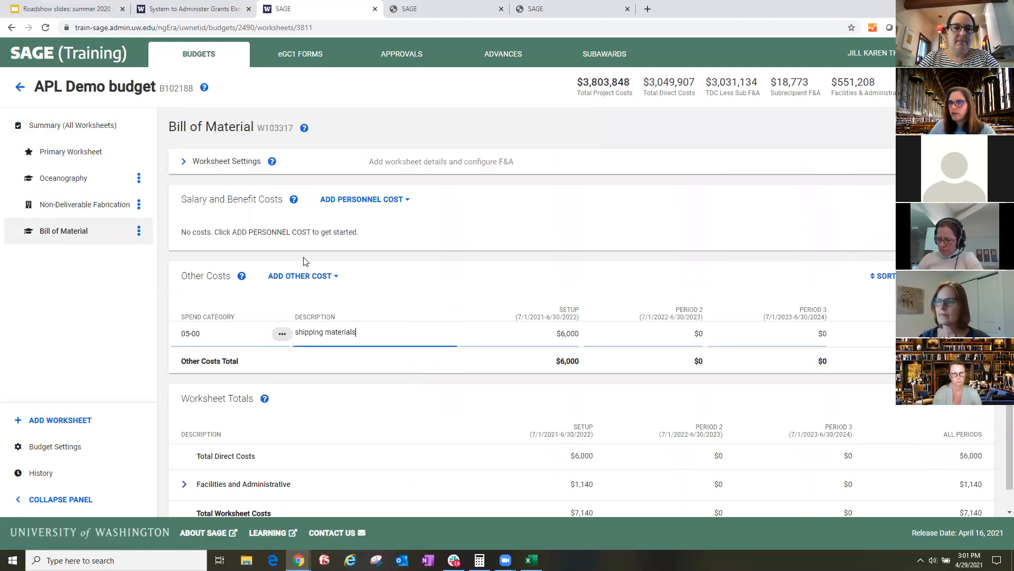
- Add another (05-00) MISC supplies cost to the Bill of Material worksheet with the description "food"
left_click(317, 275)
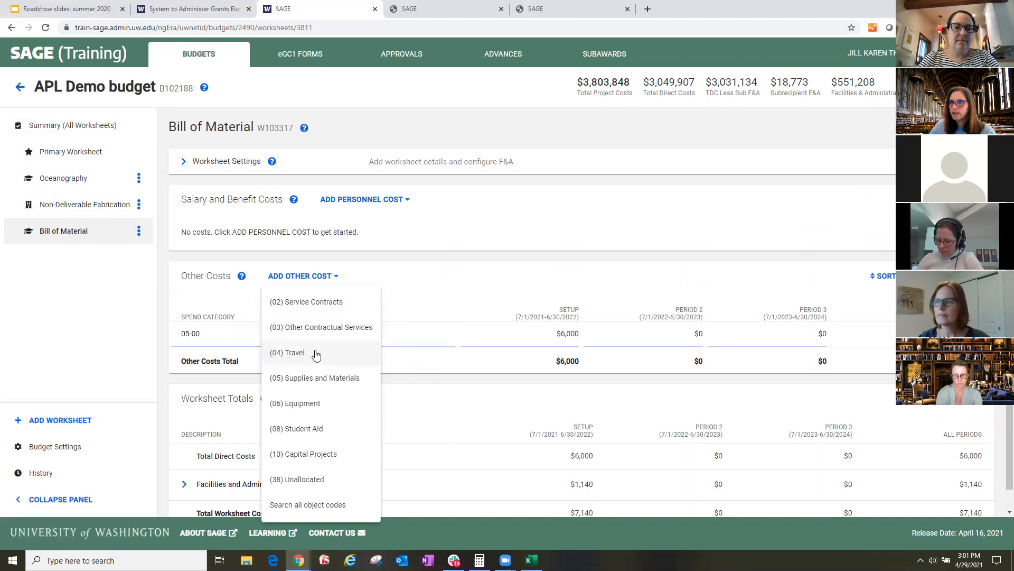
left_click(326, 379)
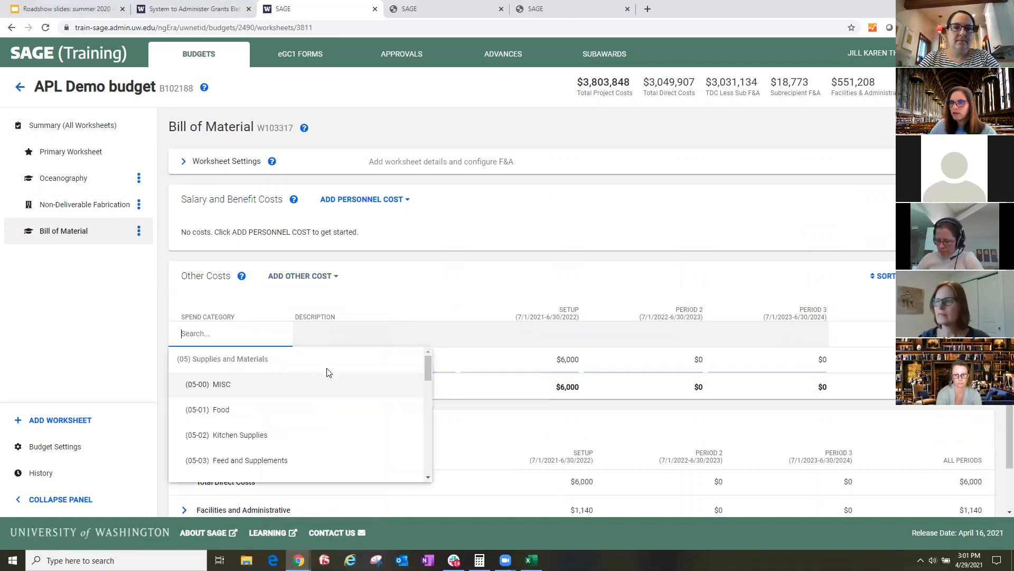
left_click(247, 386)
left_click(341, 335)
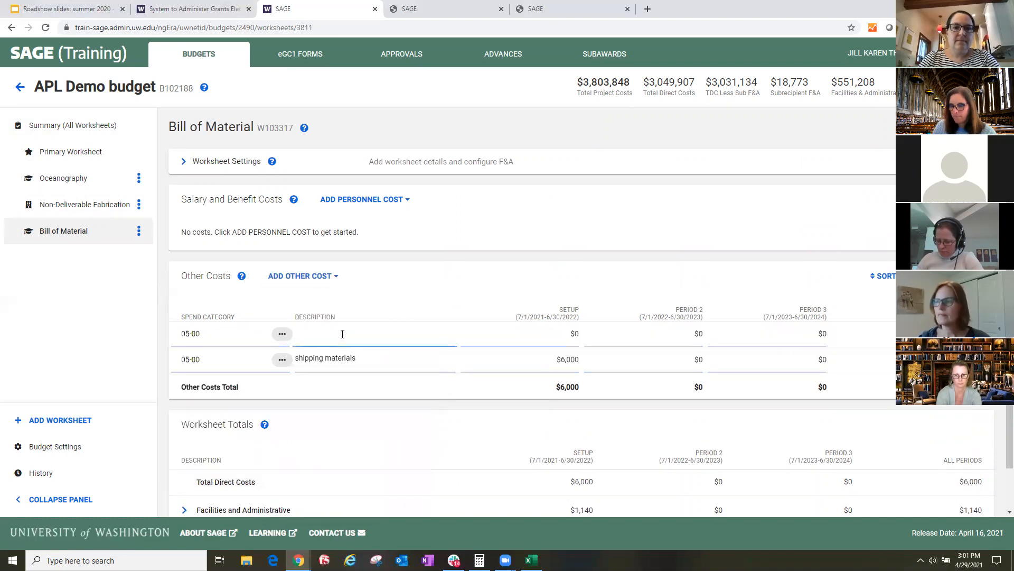
left_click(363, 300)
- Expand the 05 Supplies and Materials costs in the summary of all worksheets and review the individual items
left_click(71, 131)
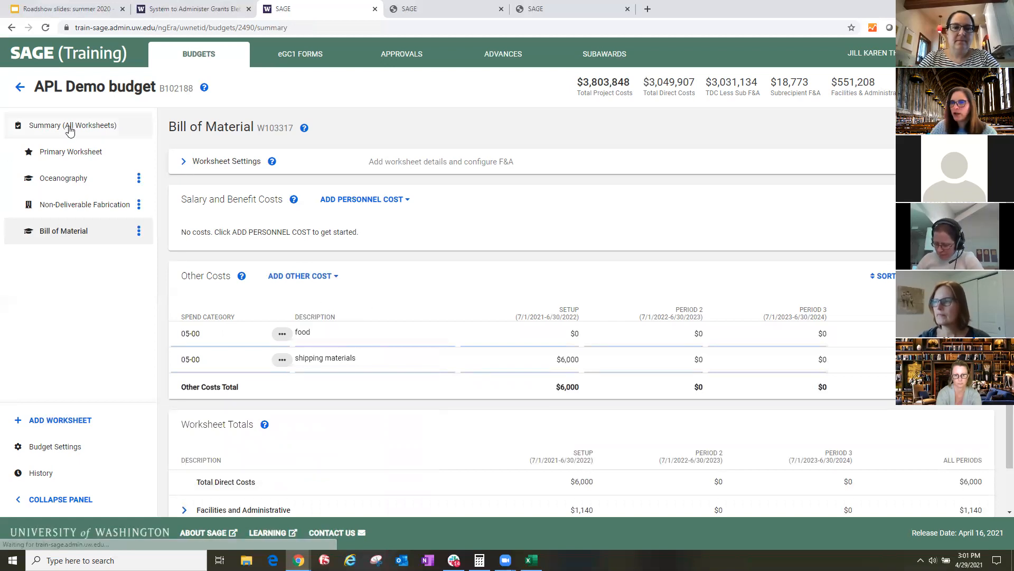
scroll(312, 366, "down", 6)
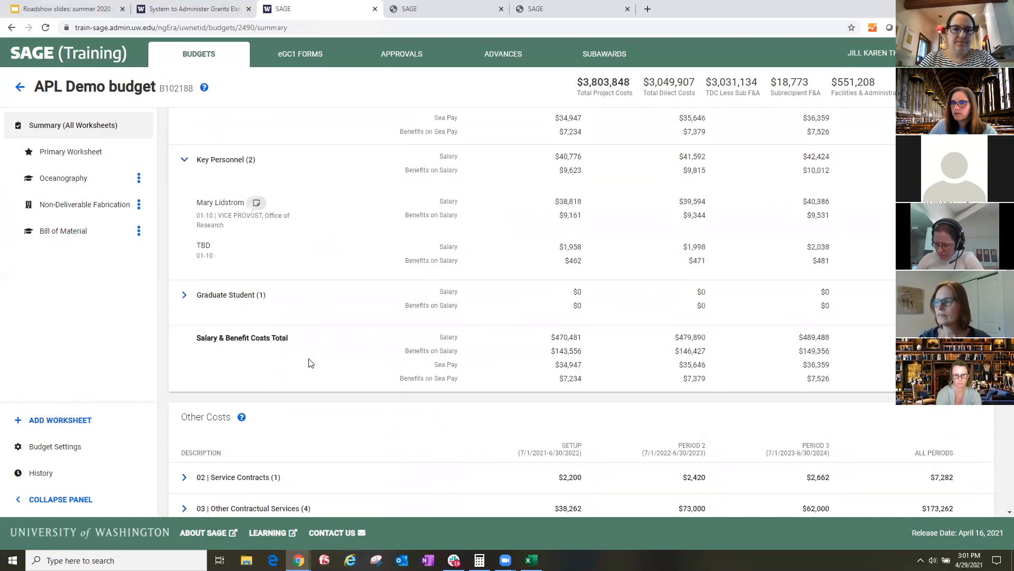
scroll(216, 333, "down", 5)
left_click(184, 307)
scroll(317, 331, "down", 3)
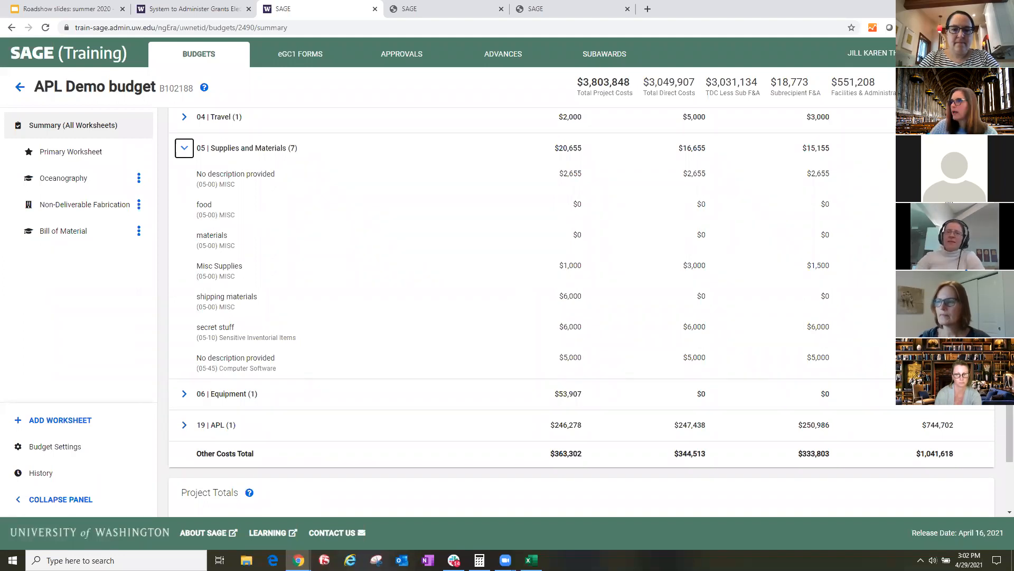
scroll(812, 155, "up", 1)
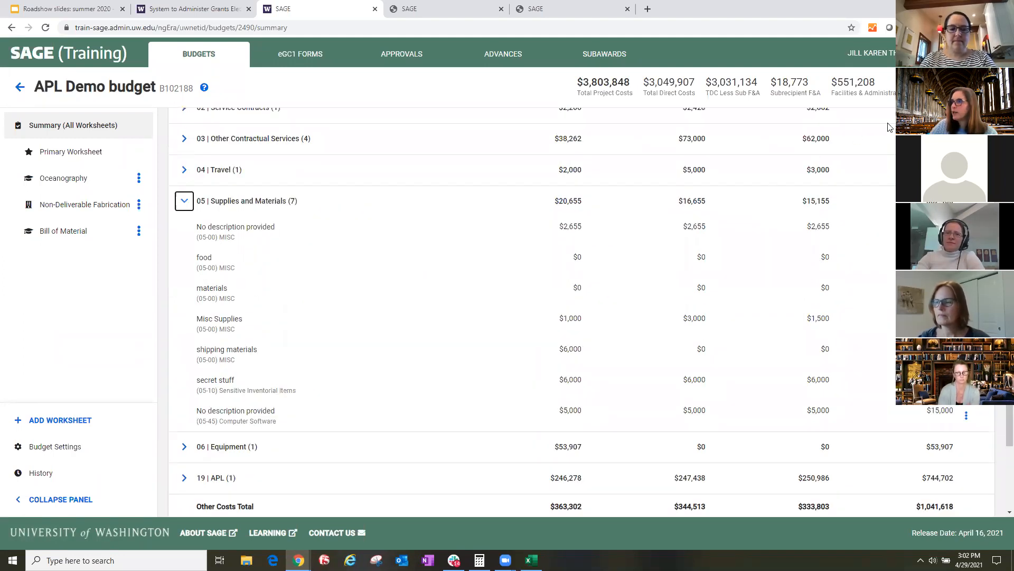
- Export only the Bill of Material worksheet of the budget to Excel
left_click(930, 126)
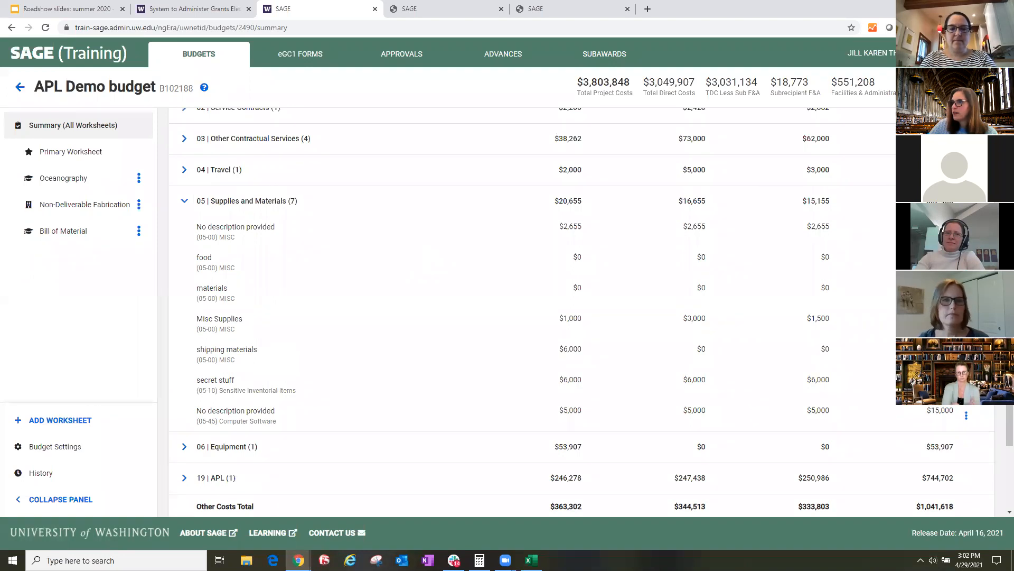
left_click(941, 127)
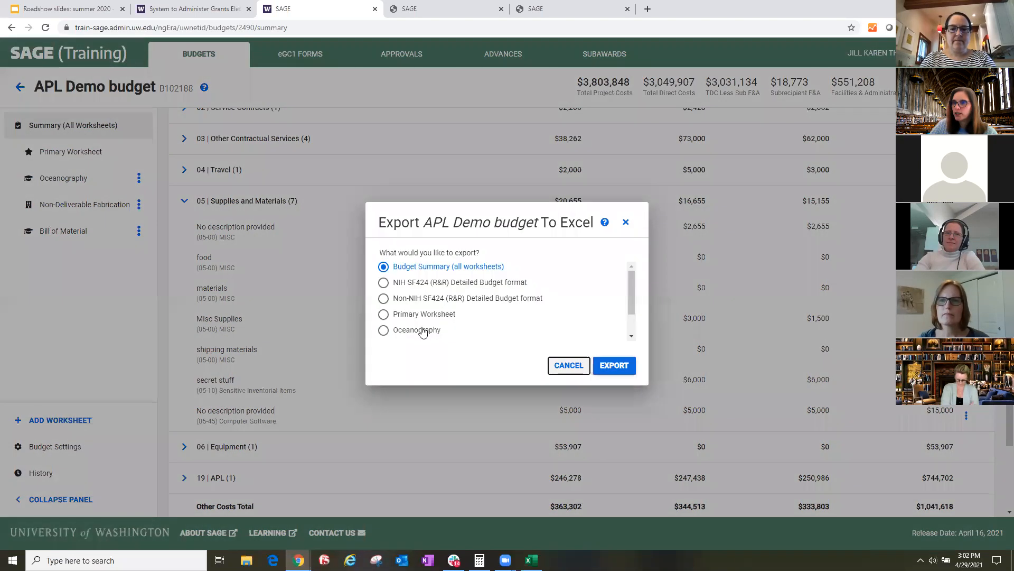
scroll(443, 317, "down", 1)
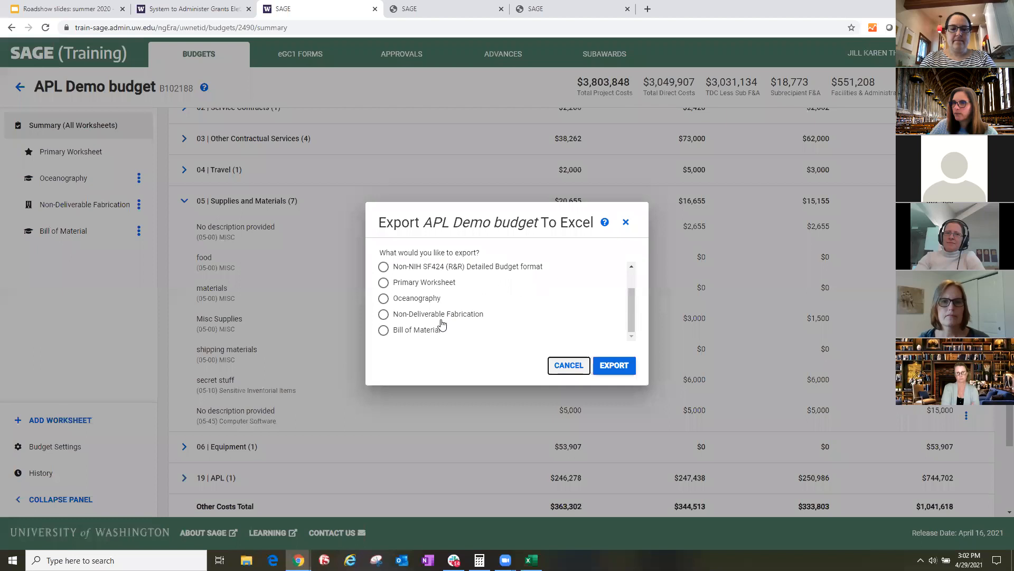
left_click(383, 331)
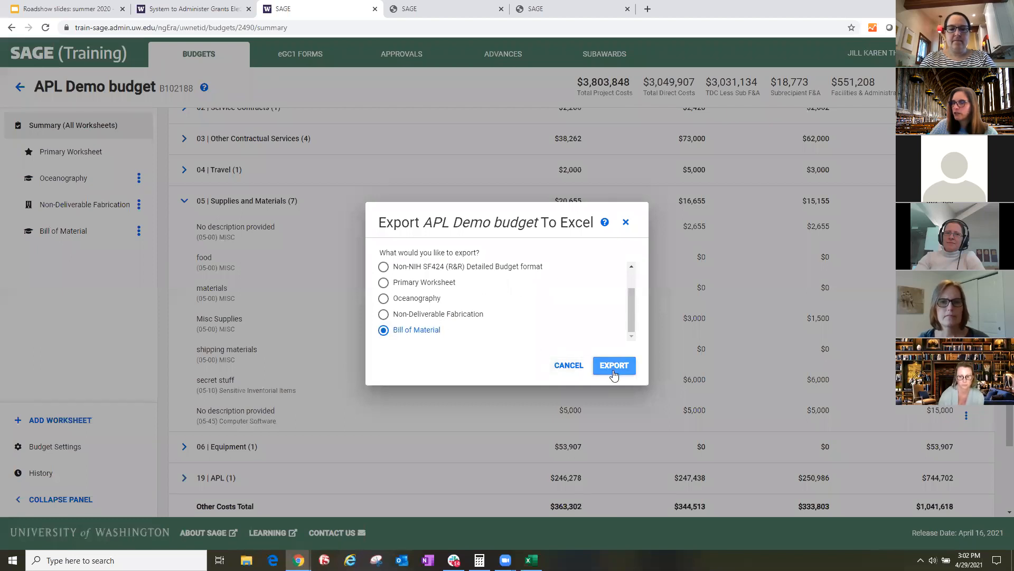
left_click(613, 371)
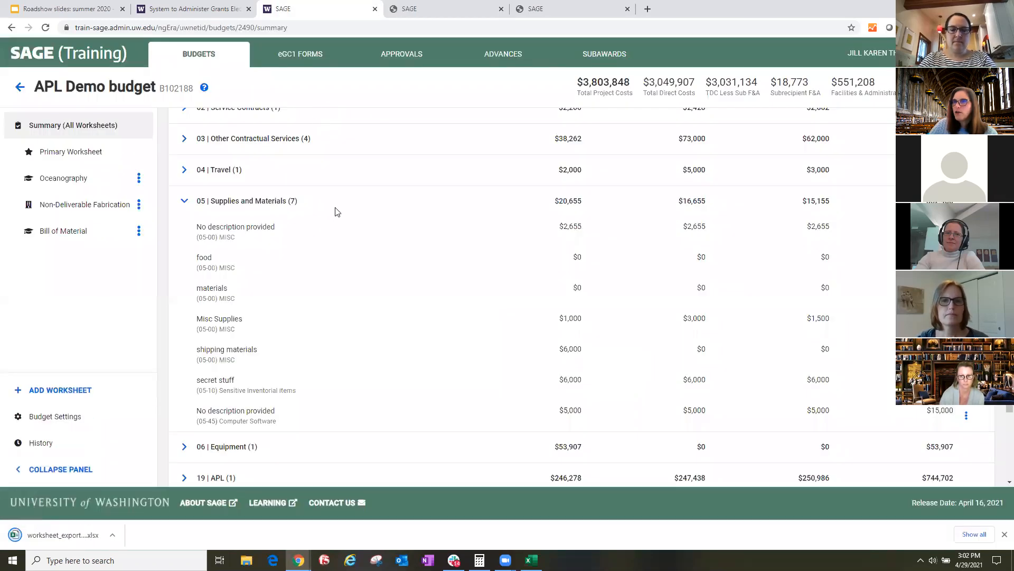
- Review the other costs listed on the Primary Worksheet
scroll(338, 219, "up", 5)
scroll(342, 226, "up", 10)
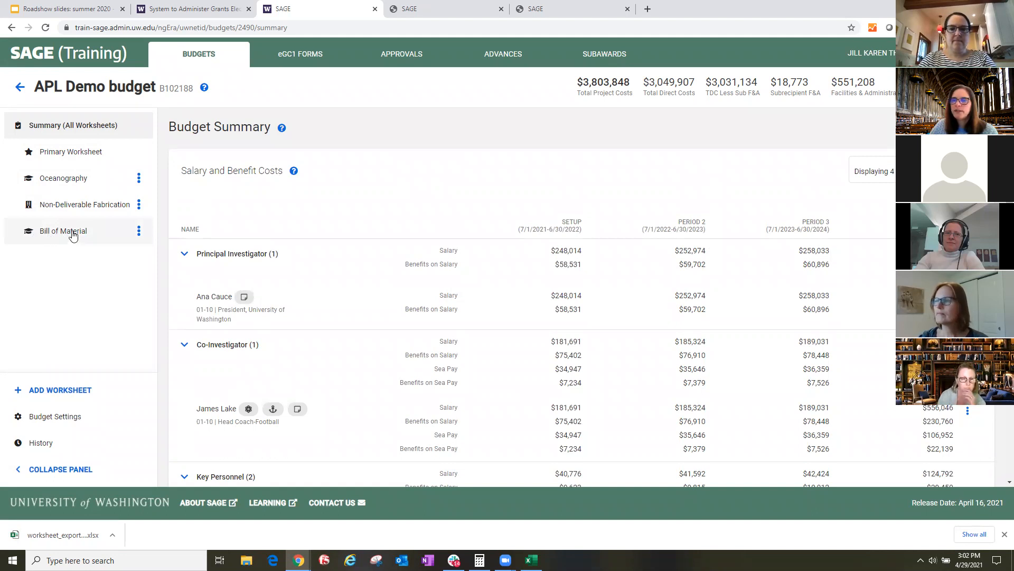
left_click(63, 155)
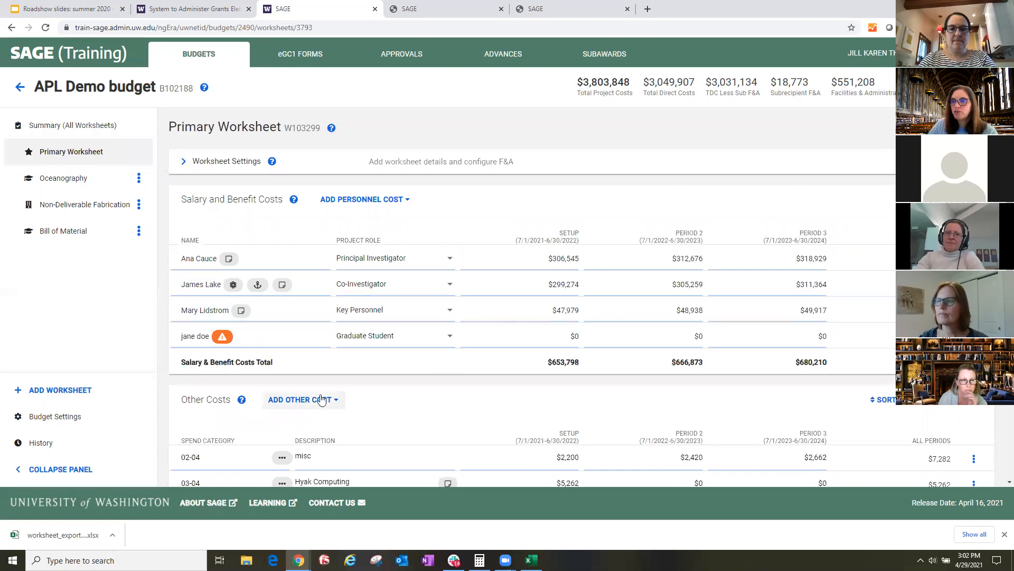
scroll(321, 397, "down", 4)
scroll(321, 396, "down", 1)
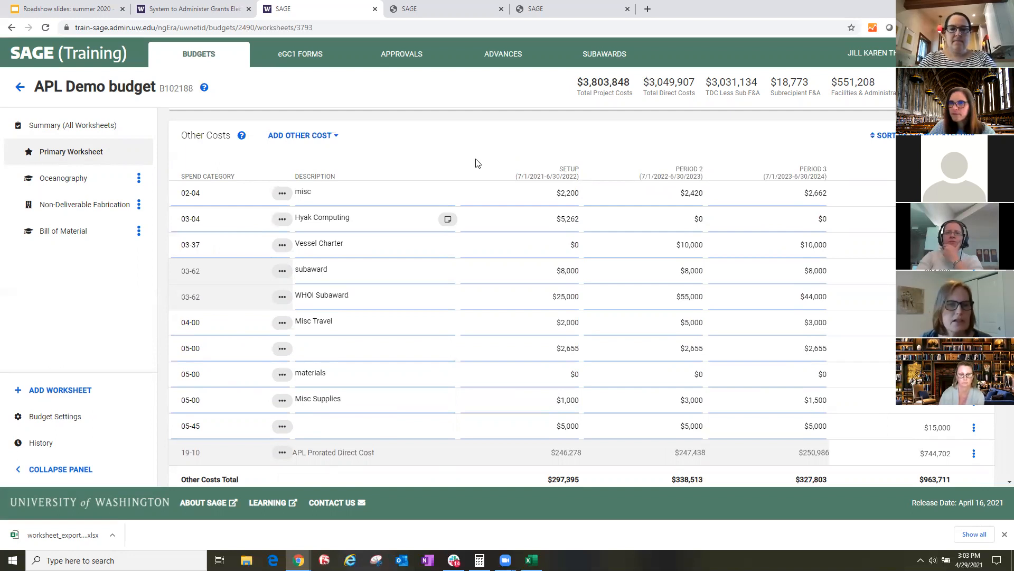
- Open the exported Bill of Material workbook, dismiss the SF 424 budget workbook covering it, and review the all-periods summary
left_click(64, 535)
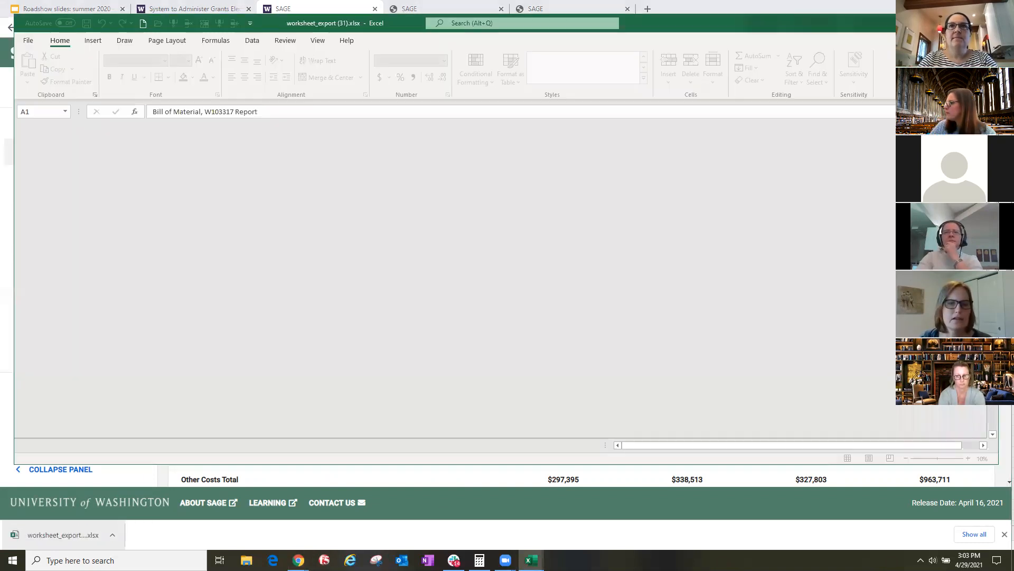
scroll(652, 307, "up", 1)
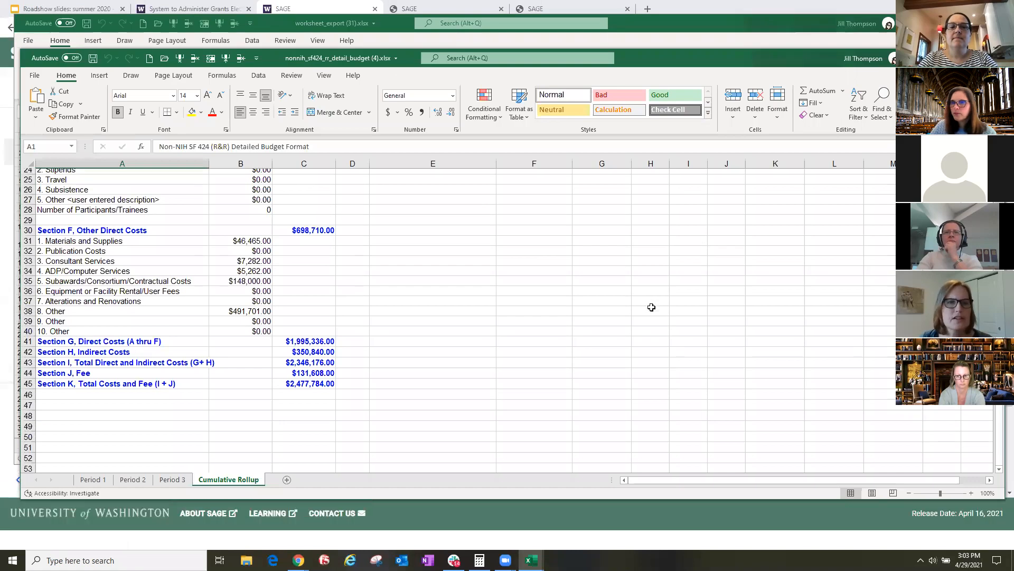
scroll(652, 307, "down", 1)
scroll(212, 428, "up", 5)
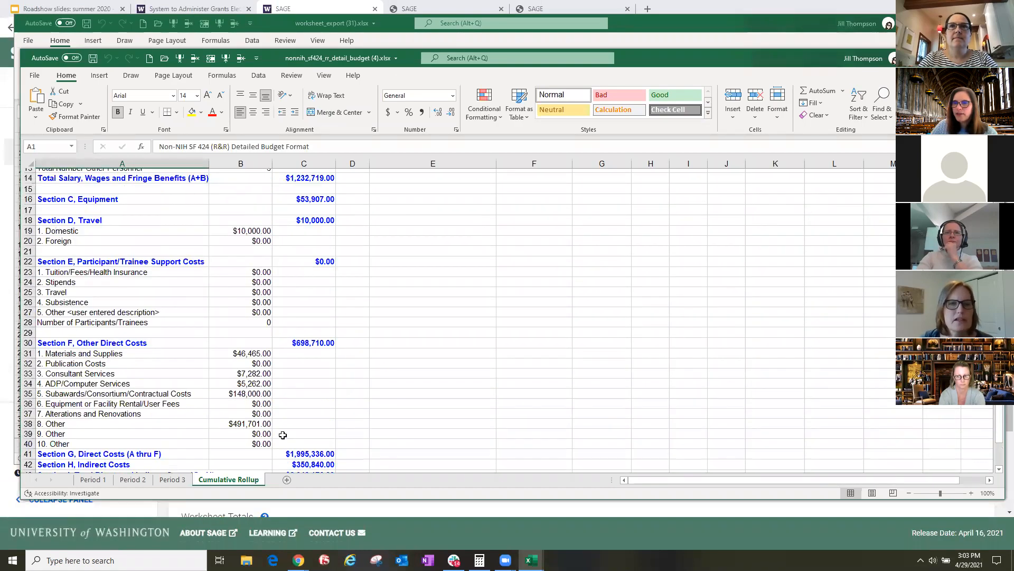
scroll(228, 410, "up", 3)
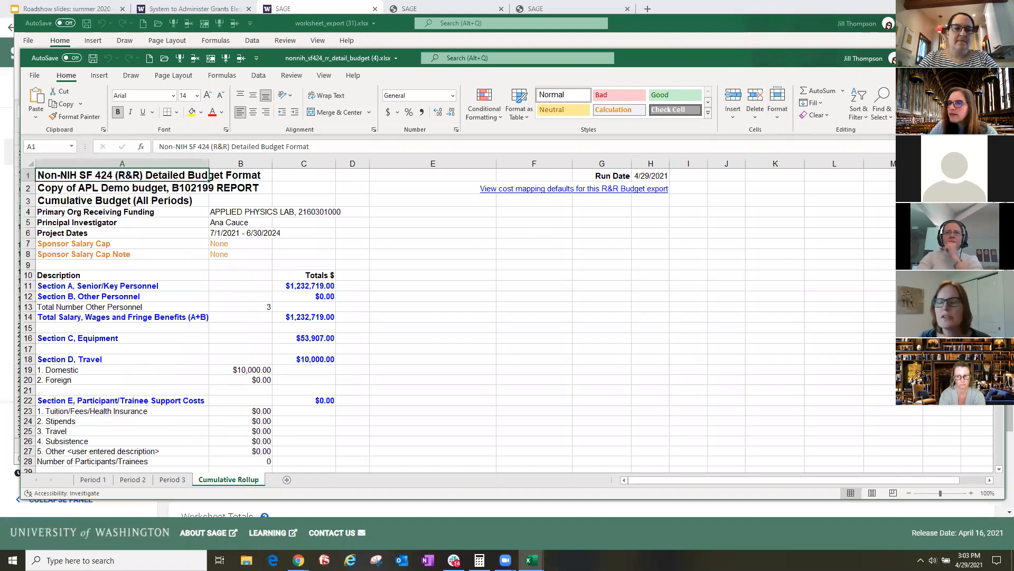
left_click(993, 58)
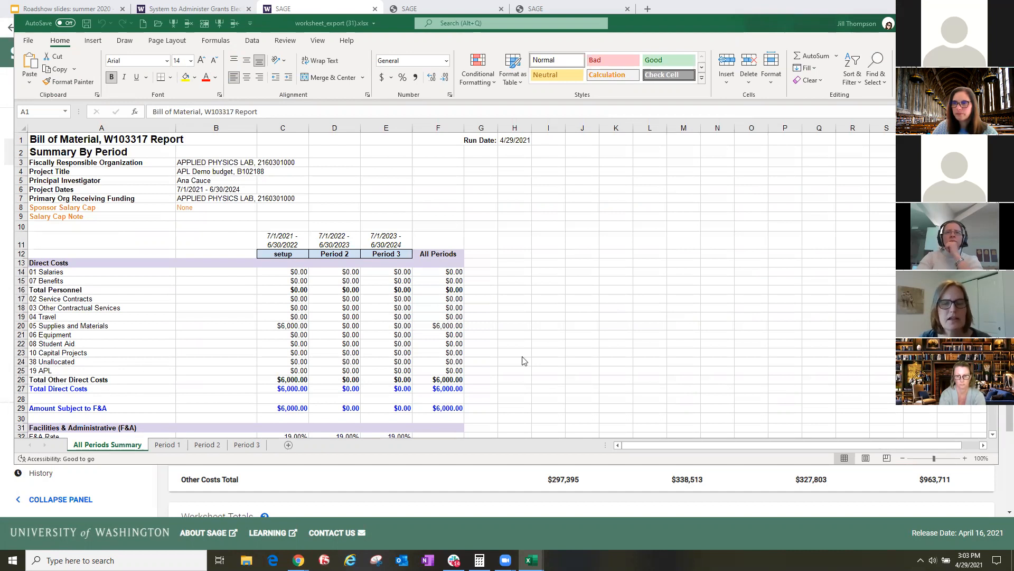
scroll(779, 357, "down", 2)
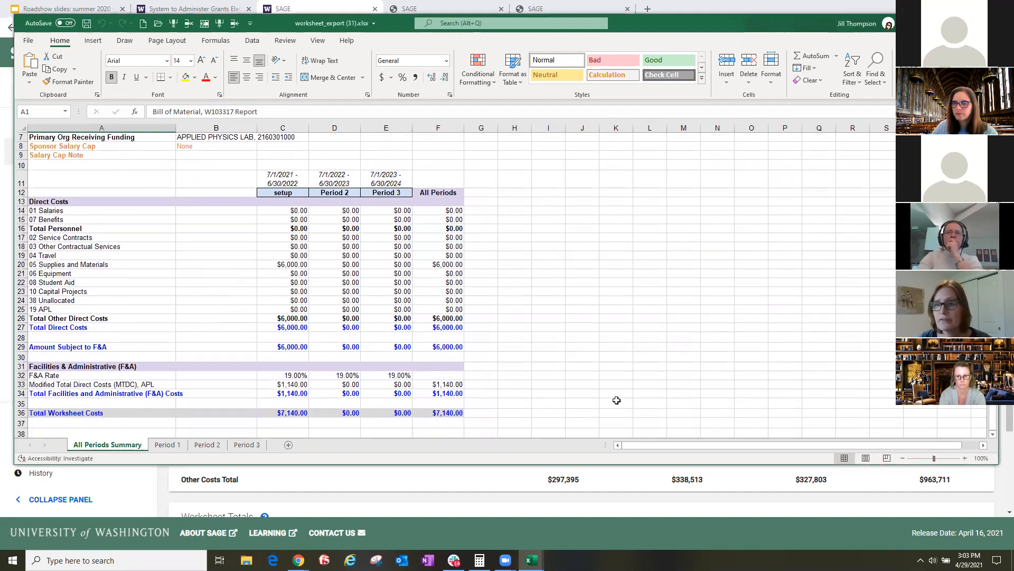
- Examine the Period 1 details of the Bill of Material export, especially the 05-00 supply items, and return to the SAGE budget
left_click(167, 445)
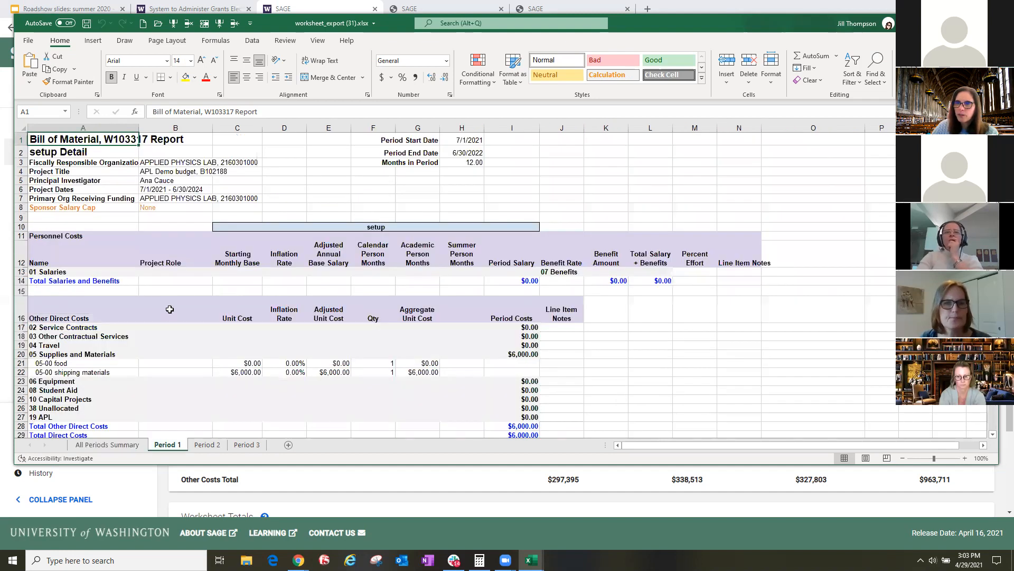
scroll(170, 309, "down", 2)
left_click_drag(110, 299, 426, 311)
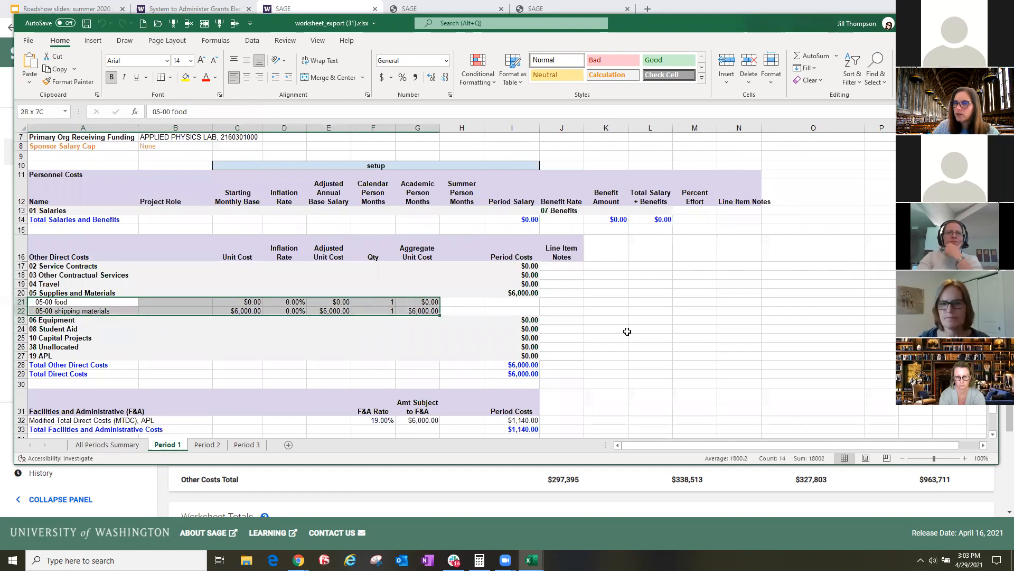
left_click(696, 337)
left_click_drag(154, 302, 243, 311)
left_click(727, 348)
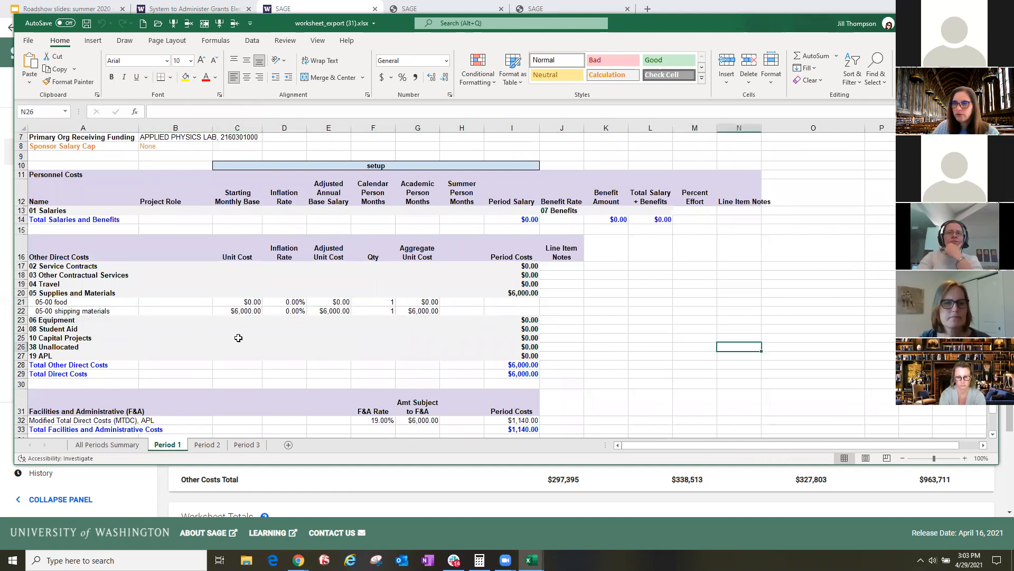
scroll(340, 394, "down", 1)
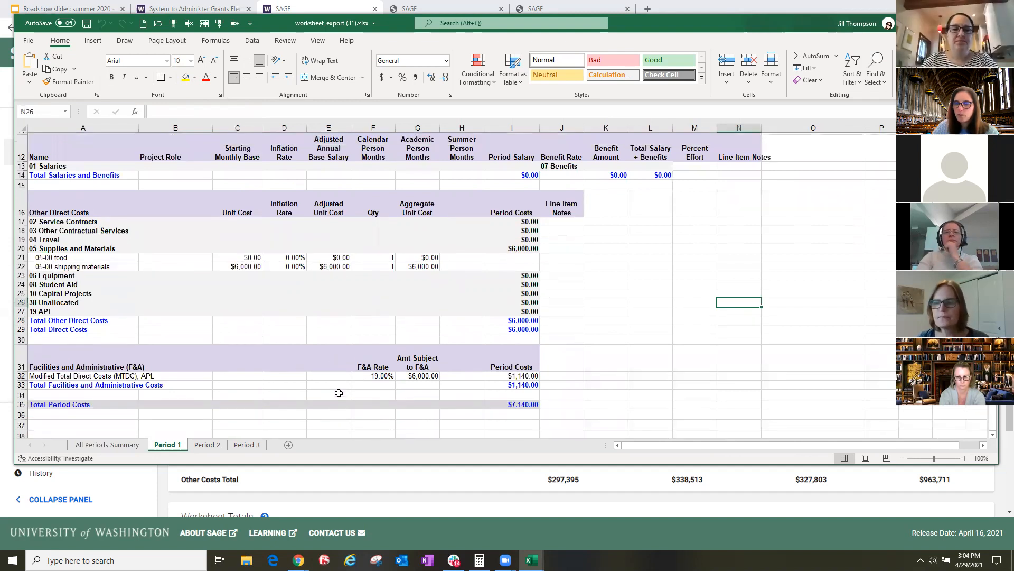
scroll(341, 393, "up", 3)
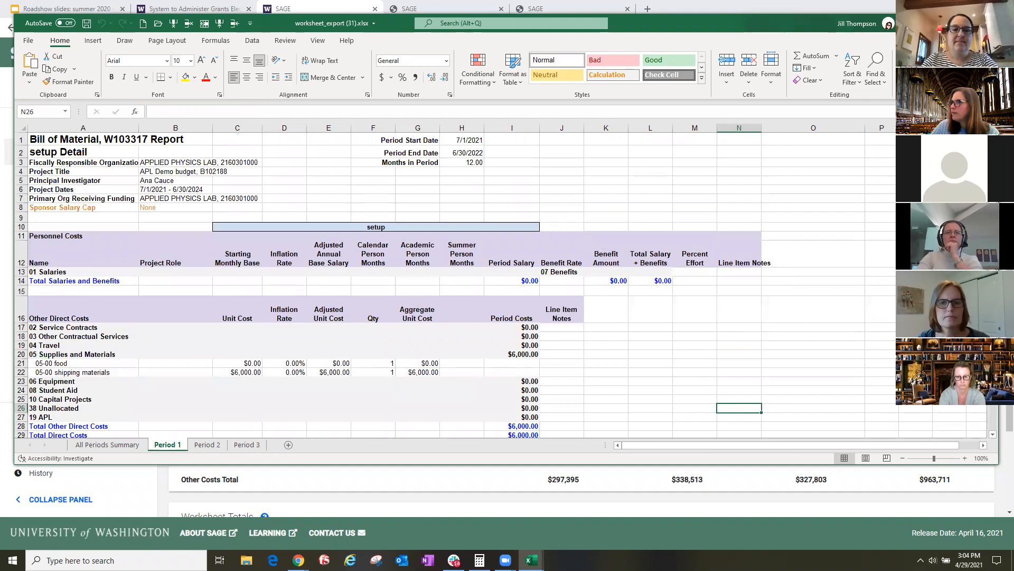
left_click(938, 23)
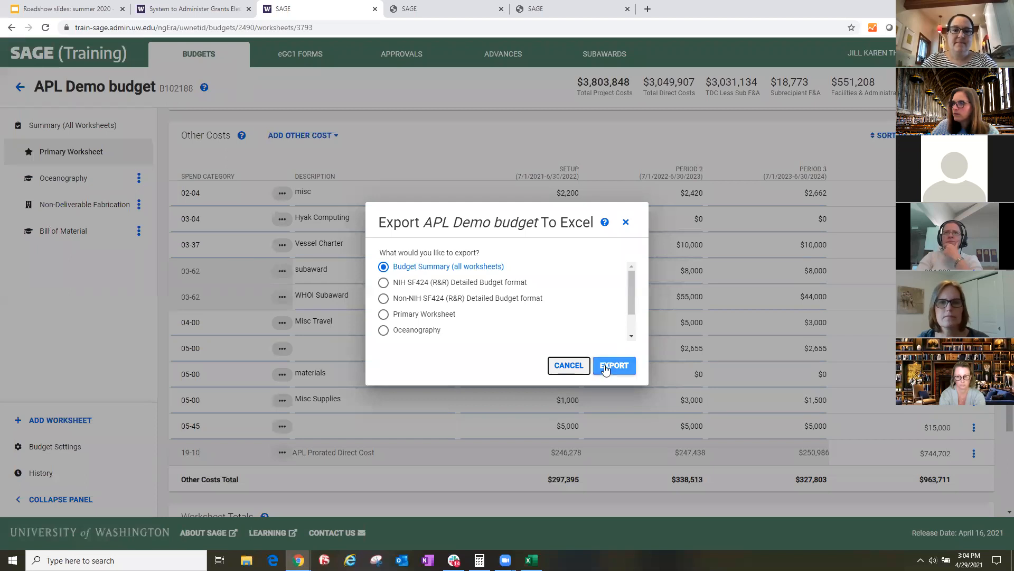
- Export the full APL Demo budget to Excel and open the exported workbook
left_click(611, 365)
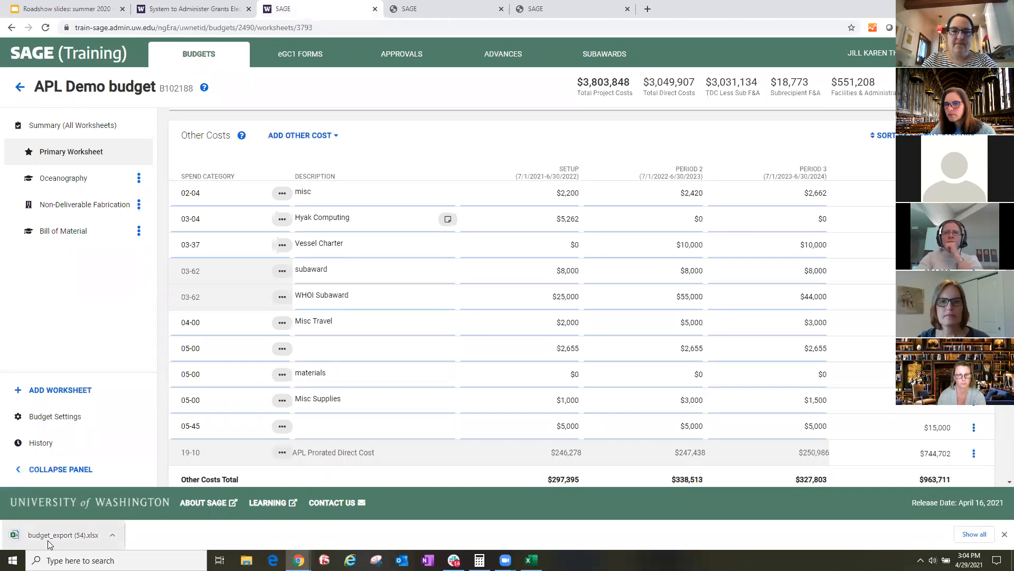
left_click(49, 544)
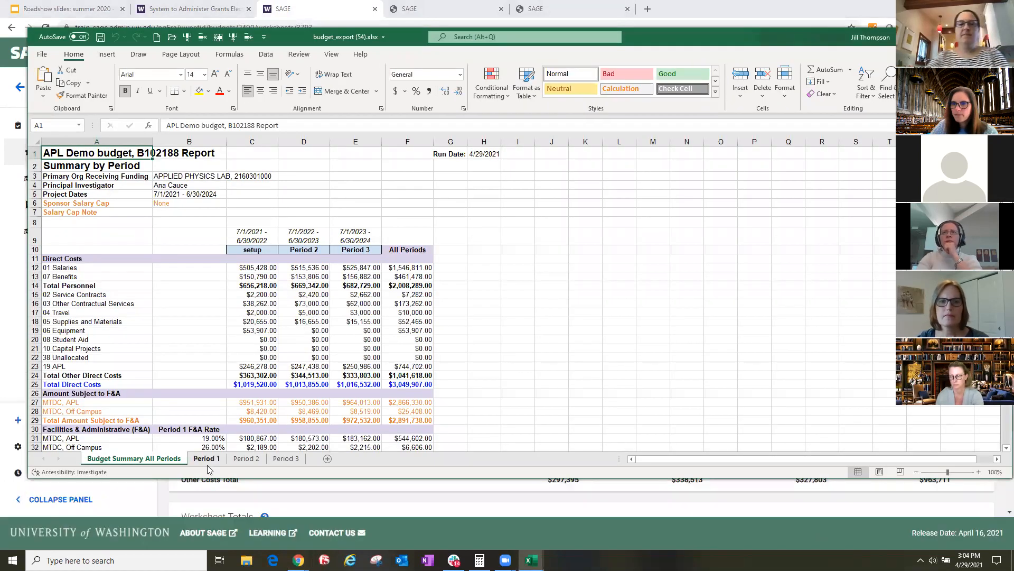
- Review the Period 1 details of the full budget export, especially the itemized 05 Supplies and Materials costs, and return to SAGE
left_click(207, 461)
scroll(272, 406, "down", 2)
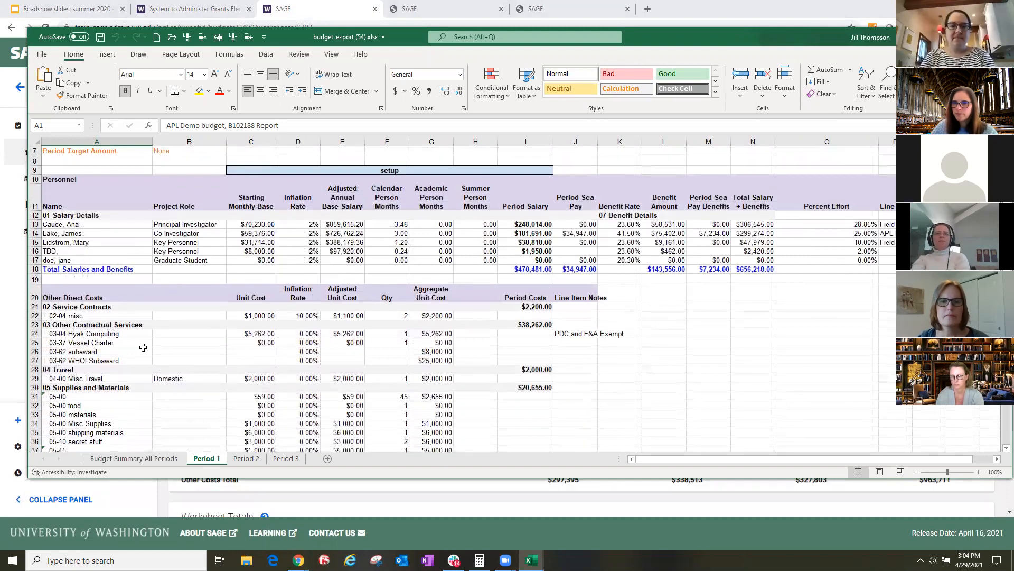
scroll(143, 347, "down", 3)
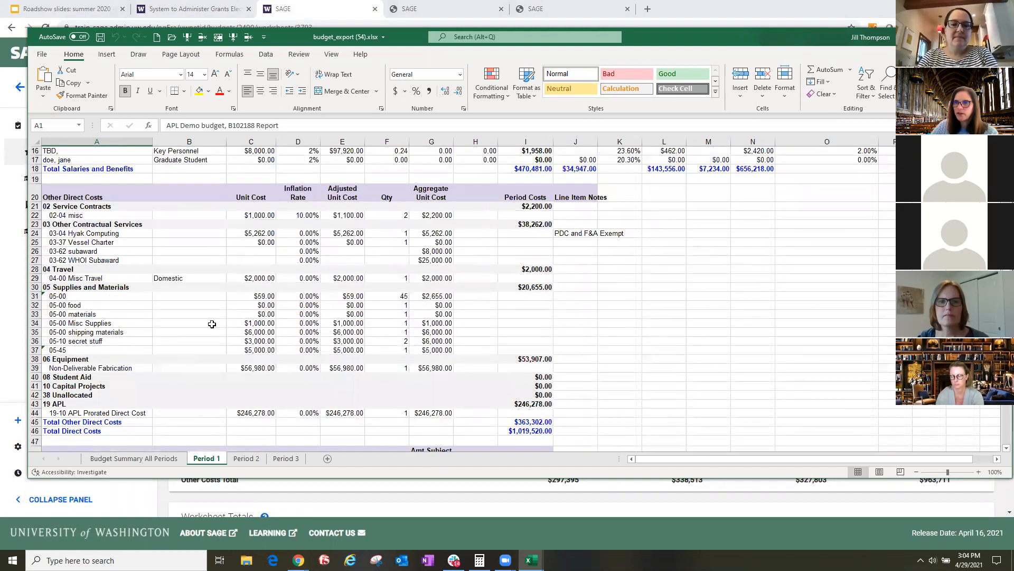
left_click_drag(159, 305, 489, 350)
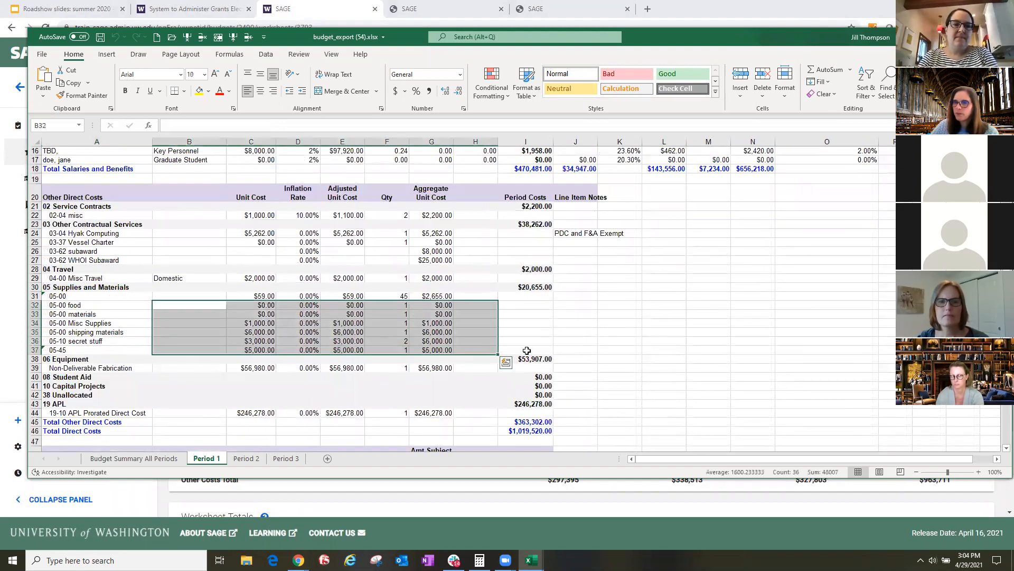
left_click(943, 385)
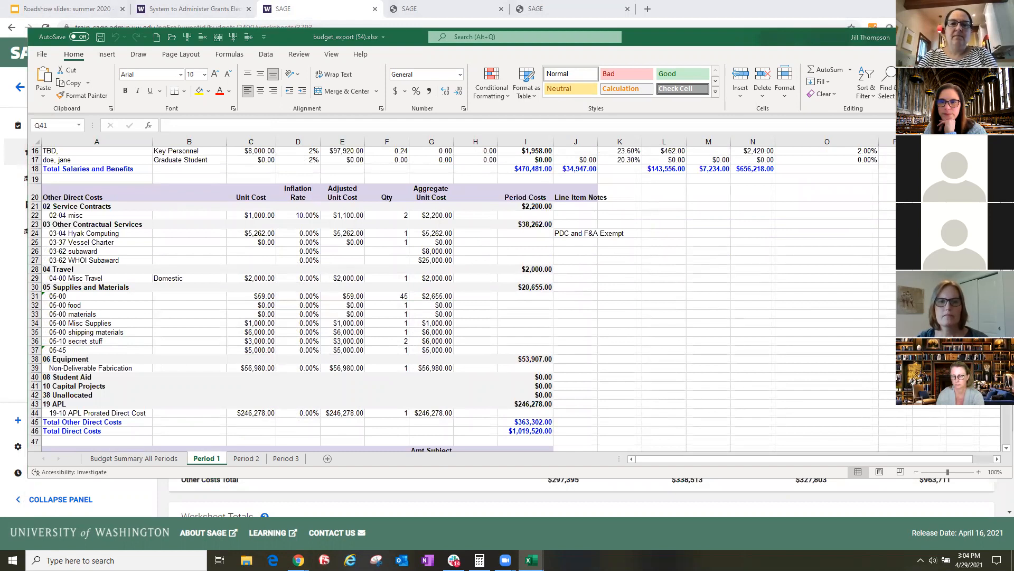
left_click(173, 500)
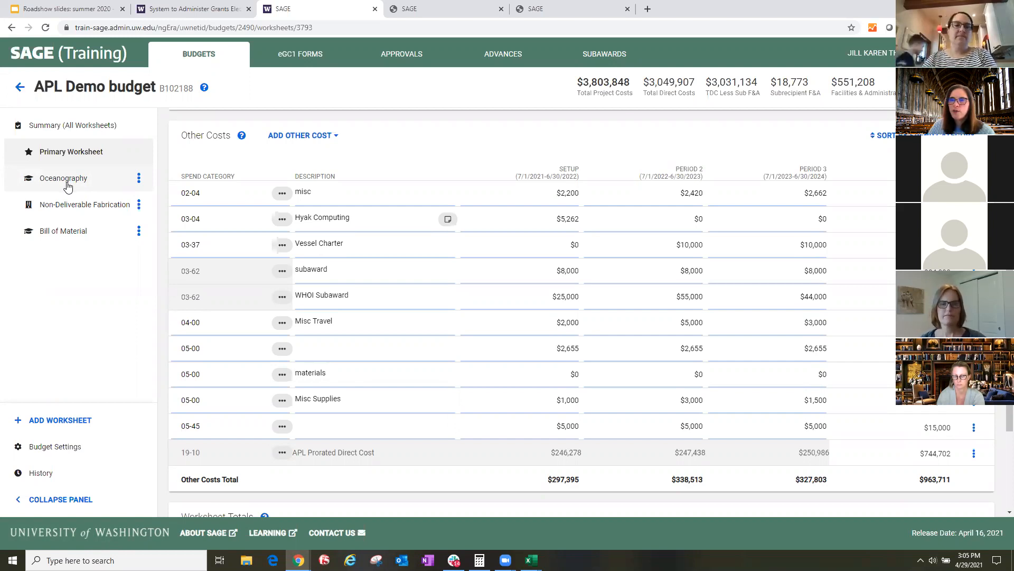
- Look at the worksheet types available for a new worksheet and close the dialog without adding one
left_click(54, 421)
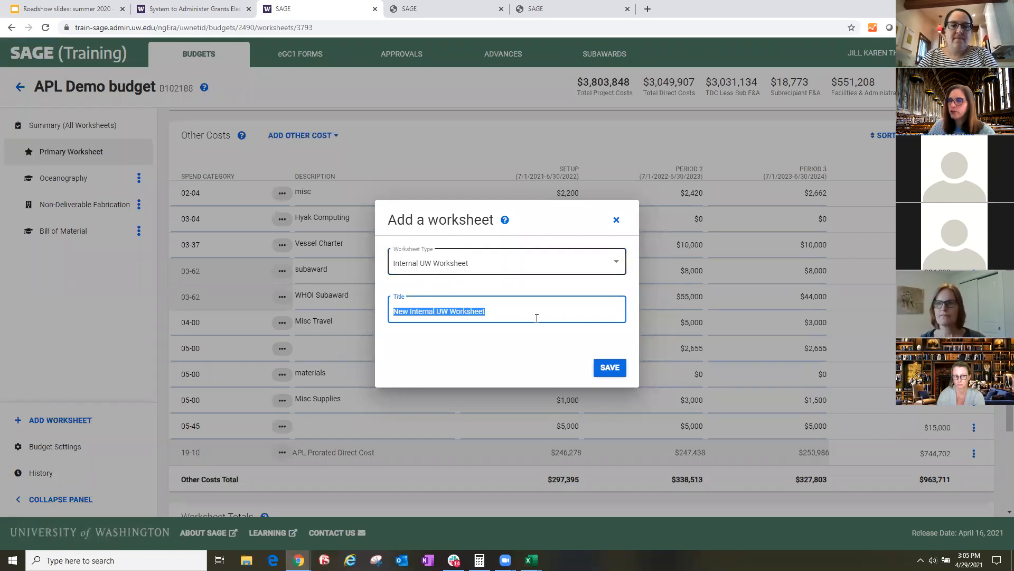
left_click(589, 265)
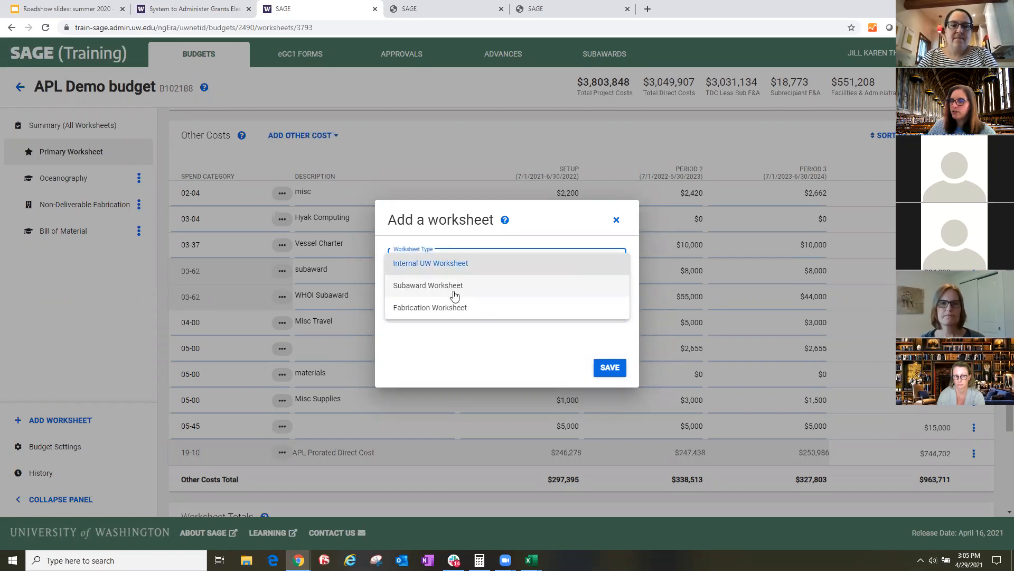
left_click(617, 224)
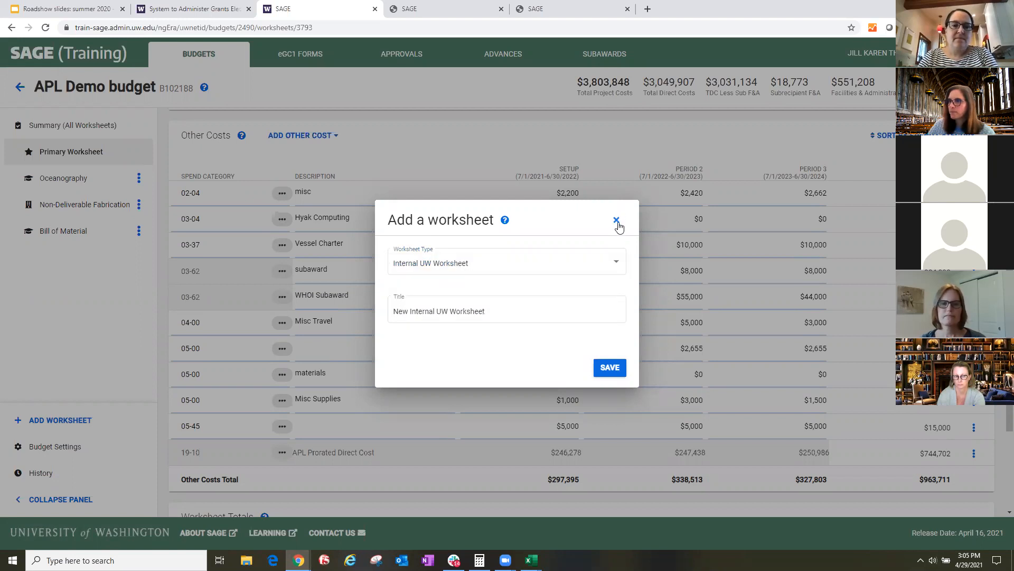
left_click(616, 221)
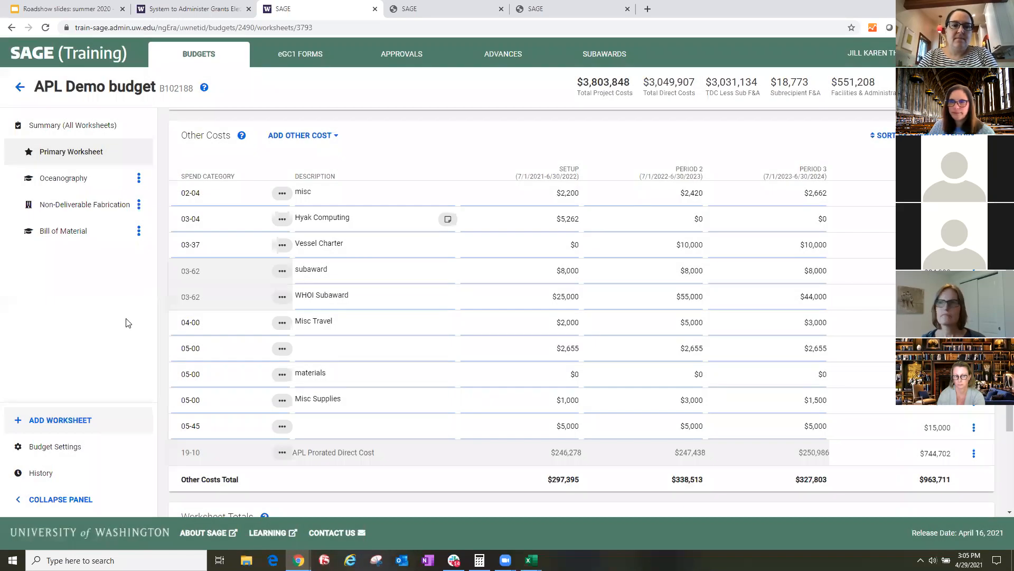
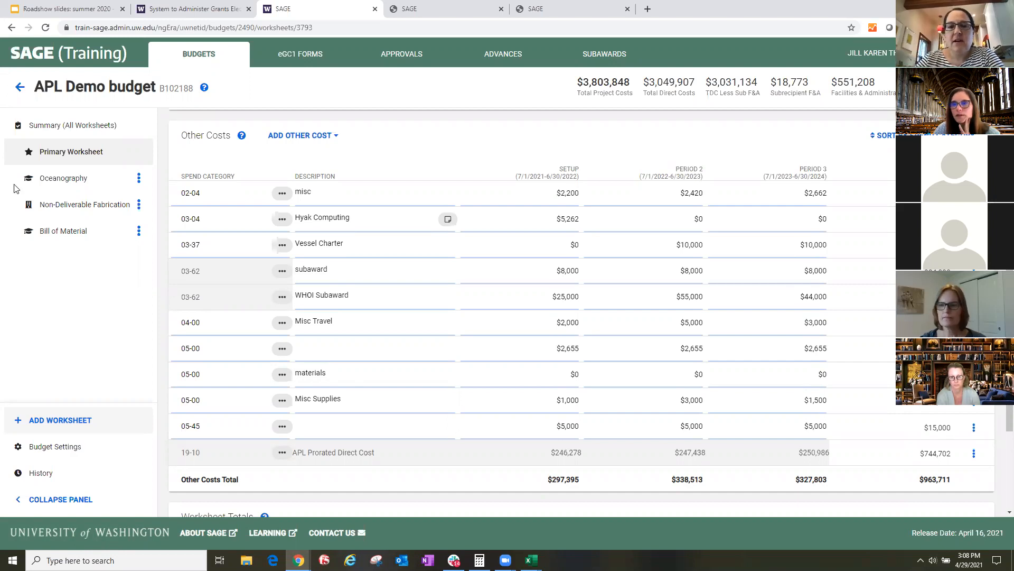
- Add an Internal UW Worksheet titled "Other Costs" to the budget and open it
left_click(61, 420)
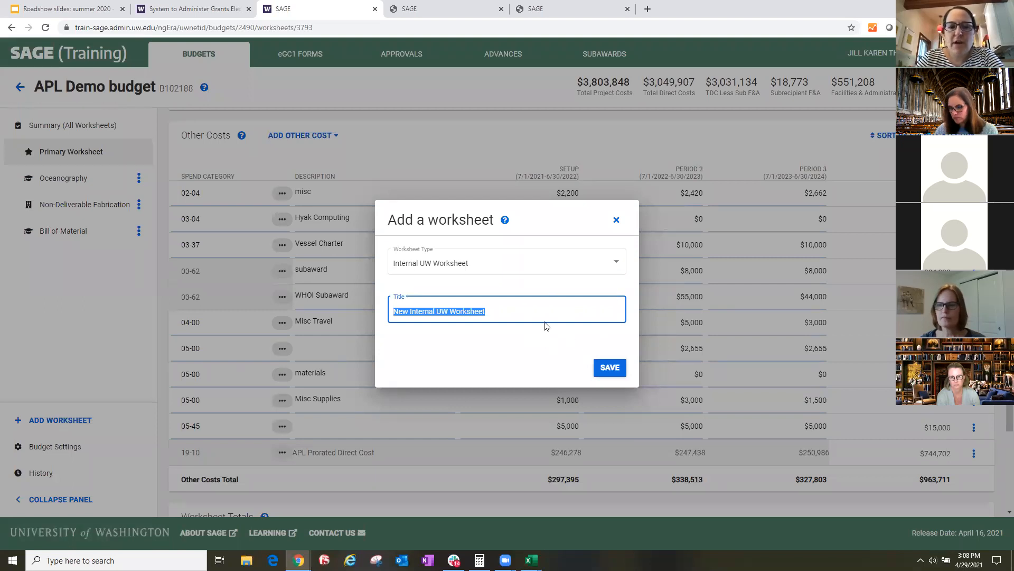
type("Other C")
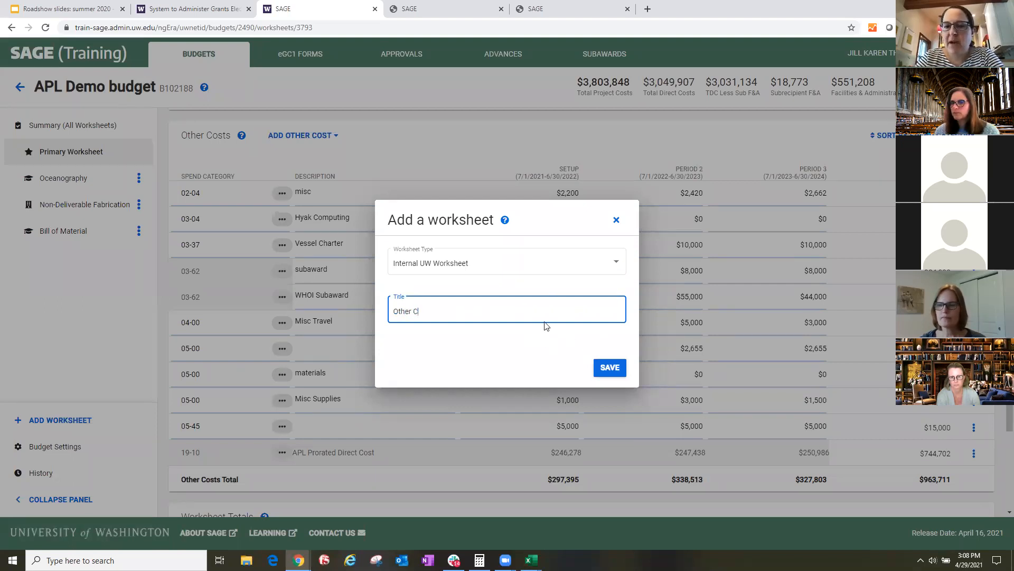
type("osts")
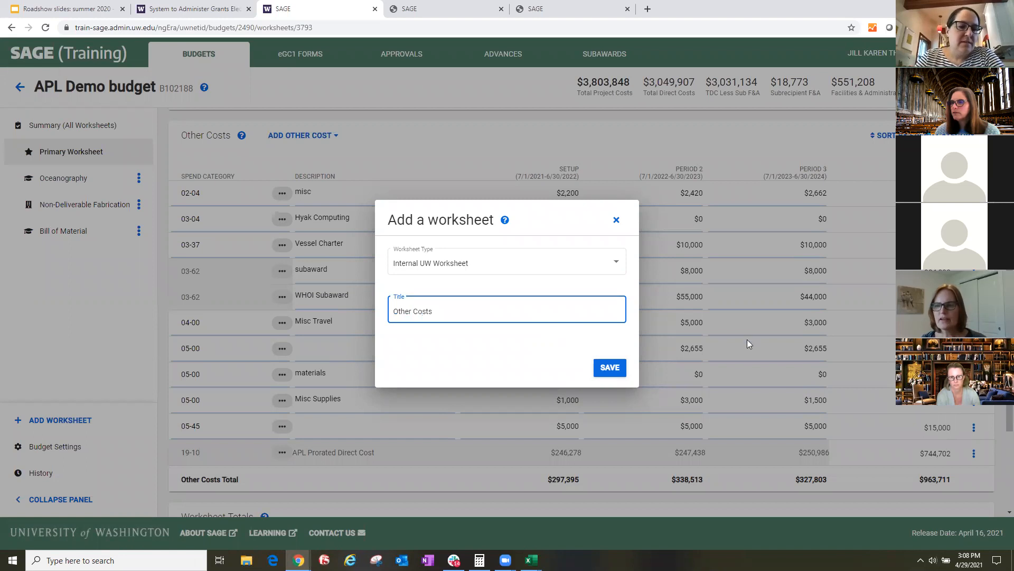
left_click(613, 368)
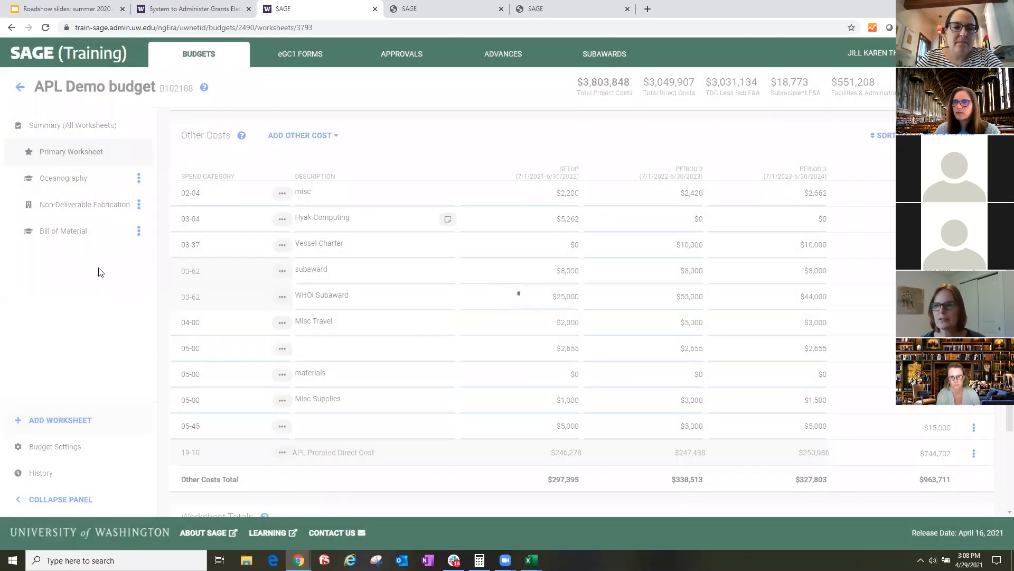
left_click(92, 262)
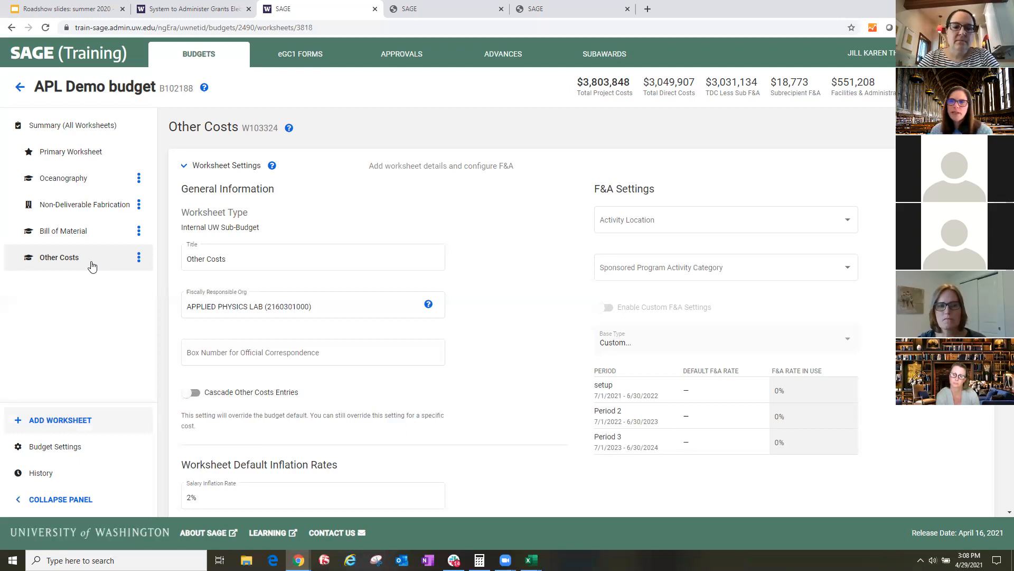
- Enable the salary cap in the budget settings
left_click(68, 447)
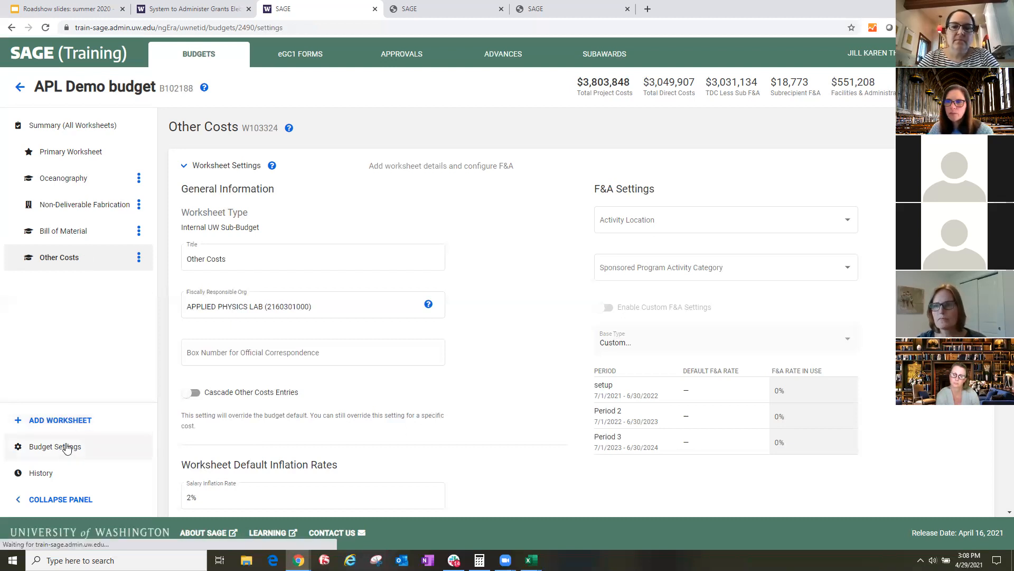
left_click(184, 237)
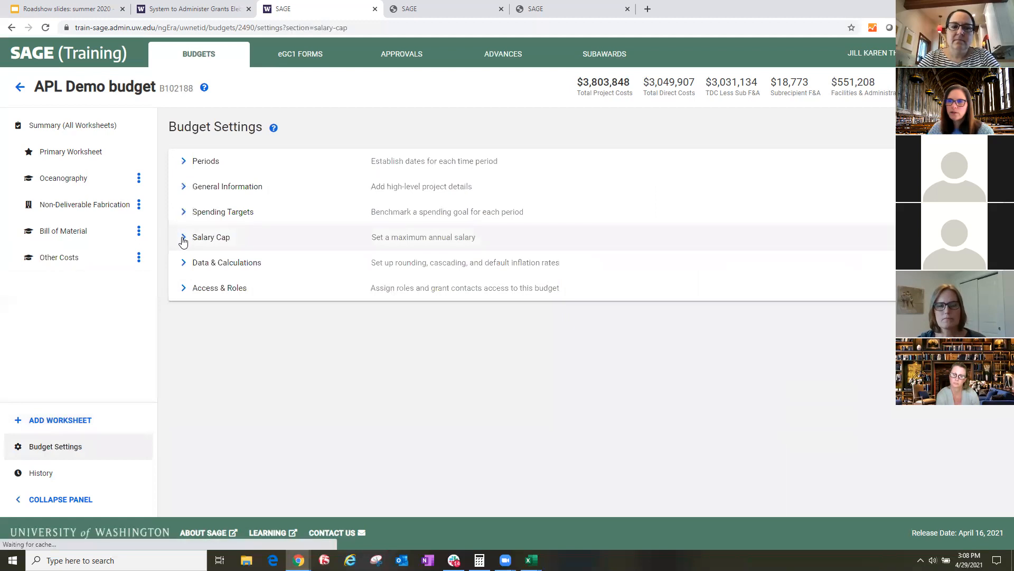
left_click(192, 273)
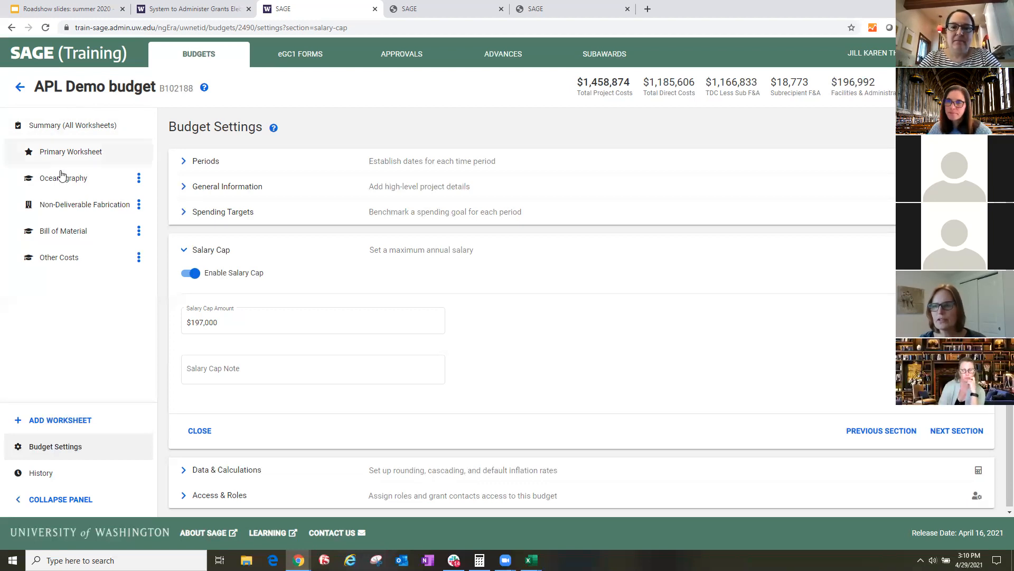
- On the Primary Worksheet, set the Principal Investigator's monthly base salary for the setup period to $20,000
left_click(71, 152)
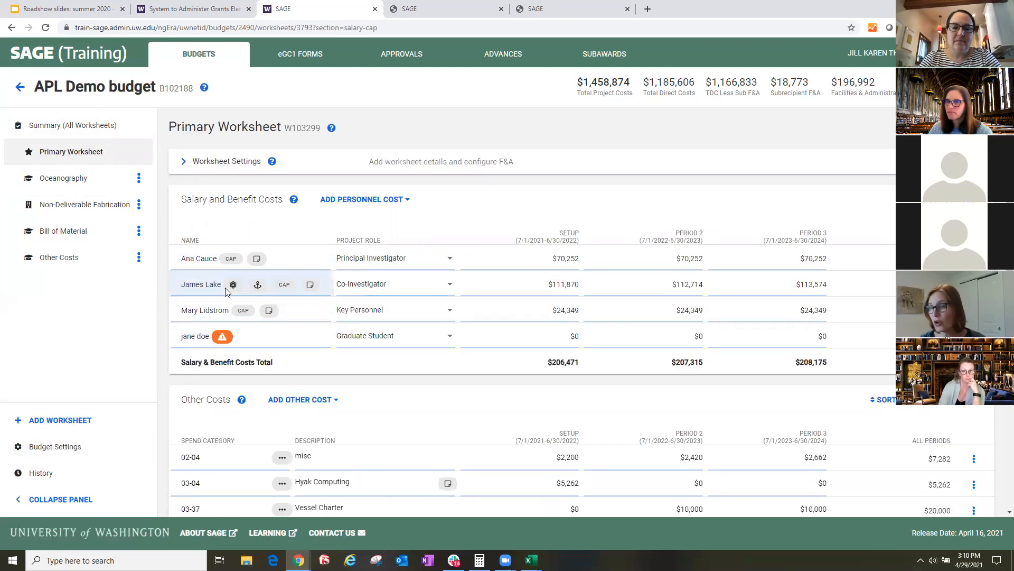
left_click(195, 283)
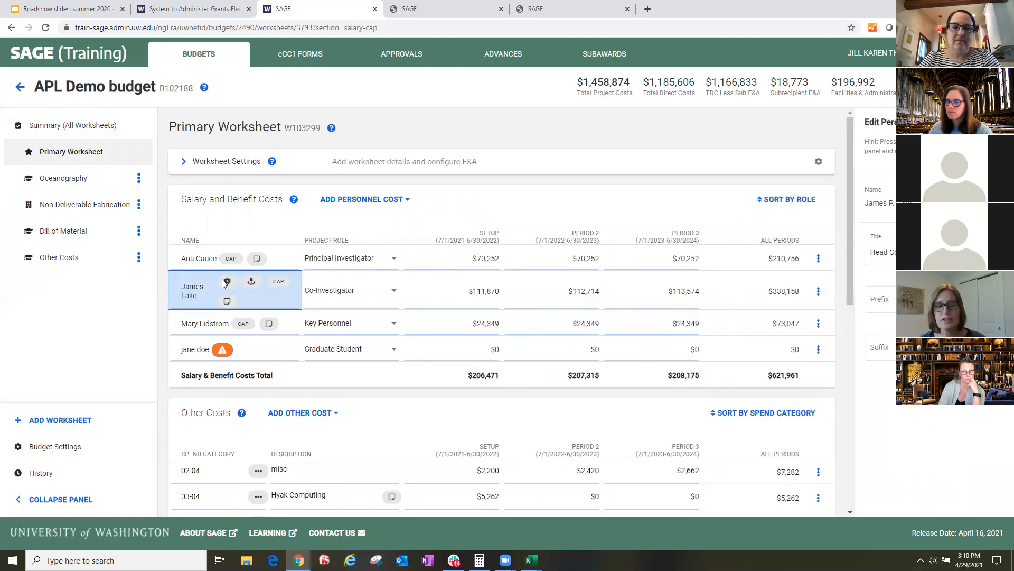
left_click(483, 264)
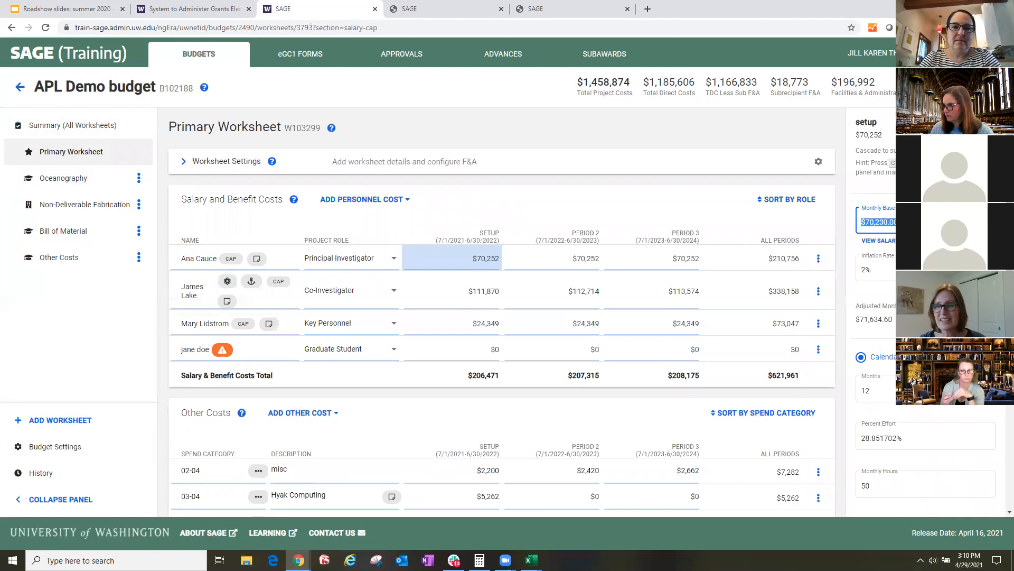
type("20000")
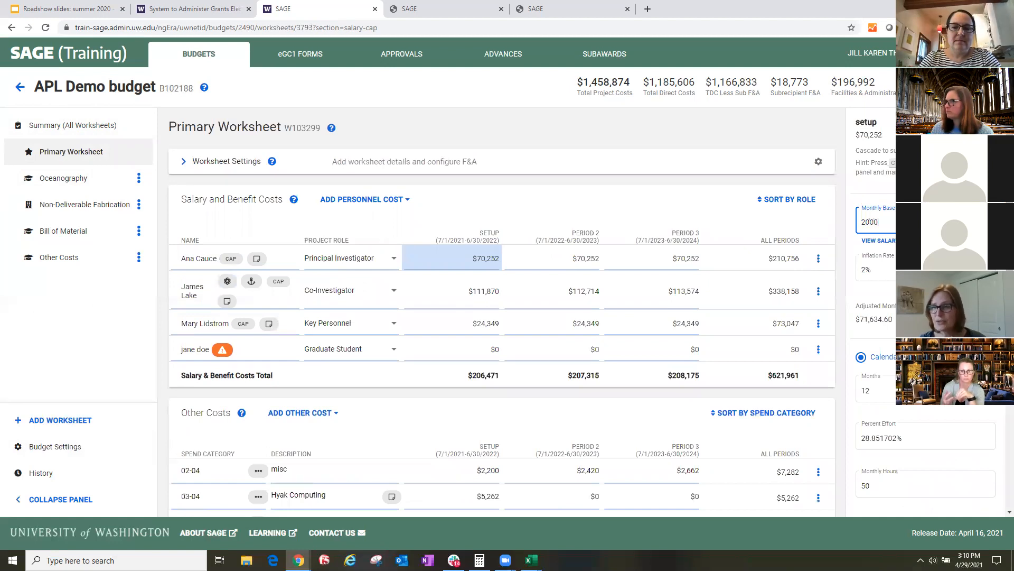
key("Tab")
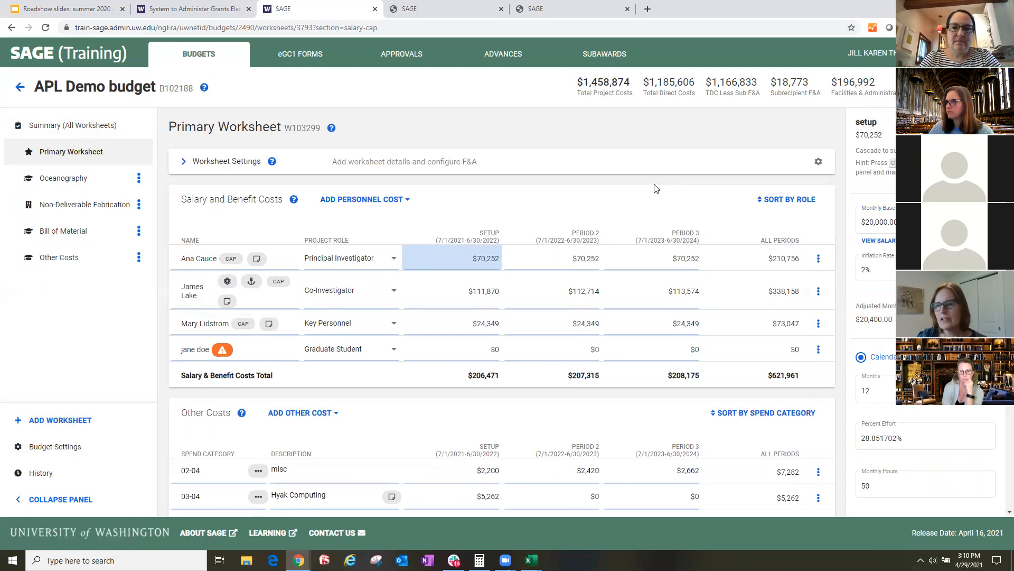
left_click(681, 194)
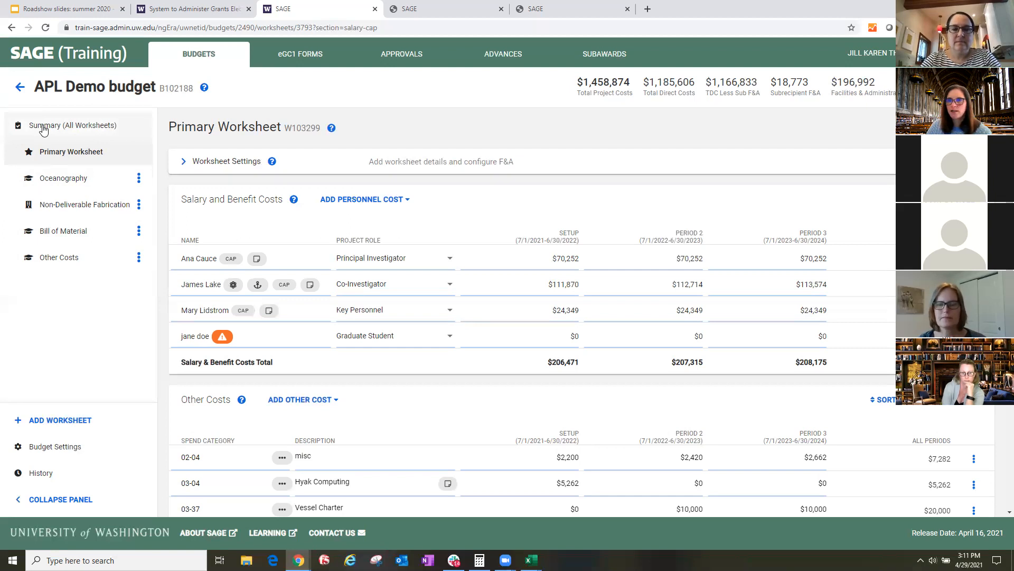
- Review the other costs and project totals in the summary of all worksheets and return to the Primary Worksheet
left_click(65, 129)
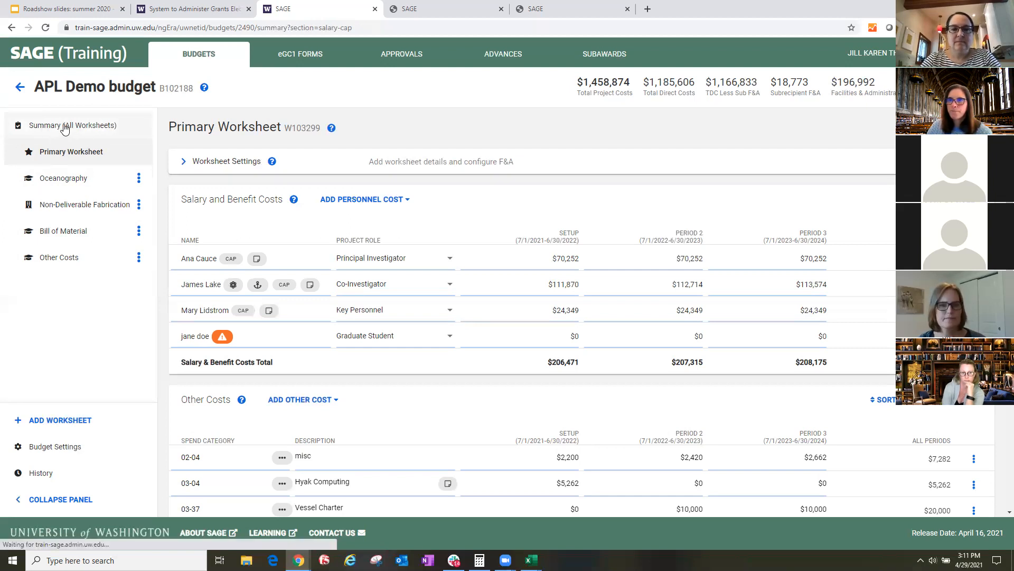
scroll(363, 230, "down", 15)
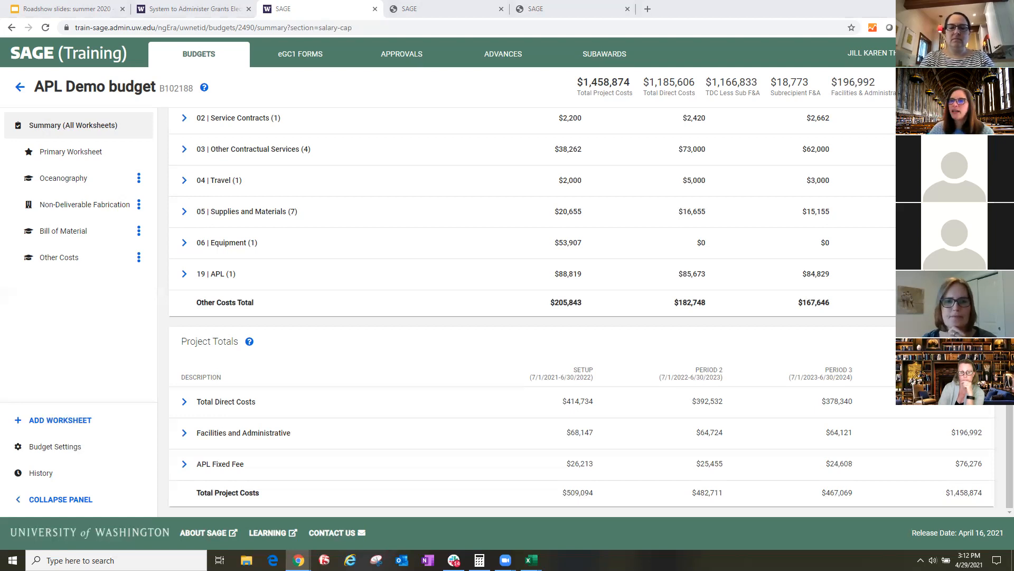
left_click(100, 156)
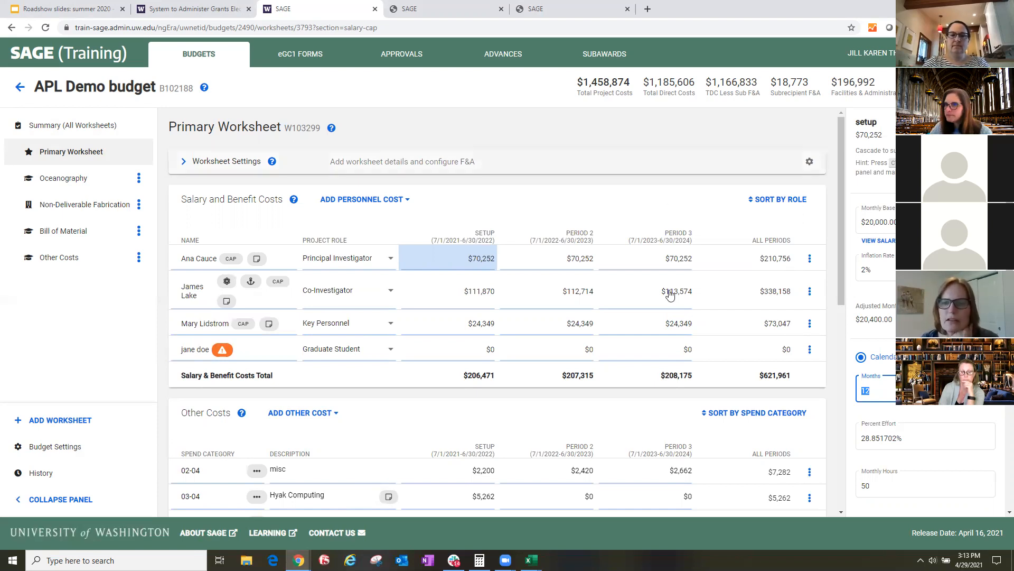
- Set the Principal Investigator's setup-period effort to 100% and the months to 2
scroll(665, 295, "down", 2)
scroll(667, 297, "down", 2)
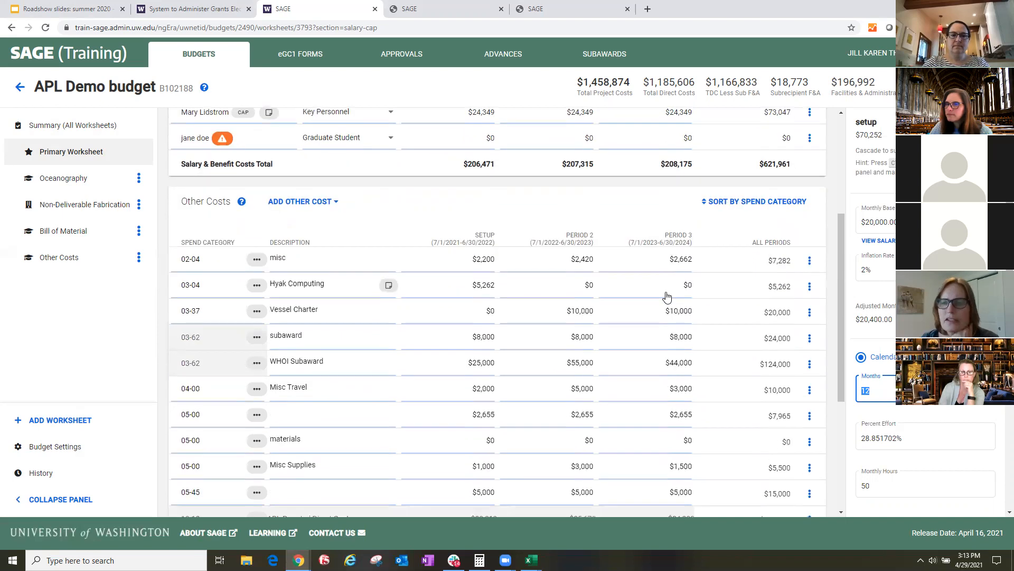
scroll(898, 317, "down", 4)
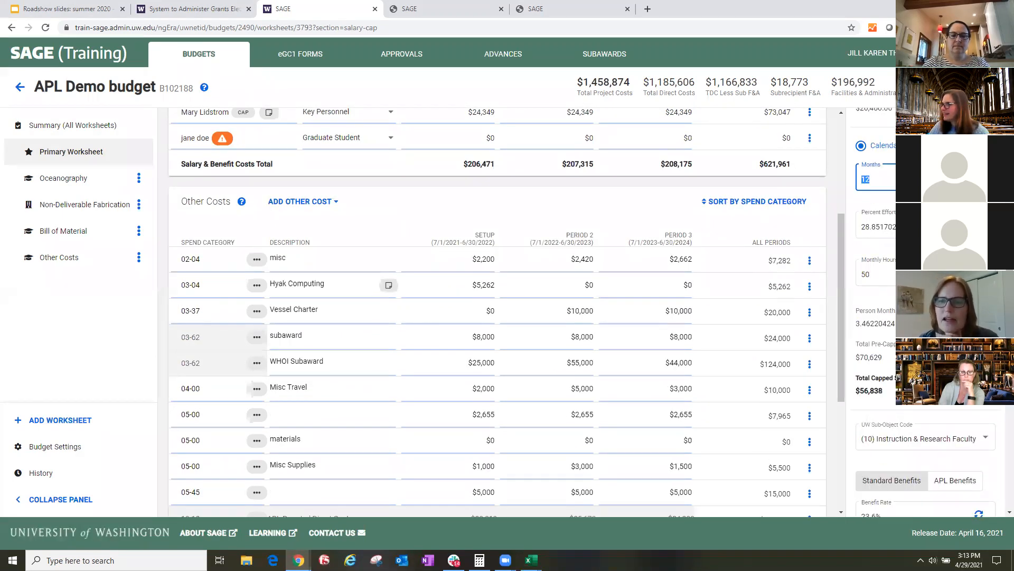
left_click(874, 297)
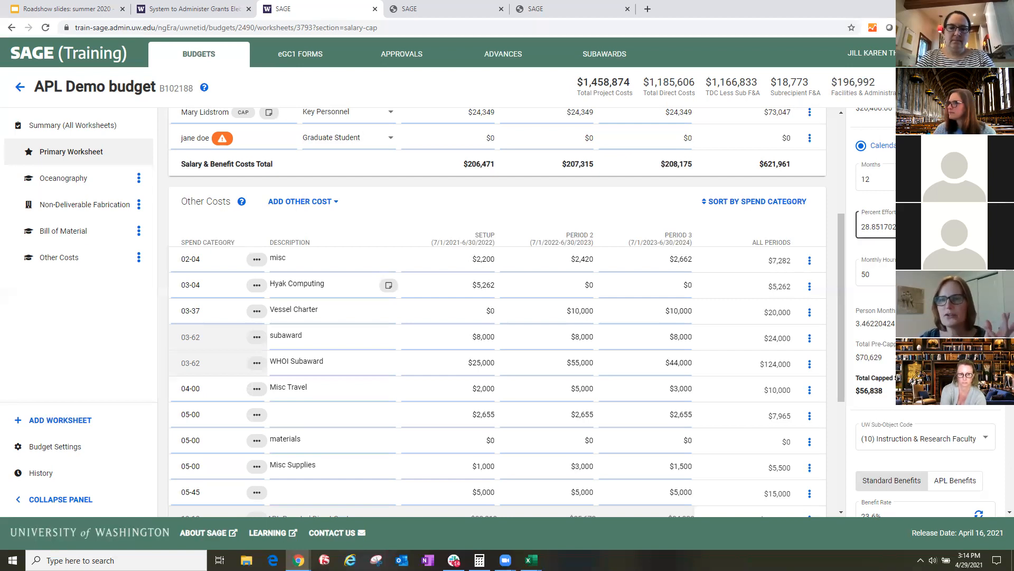
double_click(870, 227)
type("100")
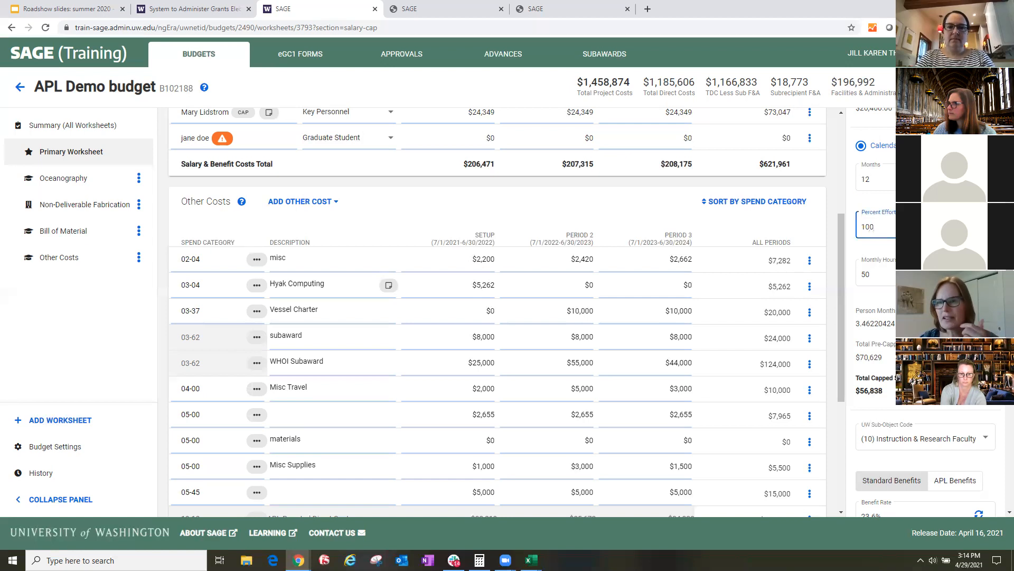
double_click(865, 180)
type("2")
key("Return")
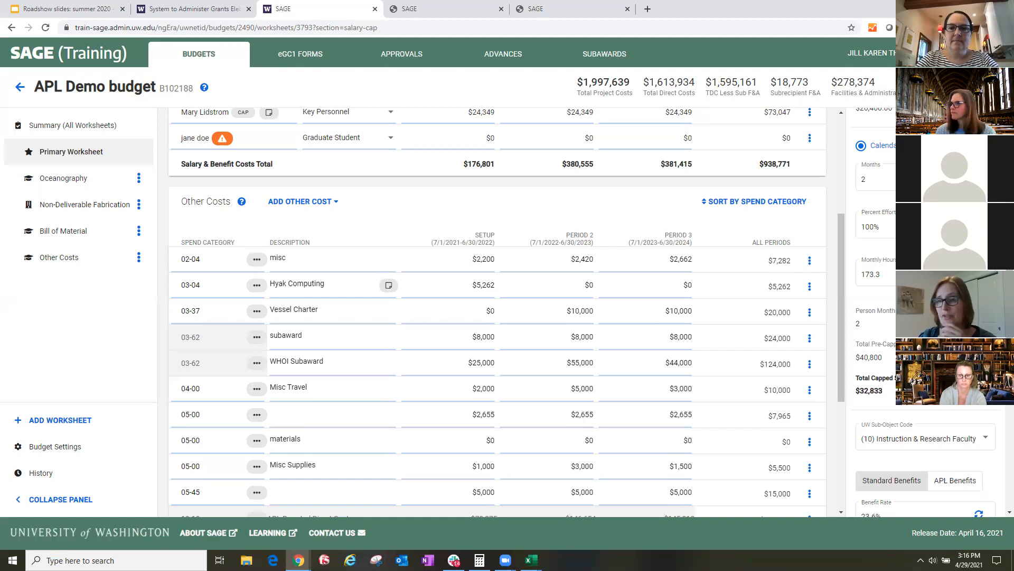
- Change the Principal Investigator's months in the setup period to 10.2
scroll(924, 312, "up", 1)
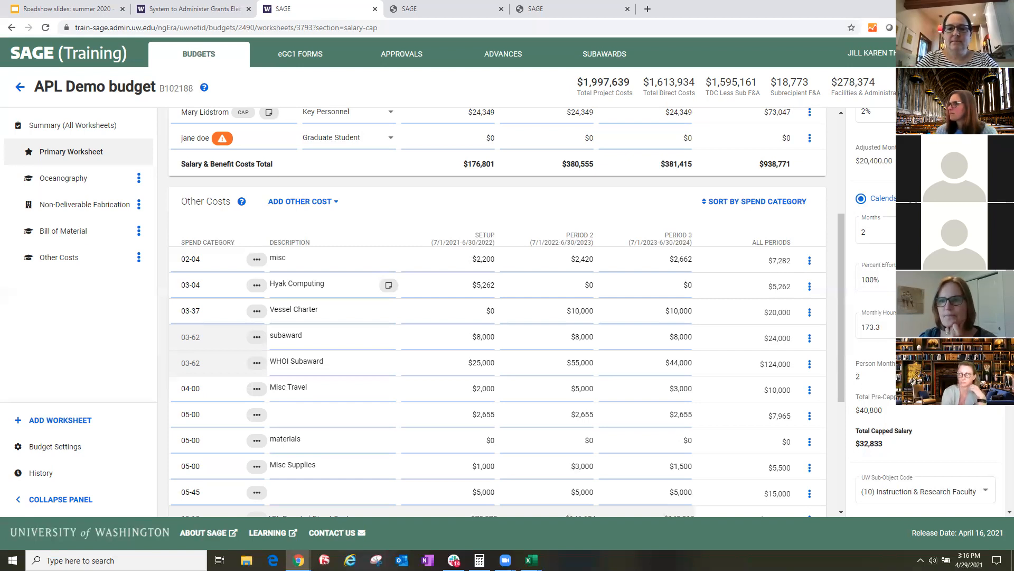
scroll(924, 317, "down", 1)
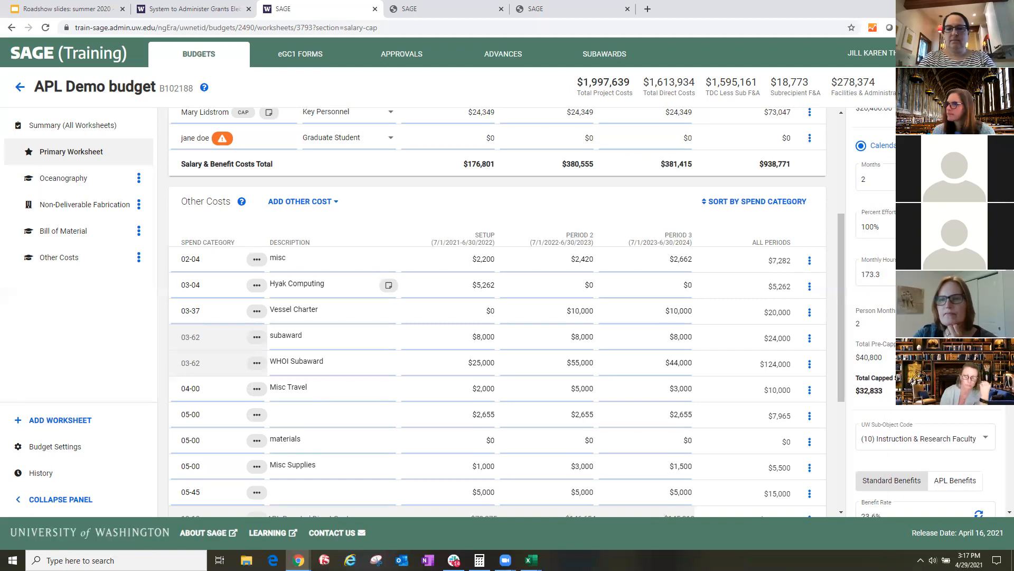
left_click(877, 182)
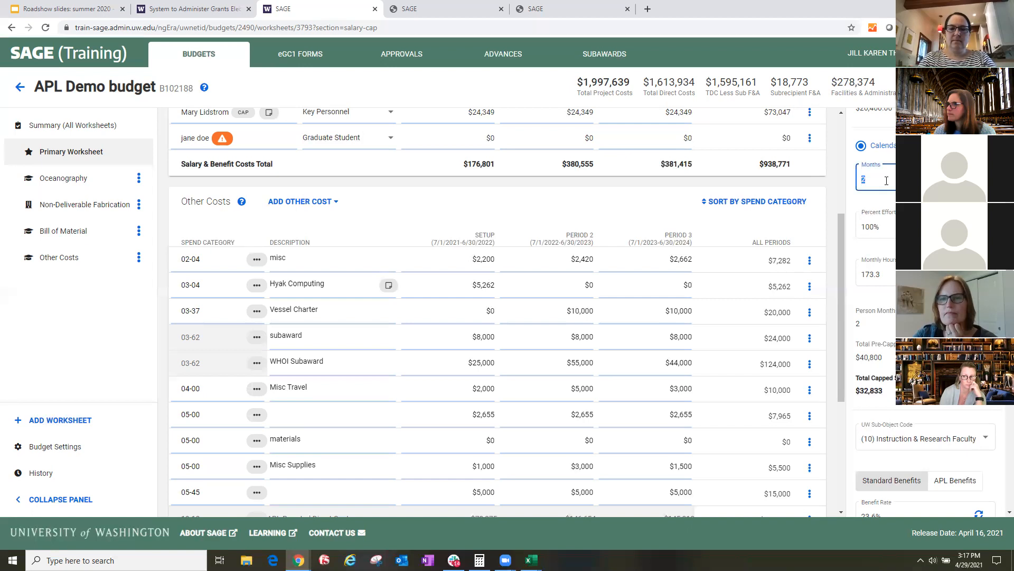
key("BackSpace")
type("1.2")
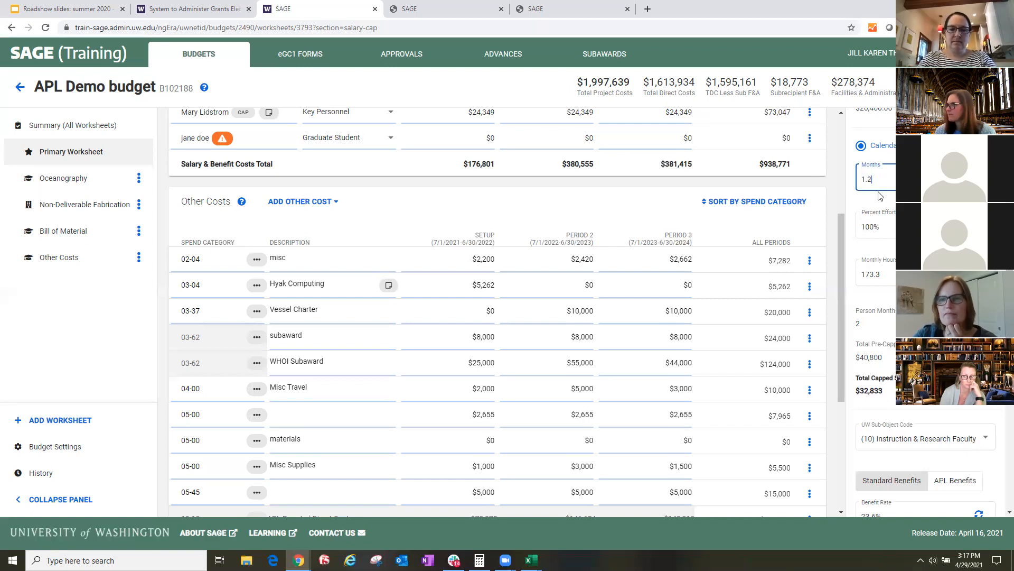
key("BackSpace")
key("BackSpace")
key("BackSpace")
type("10.2")
key("Return")
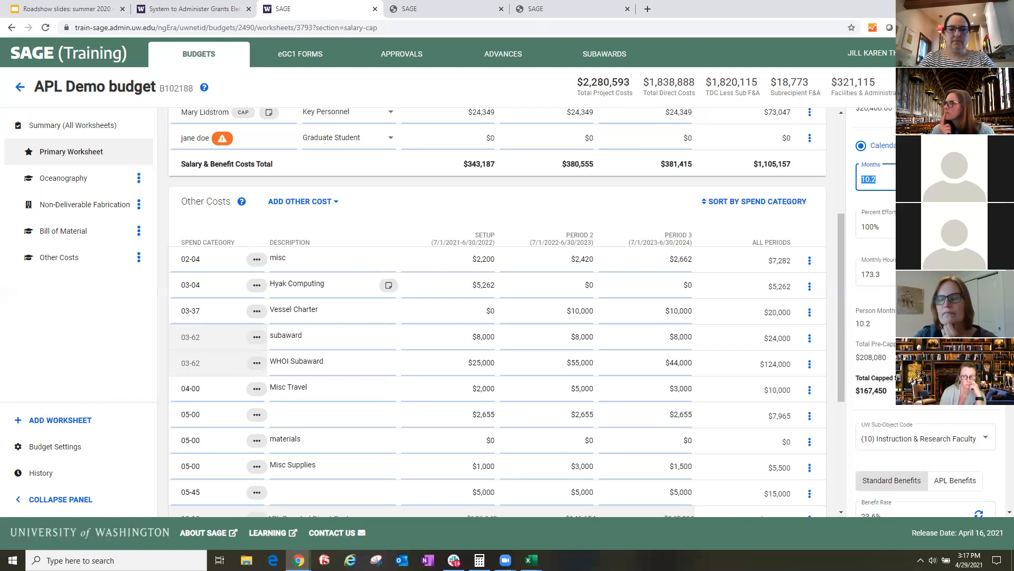
- Examine the capped salary, benefit rate and sea pay details of the Principal Investigator's setup period
scroll(924, 312, "down", 3)
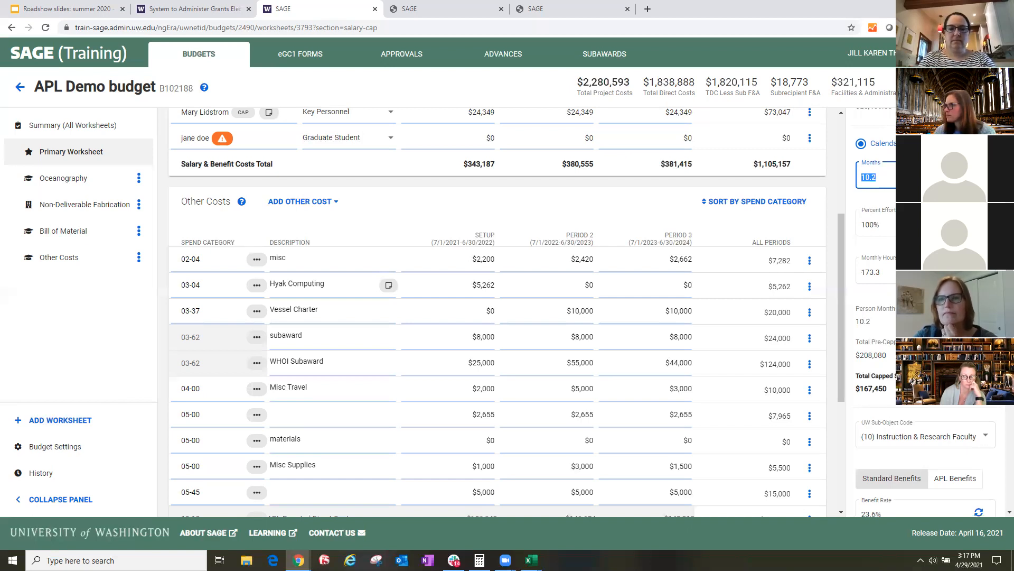
scroll(924, 311, "down", 1)
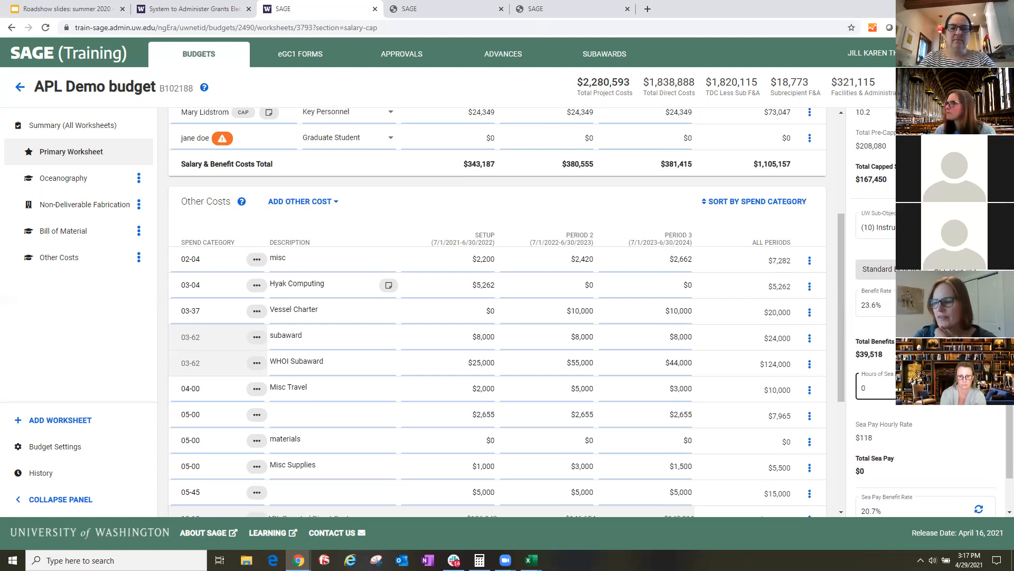
scroll(919, 407, "up", 2)
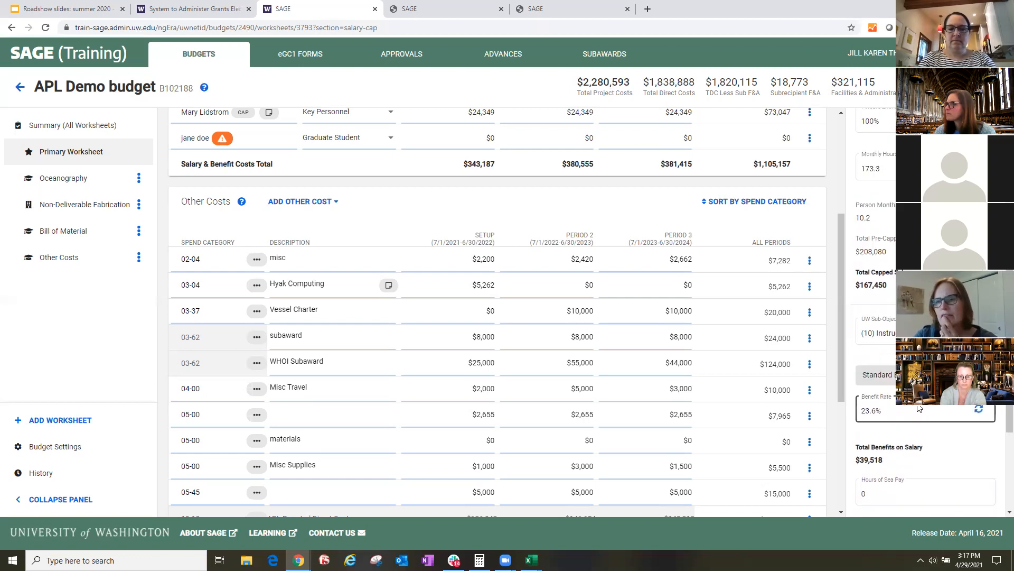